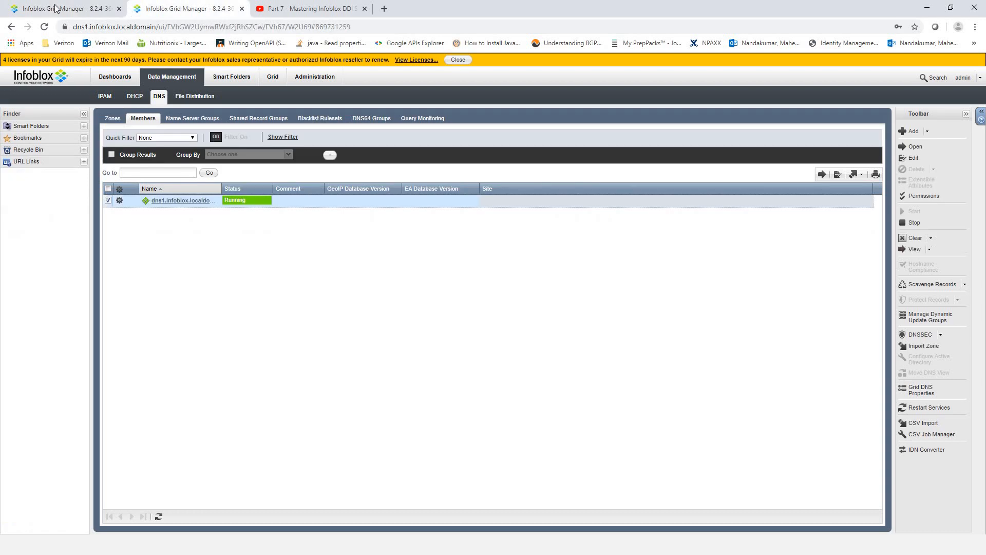
- Switch to the dns2 Grid Manager tab showing the default view's DNS Zones list
click(54, 8)
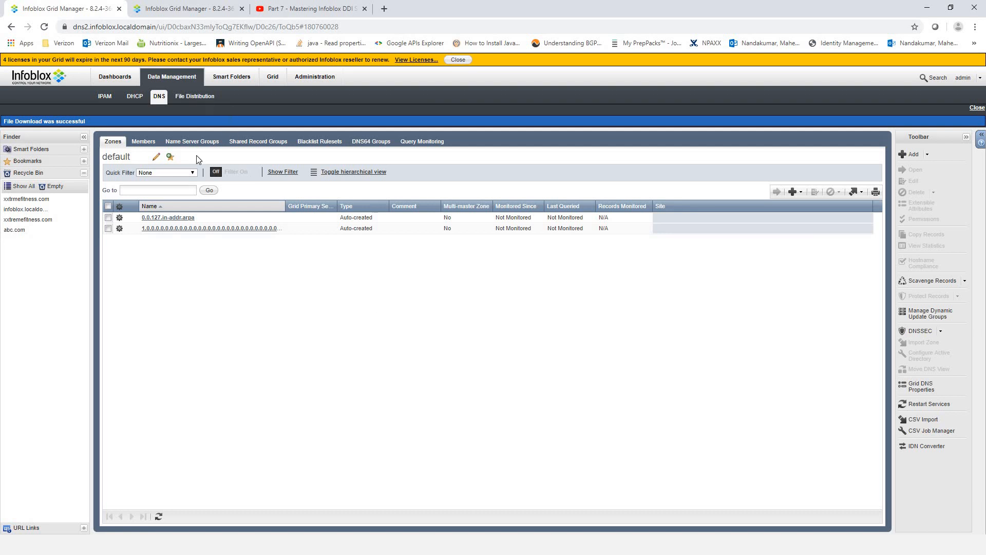
- Show the DNS Members list, select dns2, and widen the Name column so dns2.infoblox.localdomain reads in full
click(143, 142)
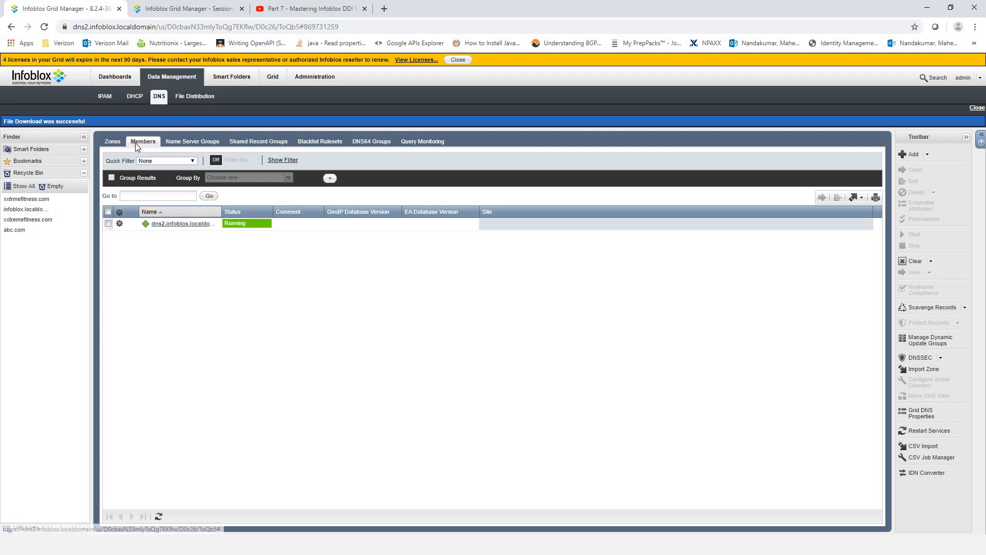
click(108, 224)
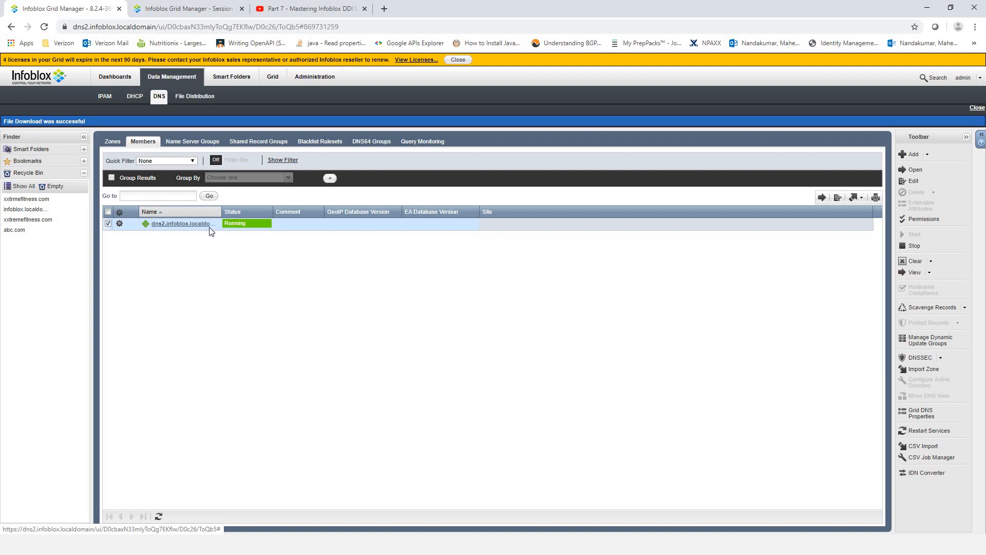
click(218, 212)
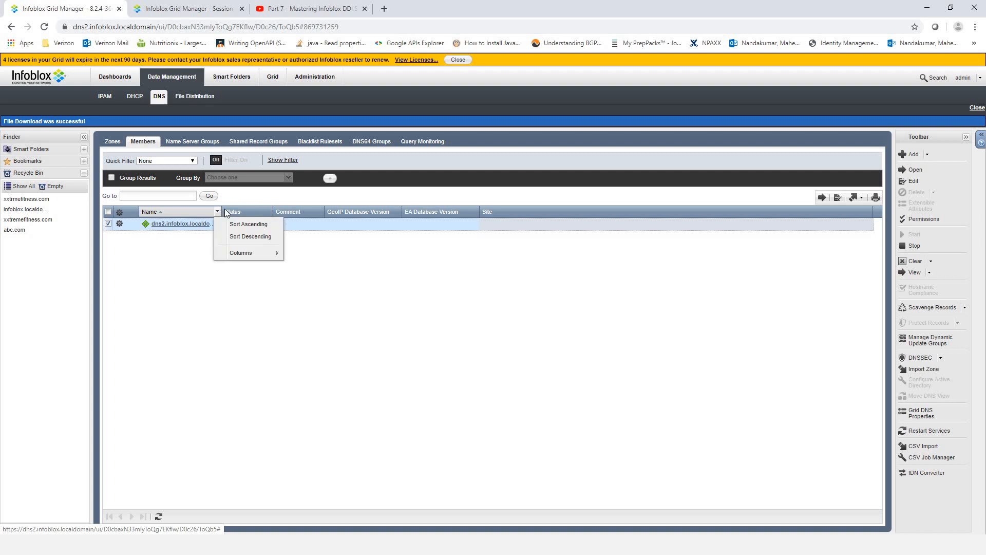
drag(221, 211, 246, 210)
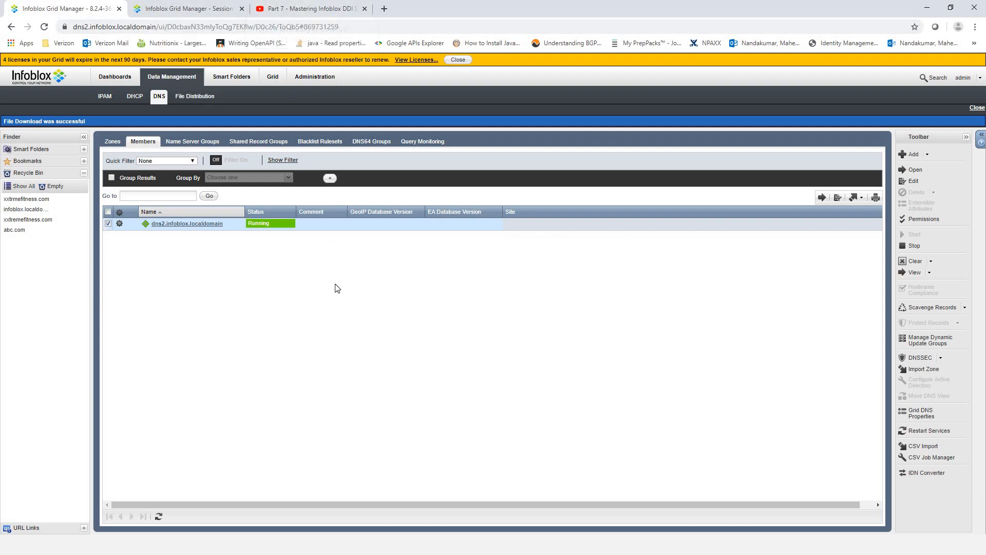
key(alt+Tab)
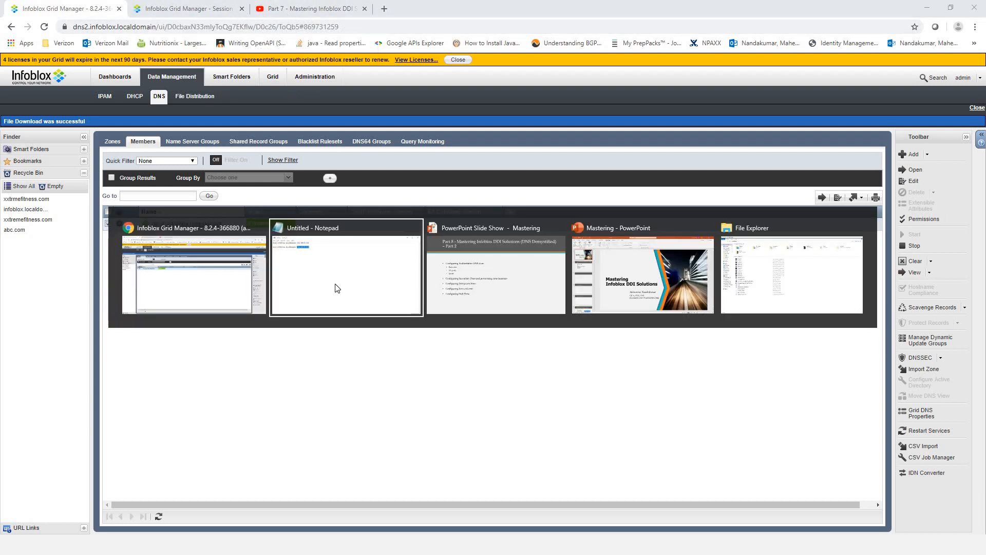
key(alt+Tab)
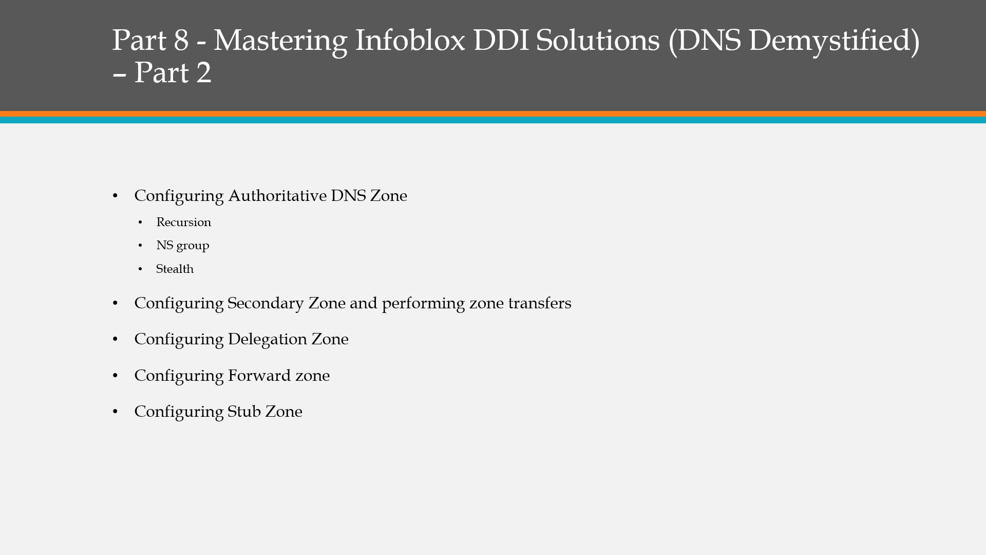
key(alt+Tab)
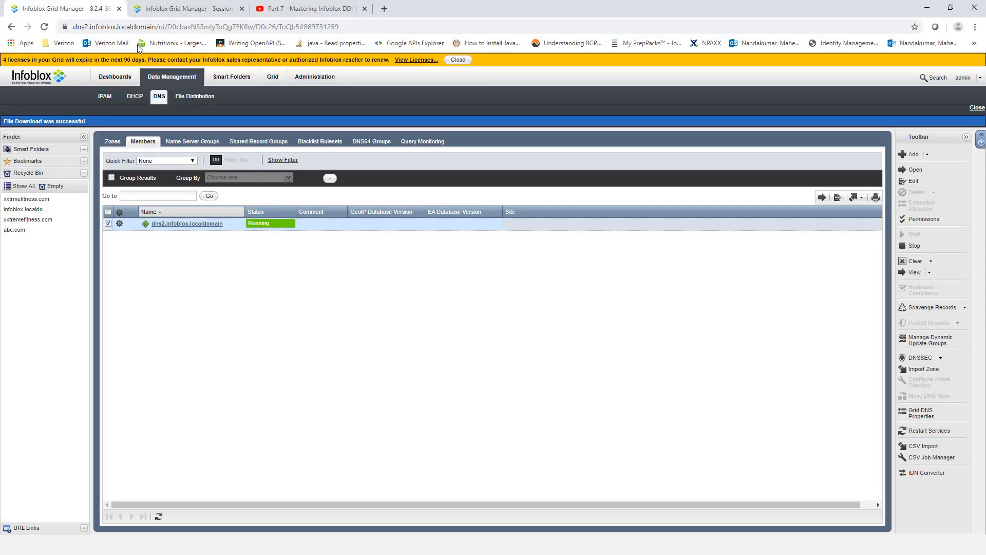
- Start a new authoritative forward-mapping zone and enter the name xxtremefitness.com
click(111, 145)
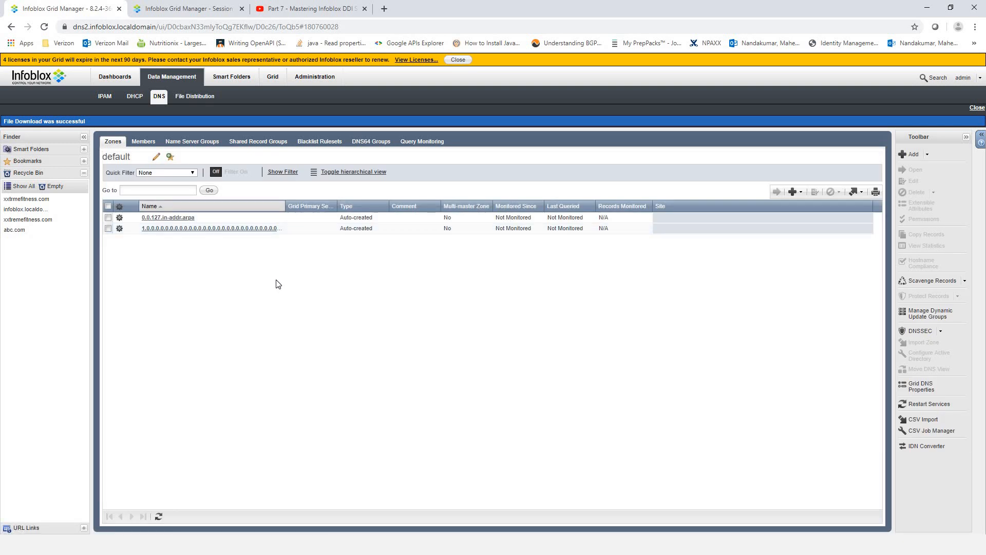
click(801, 196)
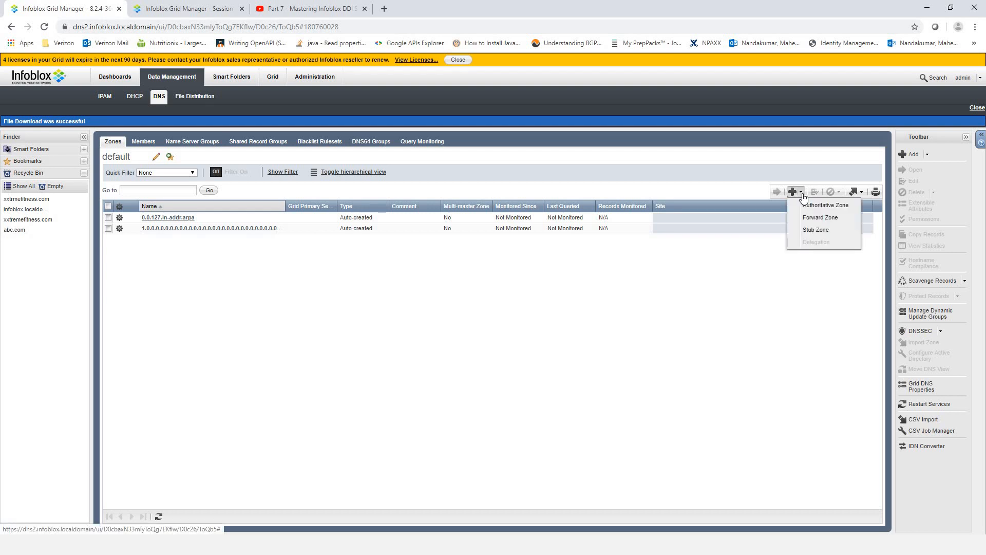
click(810, 205)
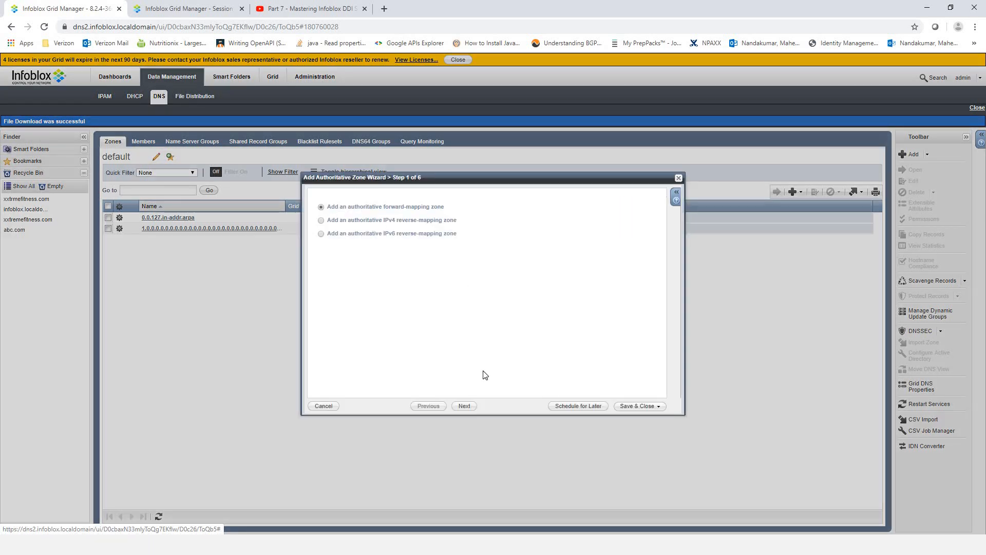
click(464, 406)
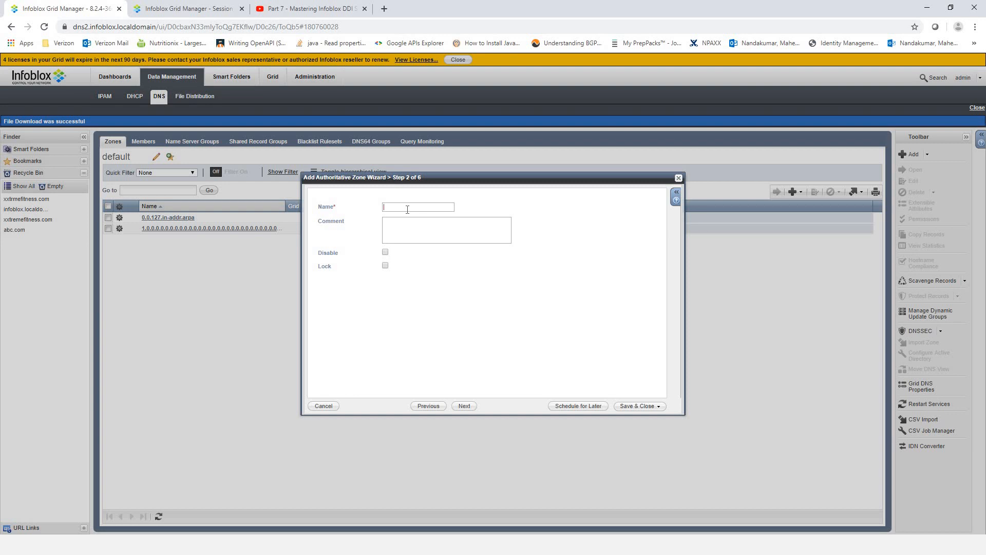
text(xxtr)
text(el)
text(me)
text(fitness.com)
- Copy the zone name xxtremefitness.com to the clipboard
drag(429, 210, 356, 206)
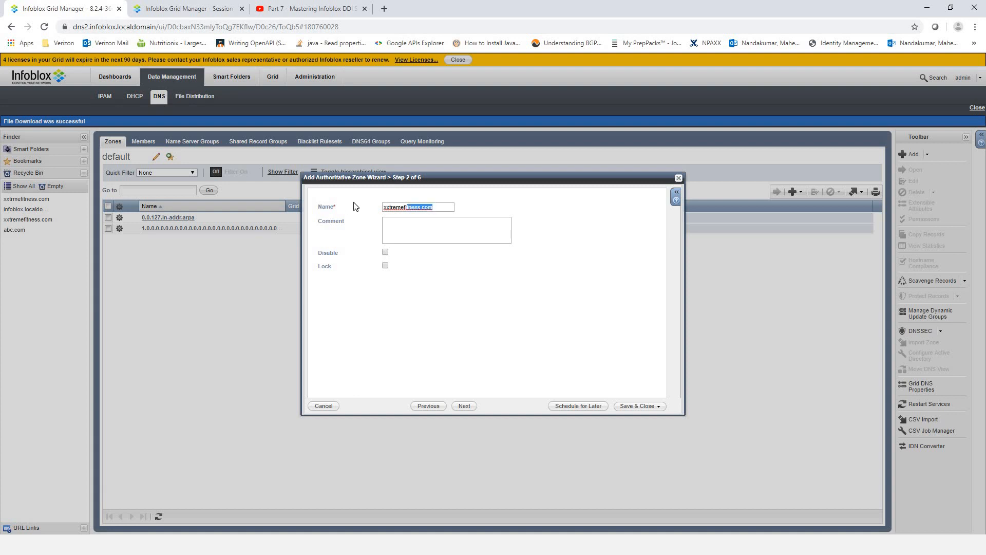
right_click(419, 211)
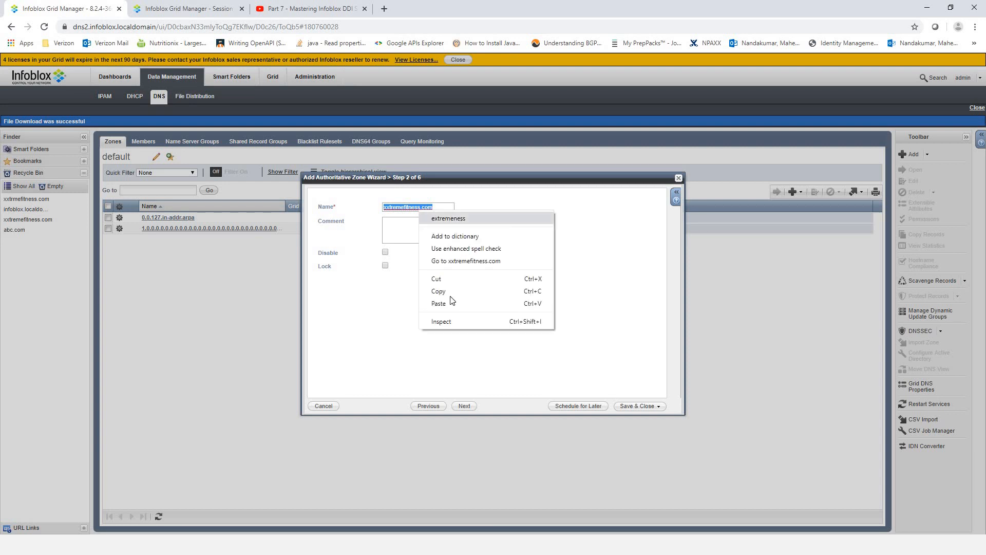
click(455, 291)
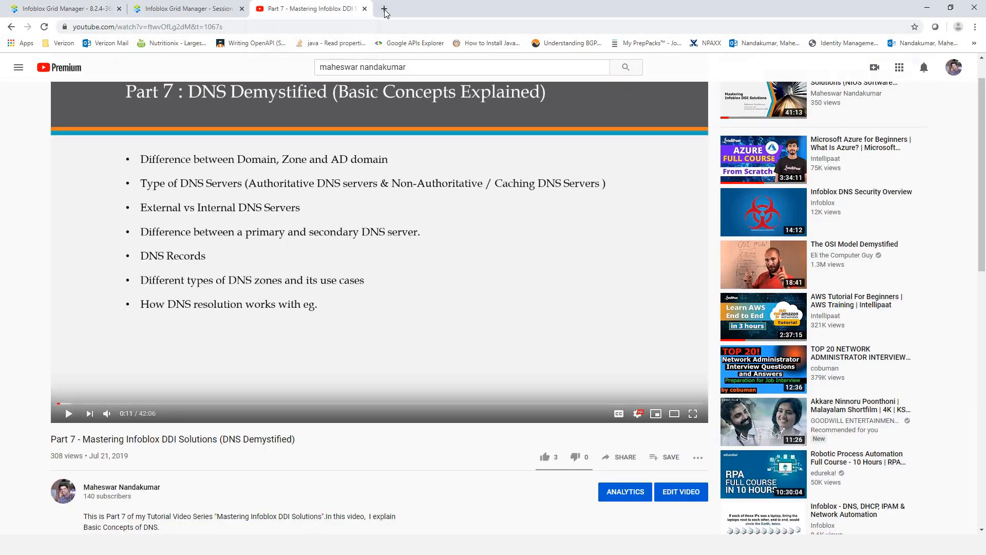
- Load xxtremefitness.com's login page in a new Chrome tab, then return to the dns2 zone wizard
click(384, 8)
key(ctrl+v)
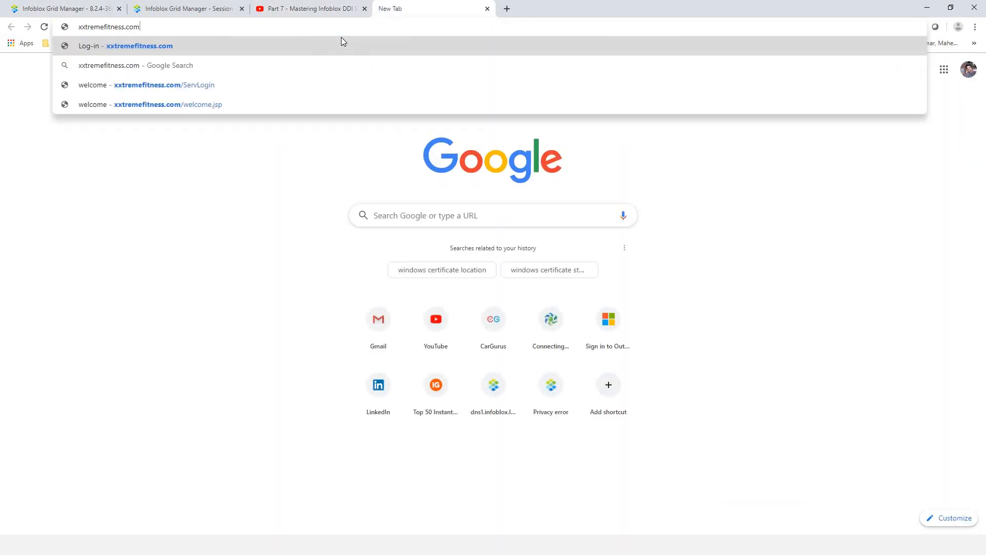
key(Return)
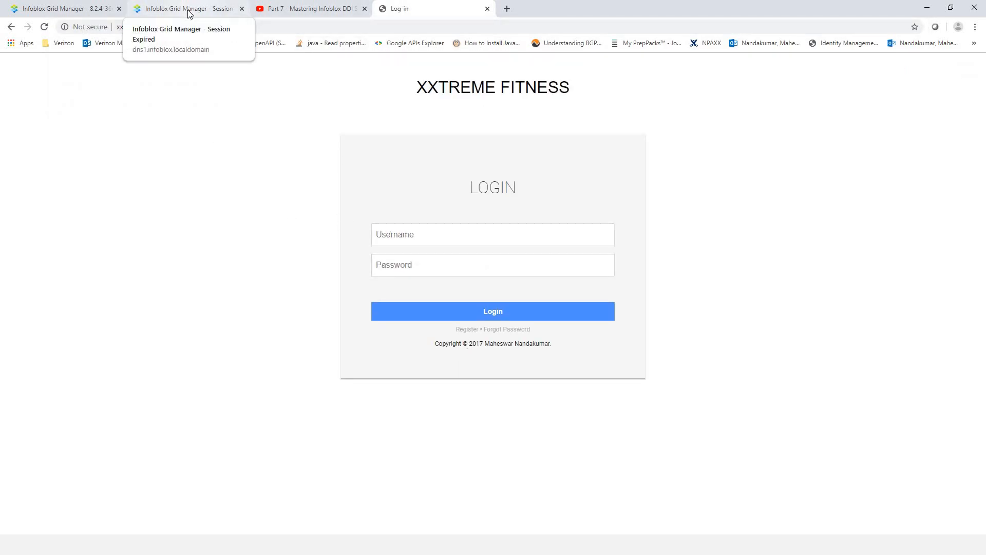
click(135, 8)
click(72, 9)
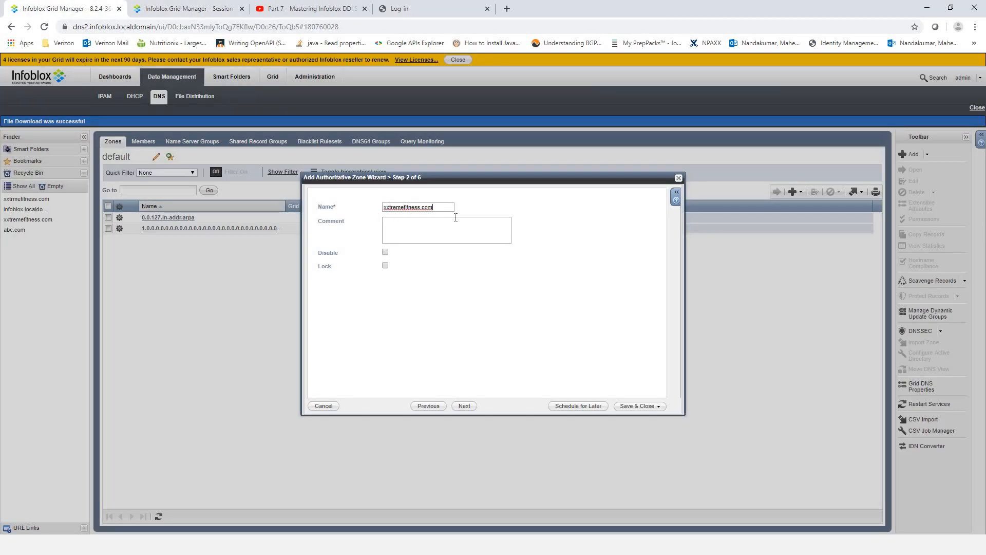
- Choose 'Use this set of name servers' for the zone and begin adding a Grid Primary
click(463, 407)
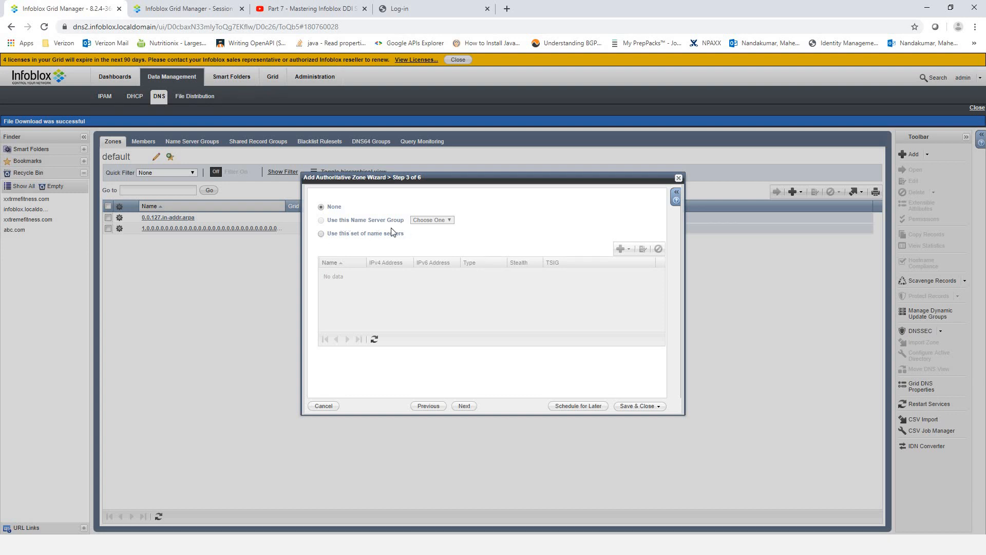
click(327, 236)
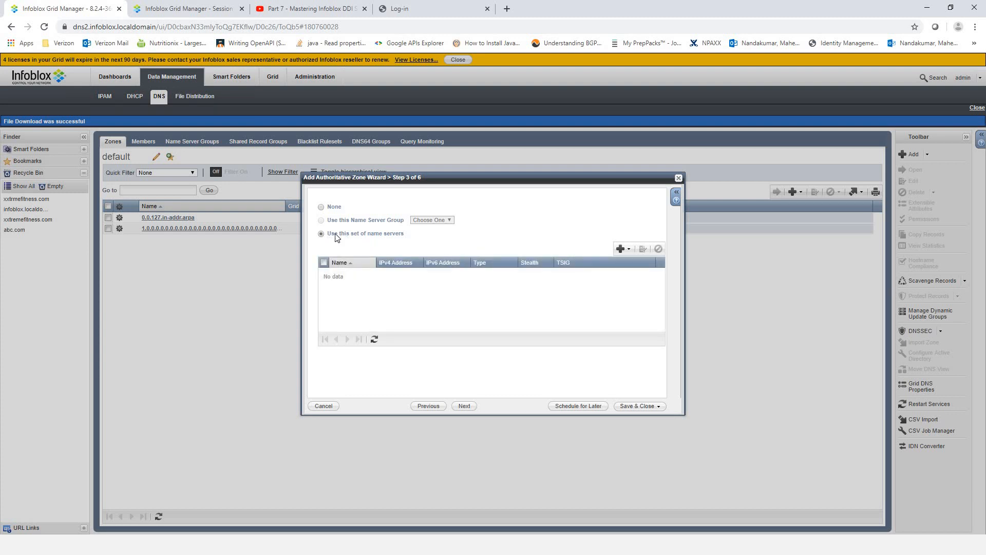
click(629, 249)
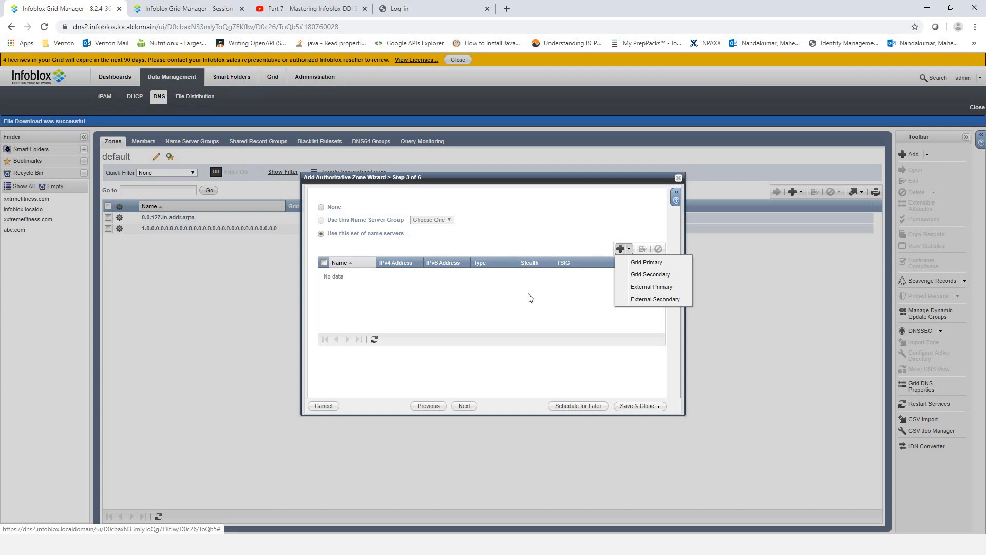
click(646, 263)
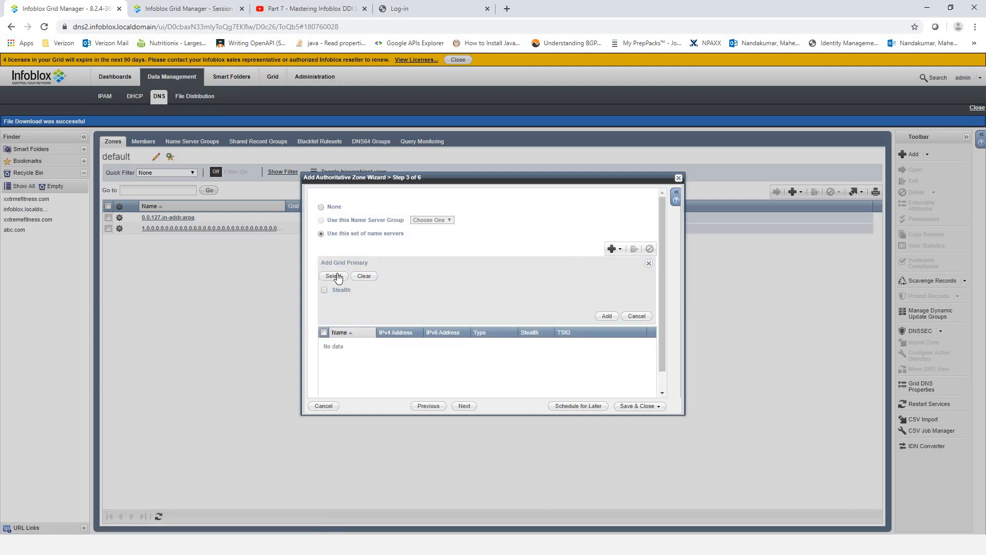
- Add dns2.infoblox.localdomain (192.168.0.135) as the zone's Grid Primary name server
click(331, 276)
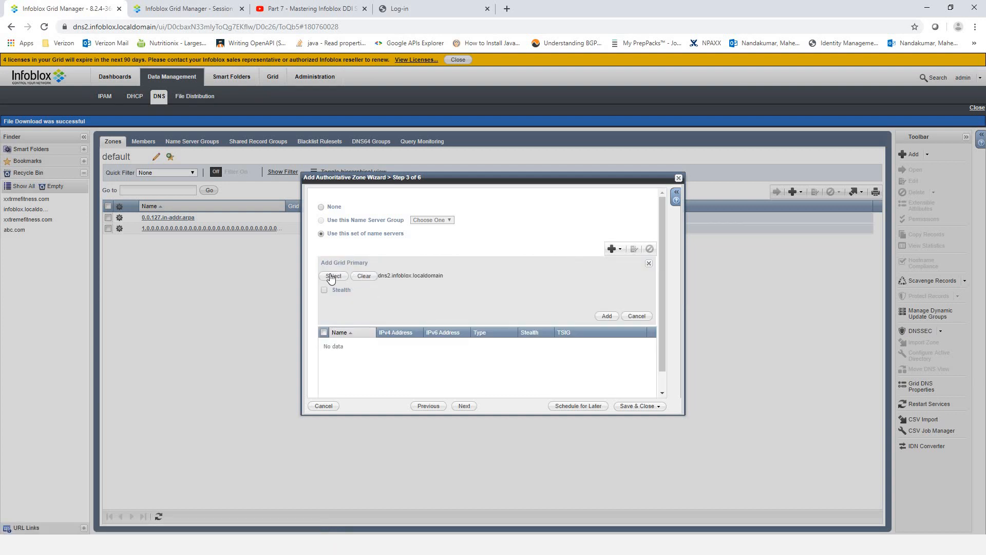
click(606, 316)
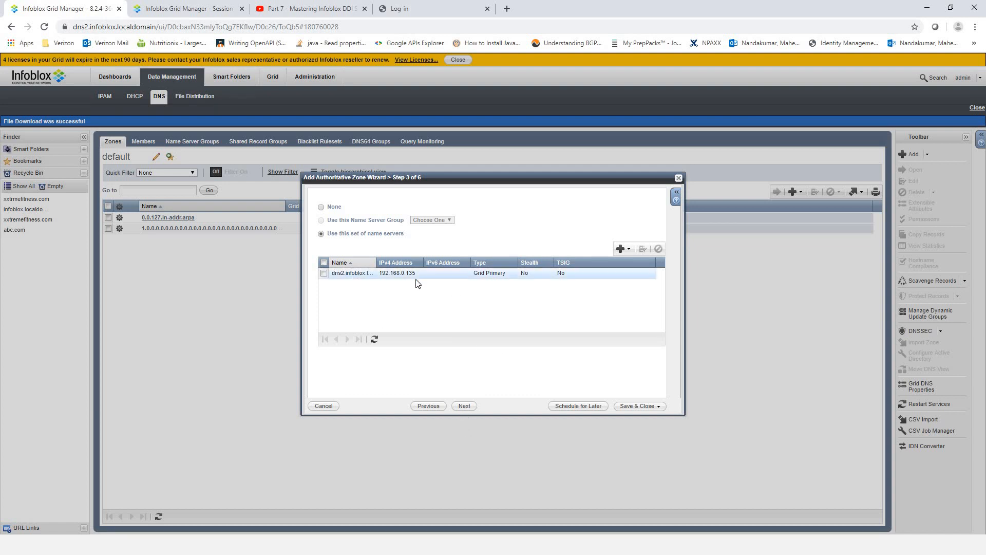
- Move past the name server step and save the xxtremefitness.com zone with dns2 as primary
click(465, 406)
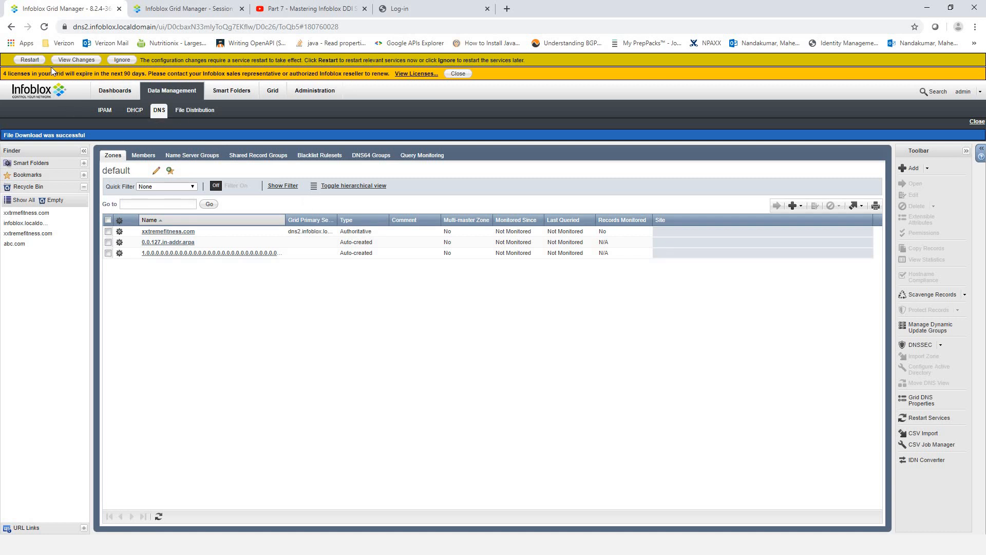
- Restart the grid services so the pending xxtremefitness.com zone changes take effect
click(30, 61)
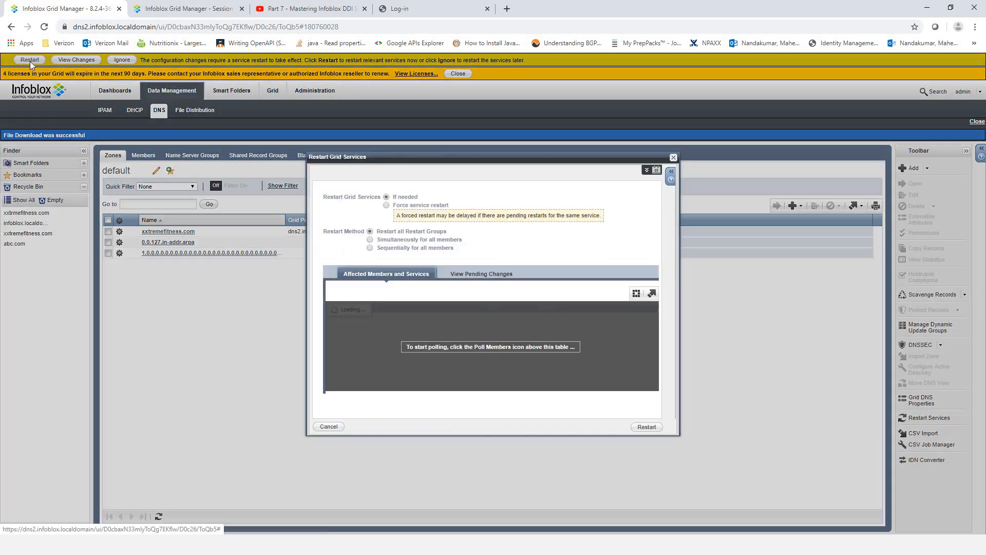
click(646, 427)
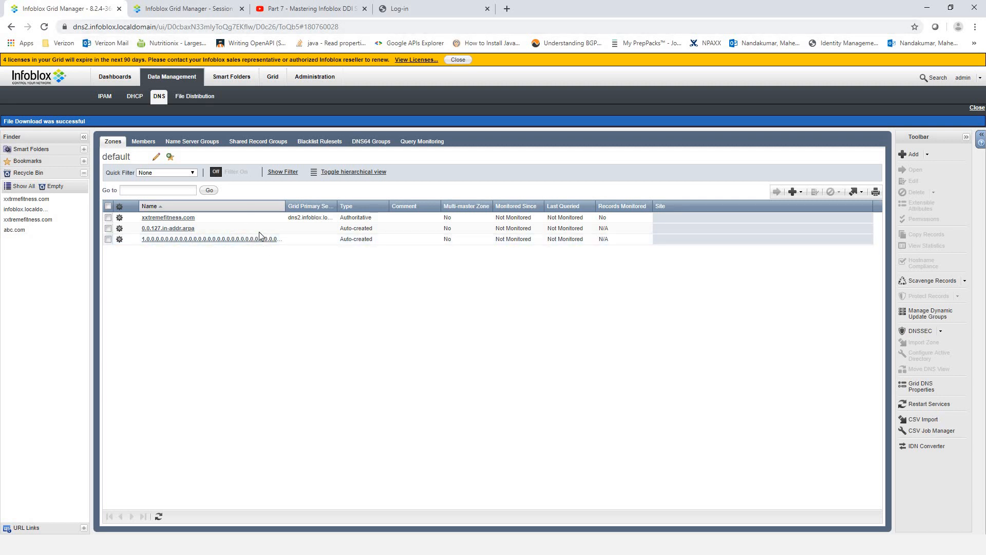
- Select dns2.infoblox.localdomain in the DNS Members list and view its generated DNS configuration
click(147, 142)
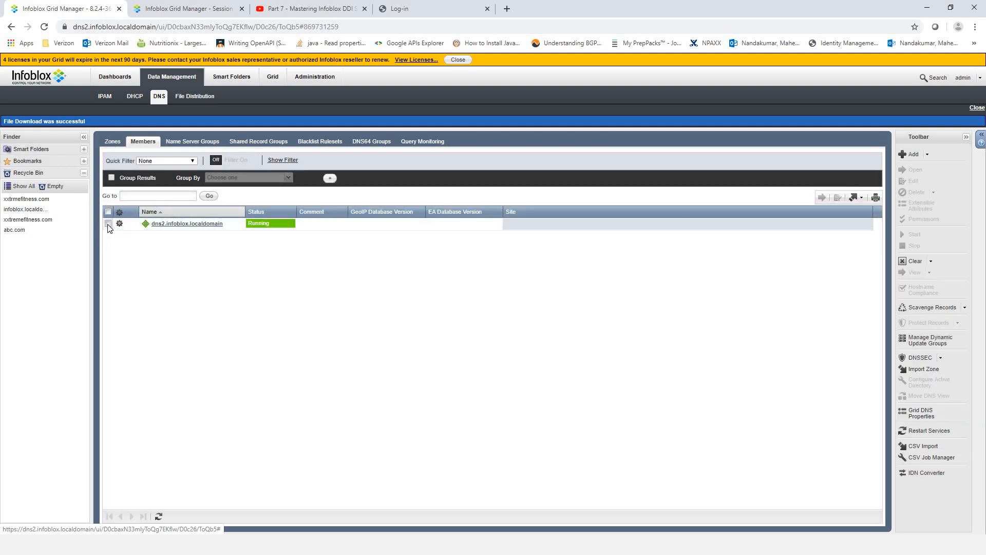
click(108, 224)
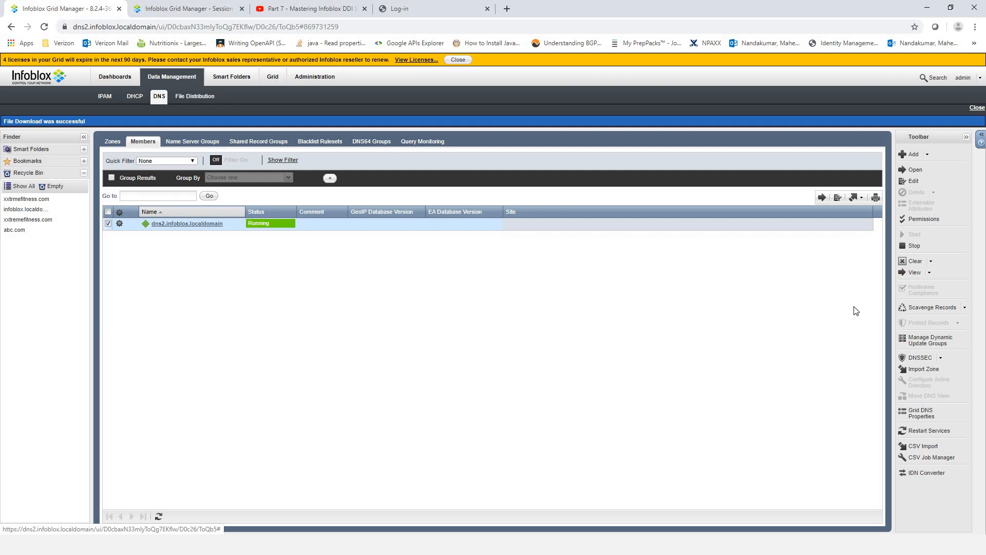
click(930, 273)
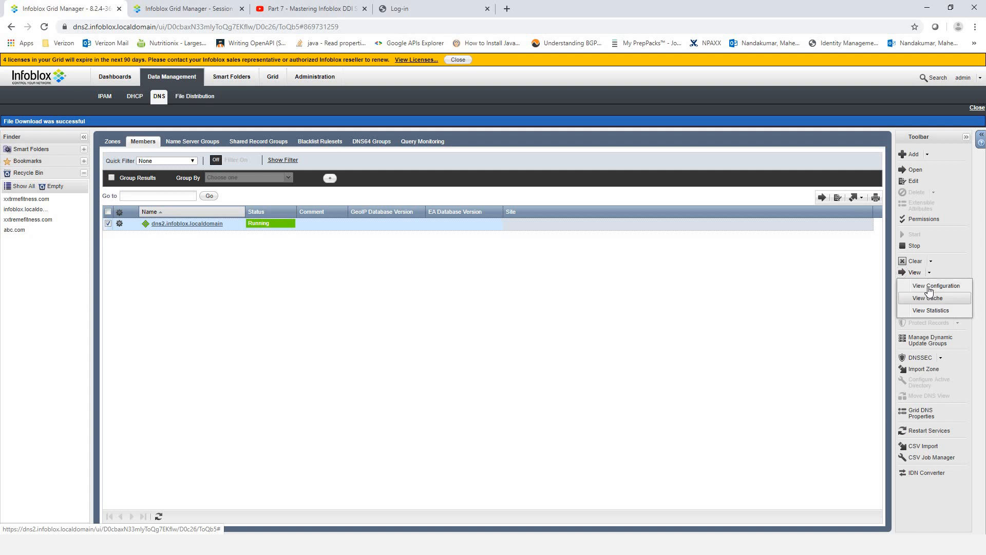
click(929, 288)
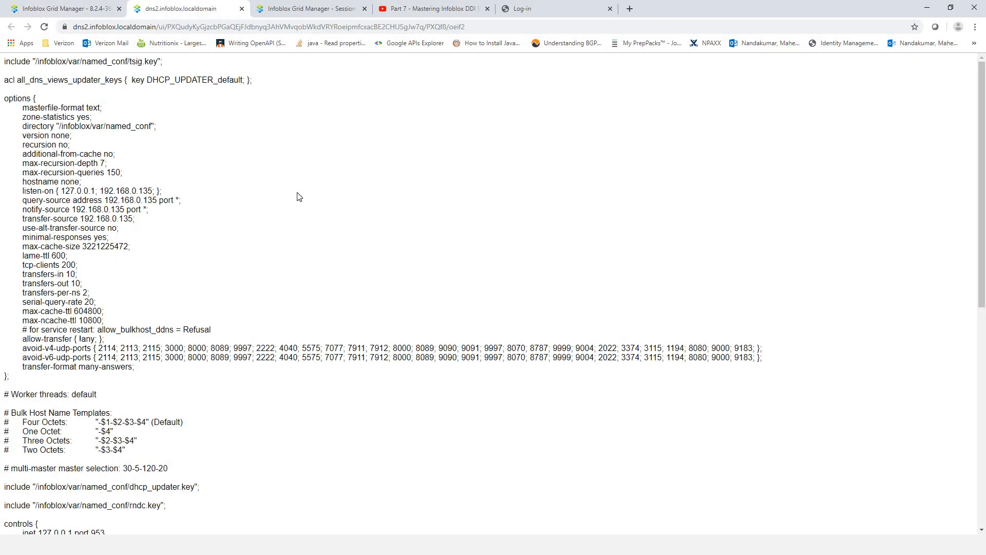
- Scroll to the xxtremefitness.com zone block in dns2's named.conf and highlight it
scroll(299, 197, down, 2)
scroll(298, 196, up, 2)
scroll(295, 196, down, 6)
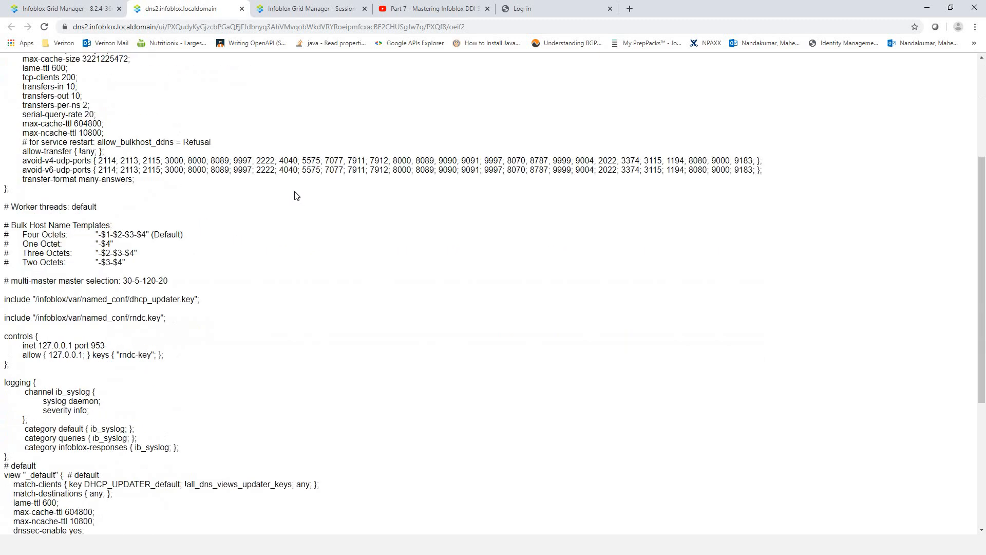
scroll(296, 196, up, 4)
scroll(295, 195, up, 2)
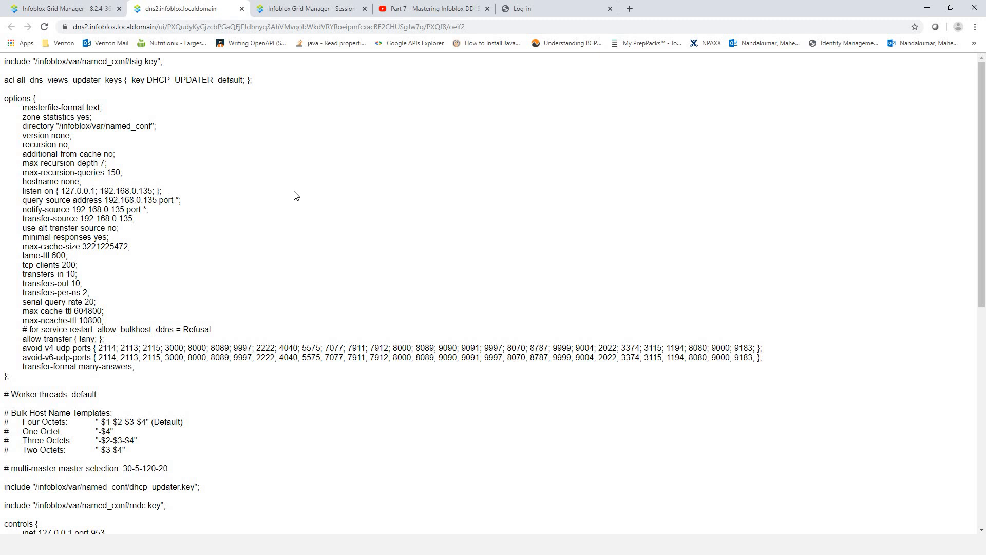
scroll(295, 196, down, 2)
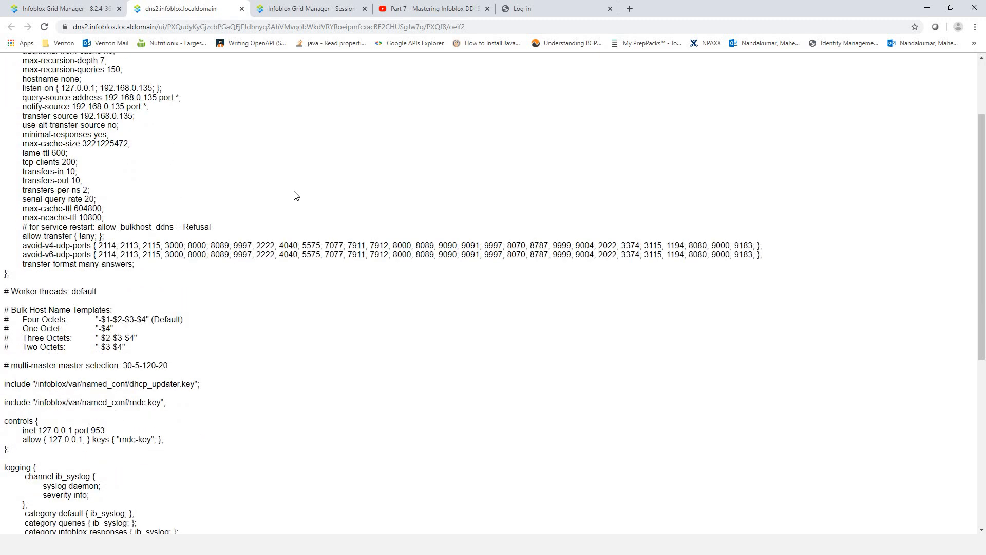
scroll(296, 196, up, 2)
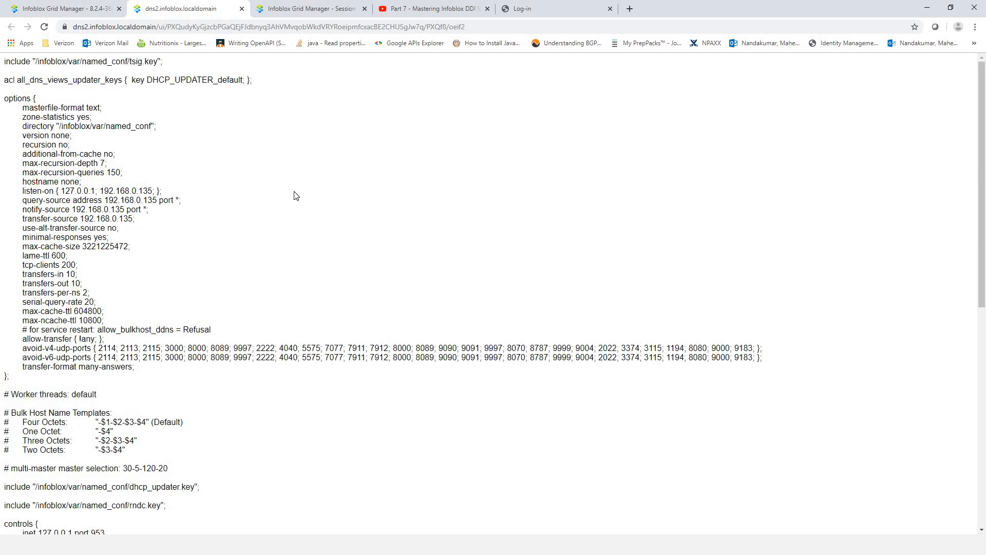
scroll(296, 195, down, 4)
scroll(219, 183, up, 3)
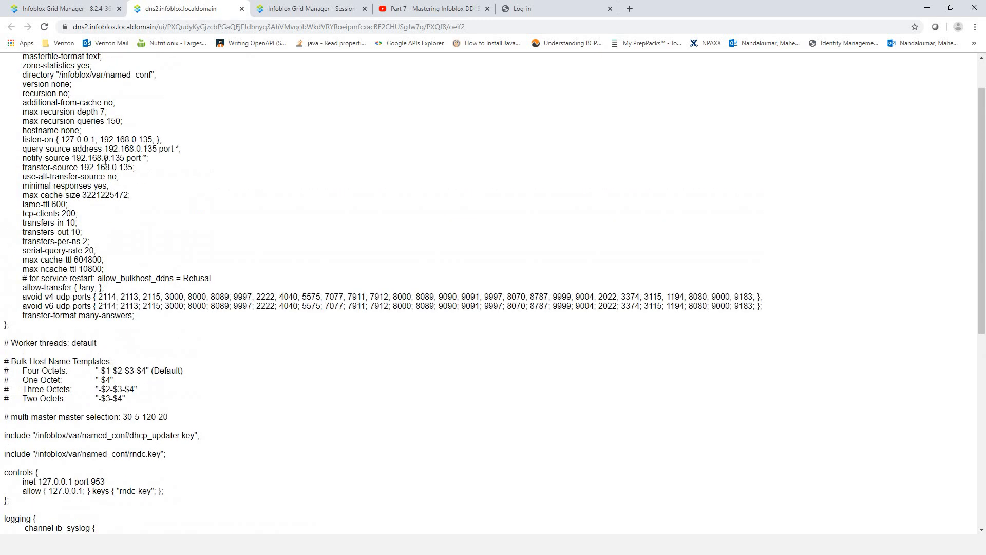
scroll(106, 164, up, 1)
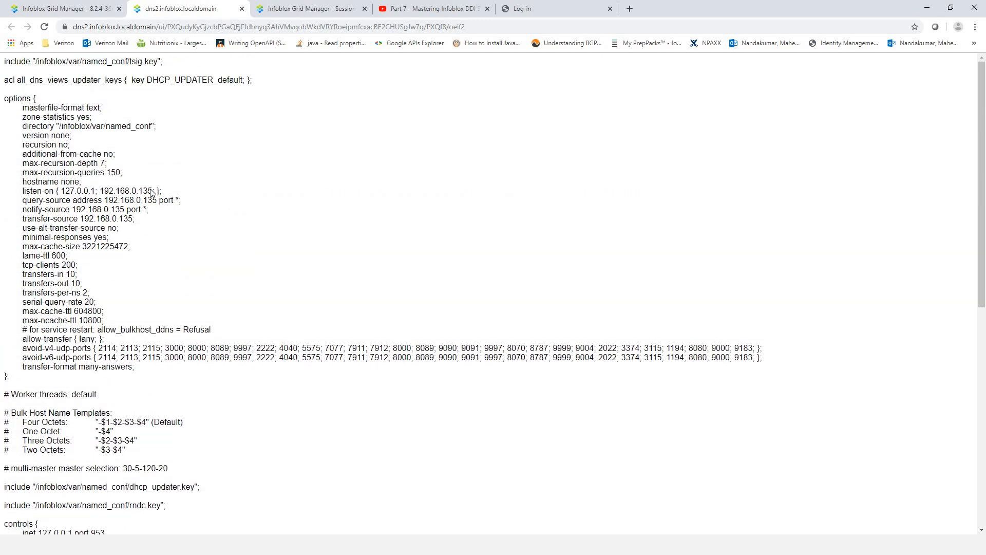
scroll(152, 192, down, 3)
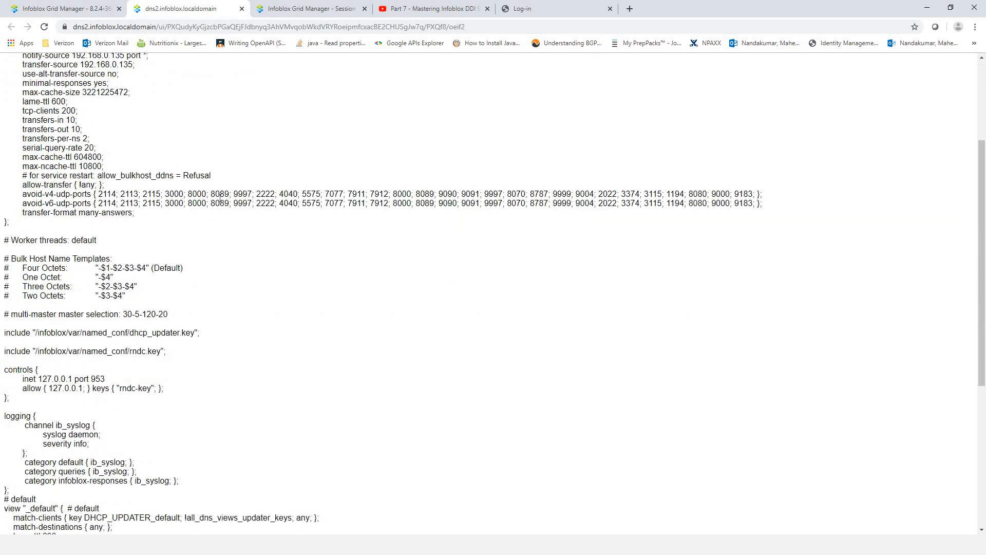
scroll(231, 208, down, 4)
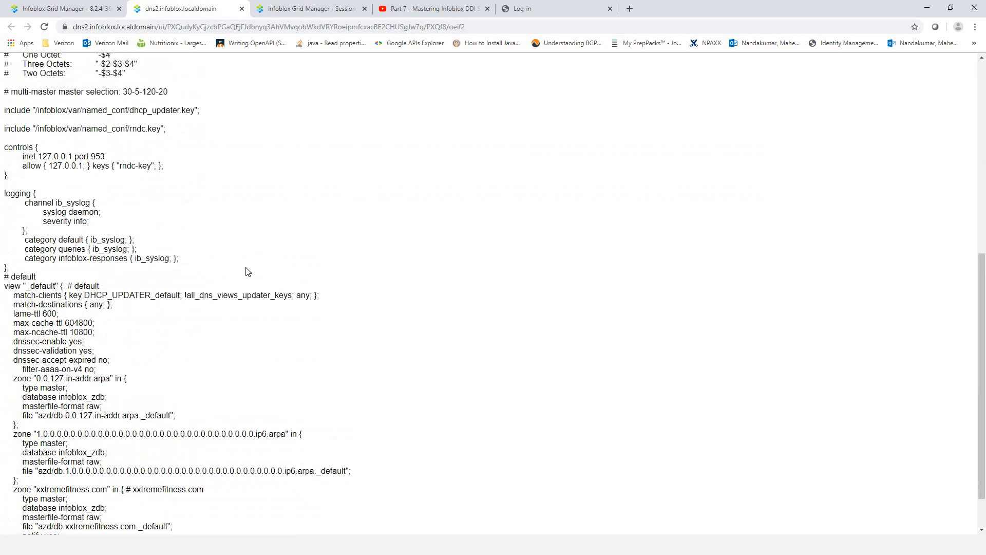
scroll(181, 278, down, 2)
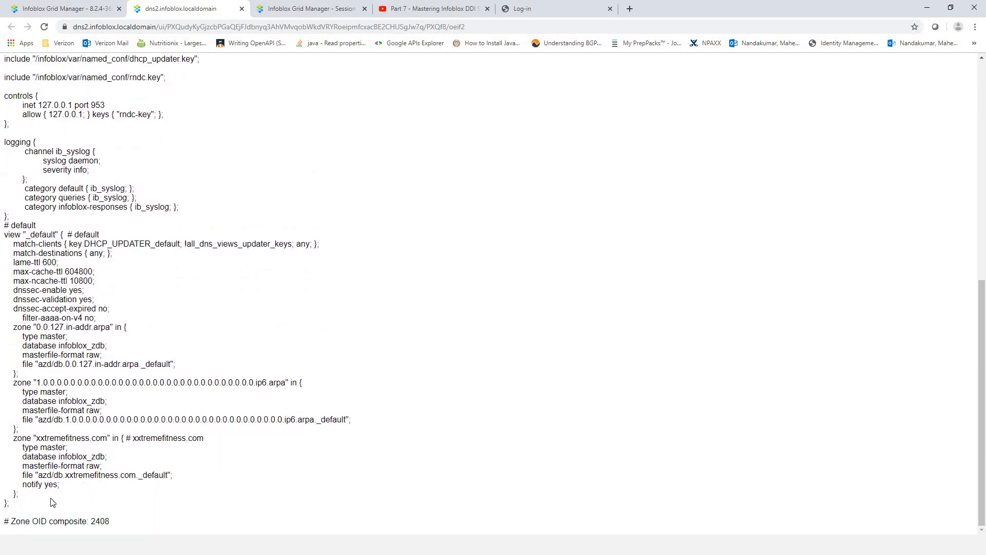
drag(7, 504, 38, 439)
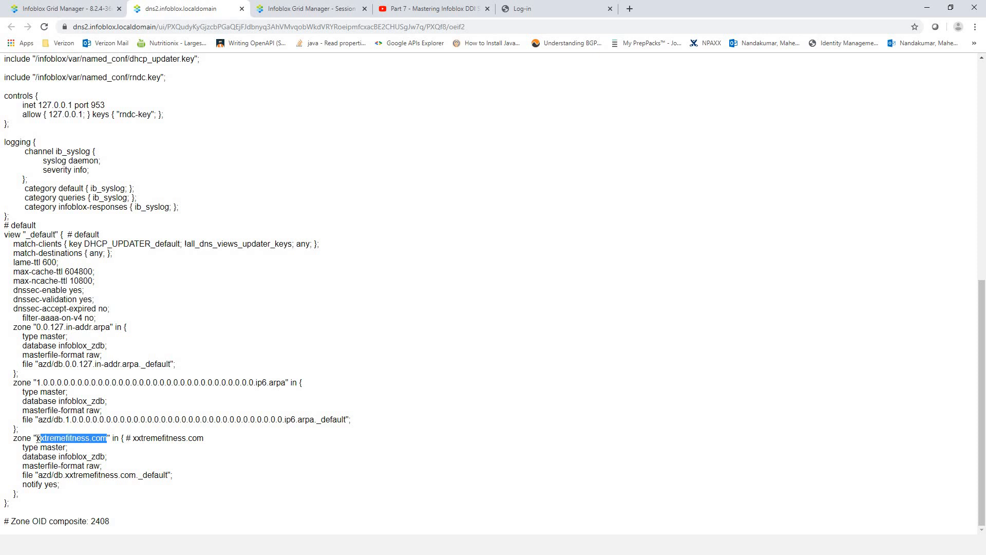
drag(31, 505, 3, 437)
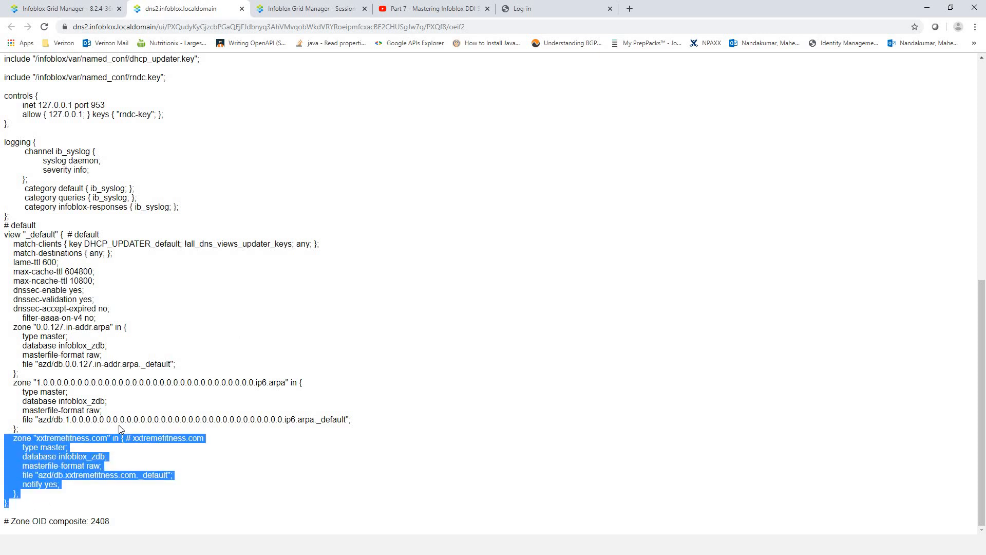
- Highlight the zone name xxtremefitness.com and its 'type master' setting
click(64, 447)
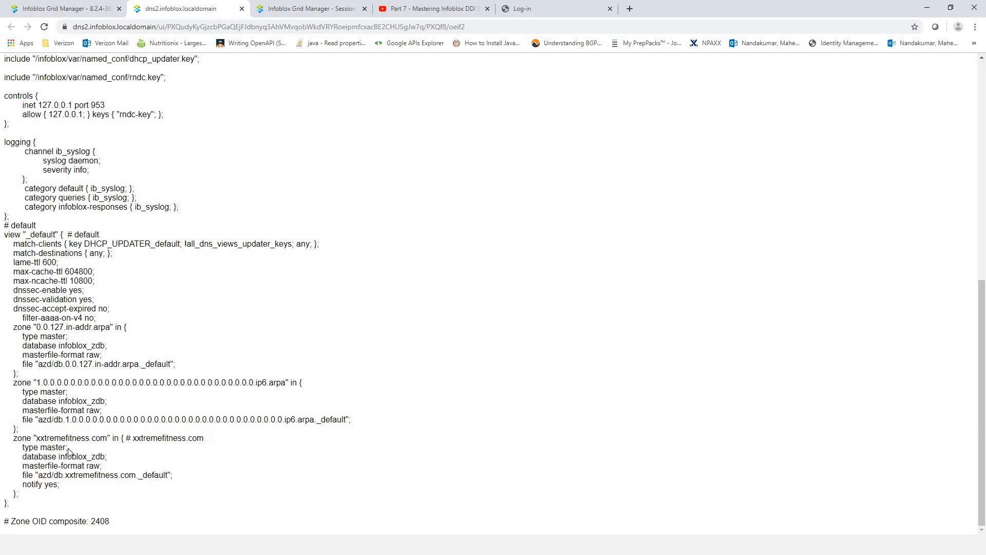
drag(110, 438, 36, 437)
drag(44, 447, 41, 447)
- Close the configuration page, open the default view's zone list, and select xxtremefitness.com
click(280, 343)
click(242, 9)
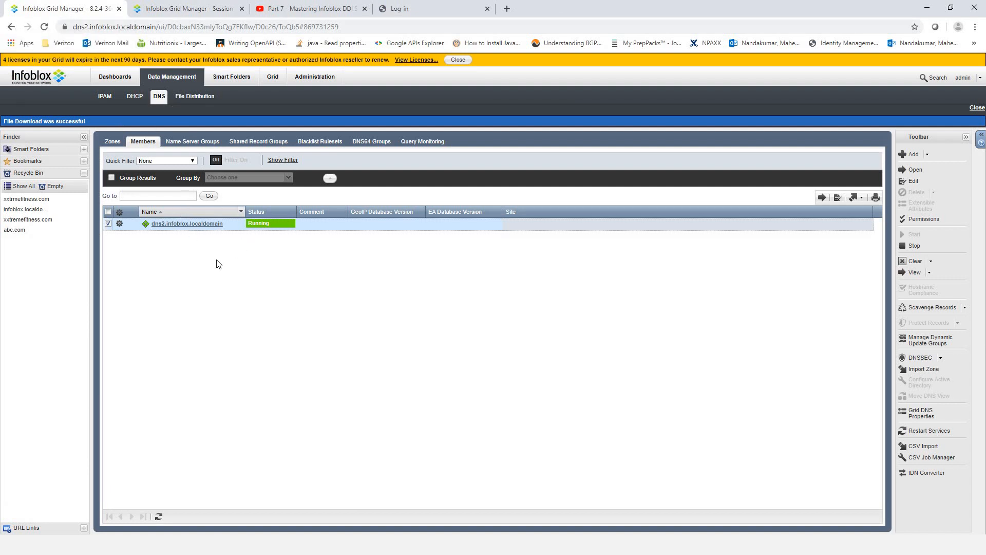
click(110, 141)
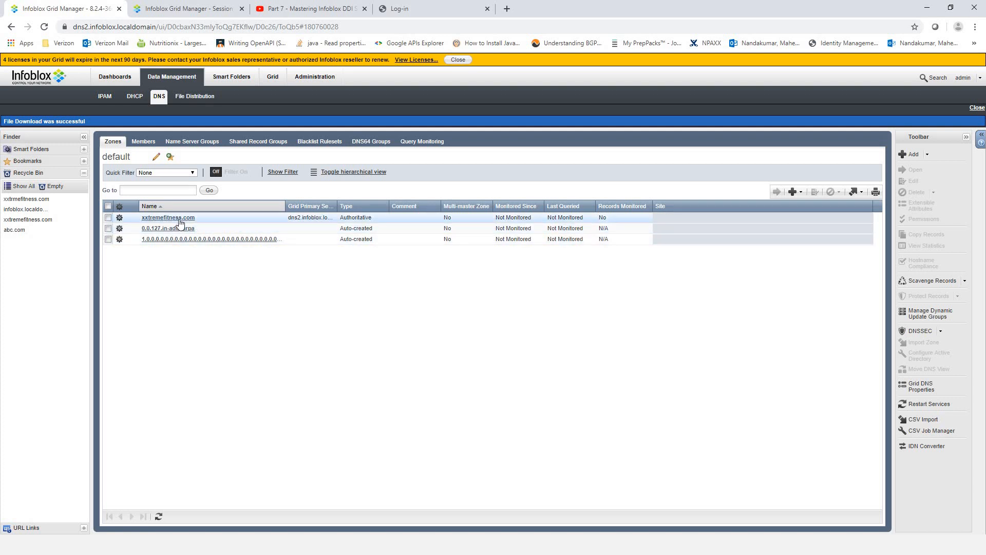
click(107, 217)
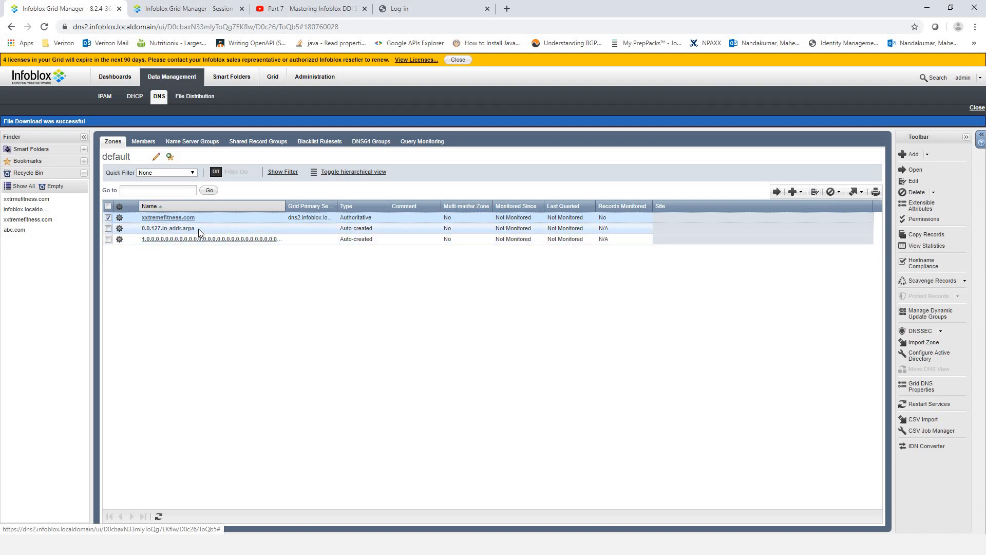
- Create A record host1 with address 1.1.1.1 in the xxtremefitness.com zone
click(165, 218)
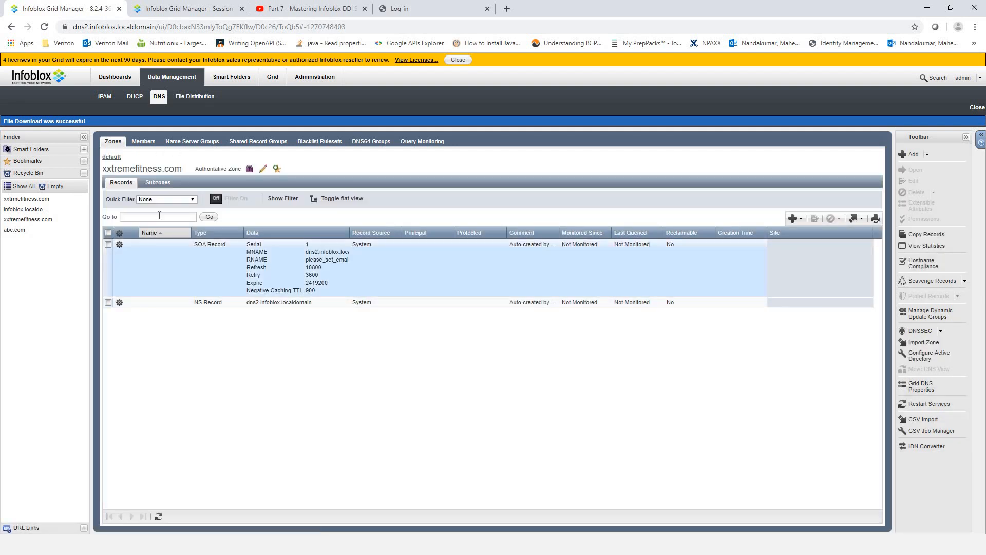
click(800, 220)
mouse_move(846, 241)
click(873, 253)
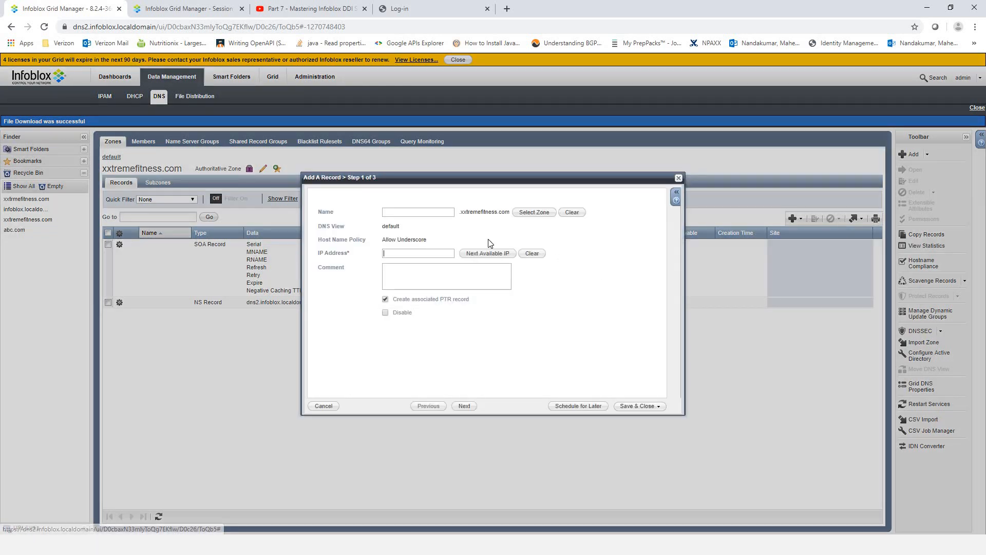
click(418, 213)
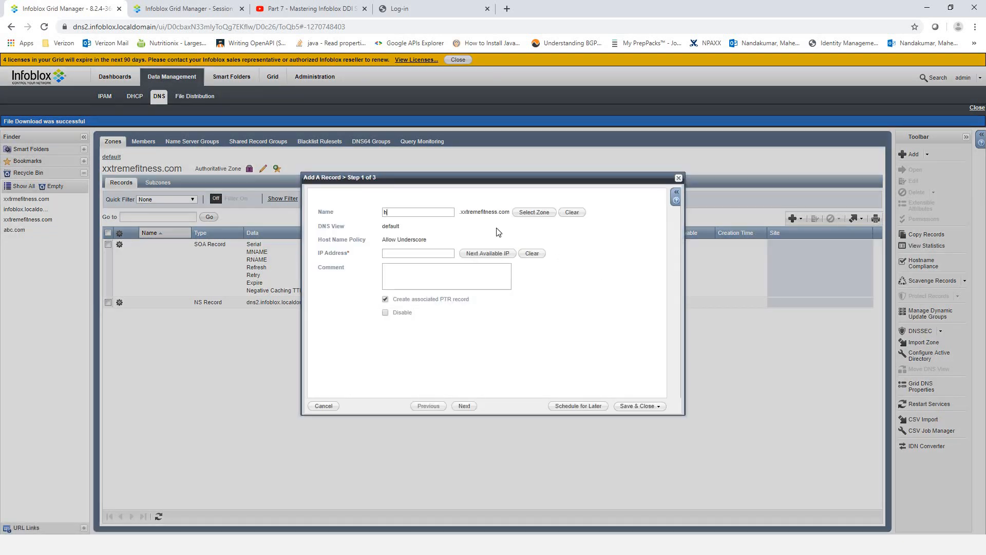
text(host1)
click(434, 251)
text(1.1.1)
click(631, 407)
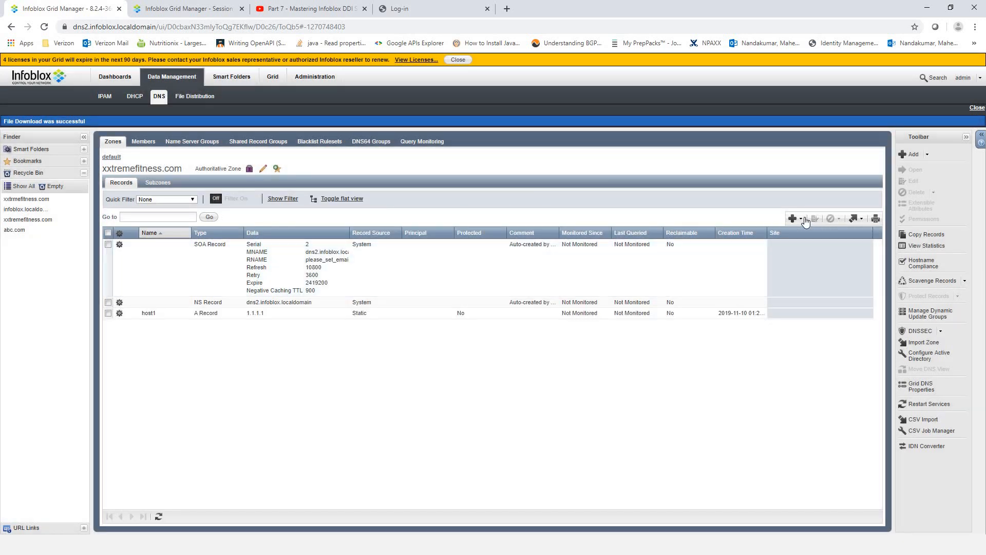
click(796, 219)
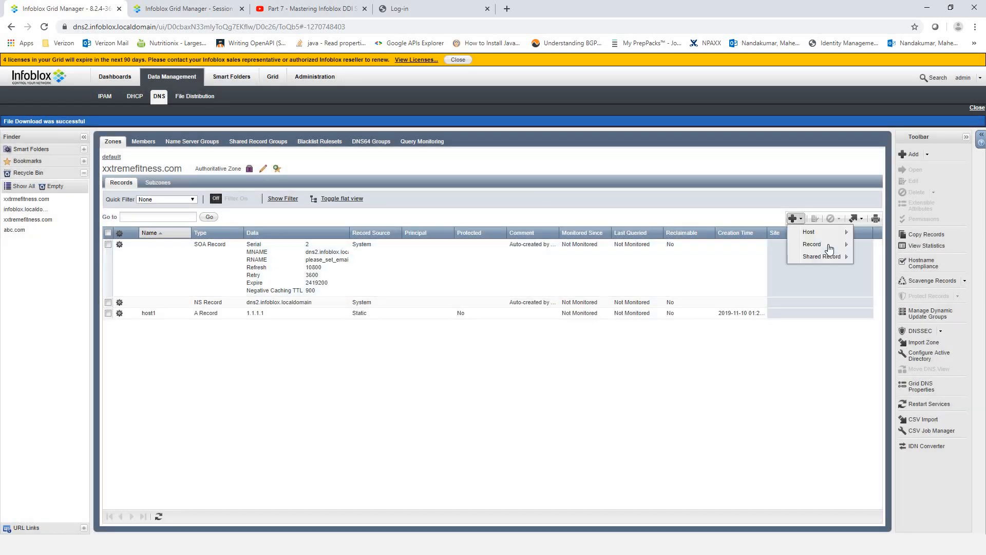
- Add a second A record host2 at 2.2.2.2, without an associated PTR record
mouse_move(837, 244)
click(878, 246)
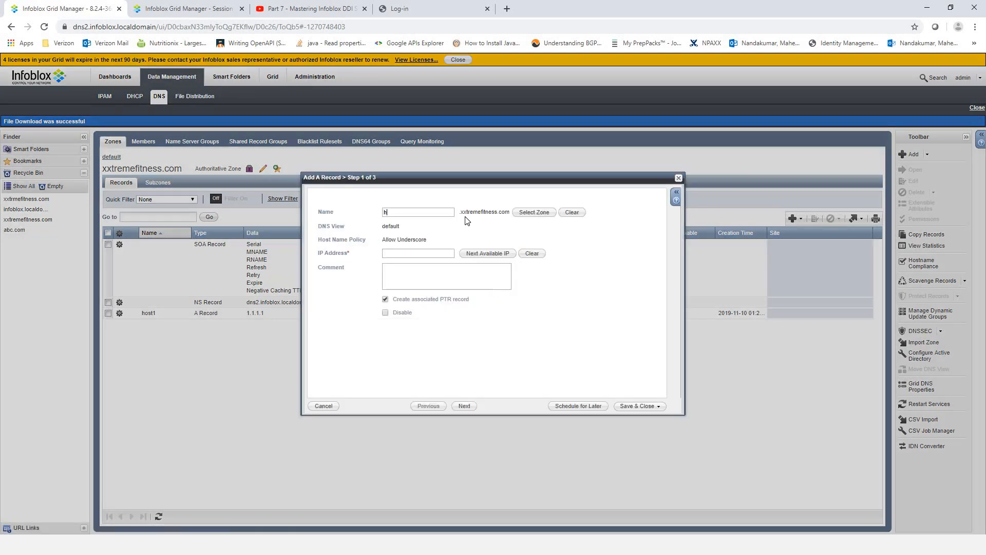
text(host2)
drag(430, 254, 454, 252)
click(454, 249)
text(2.2.2.2)
click(385, 299)
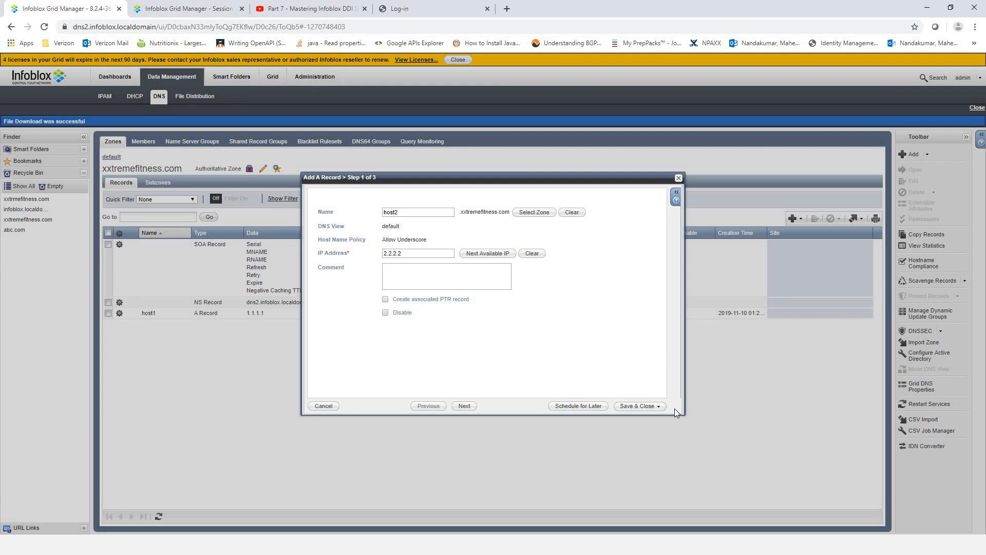
click(627, 406)
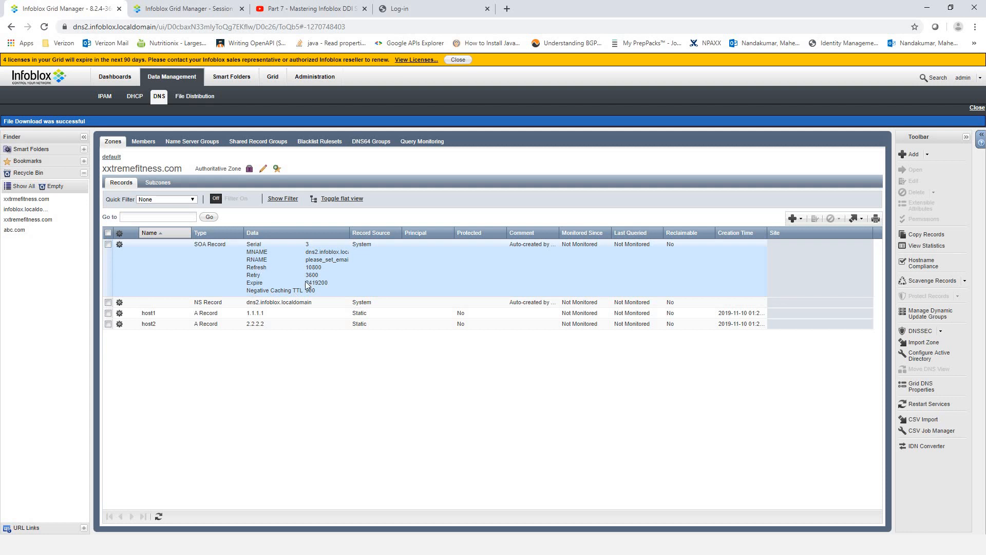
- Select xxtremefitness.com in the default zone list and open its zone editor
click(111, 158)
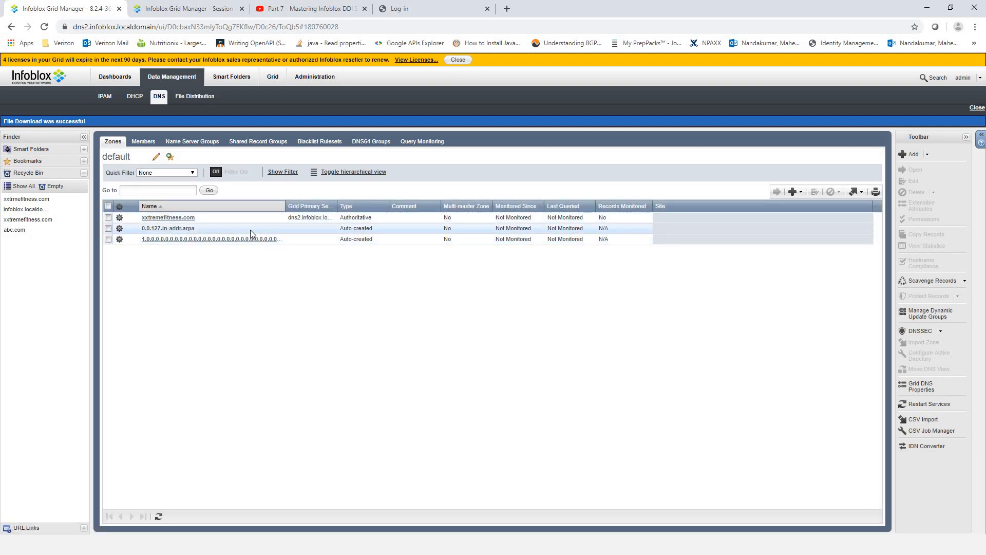
click(108, 218)
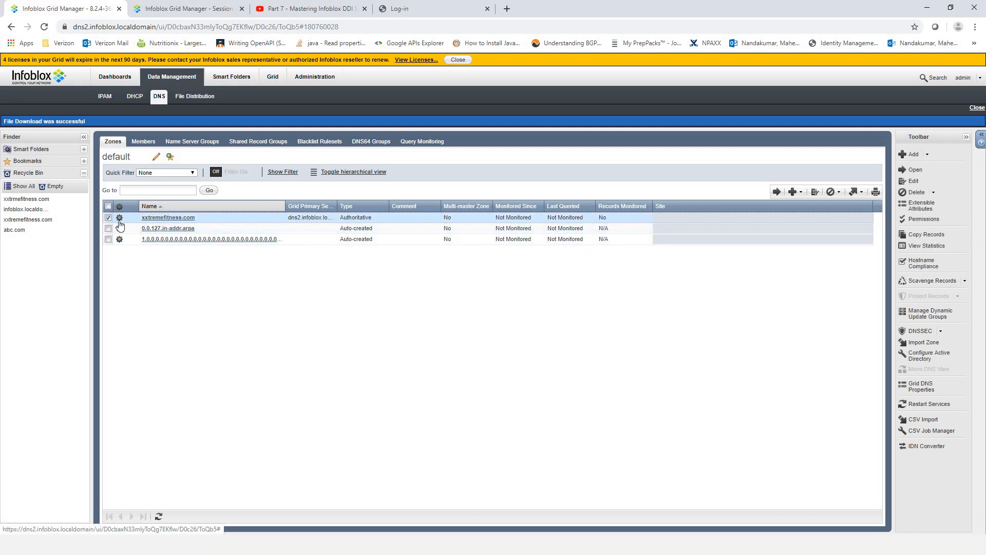
click(815, 193)
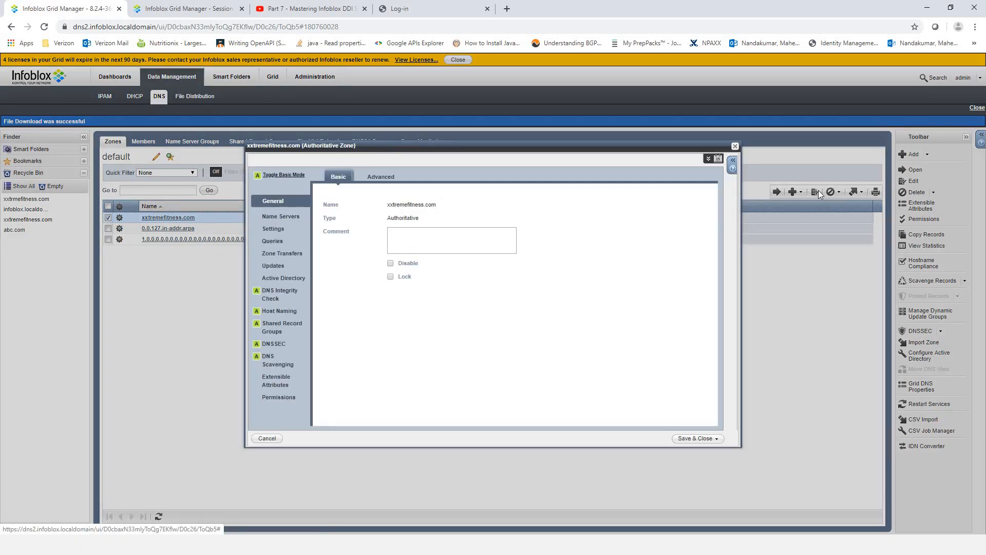
click(735, 146)
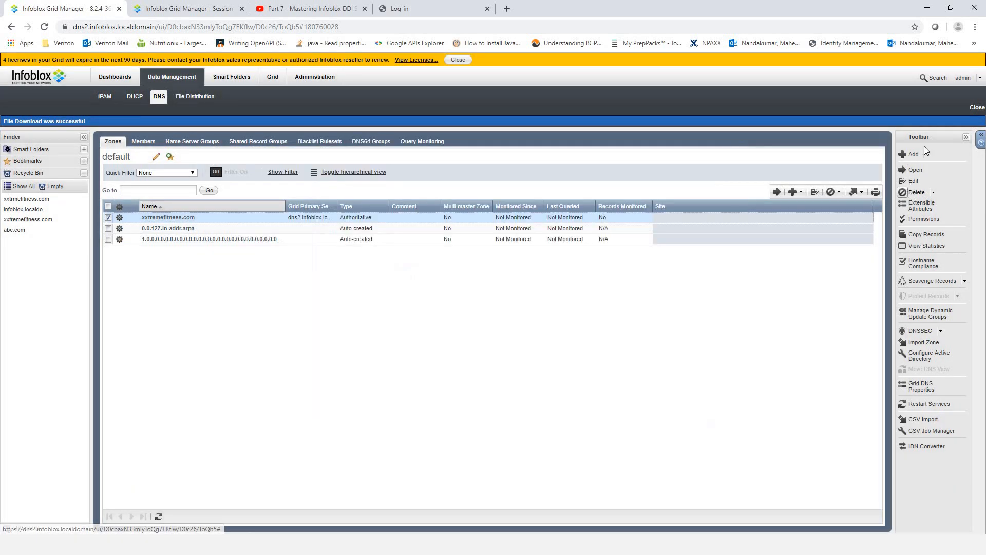
click(913, 181)
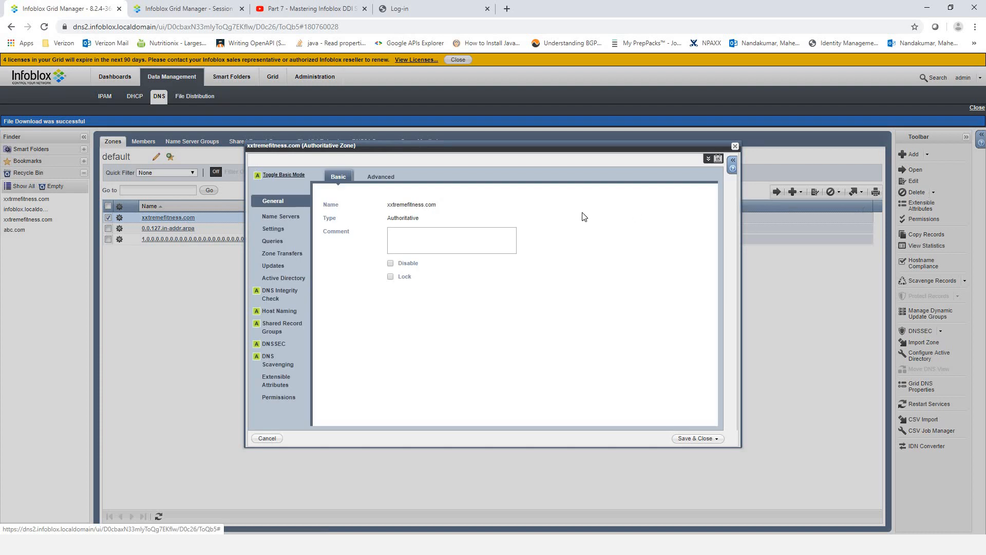
- Review the zone's Name Servers list and add options, then go to the dns1 tab
click(280, 216)
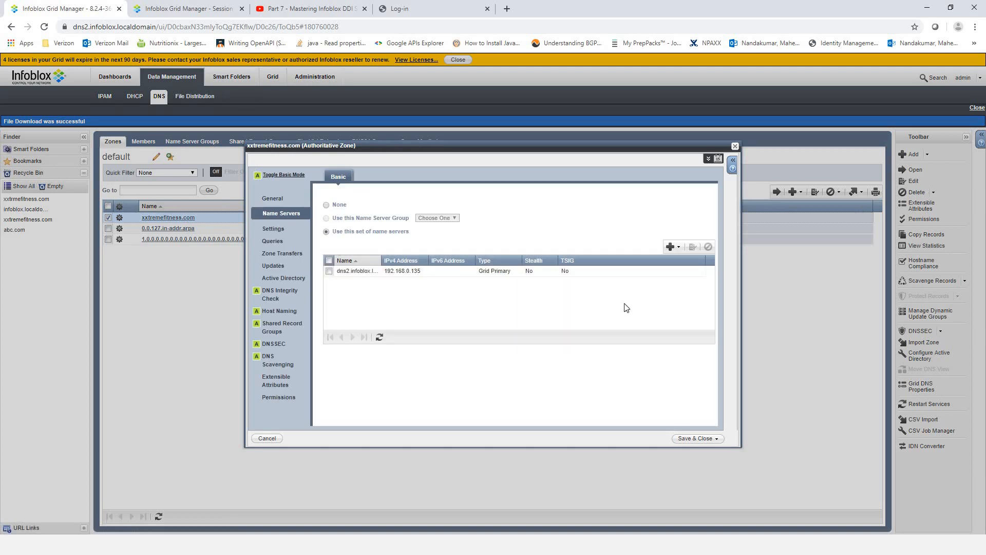
click(680, 248)
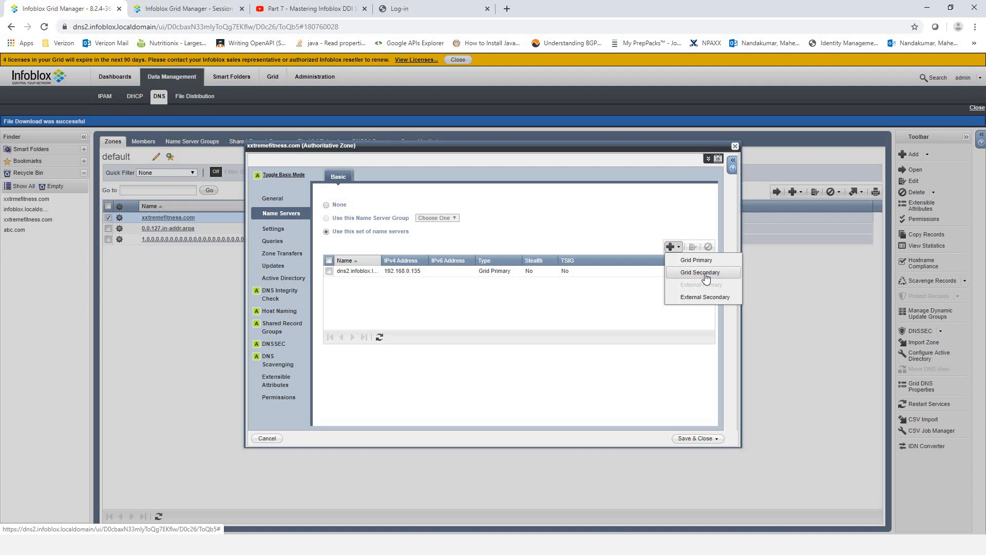
click(580, 306)
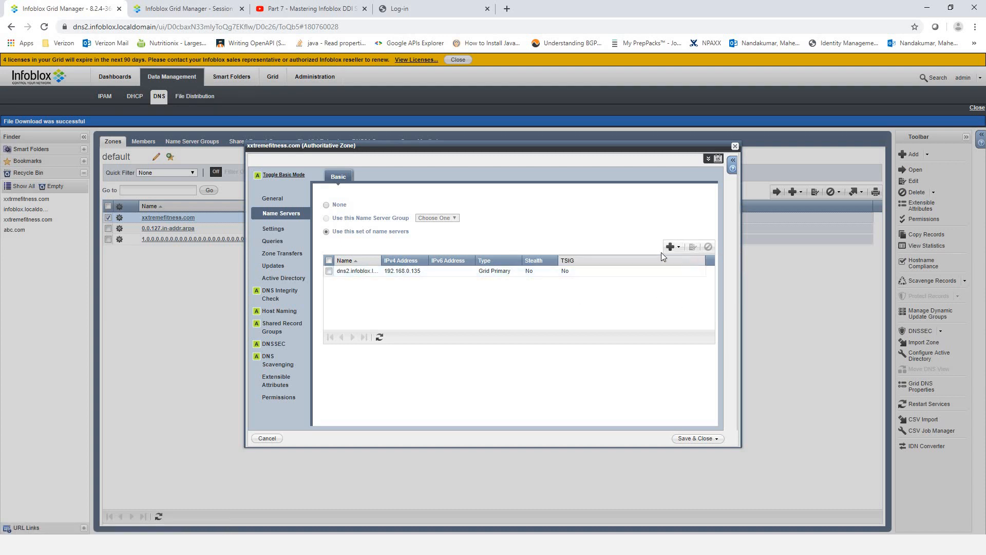
click(185, 9)
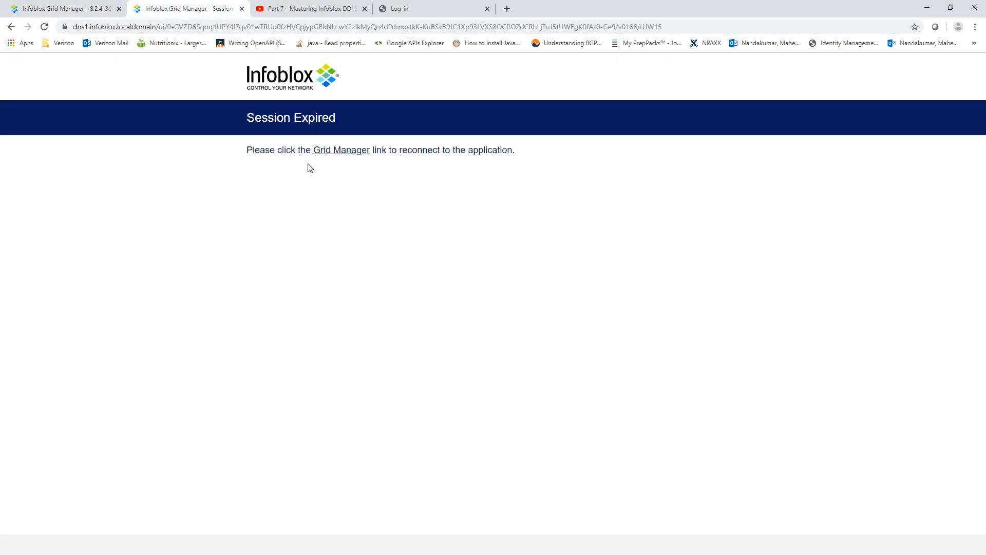
- Reconnect to dns1 Grid Manager, fill in the administrator username, and return to dns2
click(341, 150)
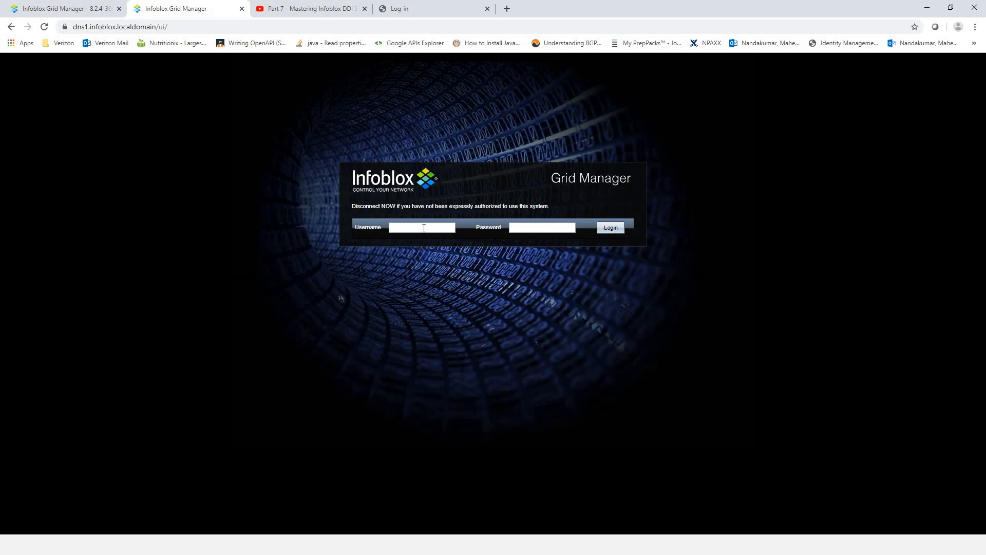
click(423, 228)
text(admin)
click(87, 8)
- Start adding an External Secondary name server to the xxtremefitness.com zone
click(178, 9)
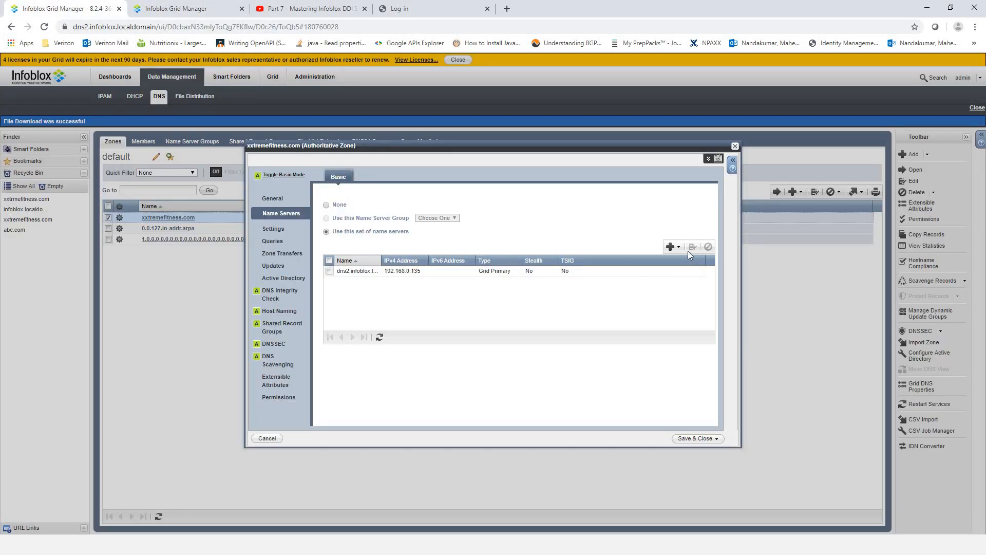
click(676, 247)
click(707, 299)
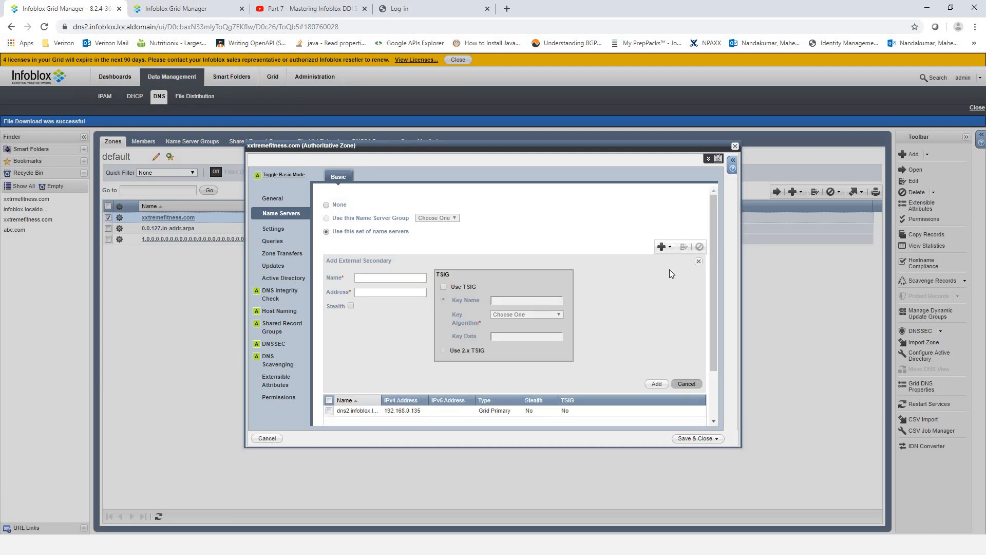
click(678, 247)
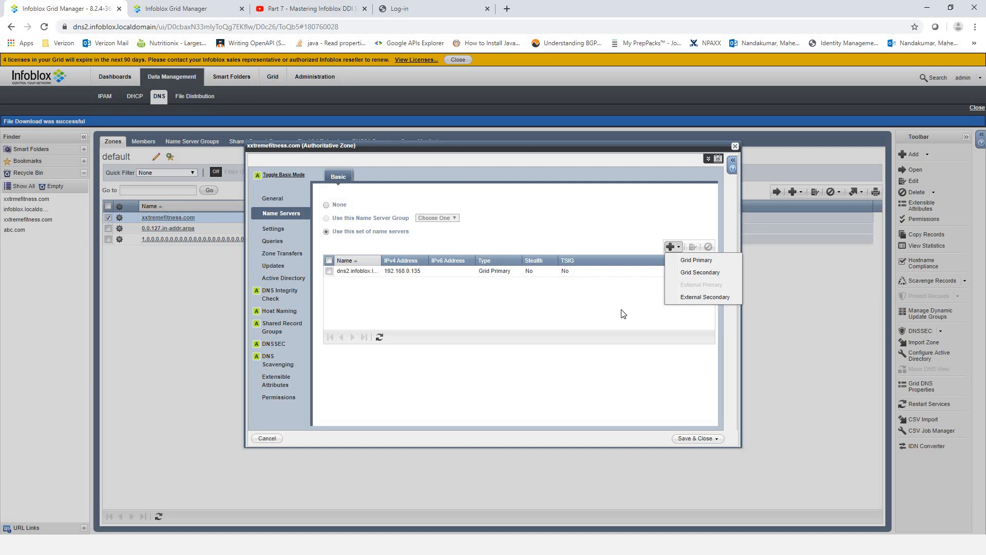
click(700, 299)
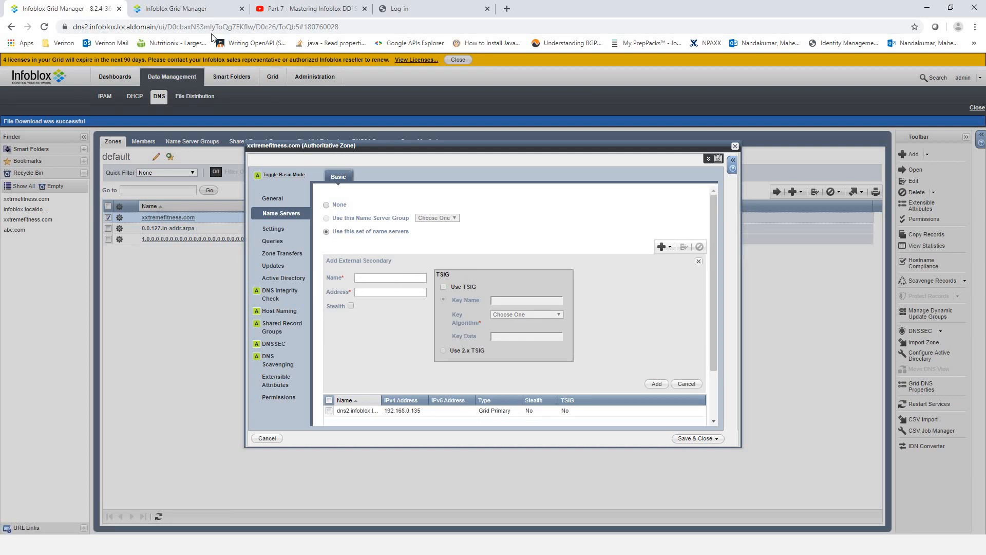
- Copy dns1's host name from the dns1 tab's address bar
click(185, 10)
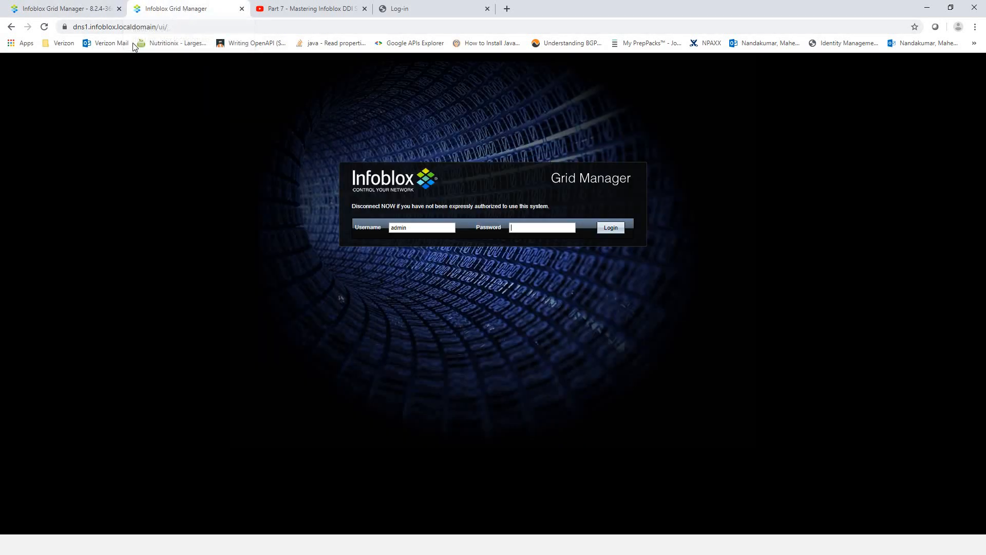
drag(155, 27, 76, 26)
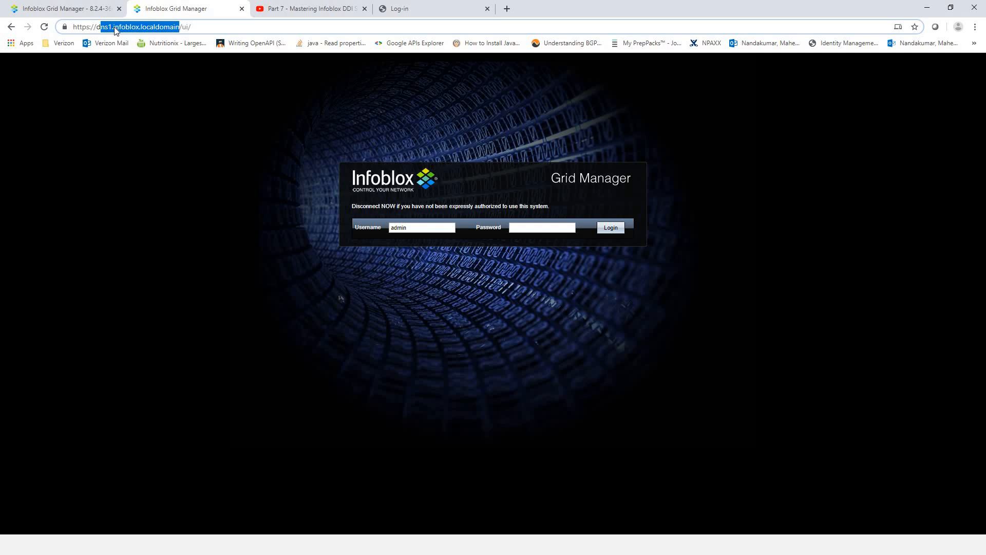
right_click(114, 27)
click(150, 98)
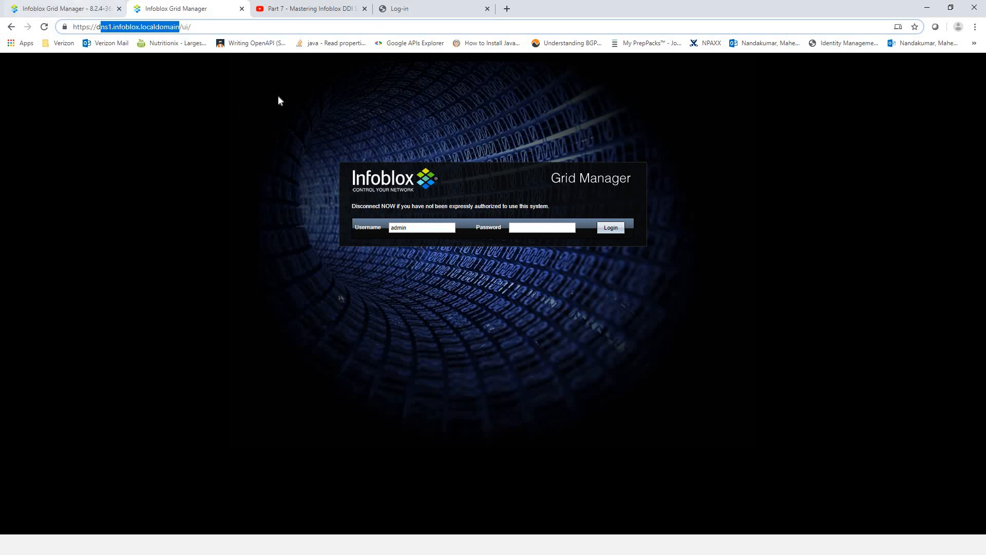
click(79, 10)
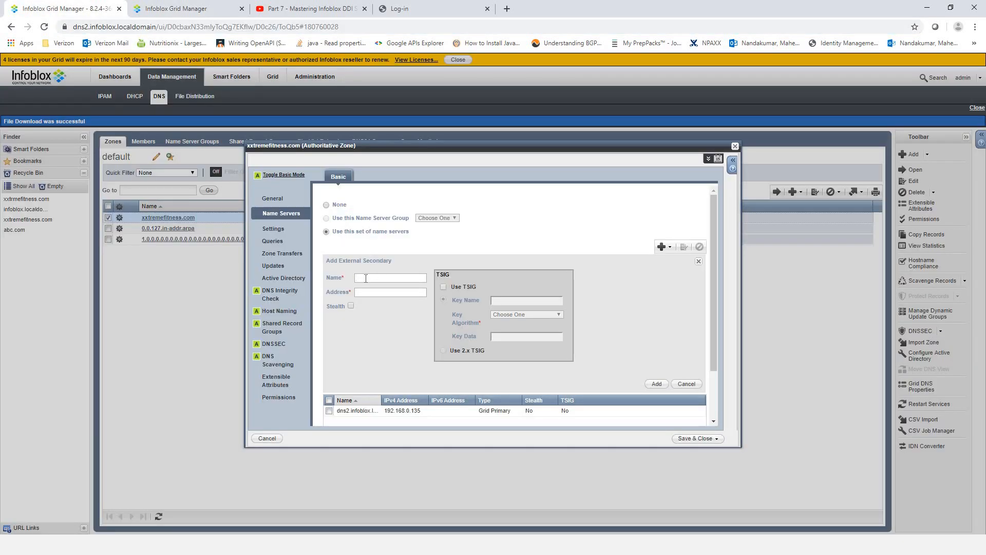
- Enter name dns1.infoblox.localdomain and address 192.168.0.125, copied from Notepad, for the external secondary
click(365, 277)
key(ctrl+v)
key(Tab)
key(alt+Tab)
key(alt+Tab)
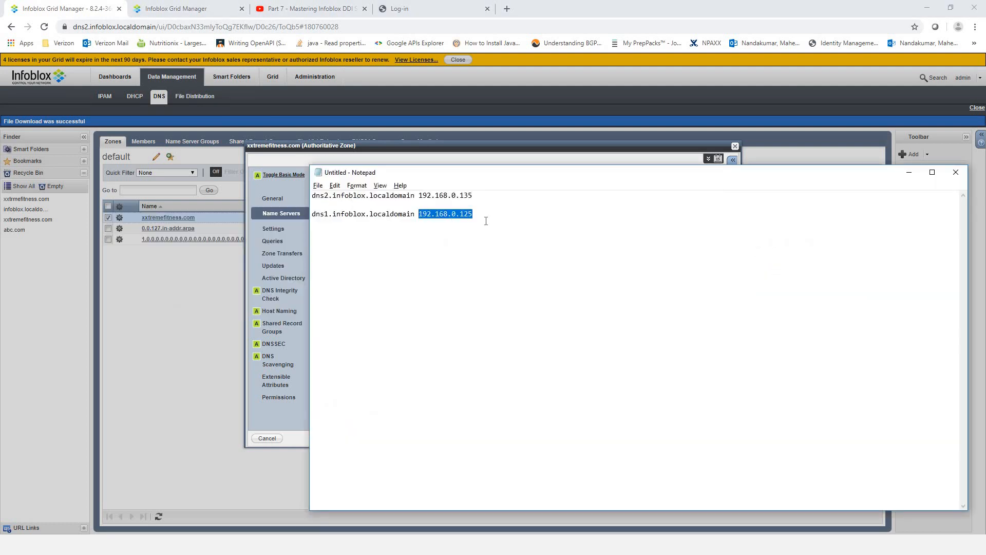
drag(474, 214, 418, 215)
right_click(456, 220)
click(467, 249)
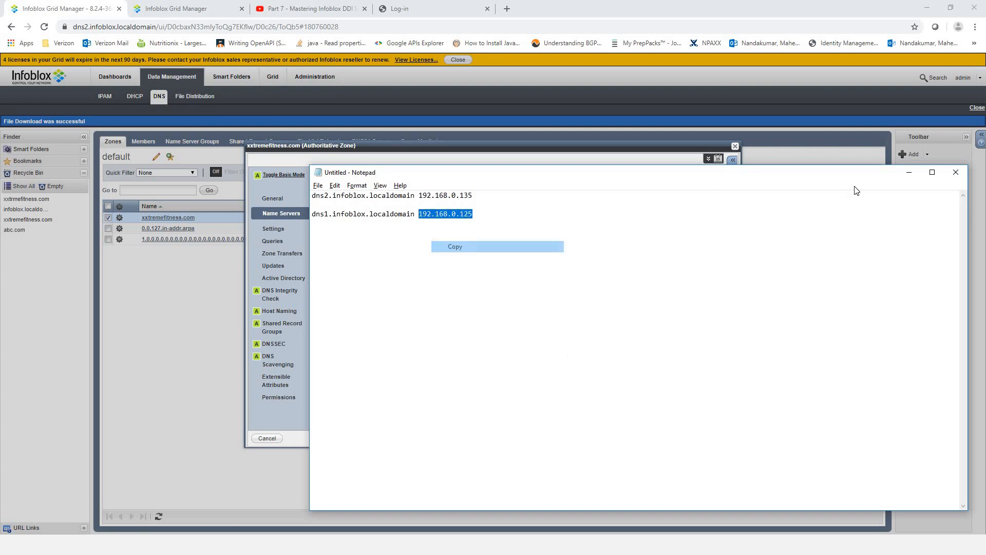
click(909, 173)
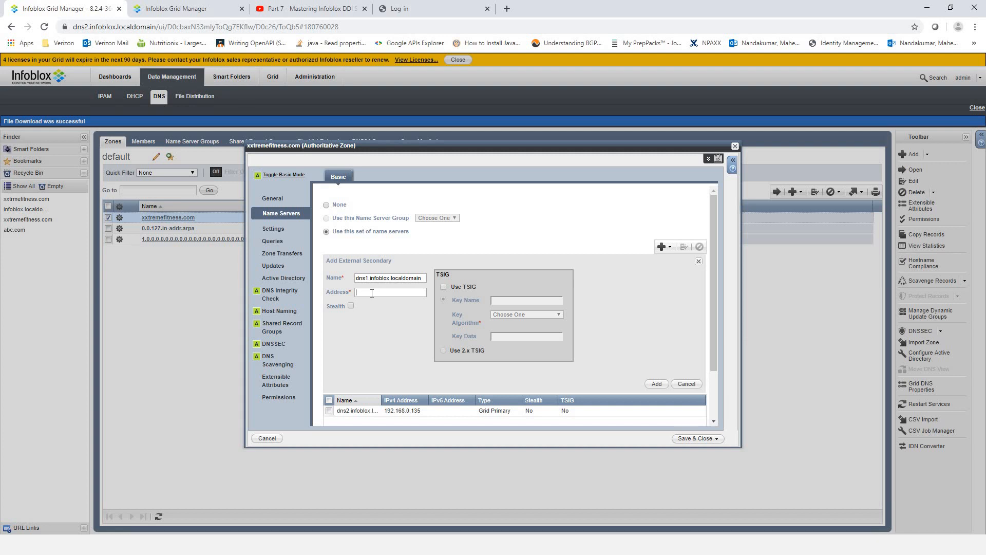
key(ctrl+v)
drag(440, 275, 501, 281)
click(501, 282)
- Add dns1.infoblox.localdomain (192.168.0.125) as External Secondary beside dns2 Grid Primary
drag(440, 275, 466, 283)
click(559, 293)
click(656, 384)
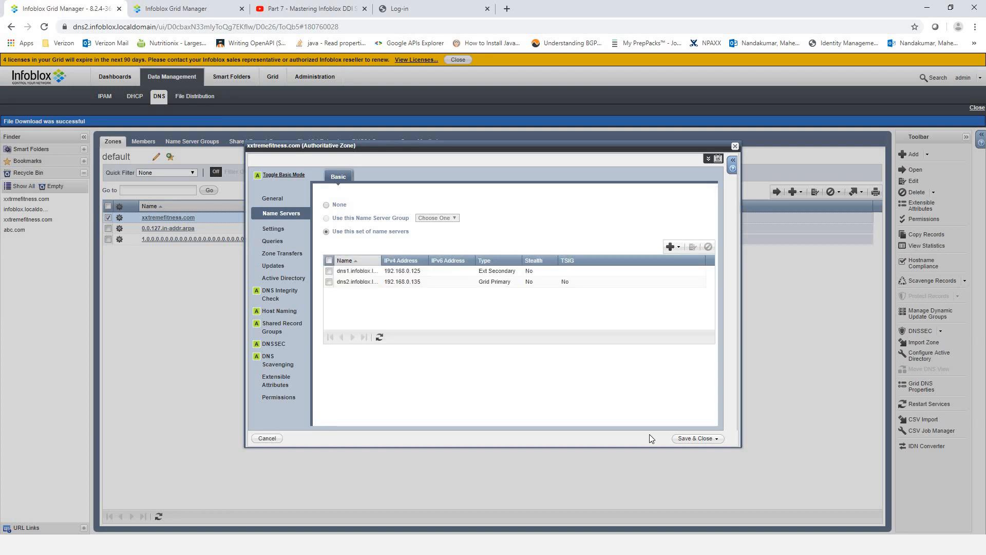
- Save the zone changes and confirm Restart Grid Services from the banner
click(687, 439)
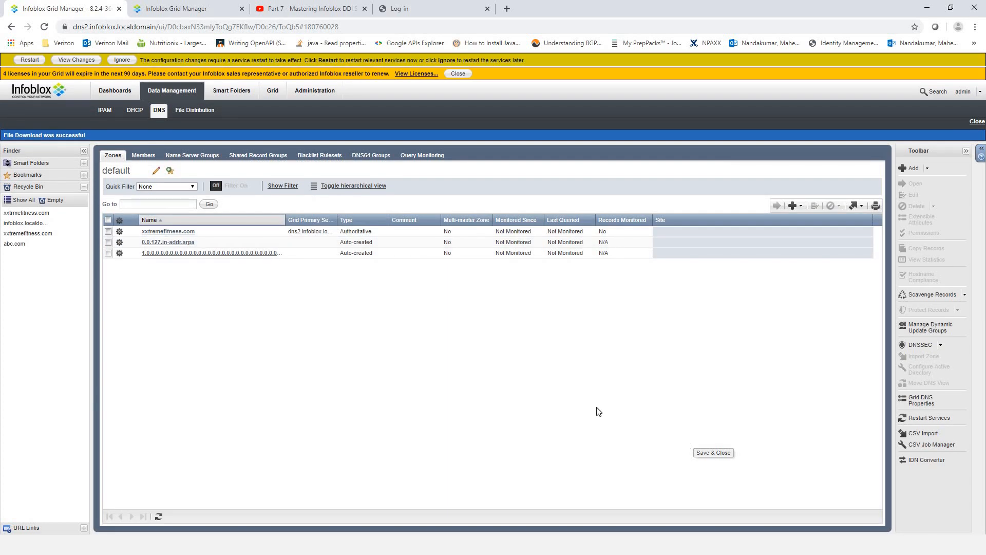
click(30, 60)
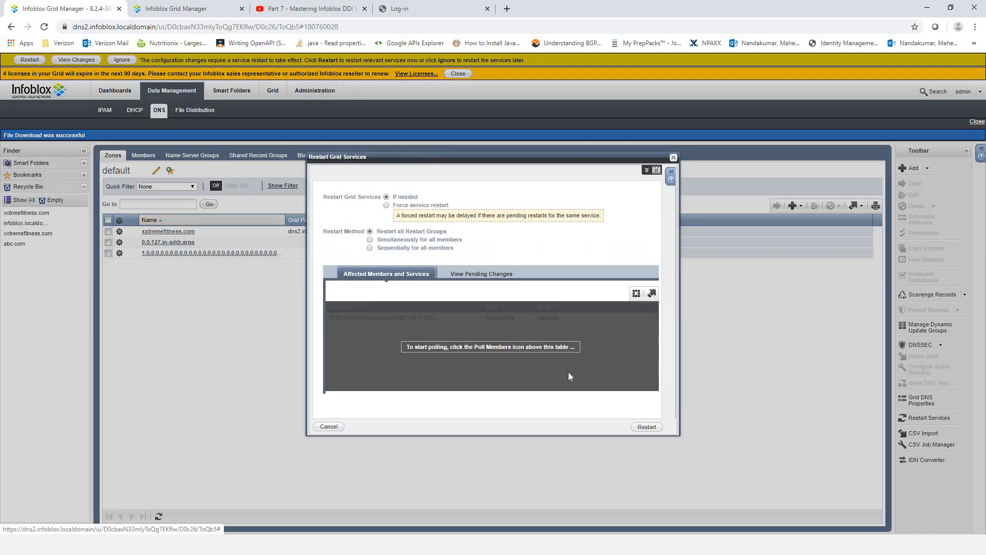
click(646, 427)
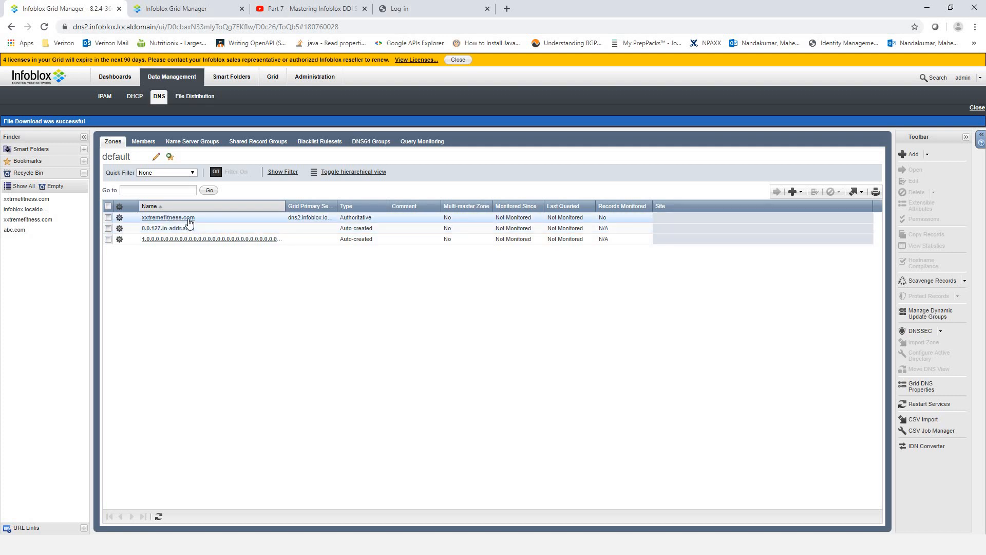
- Sign in to the dns1 Grid Manager with the account password
click(180, 13)
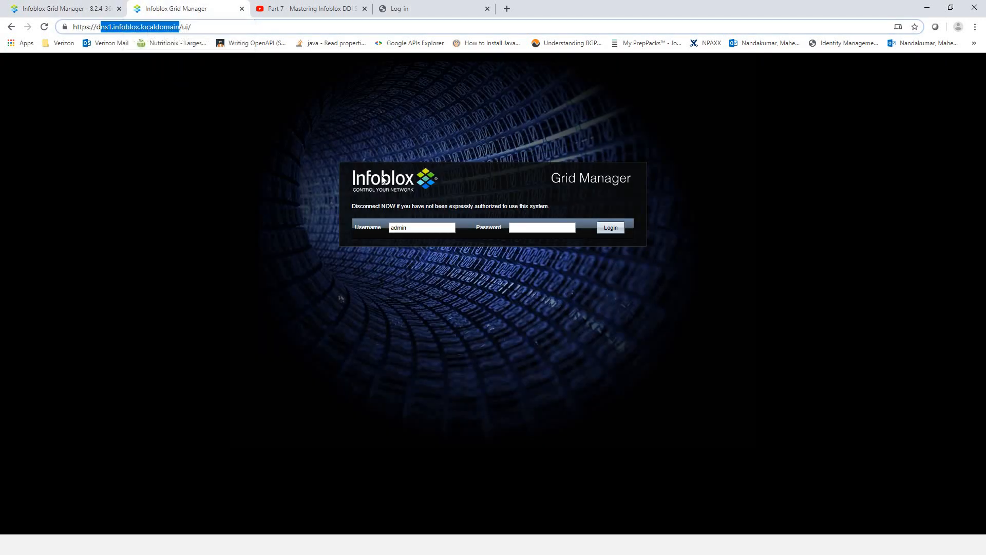
click(560, 235)
text(infoblox)
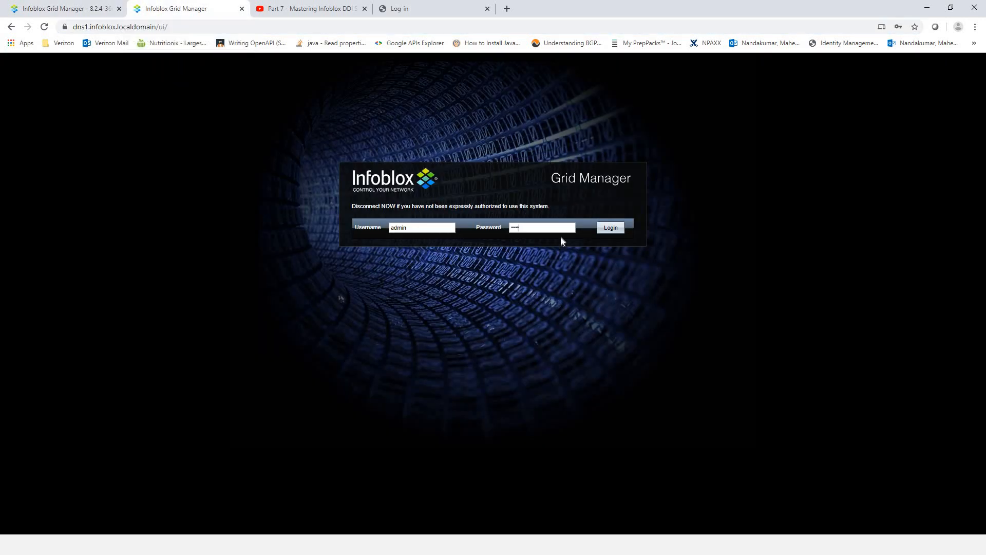
key(Return)
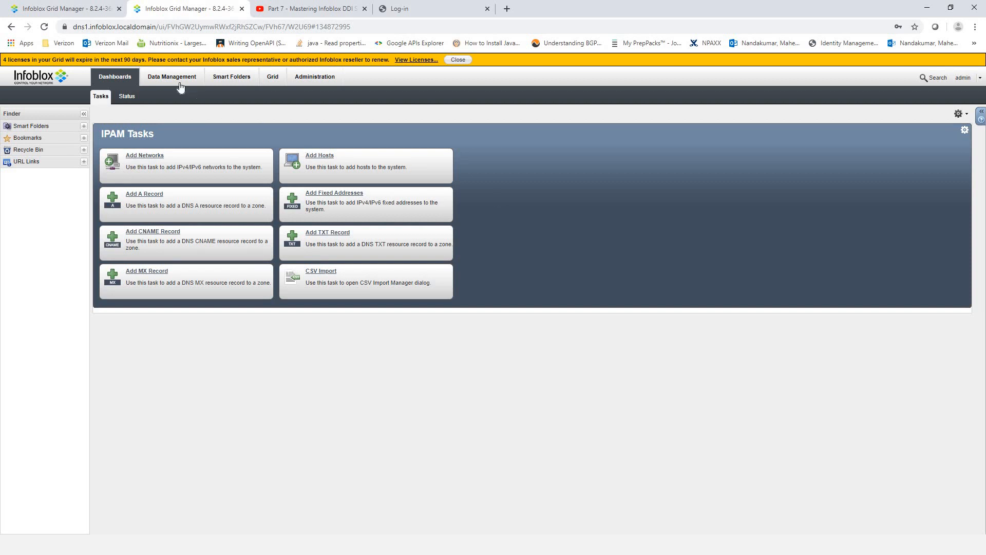
- Open Data Management > DNS to list the default view's zones on dns1
click(169, 76)
click(128, 97)
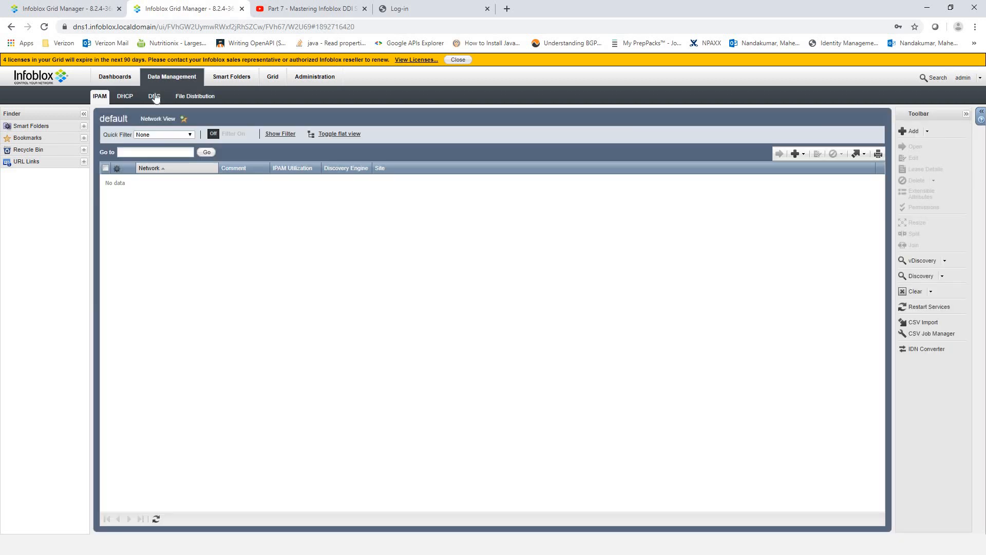
click(159, 96)
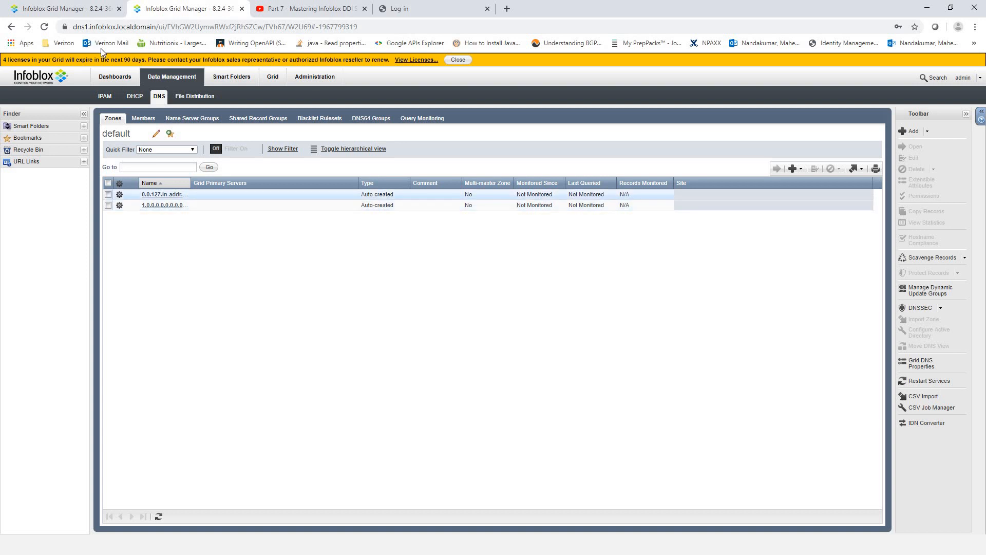
- After checking dns2's zones, choose Add > Authoritative Zone in dns1's Zones toolbar
click(65, 12)
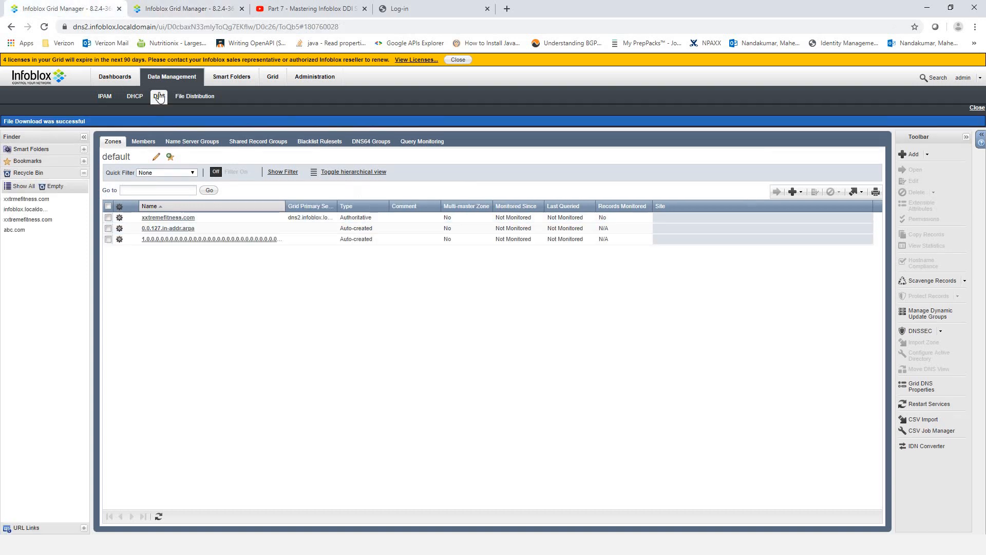
click(177, 12)
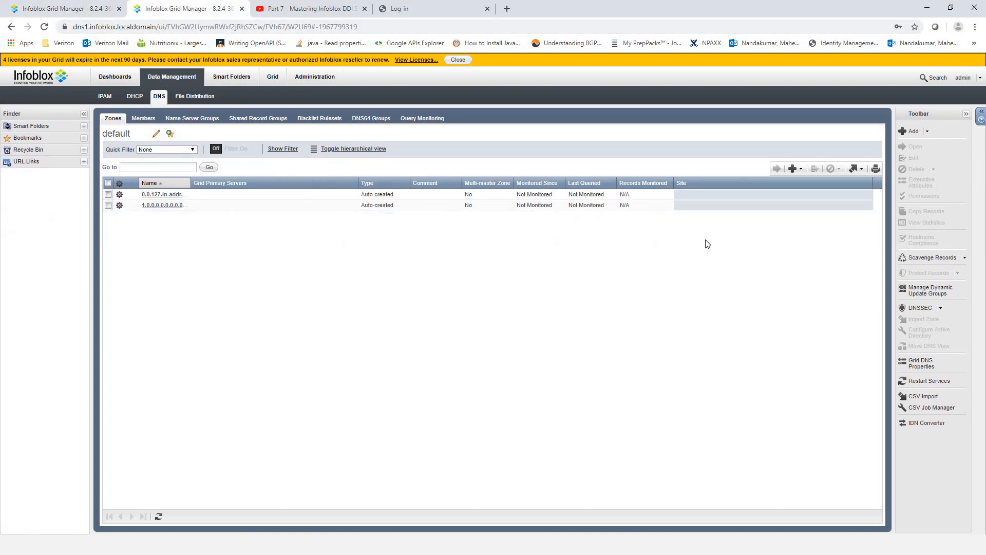
click(800, 172)
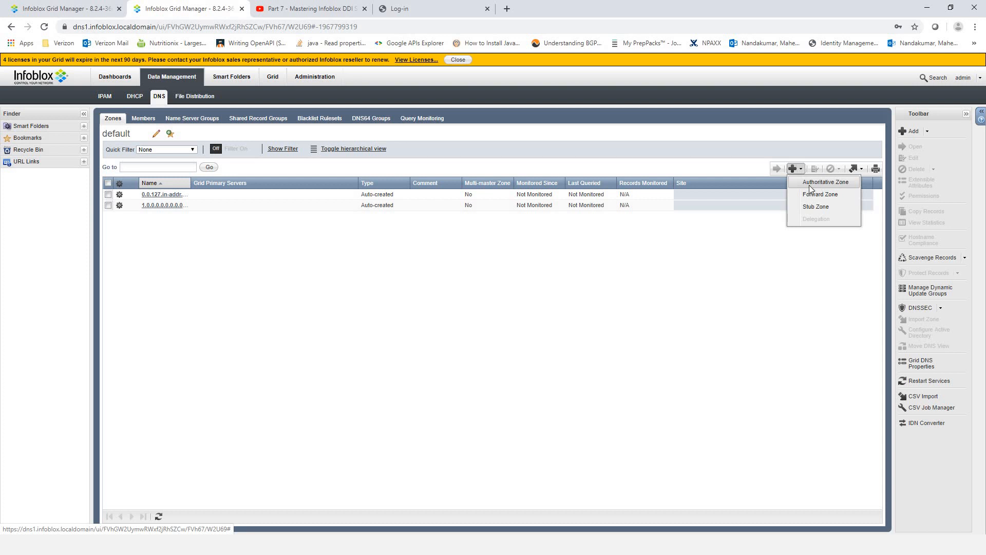
click(818, 184)
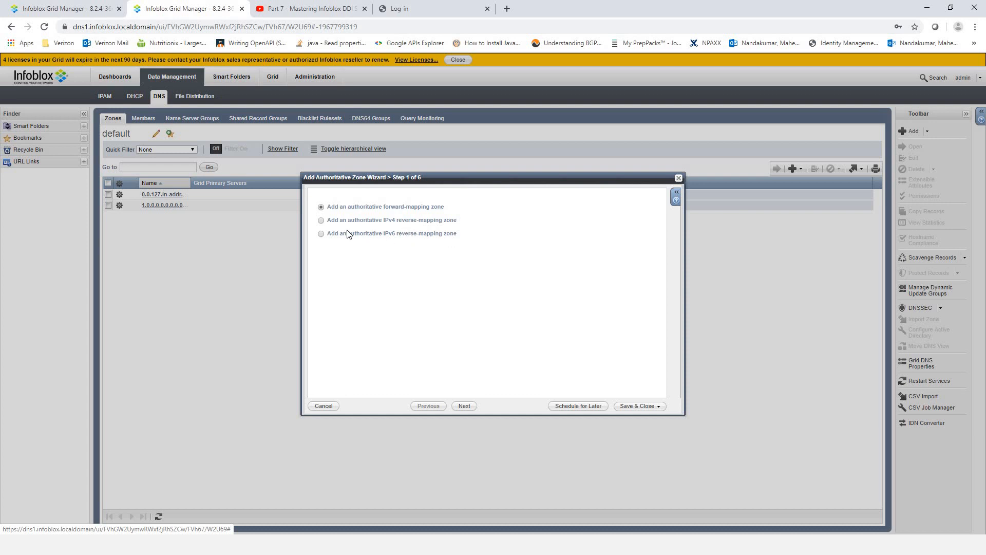
- Name the forward-mapping zone xxtremefitness.com, copied from the site's address bar, and advance to step 3
click(464, 406)
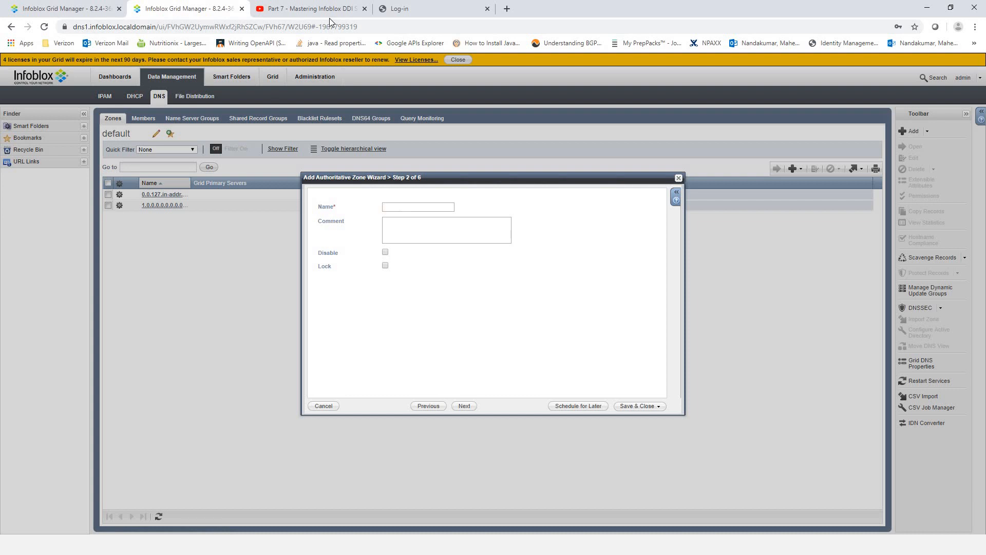
click(419, 11)
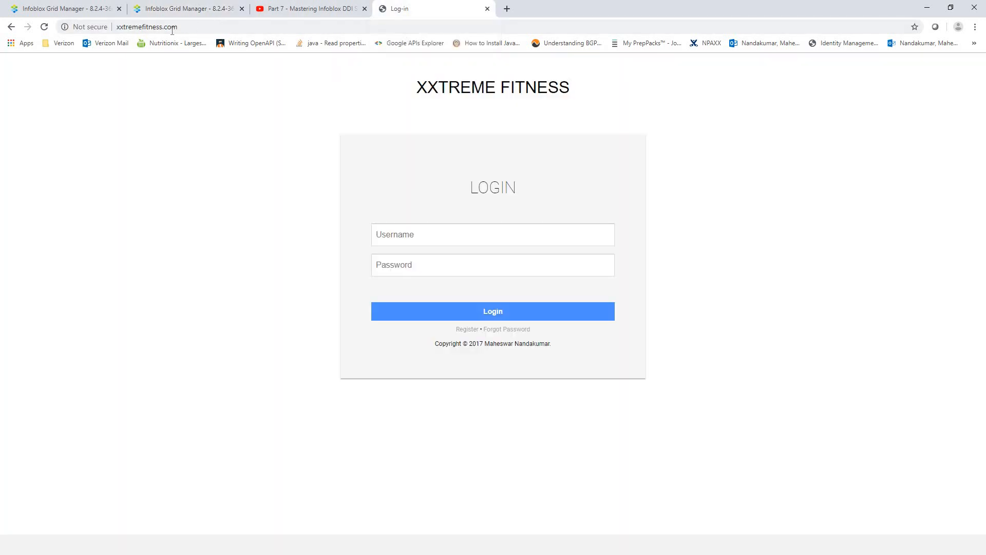
drag(179, 29, 119, 28)
right_click(137, 26)
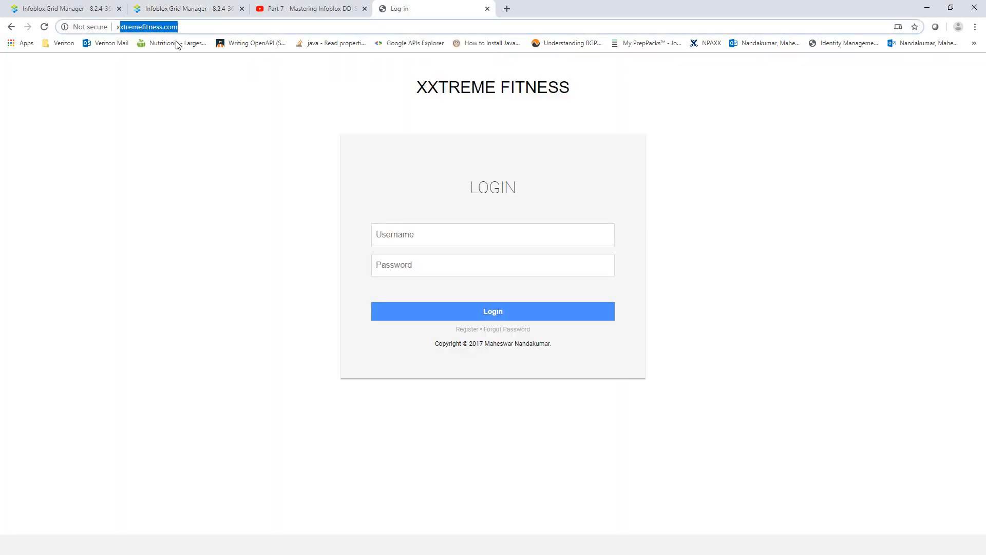
click(161, 97)
click(188, 11)
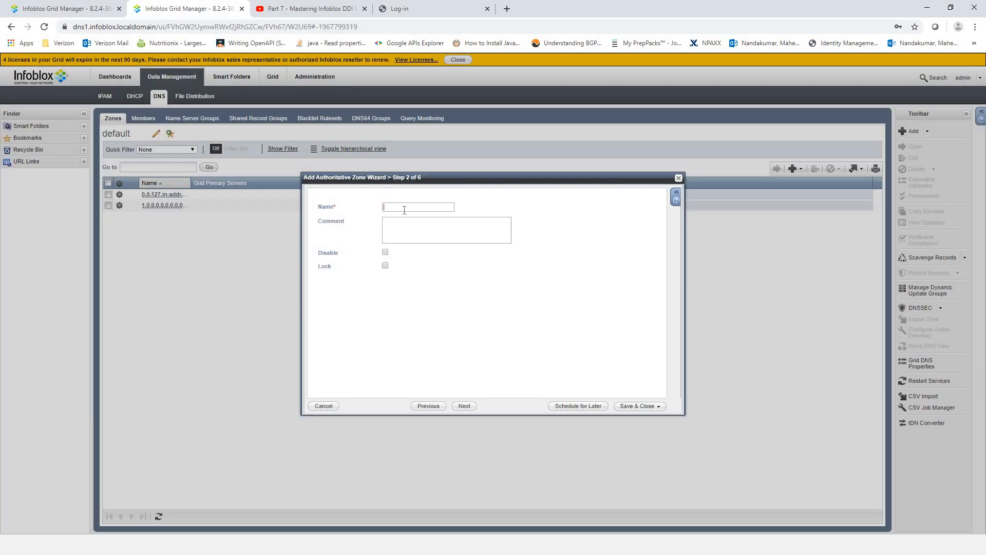
click(385, 207)
key(ctrl+v)
click(459, 405)
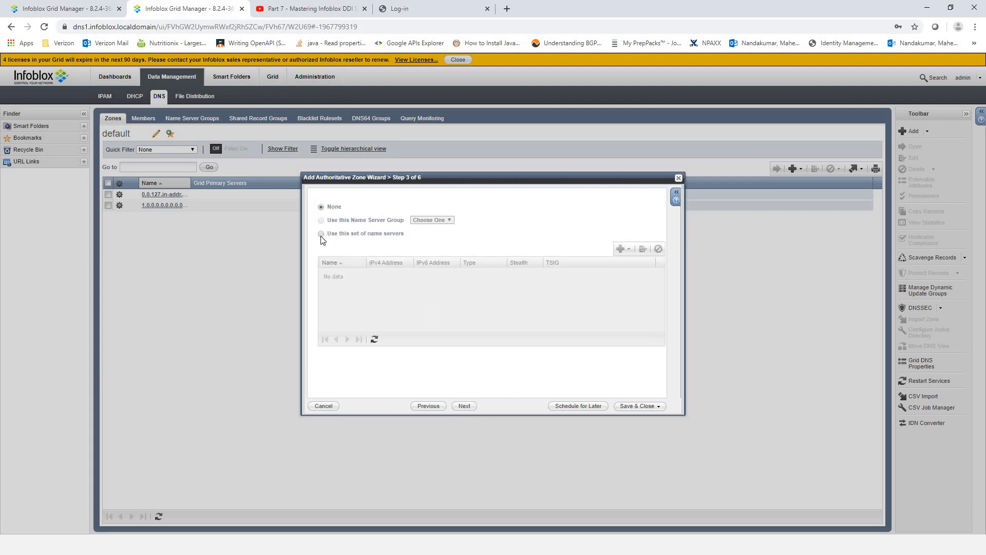
- Use an individual name server set and add External Primary dns2.infoblox.localdomain
click(321, 234)
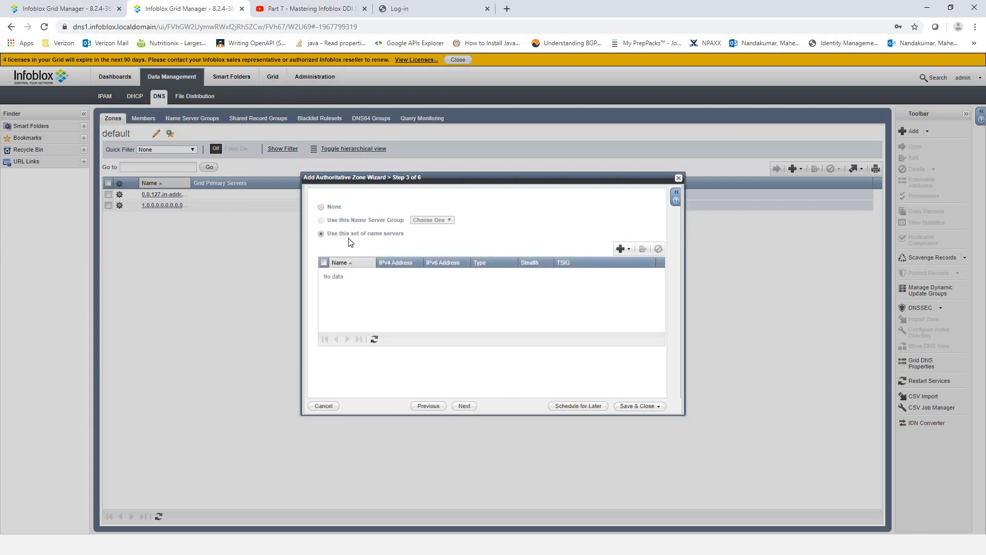
click(629, 250)
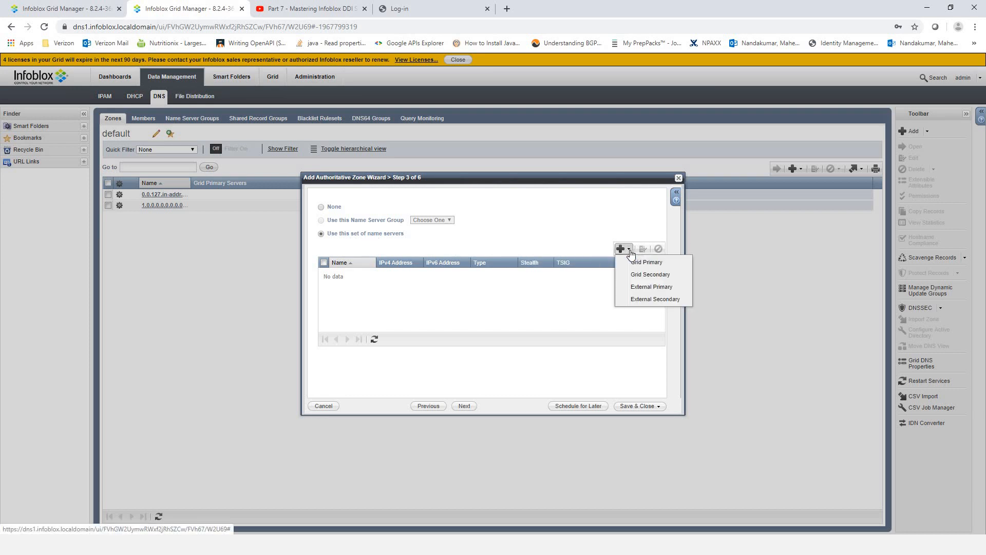
click(651, 287)
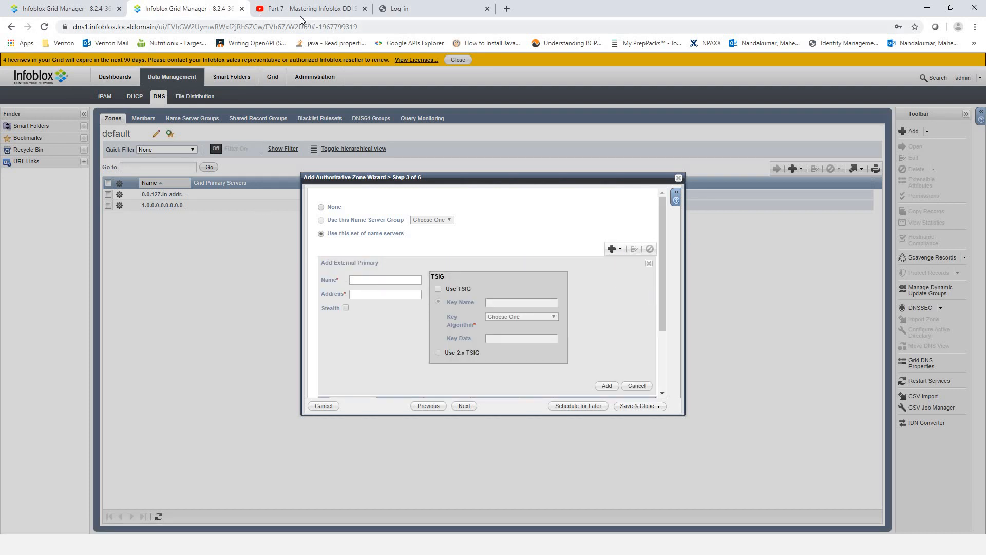
click(97, 8)
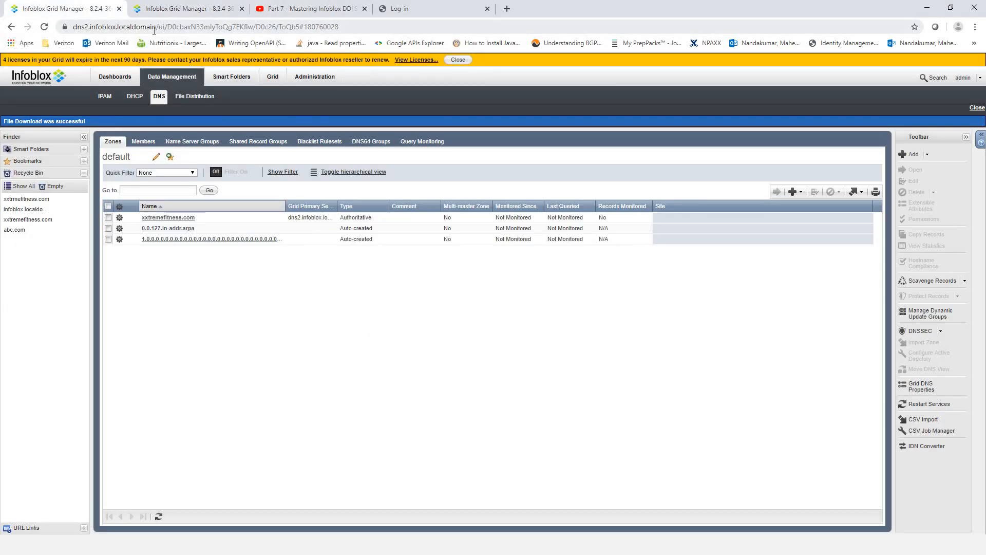
drag(156, 26, 77, 27)
right_click(124, 30)
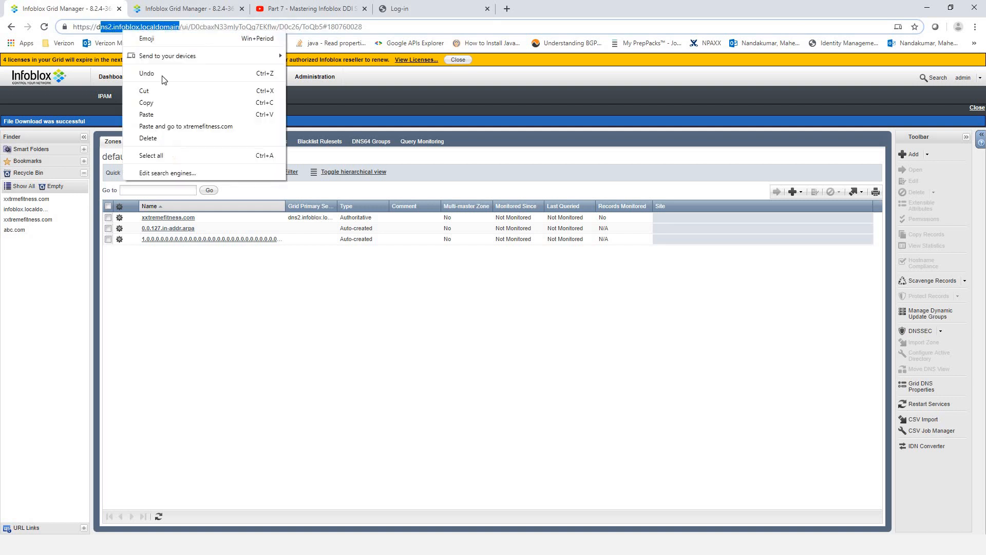
click(159, 105)
click(191, 8)
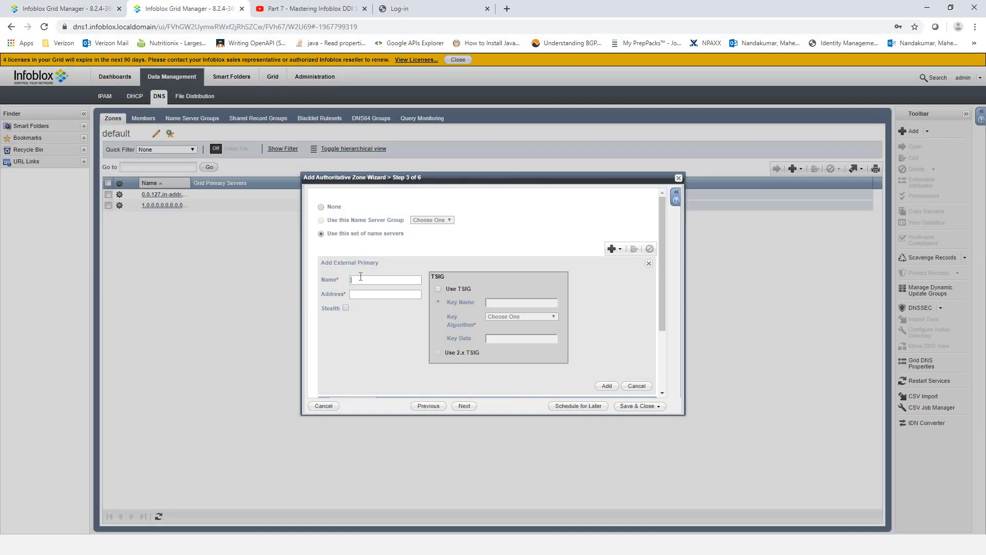
text(d)
key(ctrl+v)
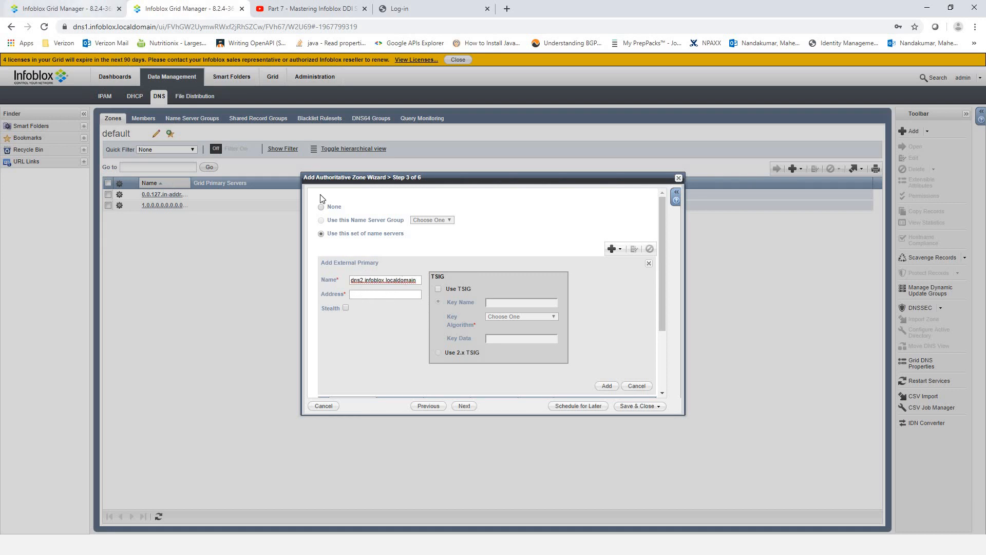
- Enter 192.168.0.135, copied from the notes, as the external primary's address
click(374, 296)
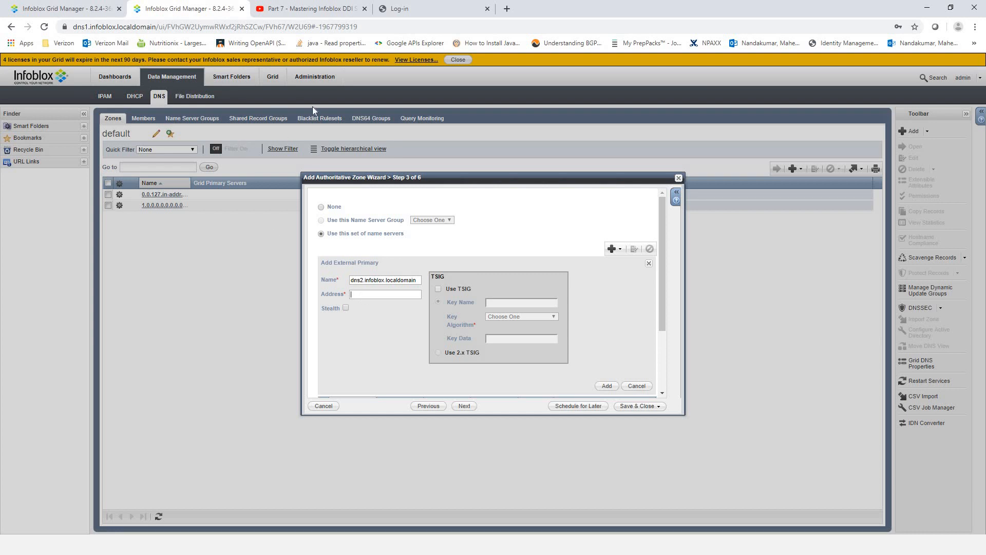
key(alt+Tab)
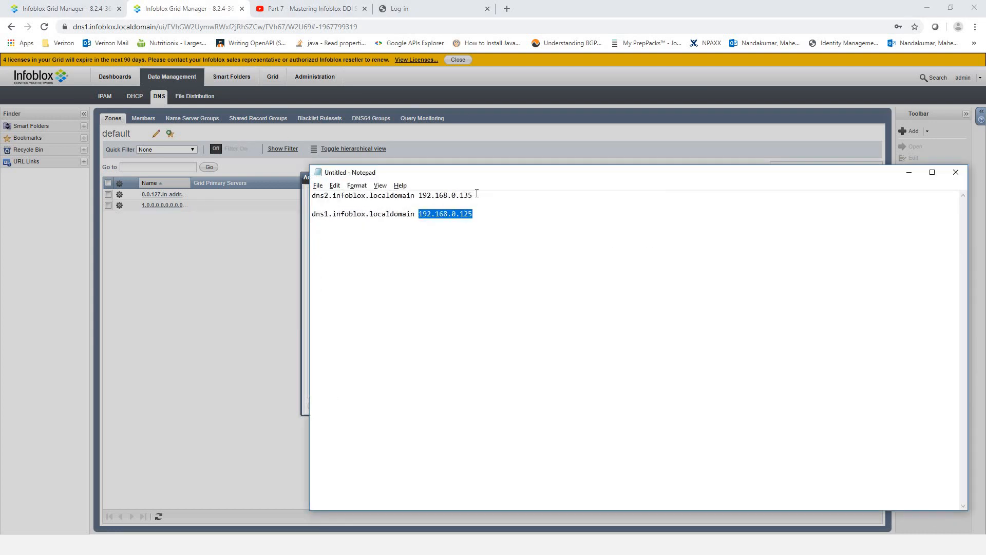
double_click(419, 195)
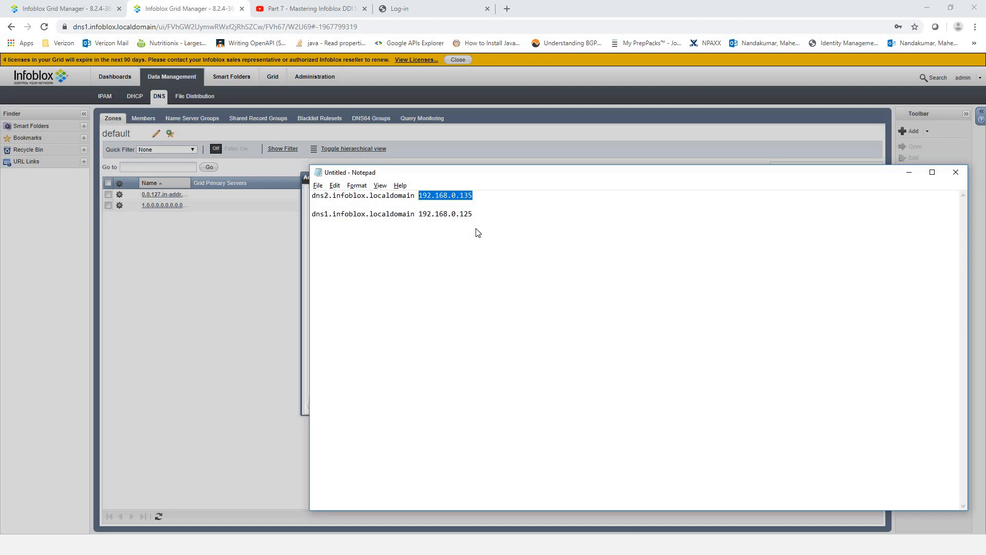
right_click(440, 194)
click(457, 224)
key(alt+Tab)
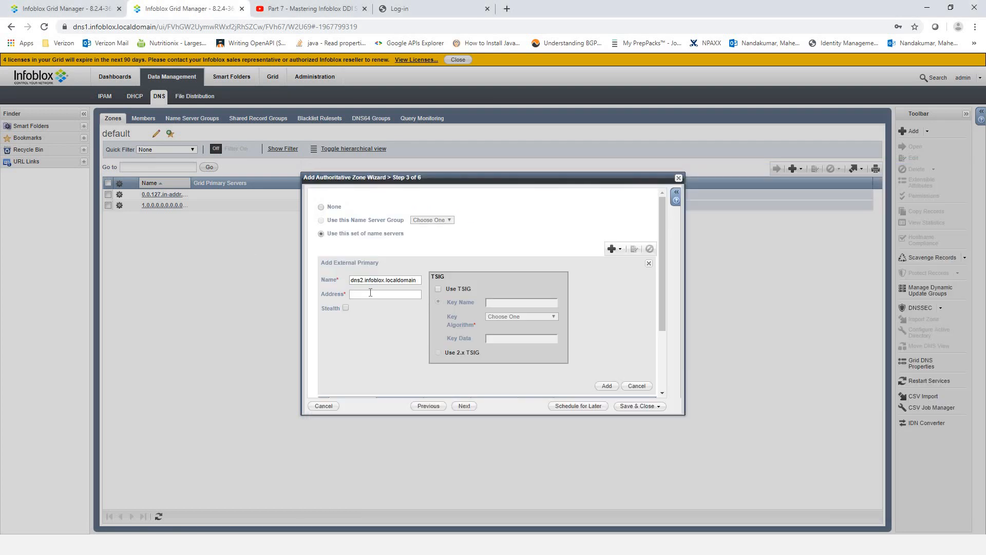
key(ctrl+v)
- Confirm dns2 as External Primary and add dns1 as Grid Secondary at 192.168.0.125
click(605, 386)
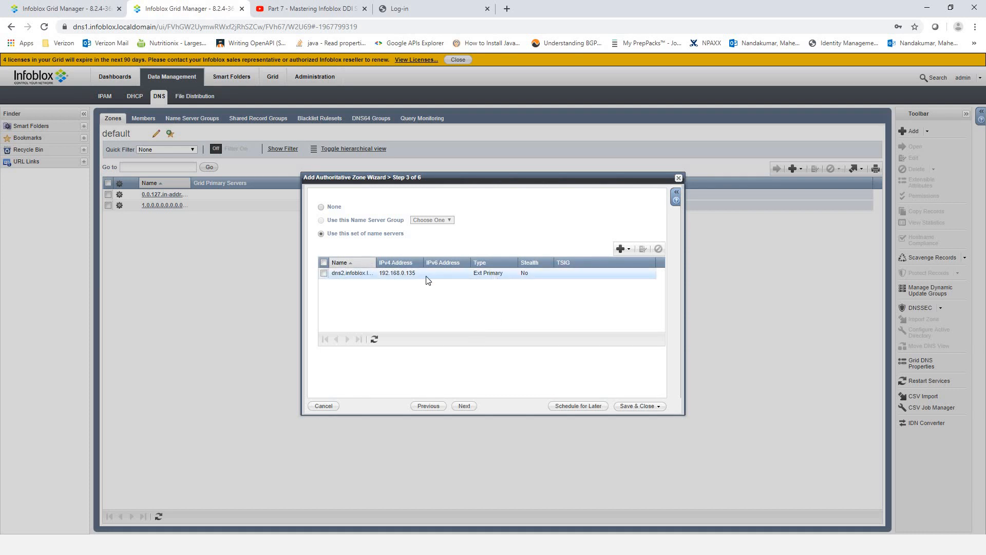
click(631, 250)
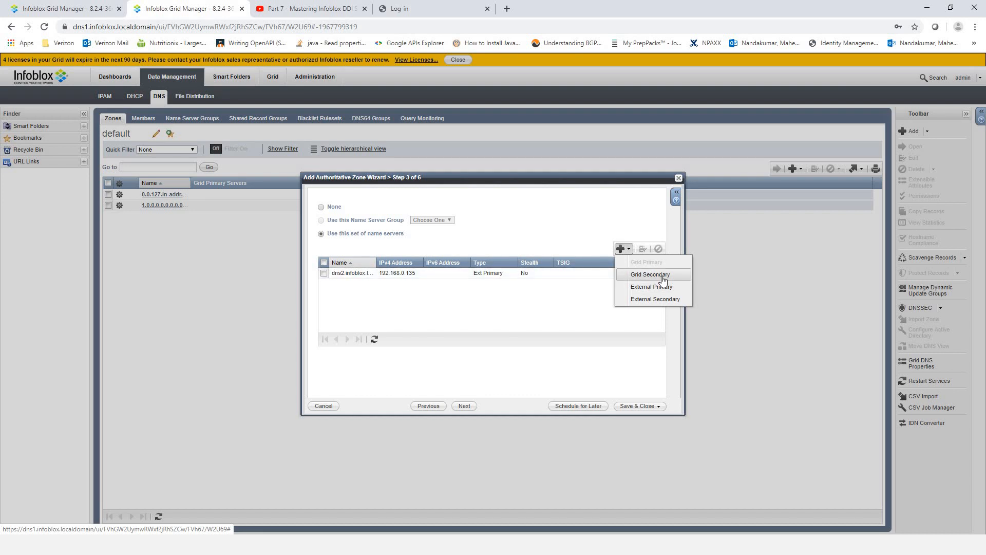
click(661, 275)
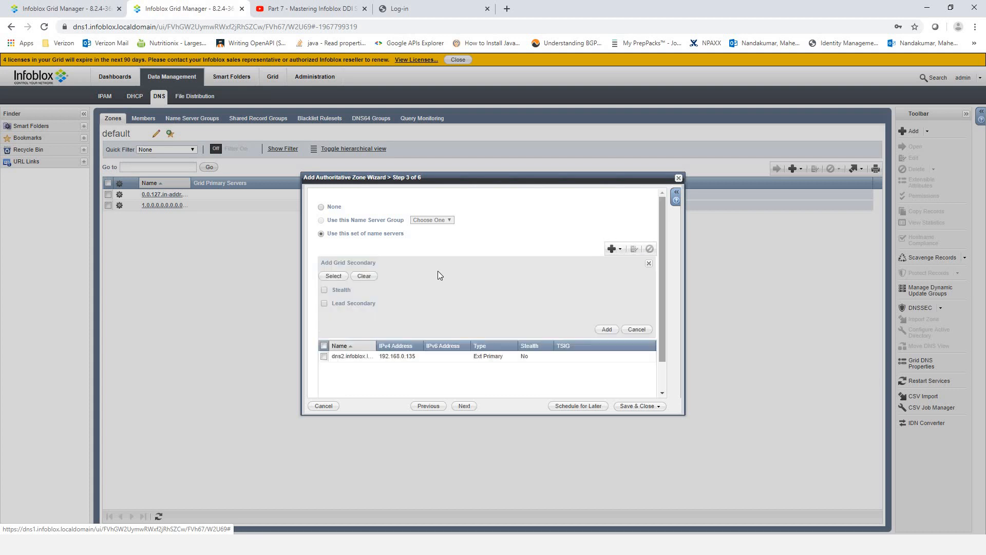
click(338, 277)
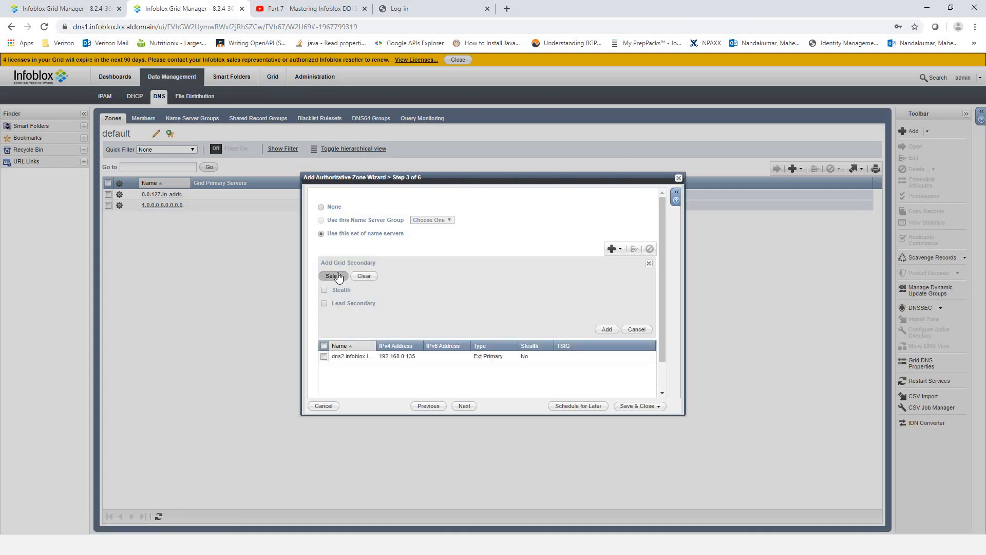
click(607, 331)
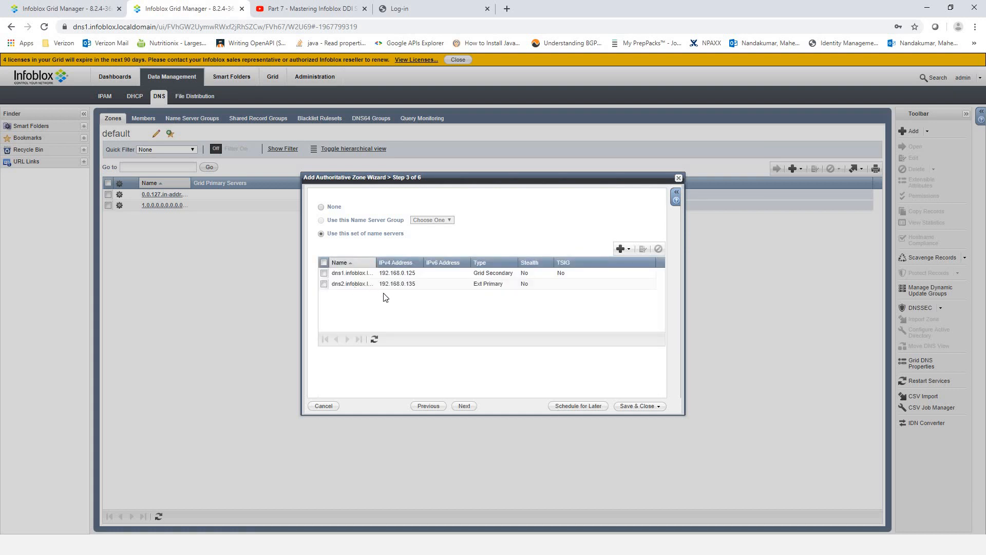
click(397, 275)
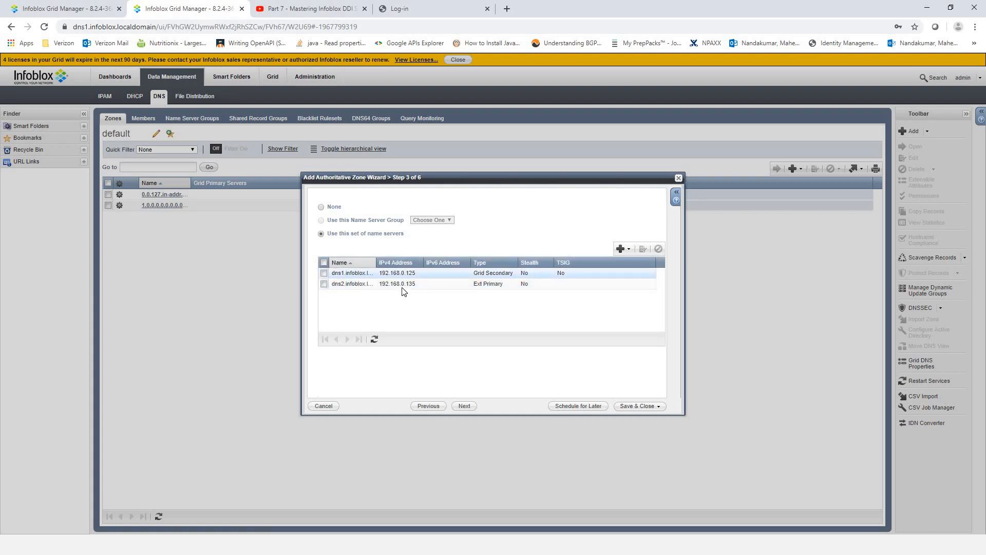
click(382, 285)
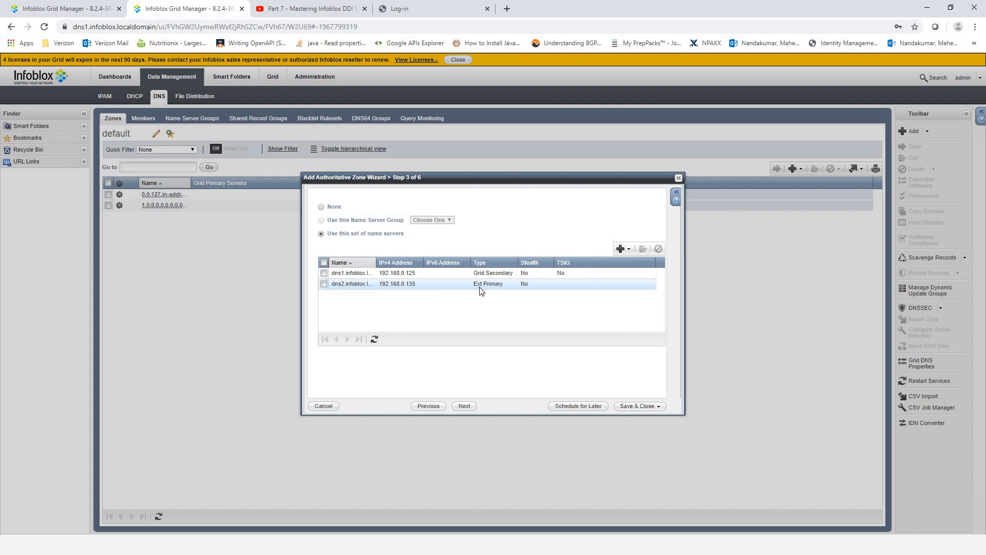
click(77, 9)
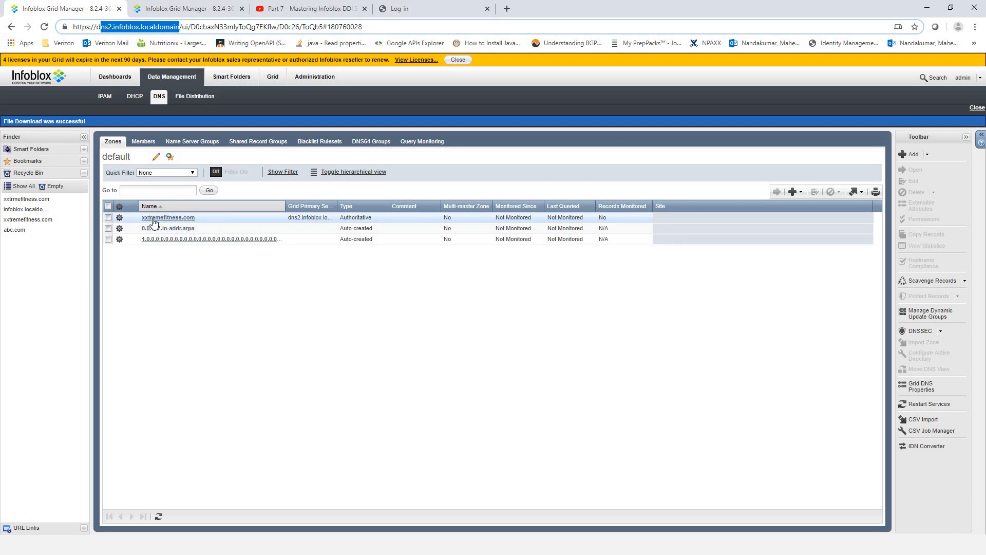
click(158, 10)
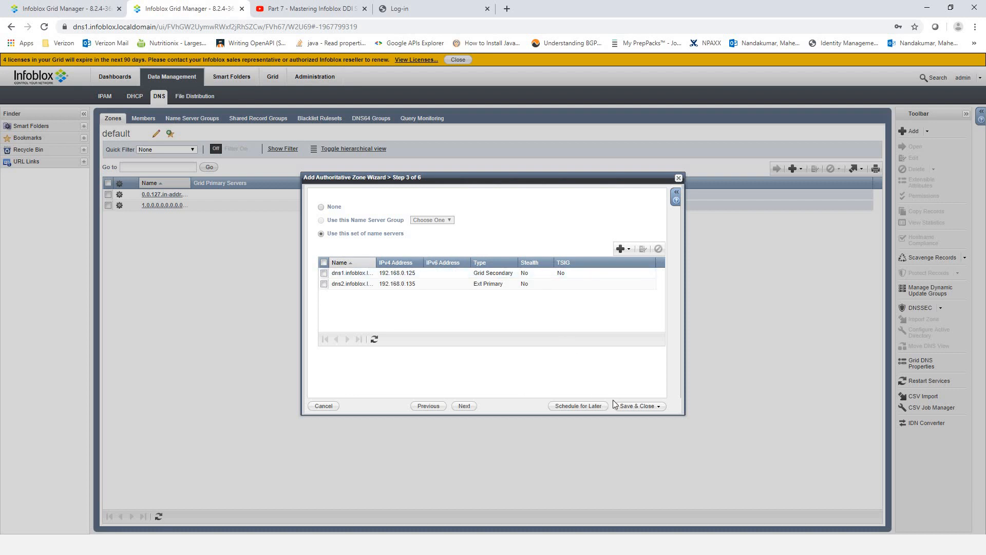
- Save the xxtremefitness.com zone, restart grid services, and open its records page on dns1
click(646, 407)
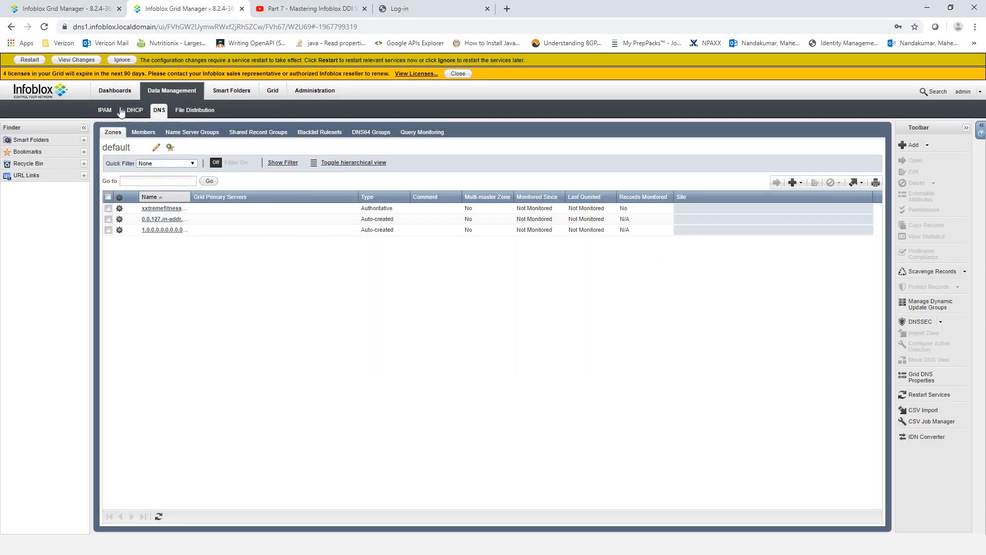
click(29, 59)
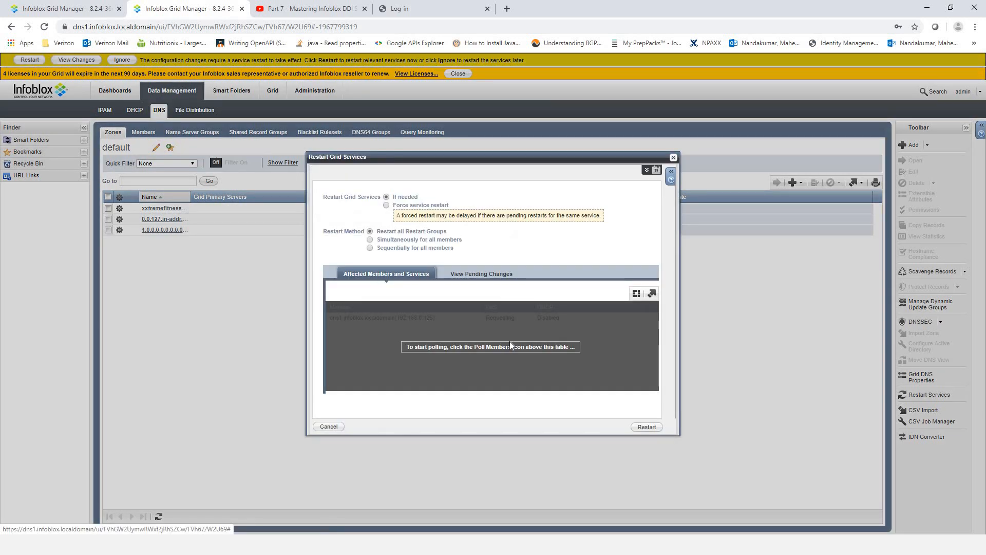
click(651, 428)
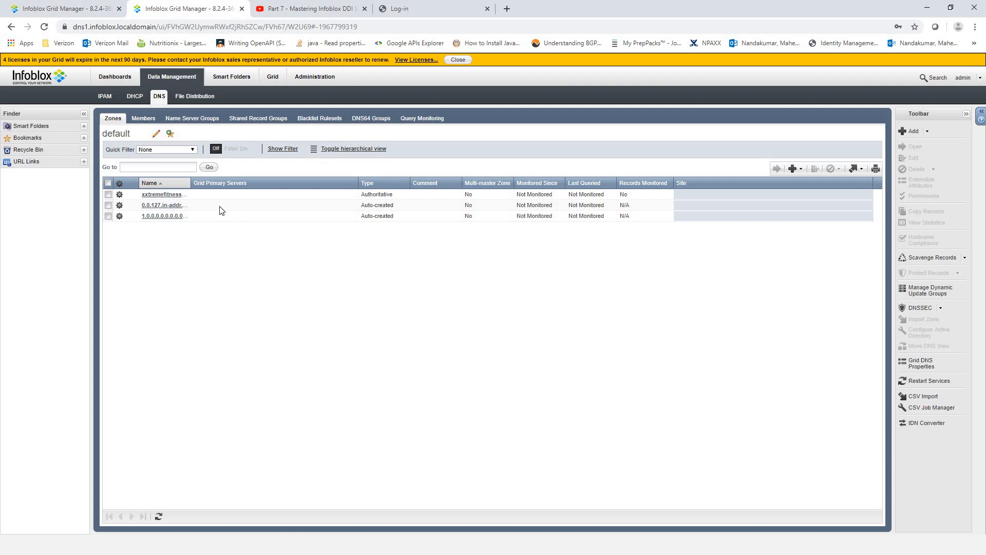
click(153, 195)
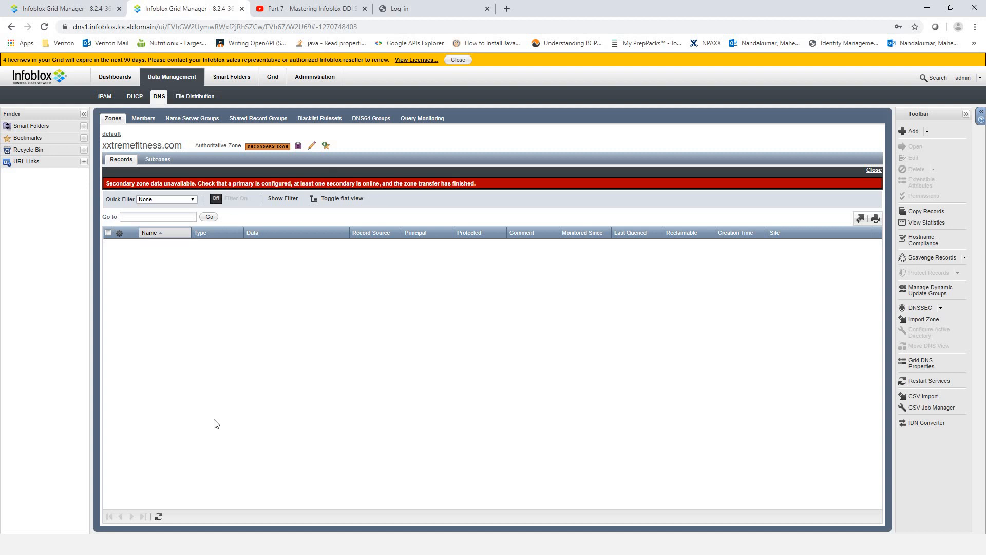
- Refresh dns1's zone to load transferred records, dismiss the warning, then open xxtremefitness.com on dns2
click(159, 516)
click(158, 517)
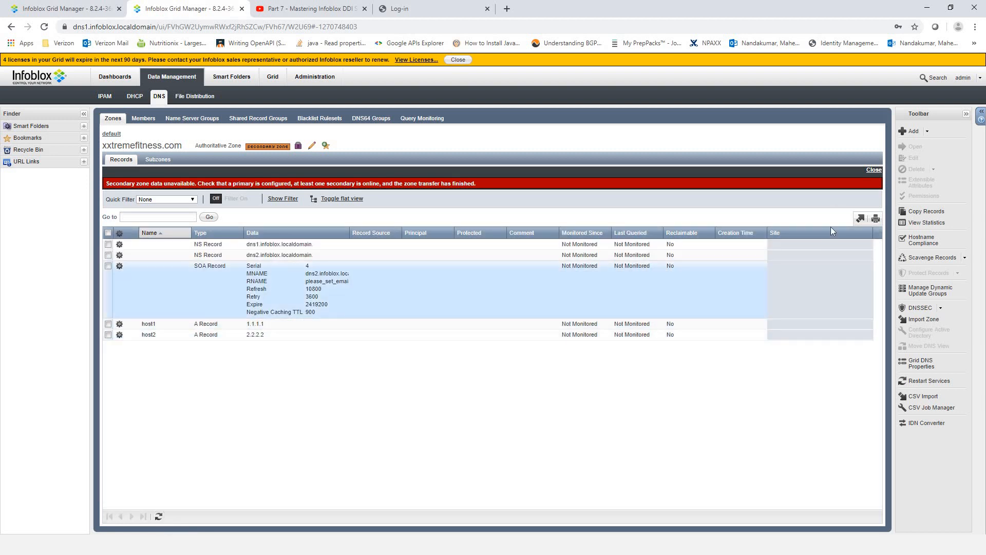
click(874, 169)
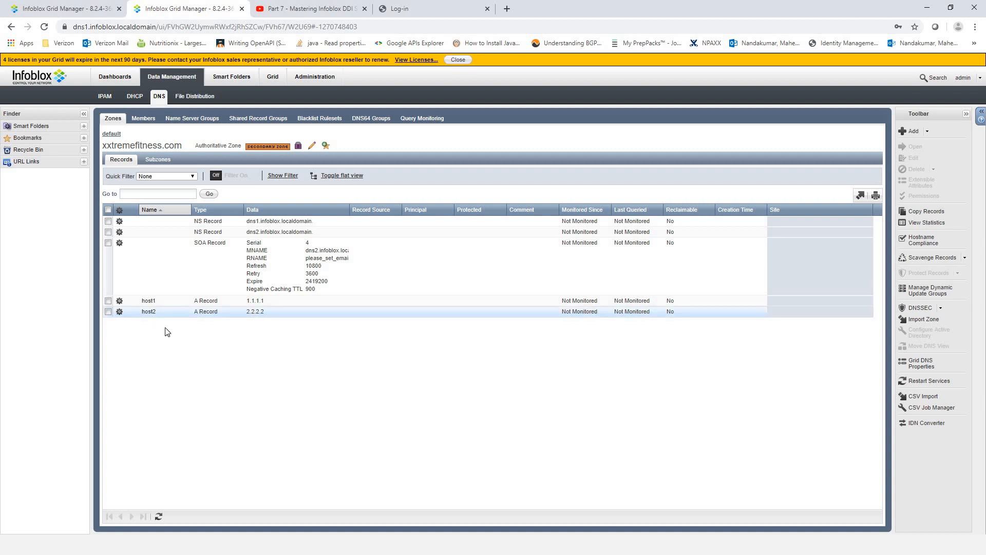
click(85, 7)
click(182, 219)
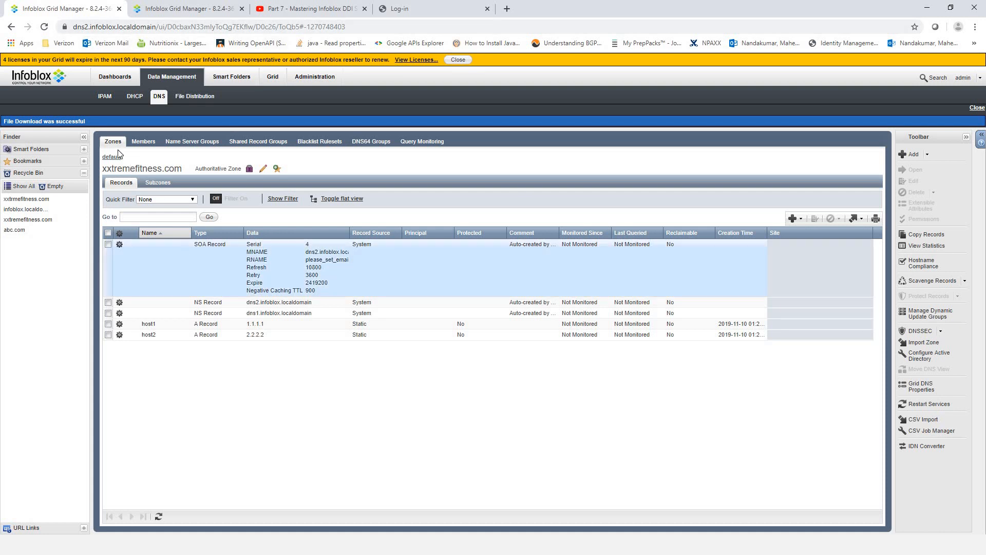
- Highlight the zone title on dns2, then view dns1's transferred SOA, NS and A records
drag(182, 170, 105, 177)
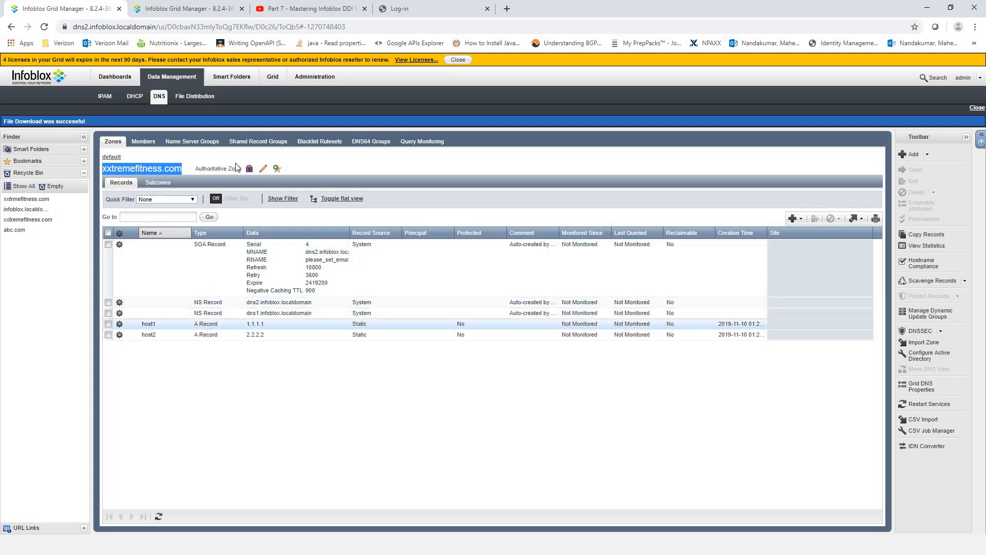
click(187, 9)
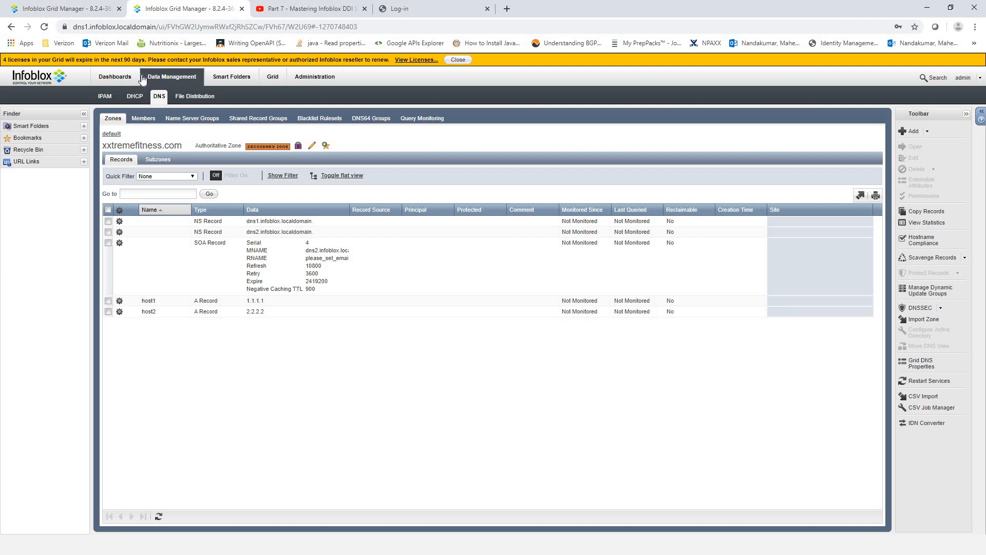
- Return dns2 to its default zone list, compare both tabs, then switch to the PowerPoint slide show
click(74, 9)
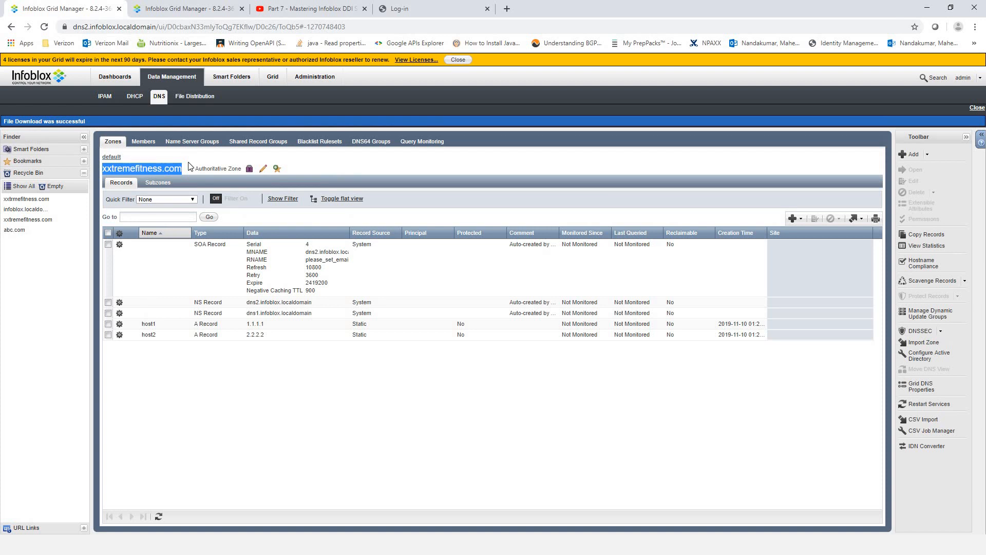
click(249, 217)
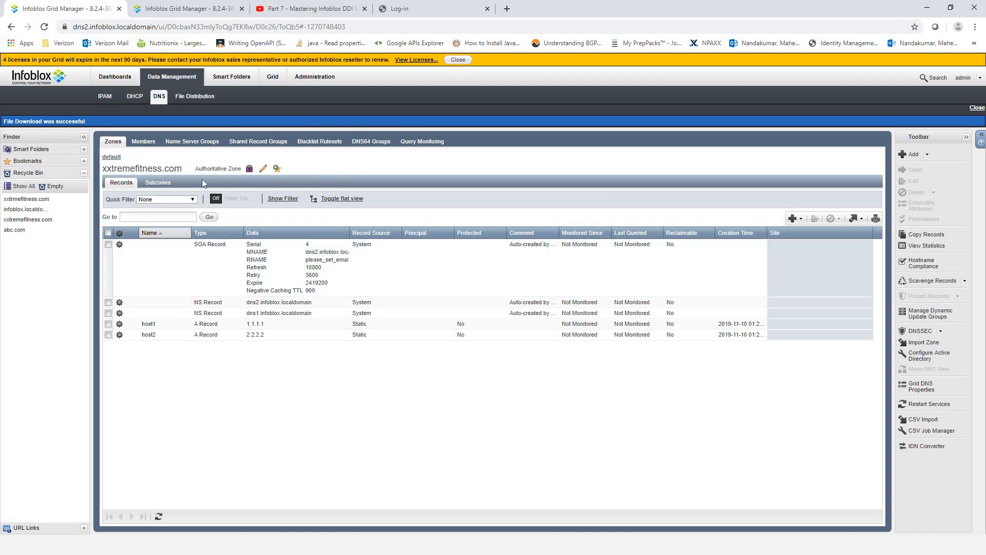
click(118, 159)
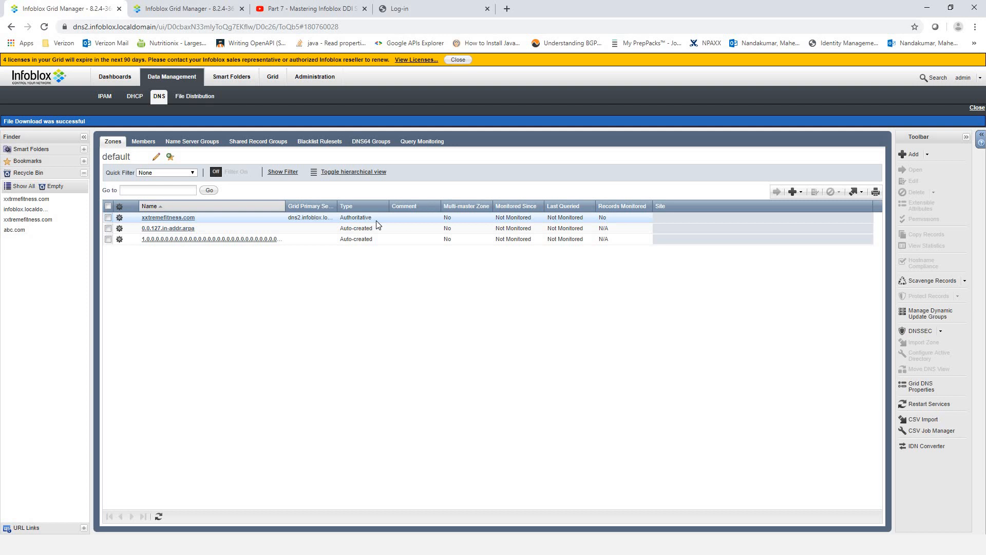
click(183, 9)
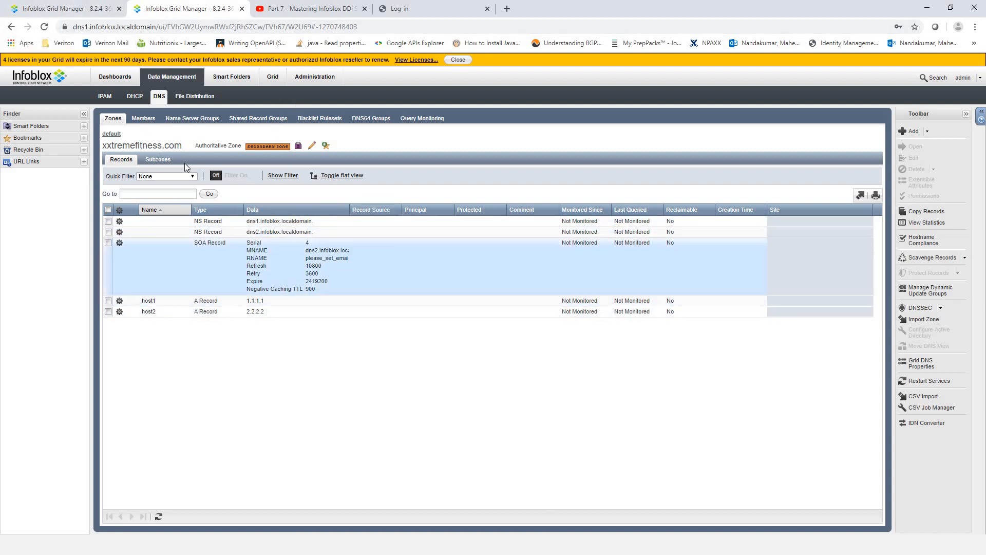
click(46, 9)
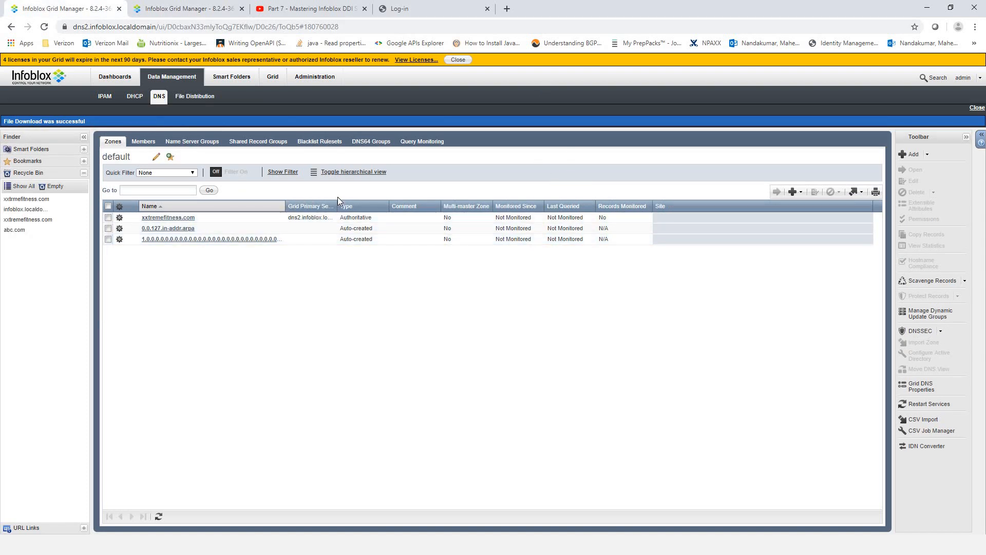
key(alt+Tab)
key(Tab)
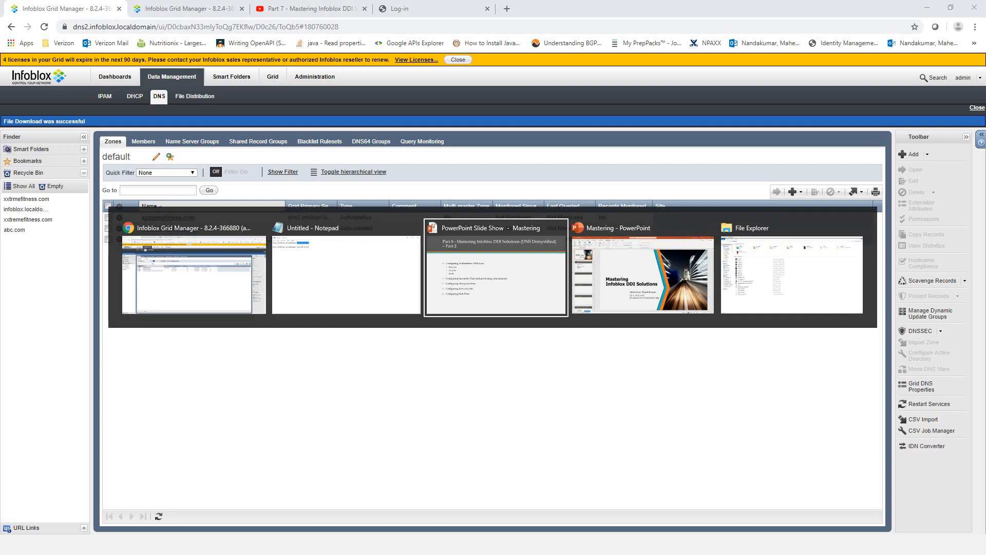
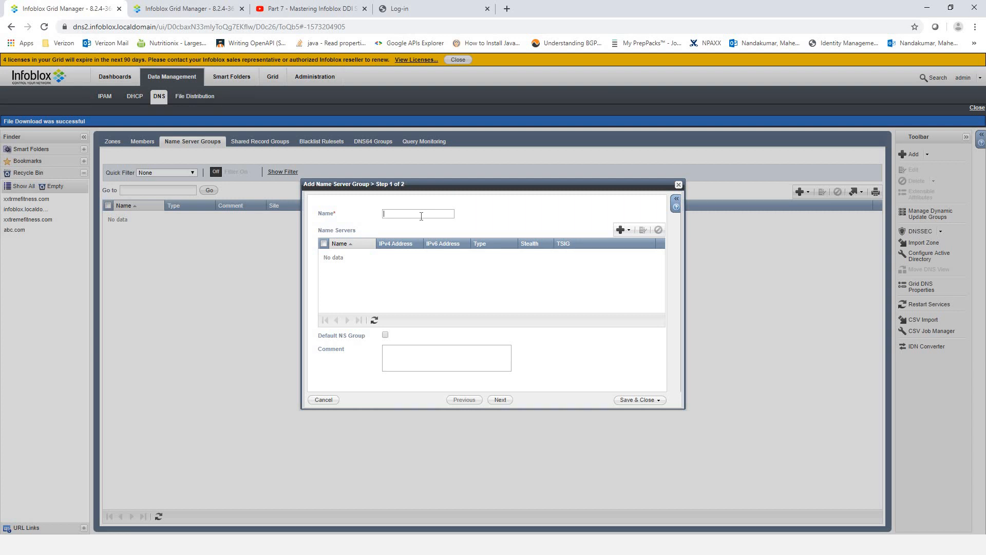
- Cancel the empty Add Name Server Group wizard and show the DNS Zones list
click(678, 184)
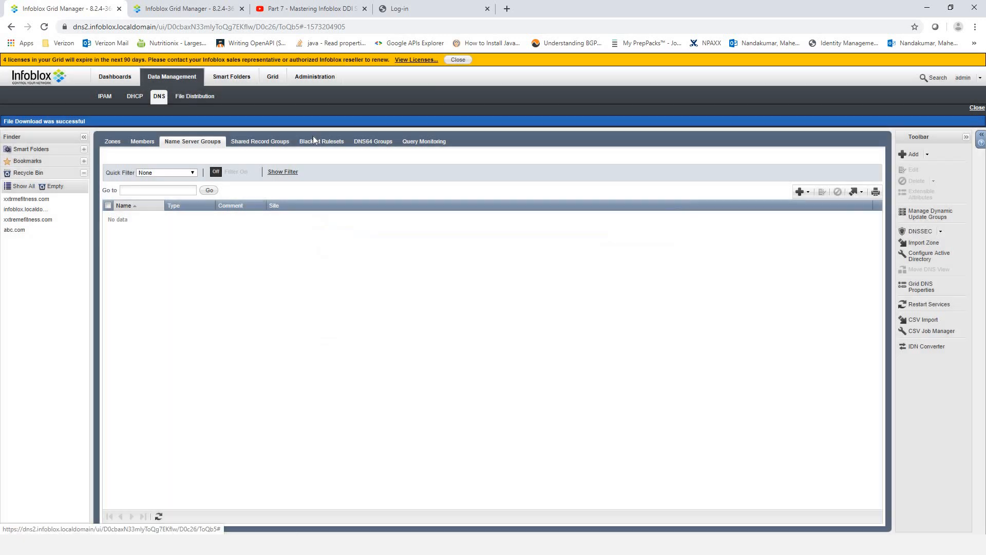
click(112, 141)
click(108, 218)
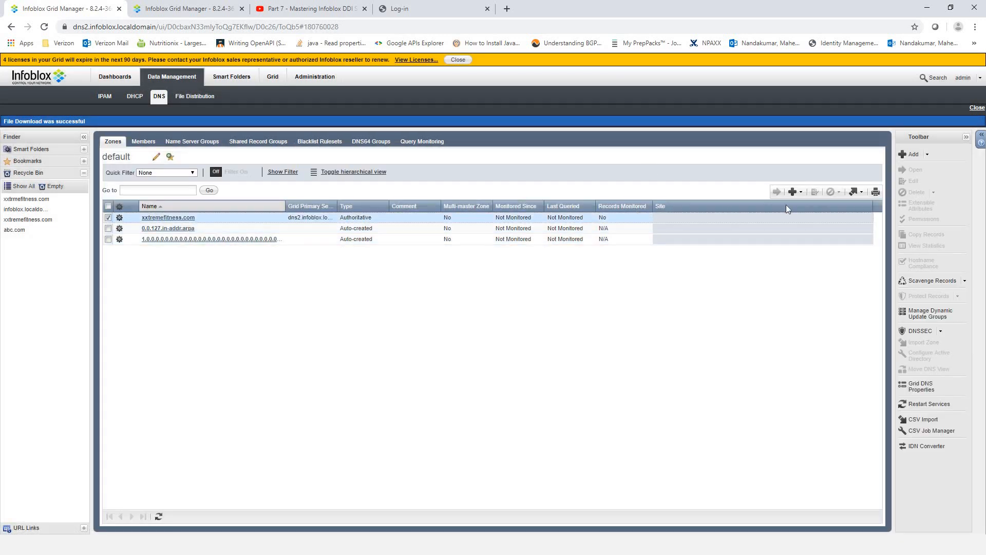
click(814, 192)
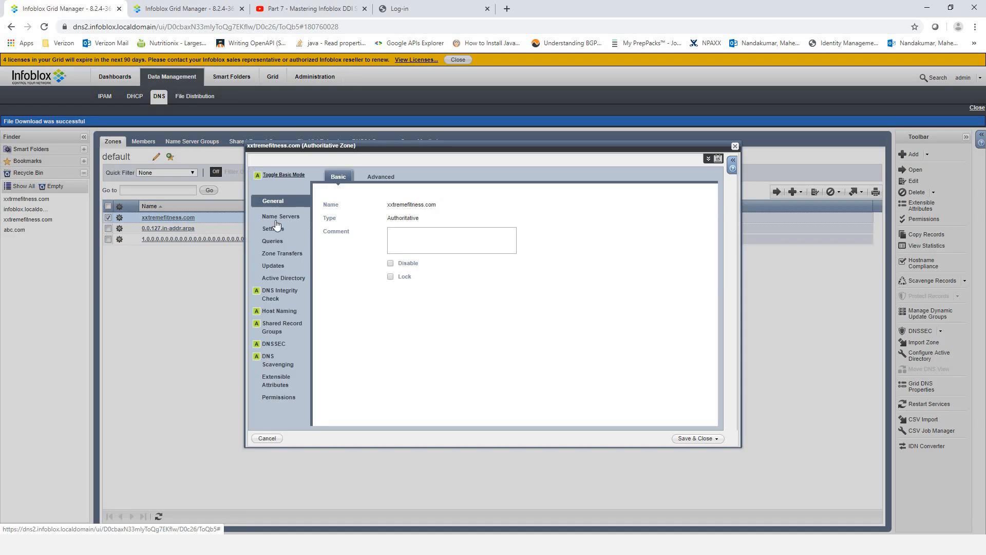
click(280, 216)
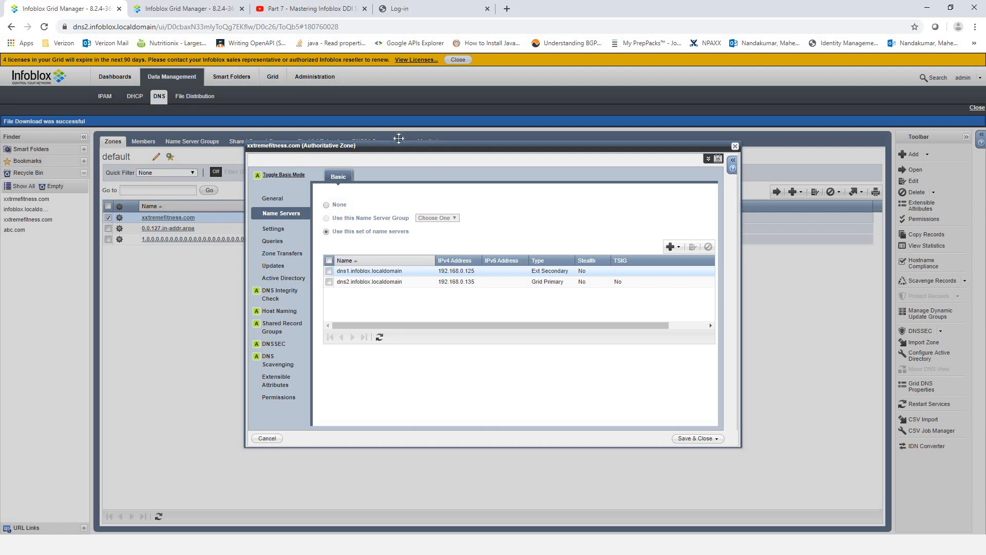
click(678, 250)
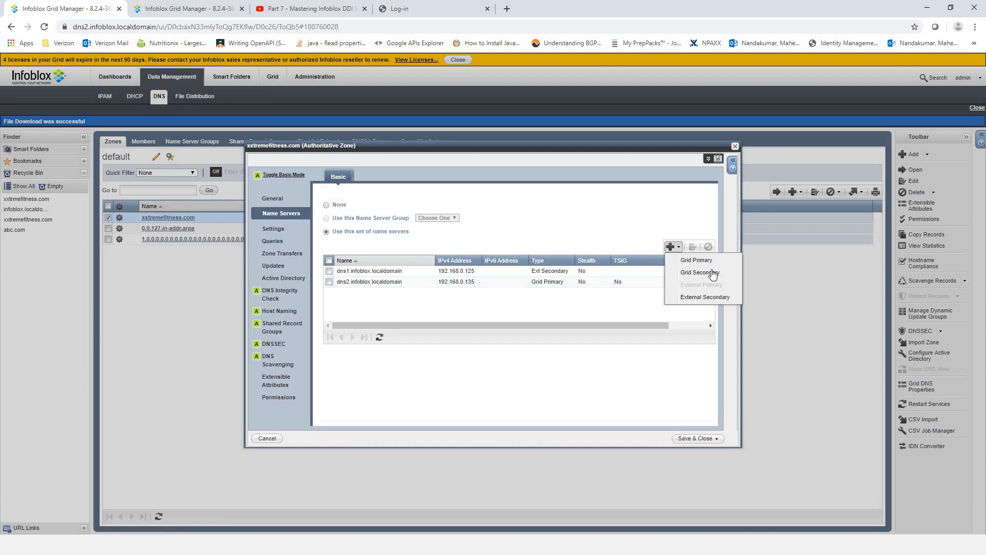
click(699, 297)
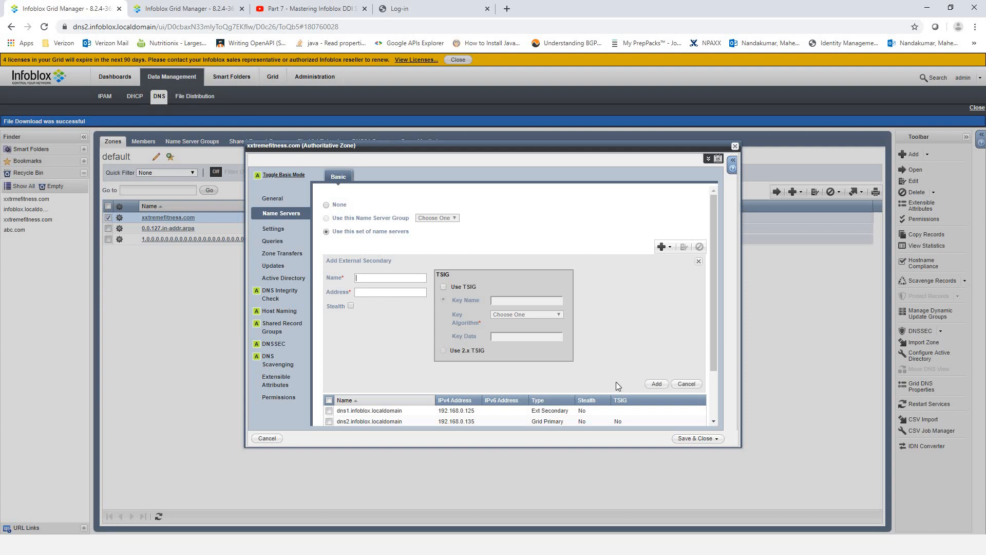
click(688, 384)
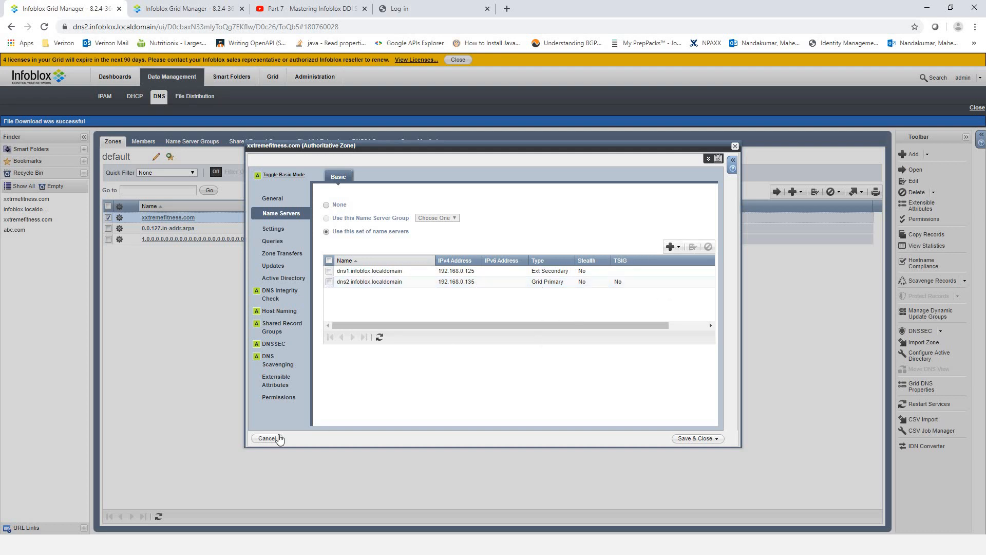
click(266, 439)
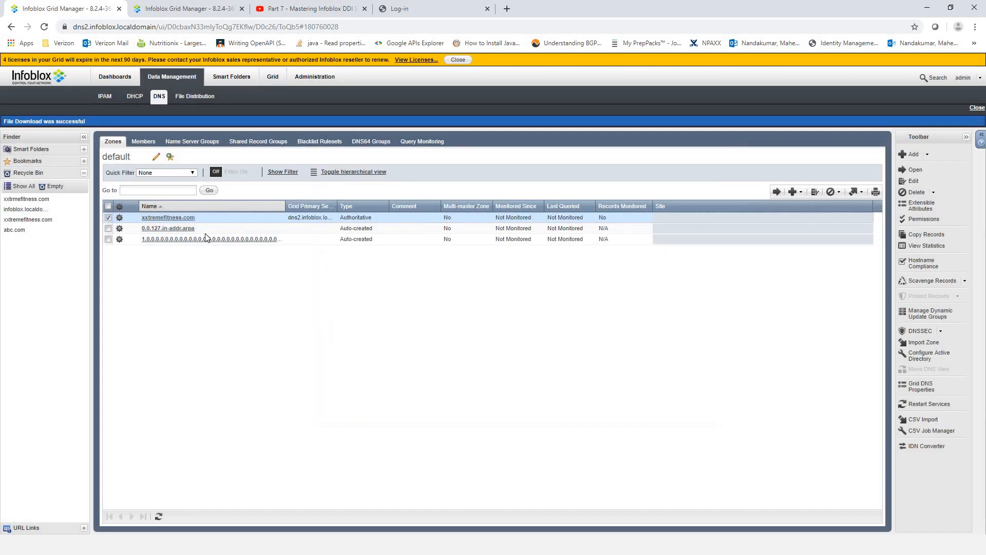
- Start a new name server group named NS Group1 with dns2 as its grid primary
click(189, 143)
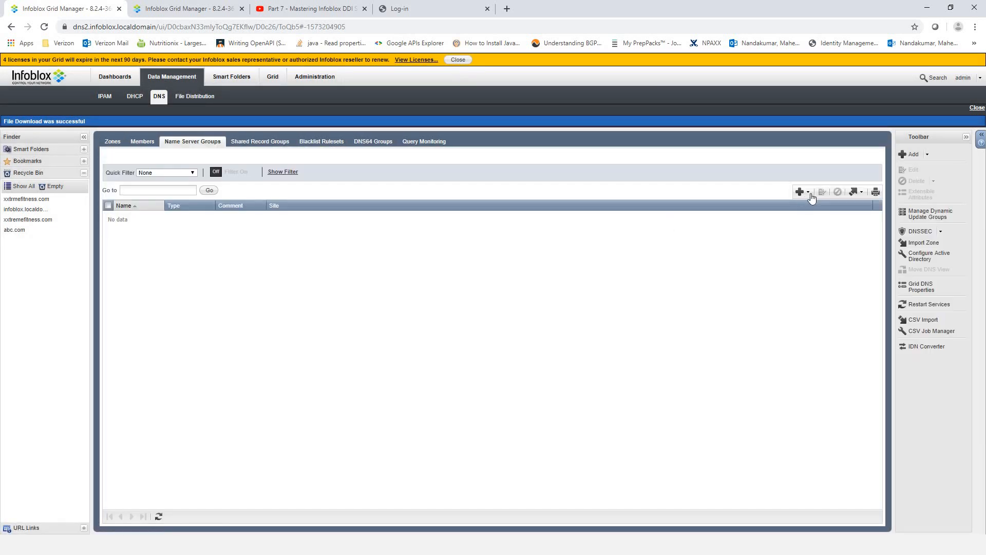
click(802, 192)
click(834, 207)
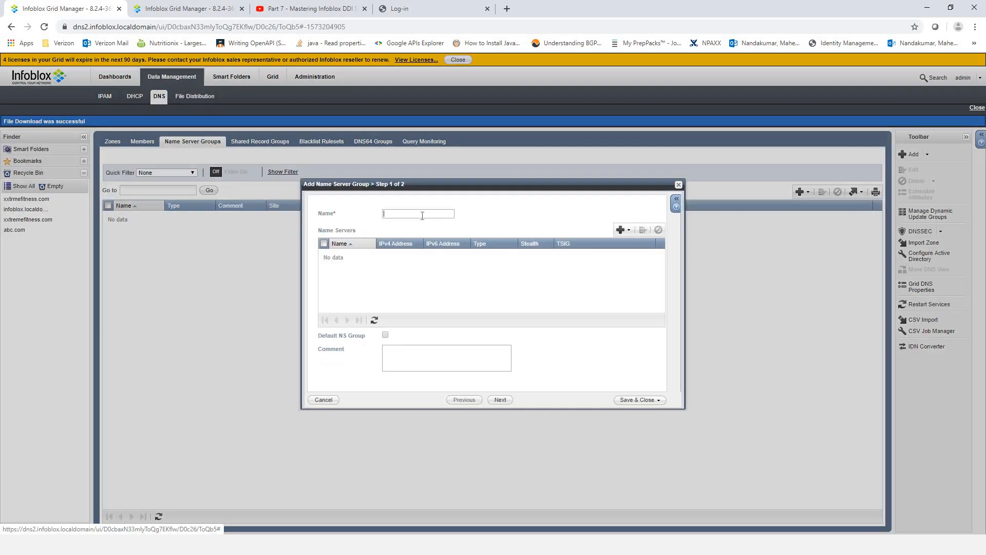
text(NS)
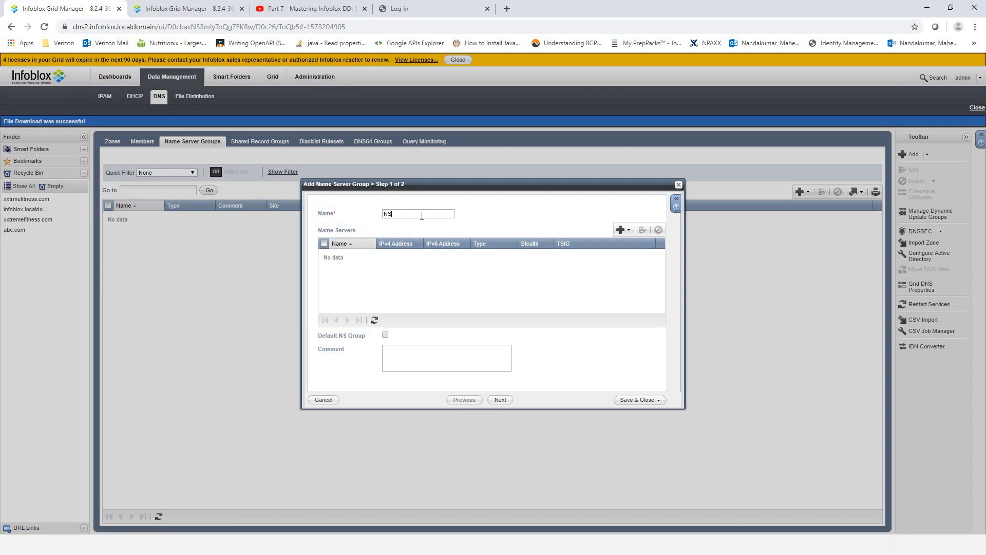
text( Group1)
click(630, 232)
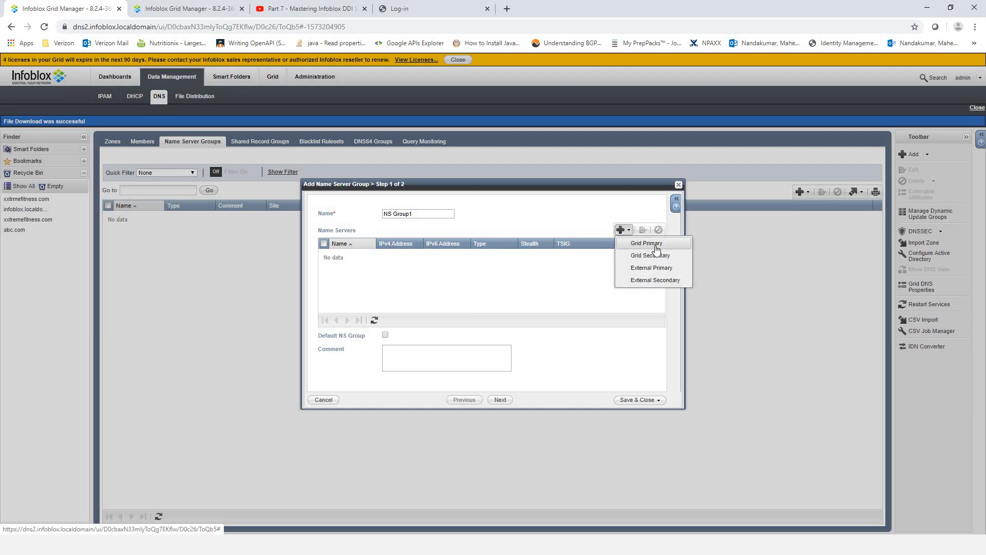
click(628, 231)
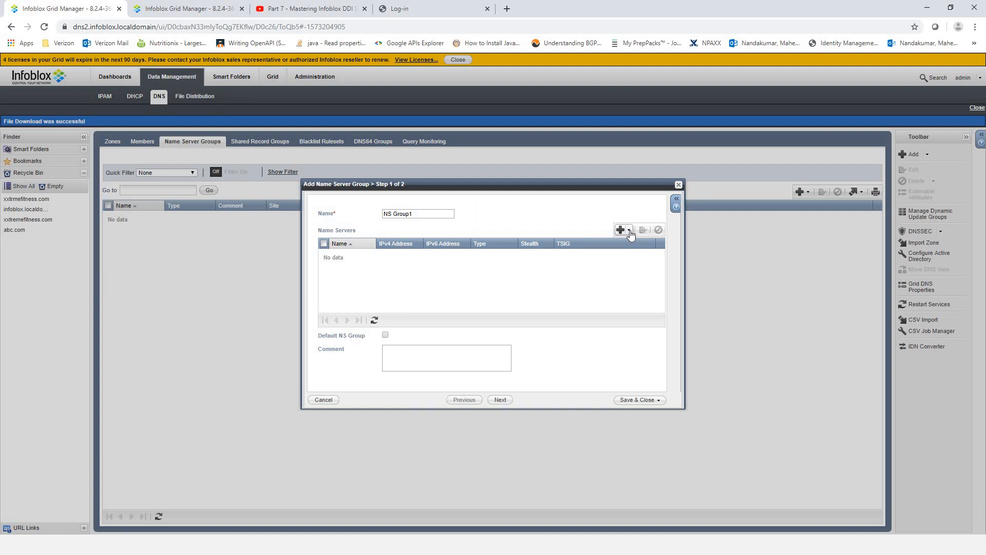
click(631, 232)
click(642, 244)
click(340, 257)
click(607, 297)
- Add external secondaries ns2 (4.4.4.4) and ns5 (6.6.6.6), then save NS Group1
click(630, 231)
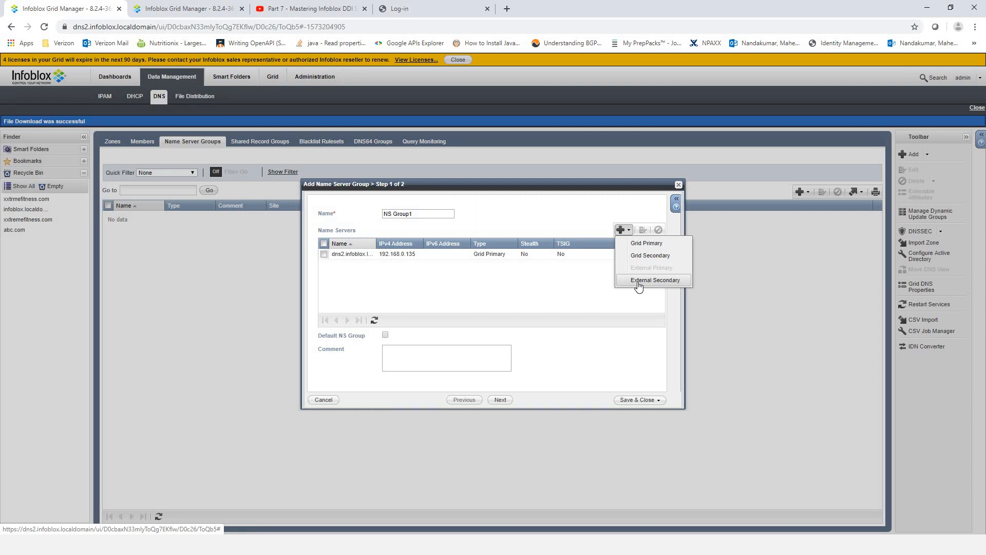
click(639, 283)
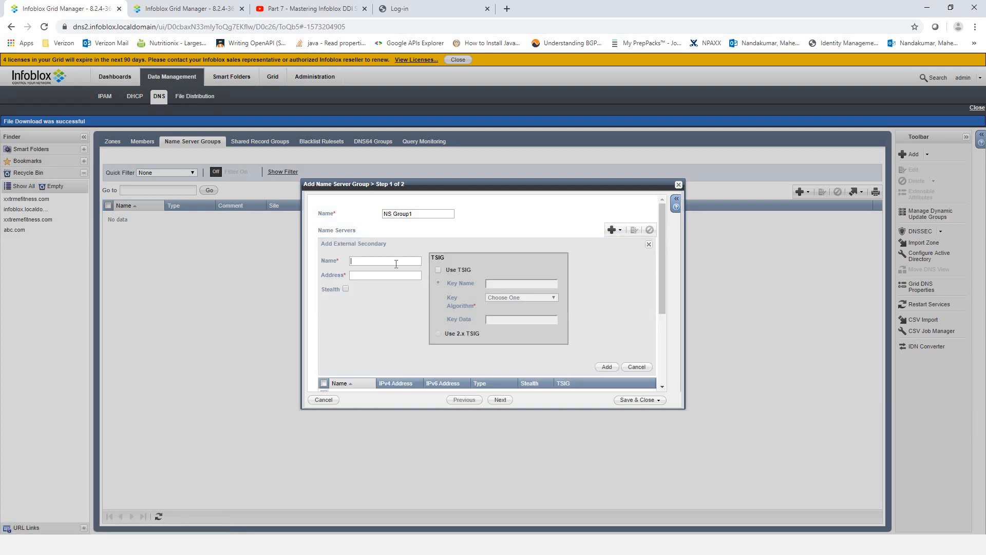
text(ns2)
text(4.4.4.4)
click(606, 367)
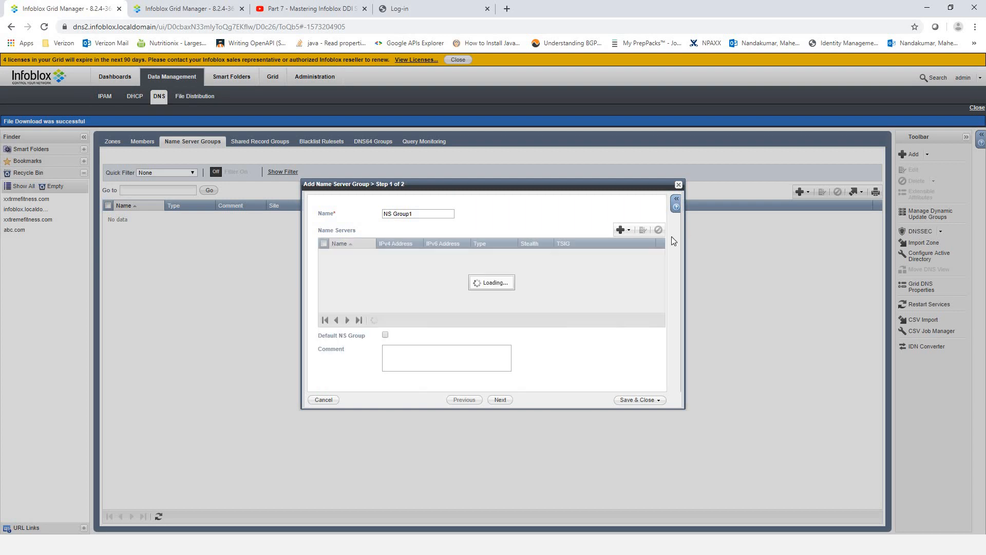
click(624, 230)
click(651, 279)
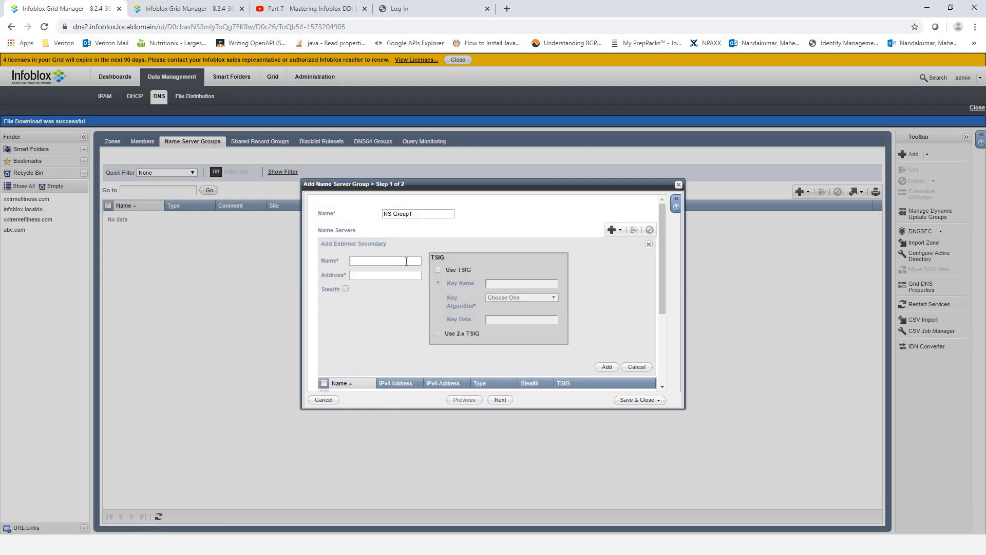
text(ns5)
click(374, 278)
text(6.6.6.6)
click(607, 367)
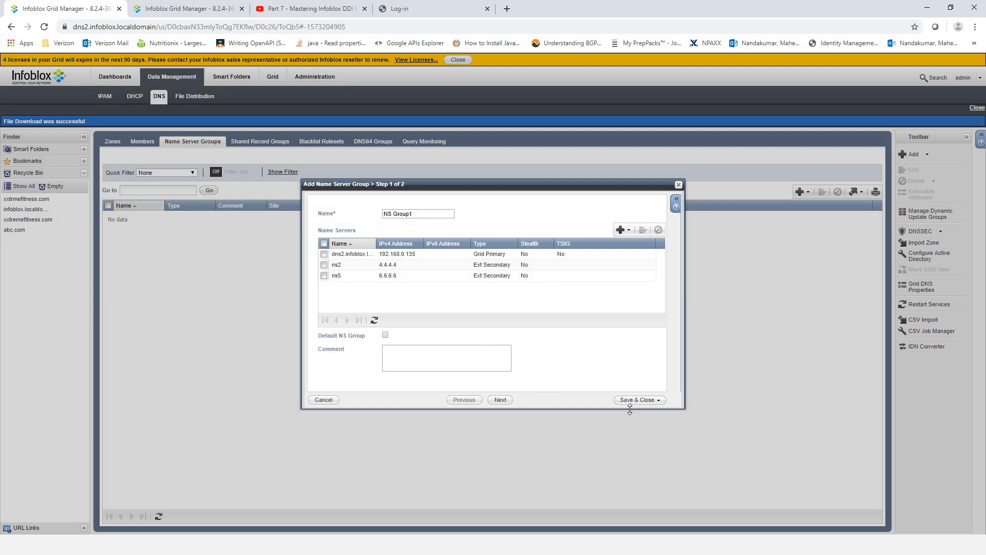
click(629, 400)
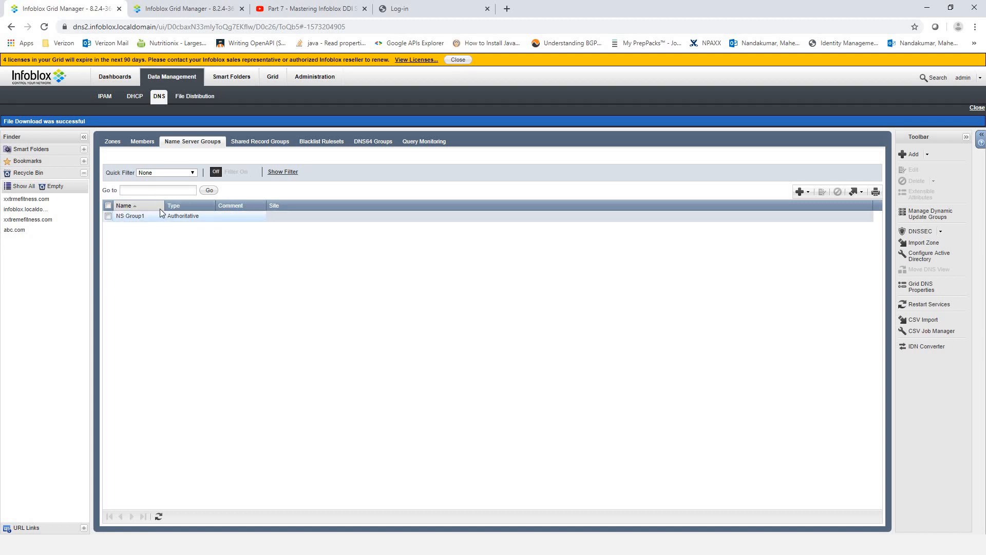
click(114, 150)
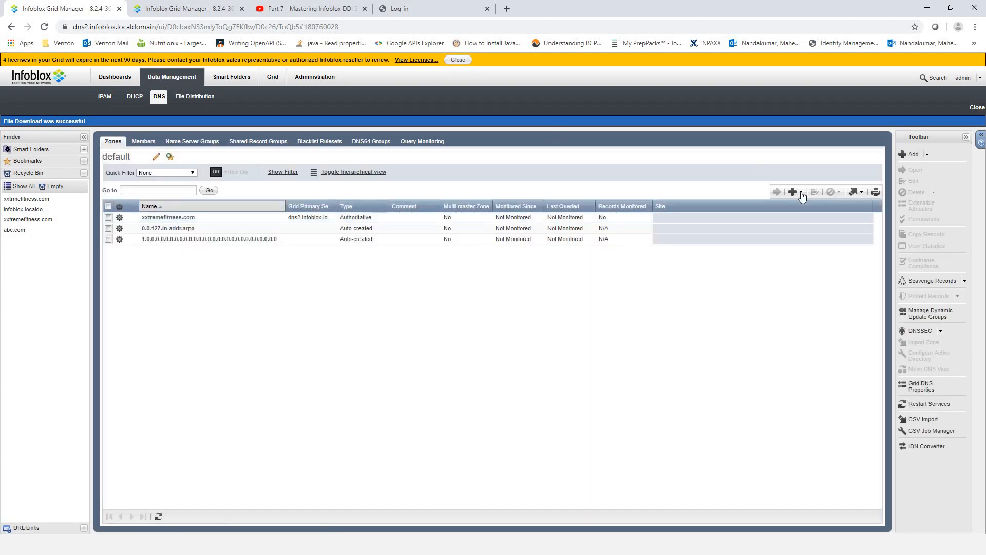
click(800, 193)
click(818, 203)
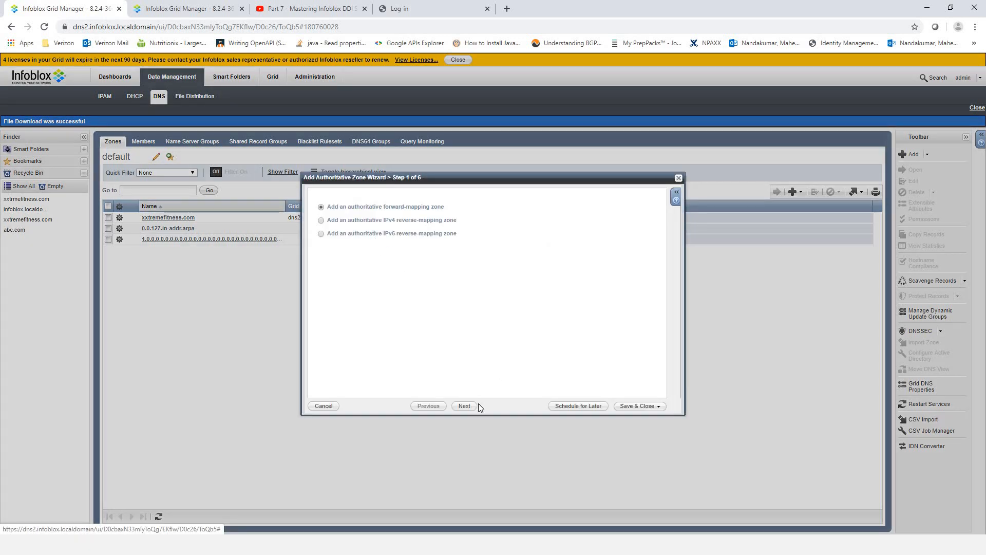
click(465, 406)
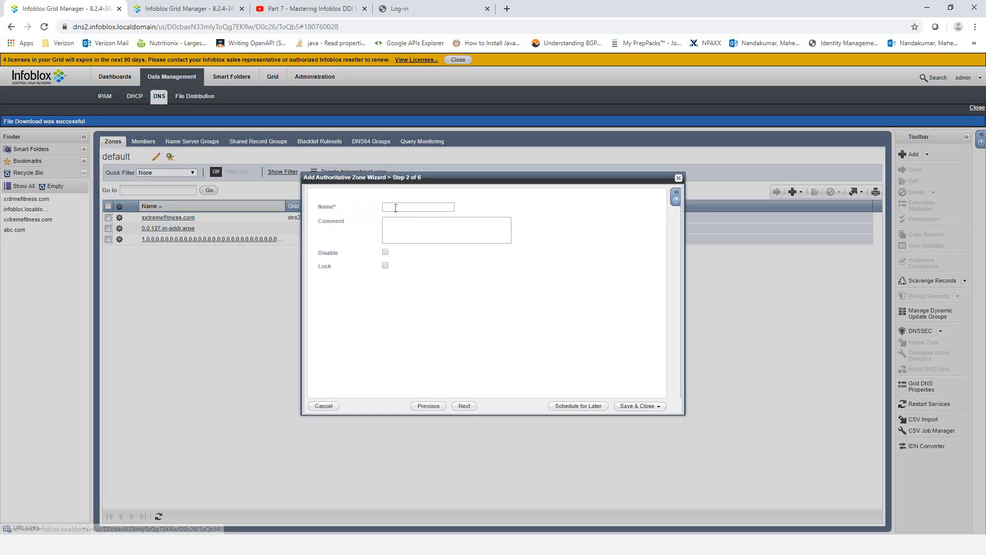
click(395, 207)
text(xyz.com)
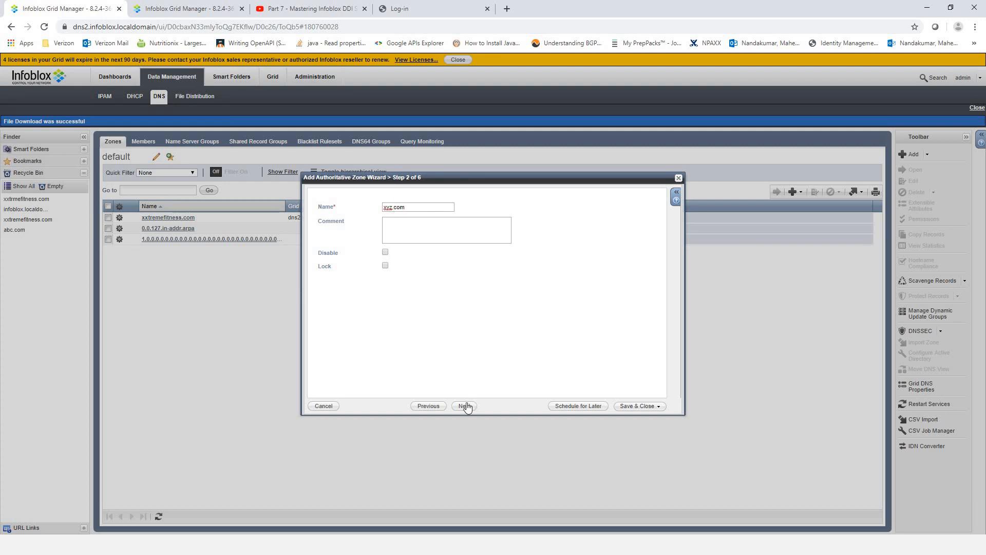
click(466, 406)
click(322, 220)
click(443, 222)
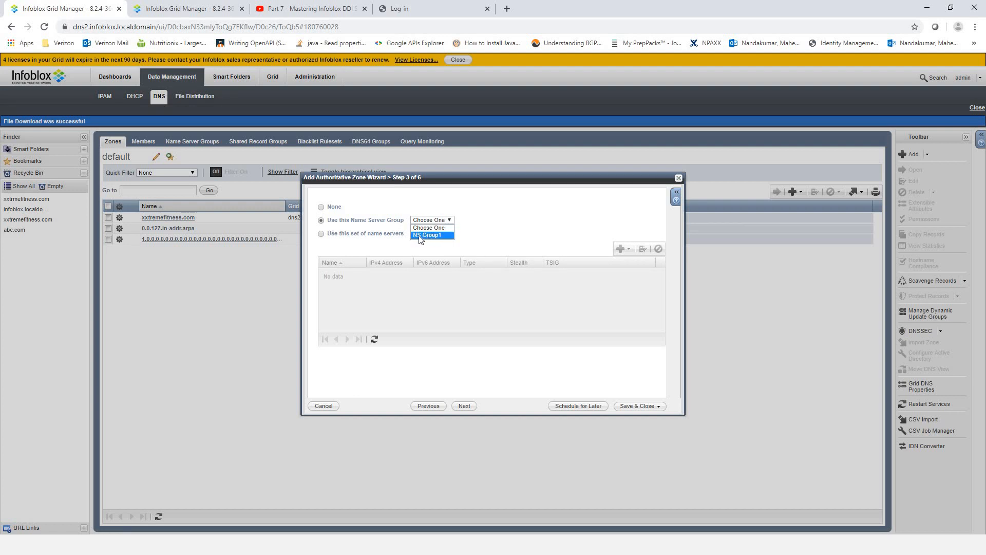
click(424, 235)
click(321, 234)
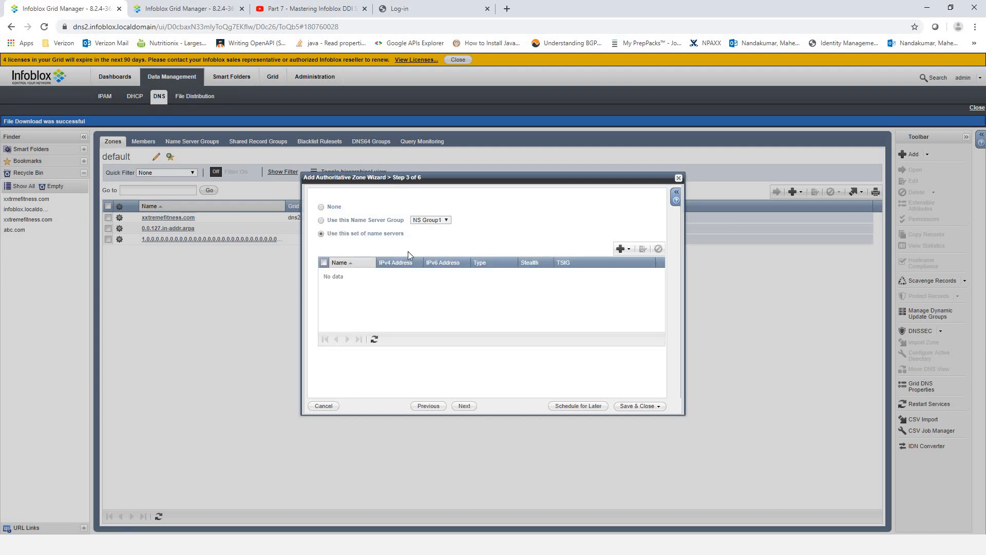
click(628, 249)
click(331, 230)
click(324, 406)
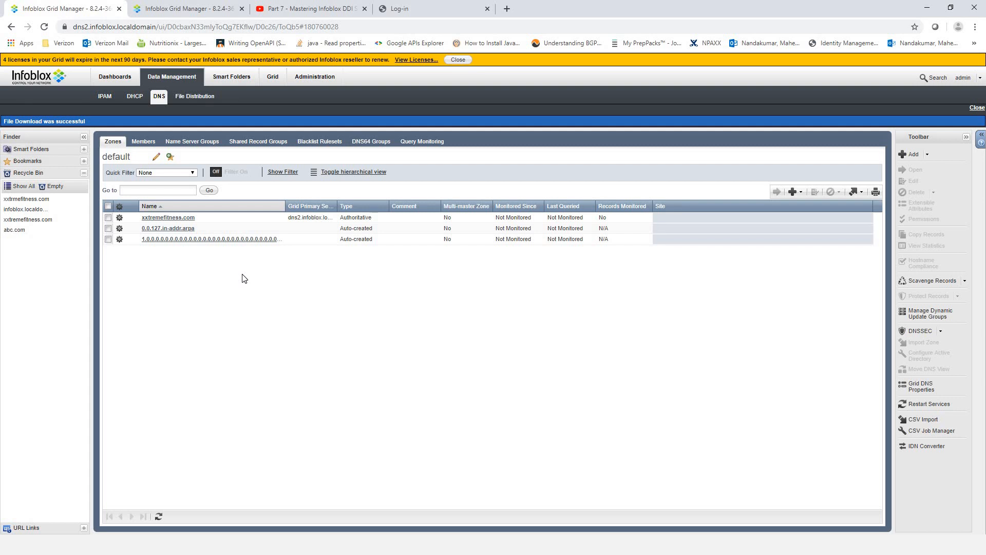
- Remove ns5 from NS Group1, save it, and return to the DNS zones list
click(200, 141)
click(108, 216)
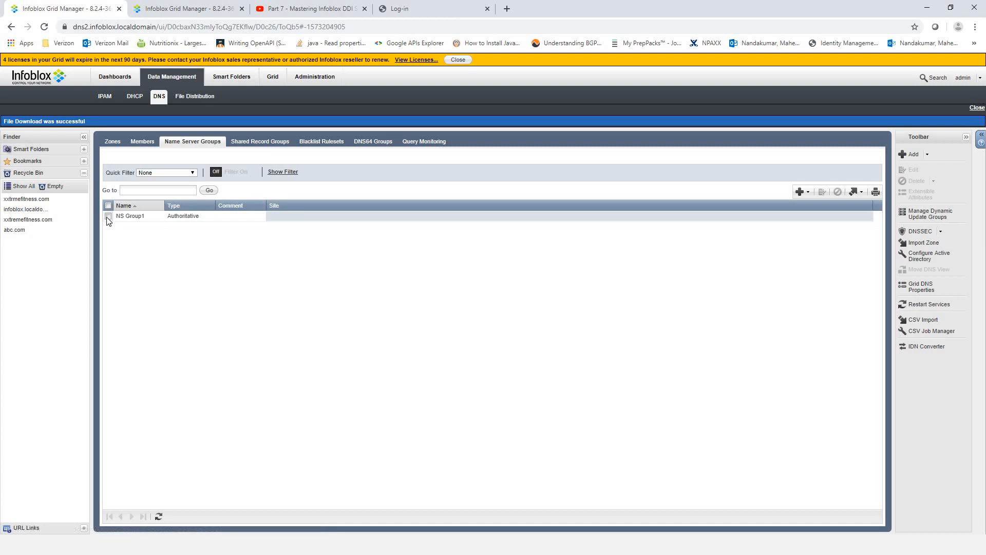
click(820, 193)
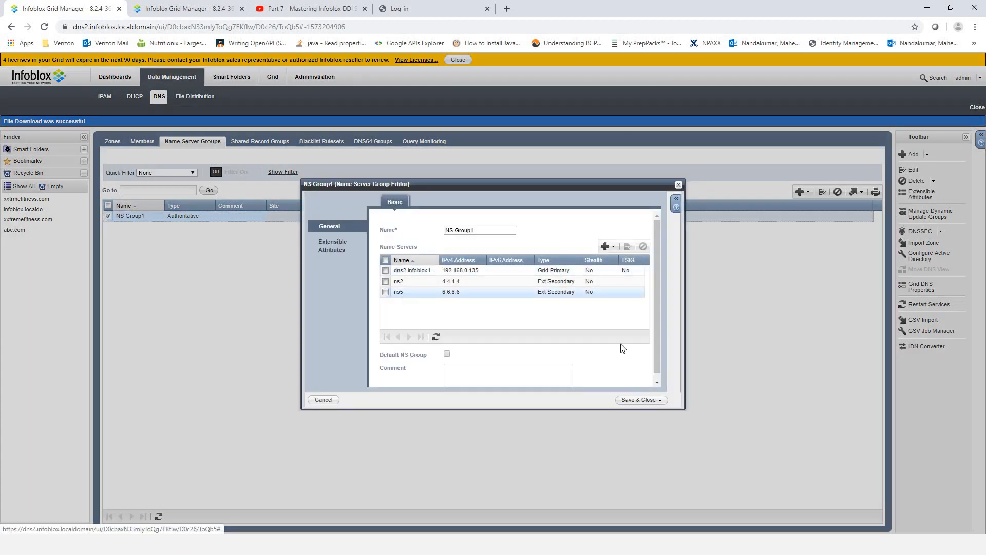
click(642, 246)
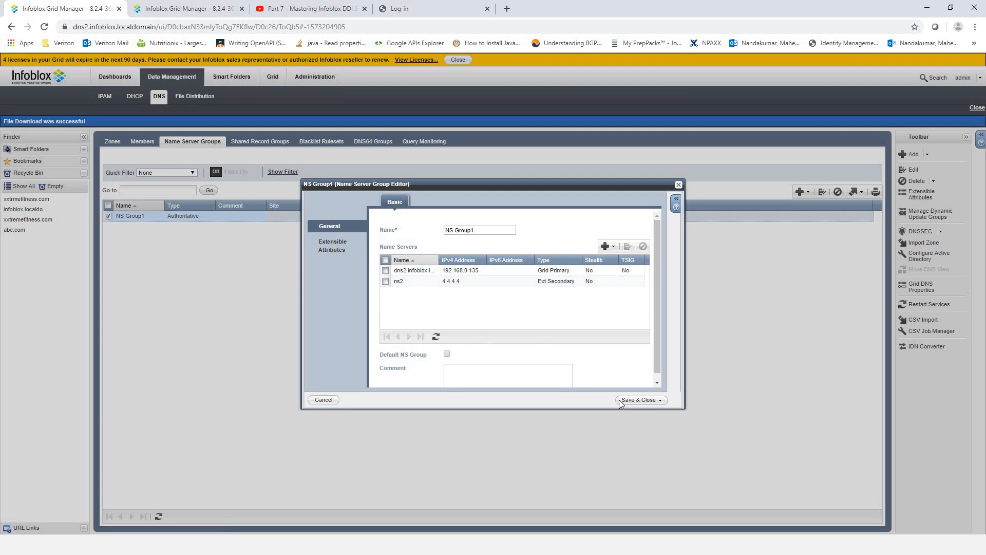
click(635, 401)
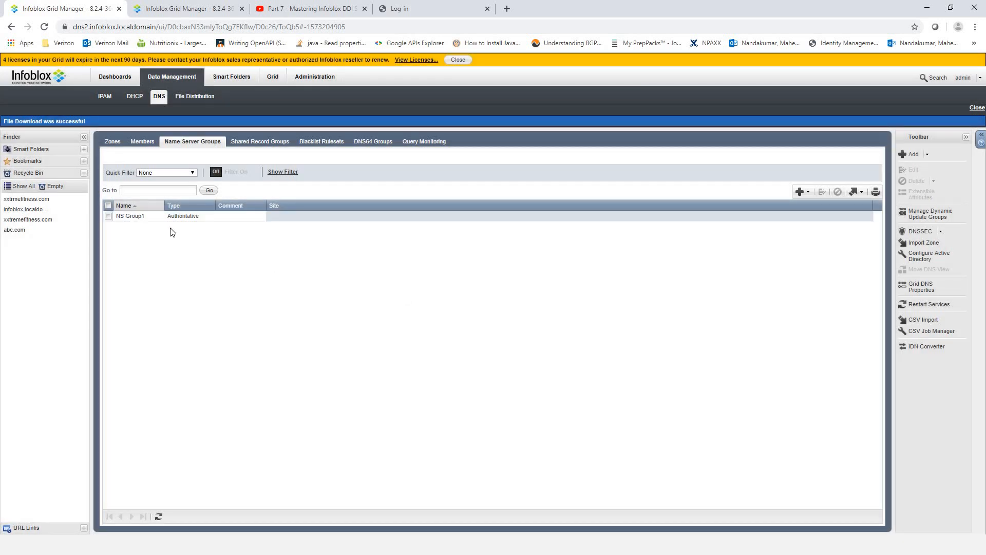
click(112, 140)
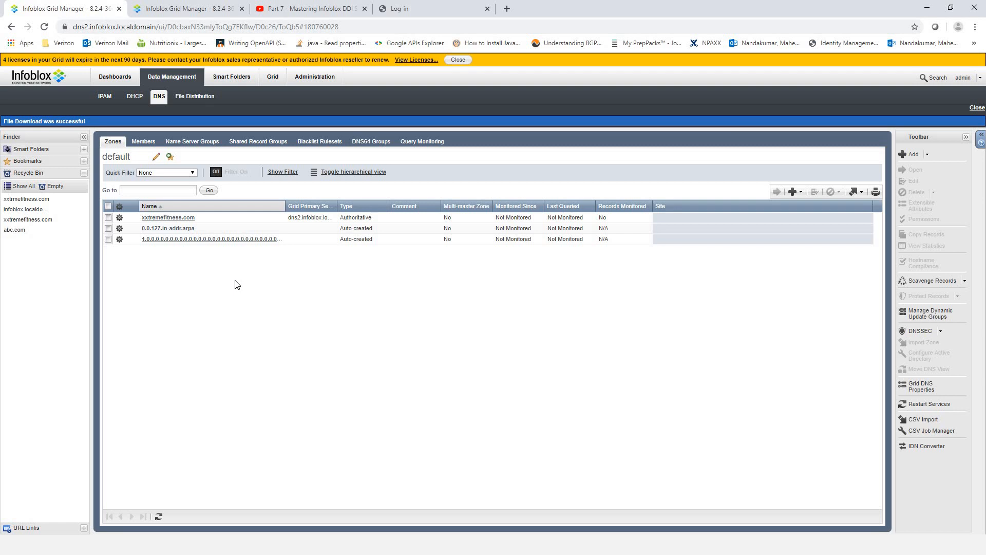
click(189, 143)
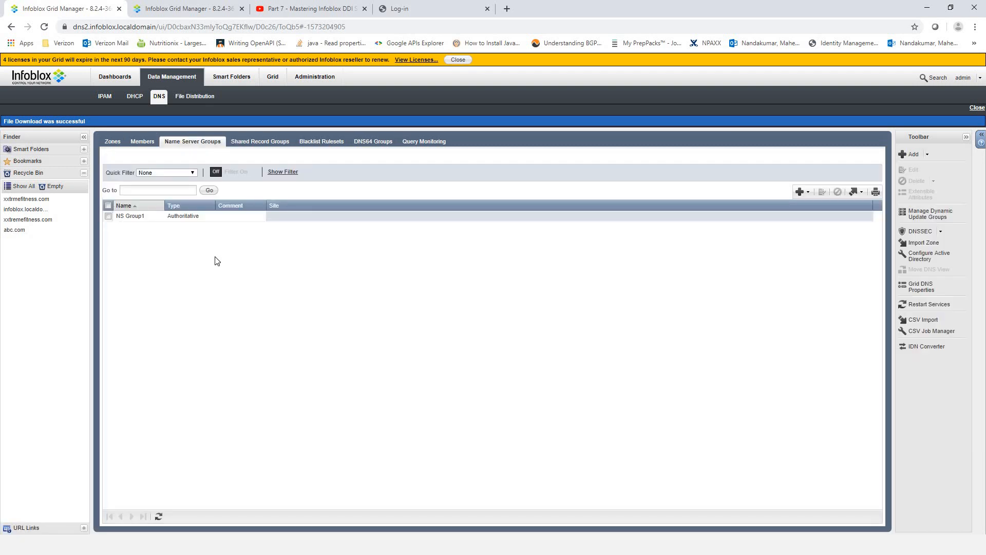
click(112, 143)
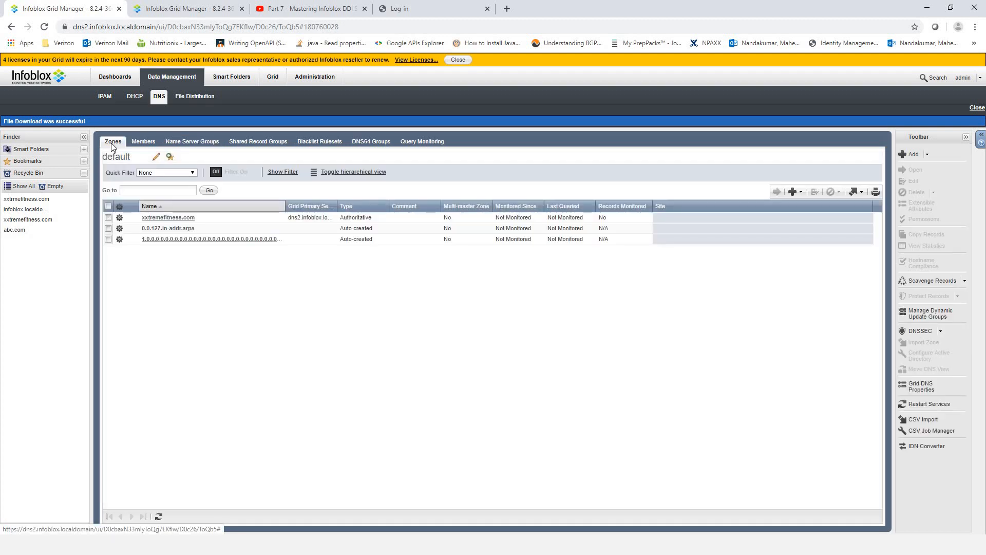
- Open xxtremefitness.com's name servers and edit the dns2 grid primary entry
click(109, 218)
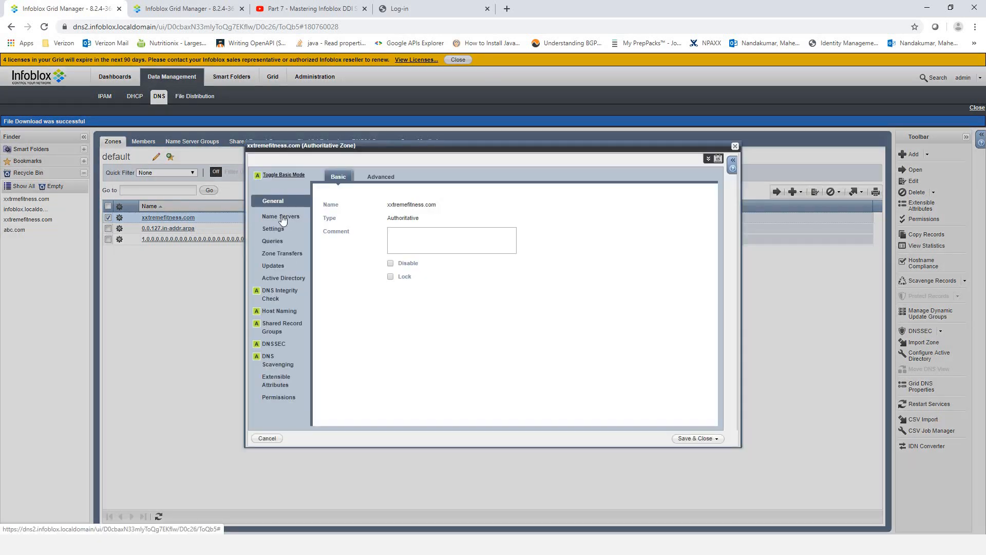
click(281, 217)
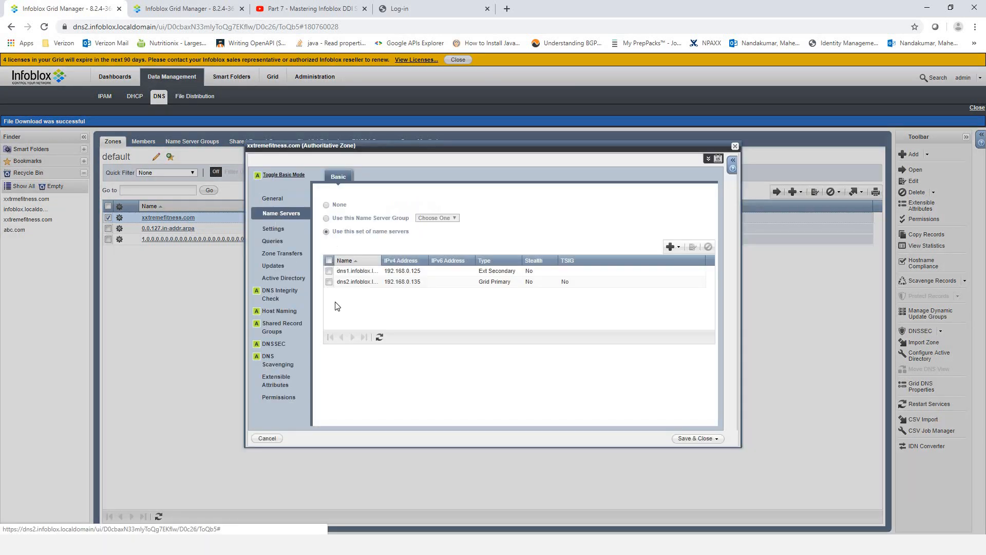
click(331, 282)
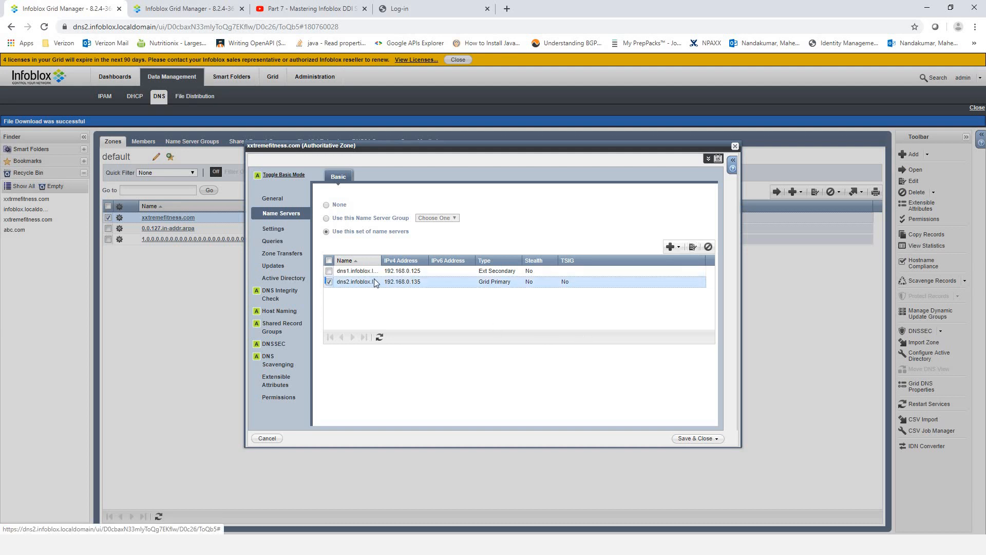
click(690, 247)
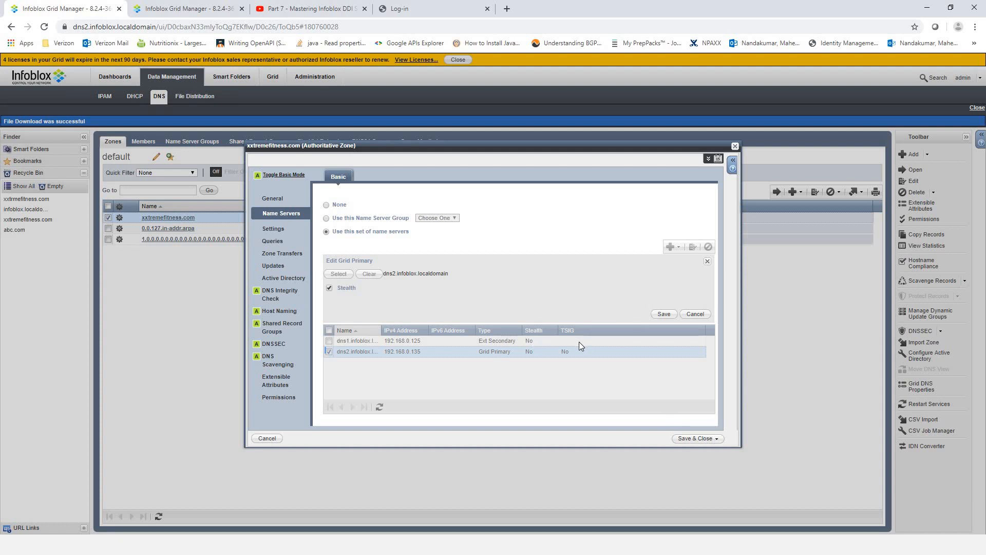
key(alt+Tab)
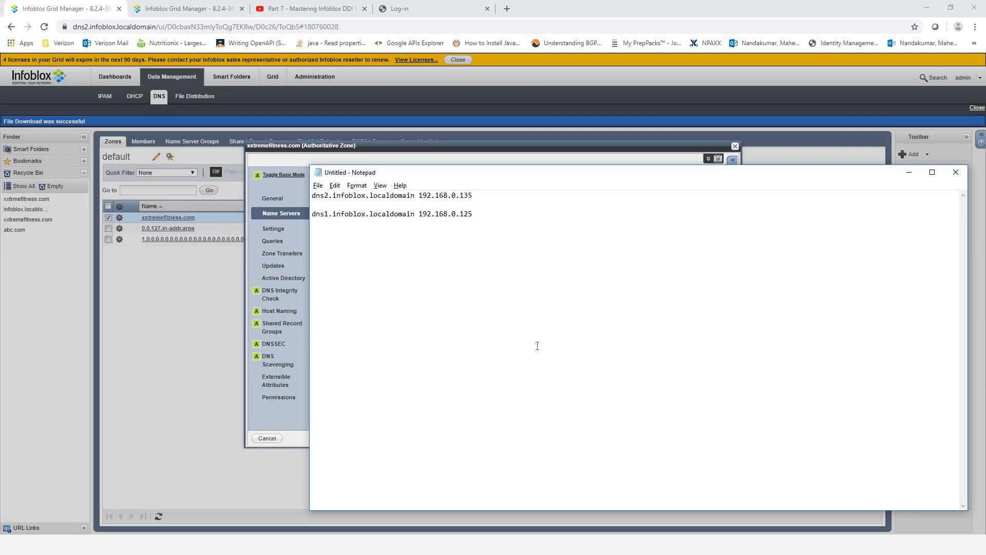
- Launch cmd and run nslookup with server 192.168.0.135 and set type=ns
key(super+r)
text(cmd)
key(Return)
text(nslookup)
key(Return)
text(server)
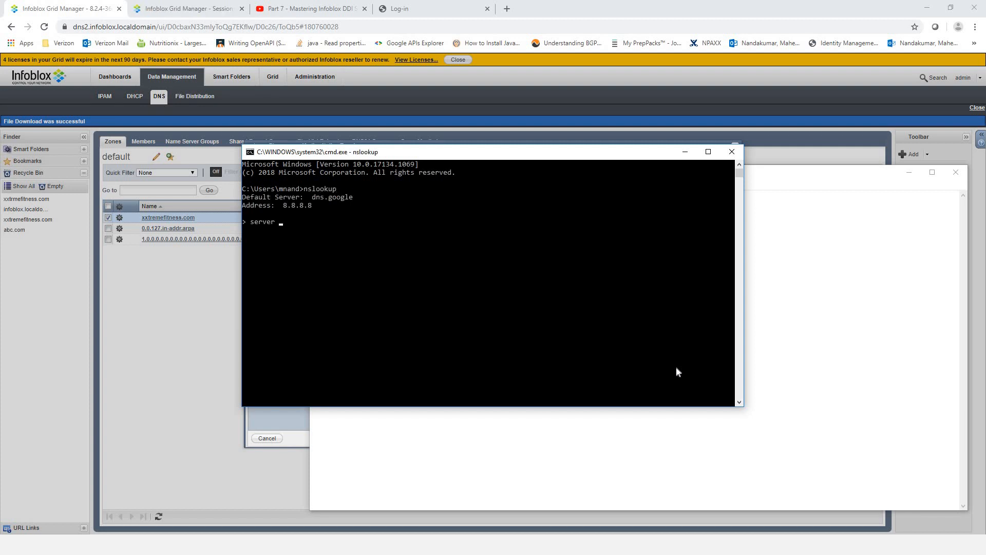
text( 192.168.0.135)
key(Return)
text(set)
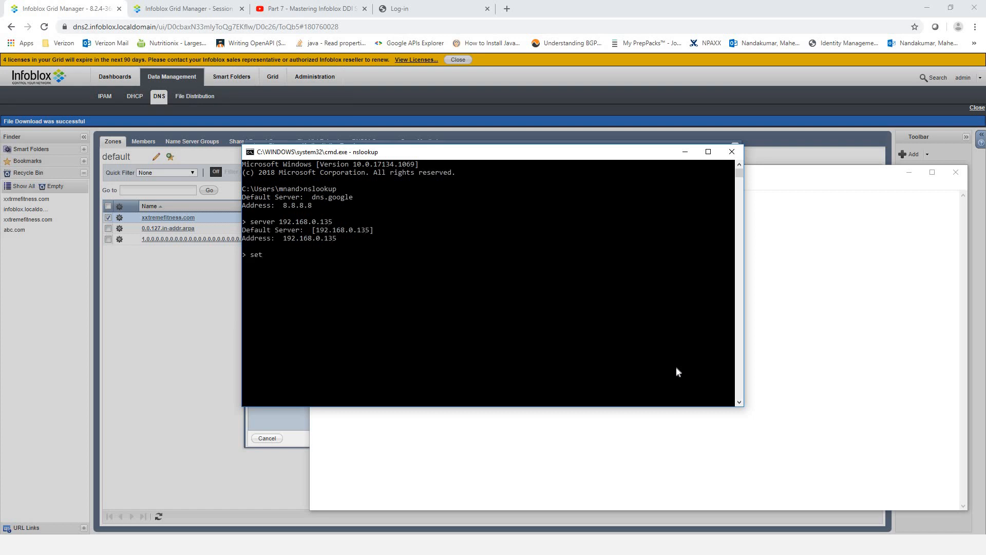
text( type=ns)
key(Return)
- Copy xxtremefitness.com from Chrome's address bar and query its name servers in nslookup
click(410, 13)
click(154, 26)
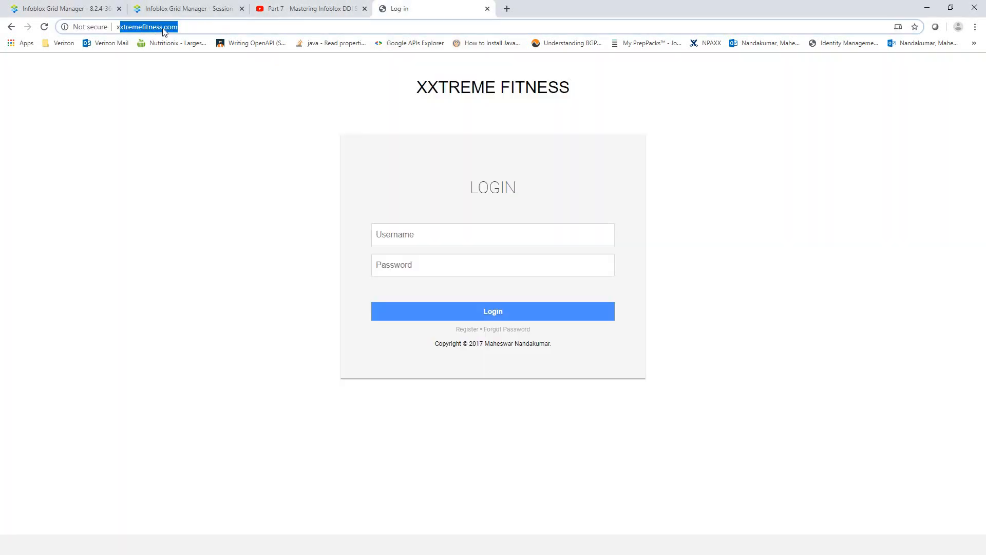
right_click(154, 26)
click(189, 97)
key(alt+Tab)
click(374, 284)
text(x)
right_click(466, 294)
key(Return)
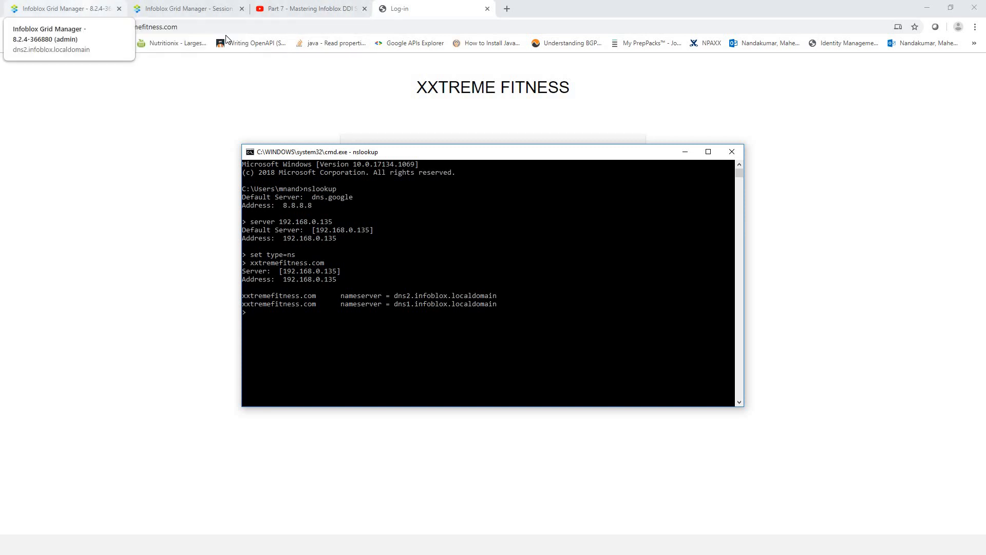
click(77, 8)
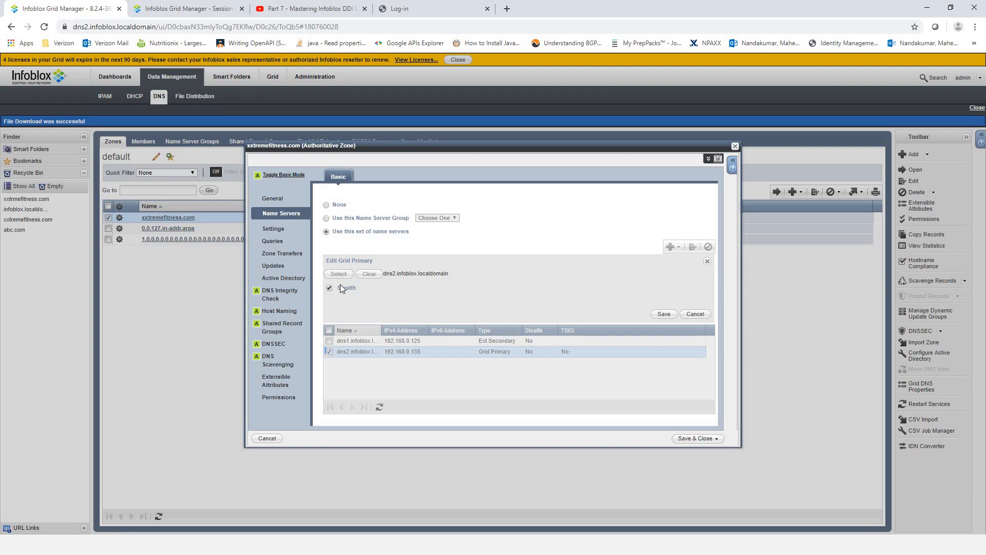
- Save dns2 as a stealth grid primary and close the xxtremefitness.com zone editor
click(664, 313)
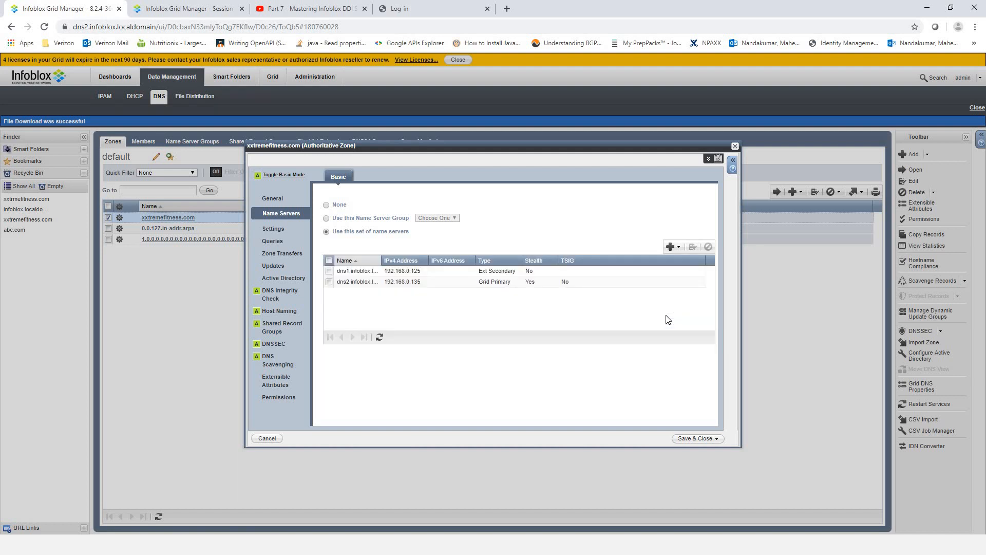
click(698, 439)
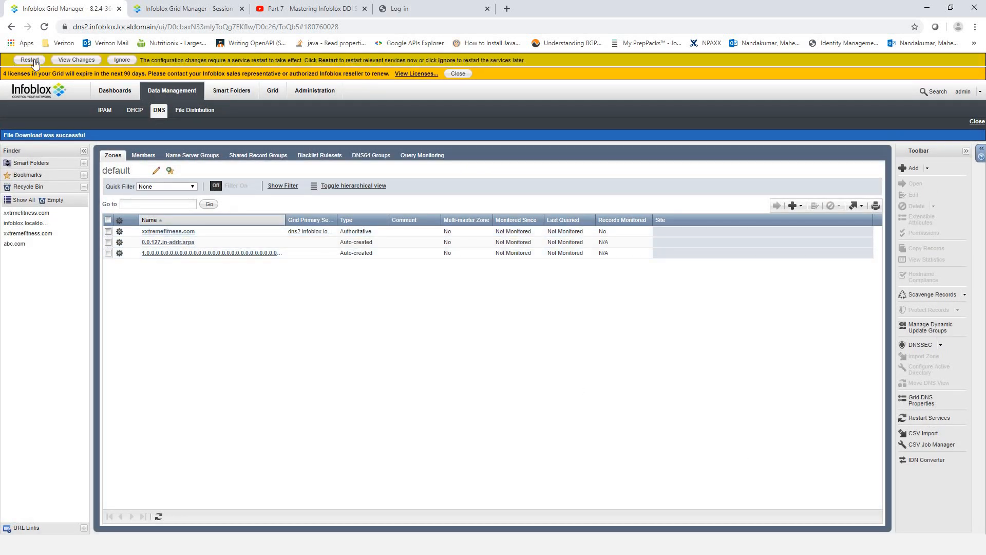
- Restart the grid DNS services to apply the stealth dns2 change
click(30, 60)
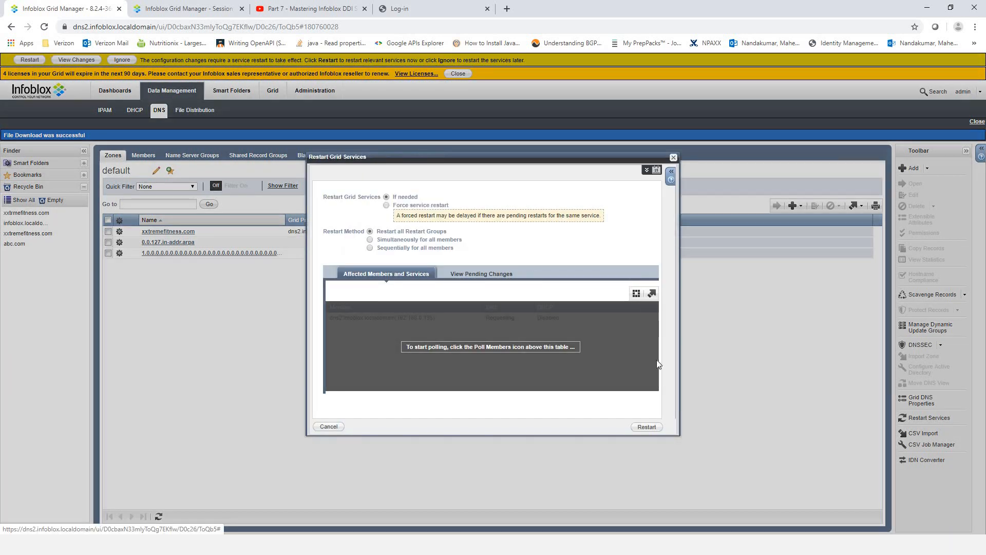
click(645, 428)
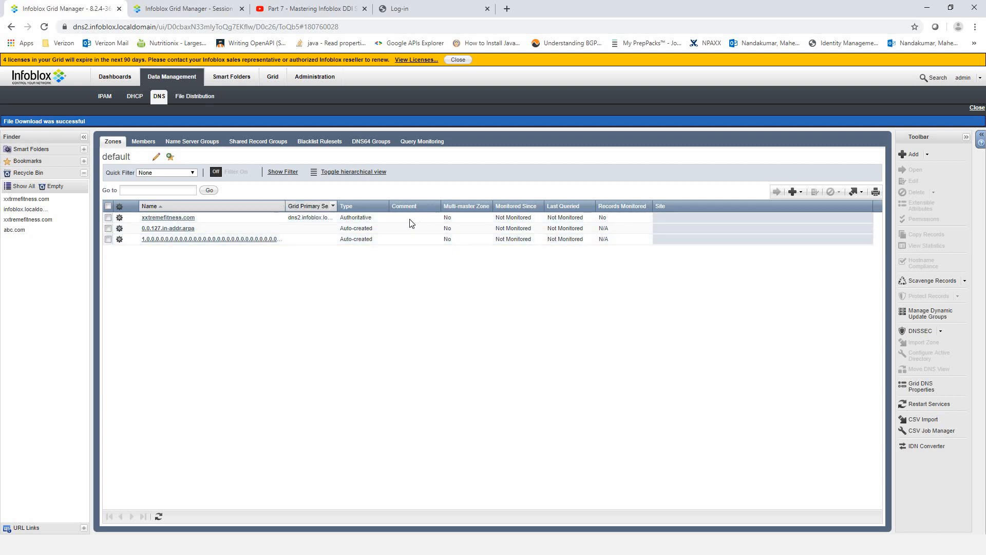
key(alt+Tab)
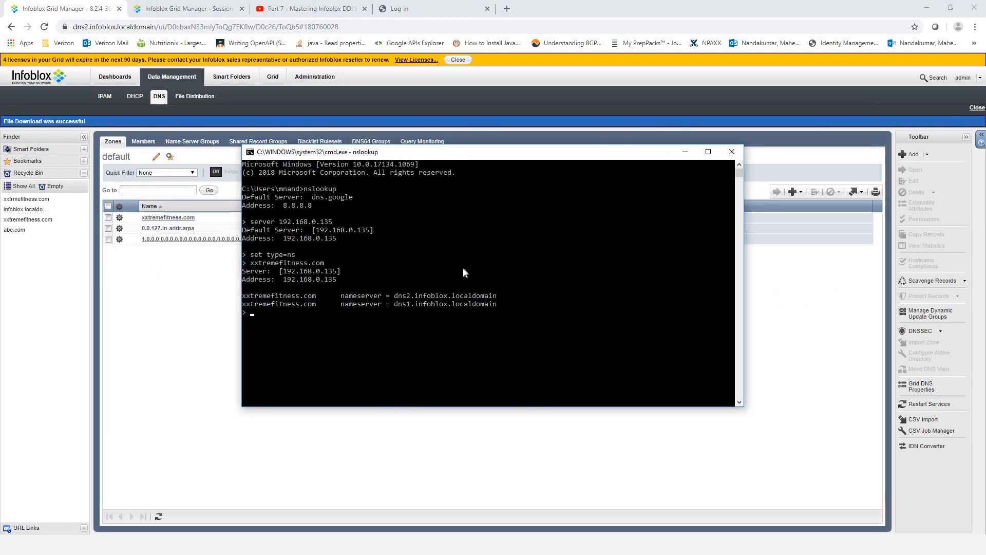
- Rerun the nslookup name-server query for xxtremefitness.com
click(463, 269)
right_click(564, 275)
key(Return)
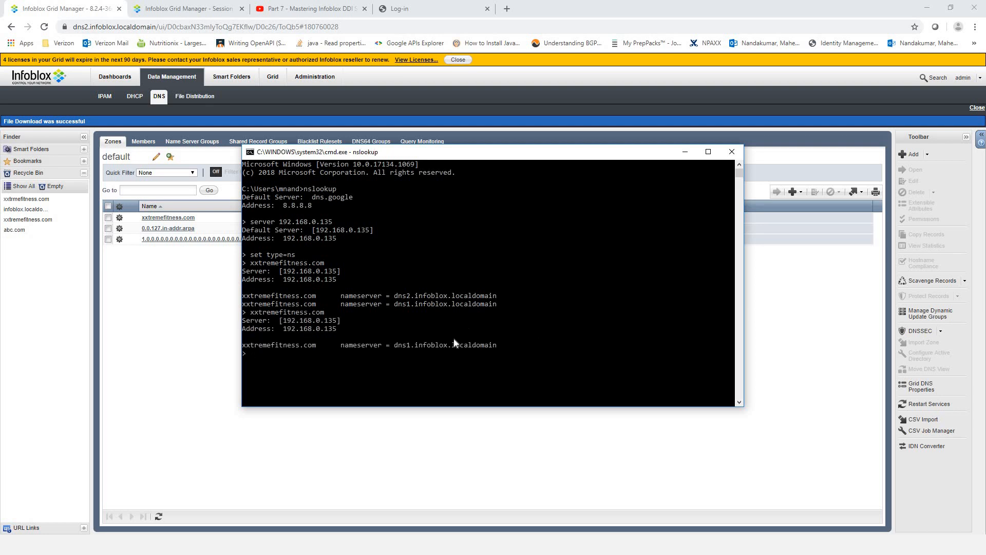
- Highlight the single dns1.infoblox.localdomain nameserver answer and reposition the console window
drag(498, 347, 257, 351)
click(314, 354)
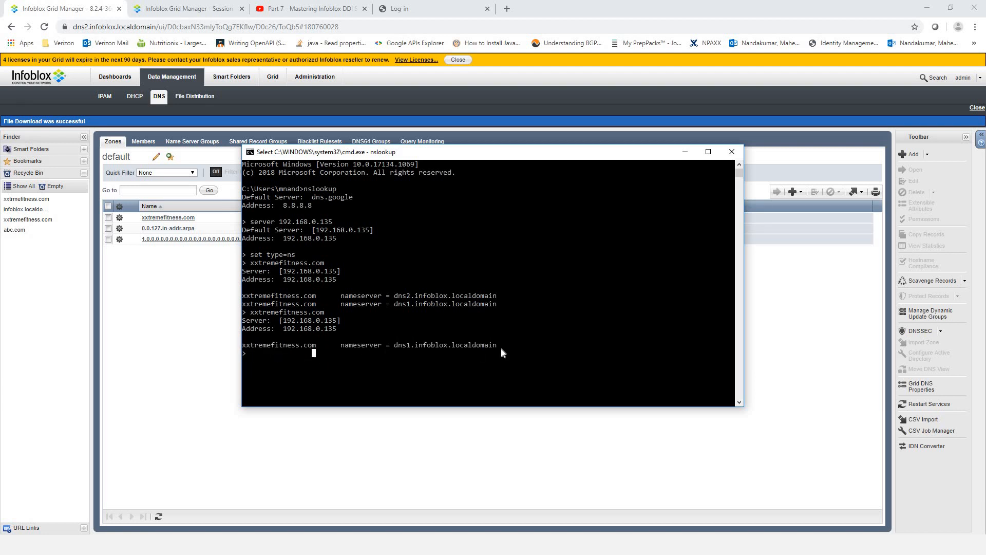
drag(501, 349, 275, 359)
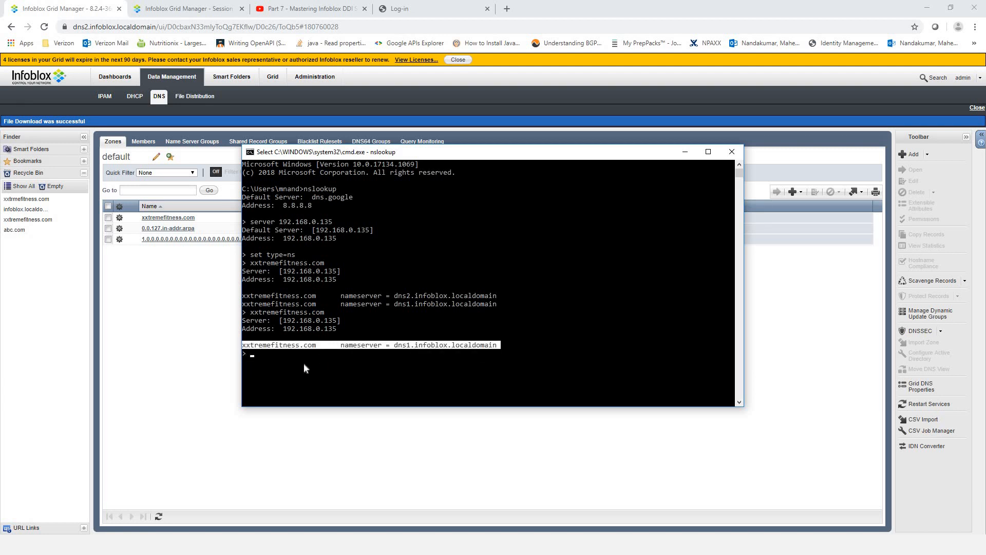
click(392, 347)
drag(496, 348, 391, 350)
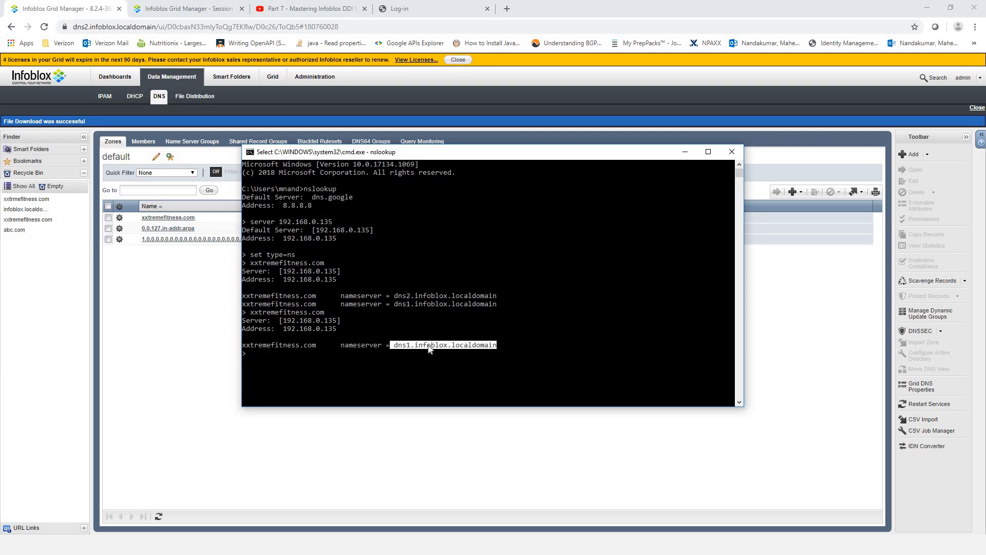
click(510, 345)
drag(498, 345, 243, 346)
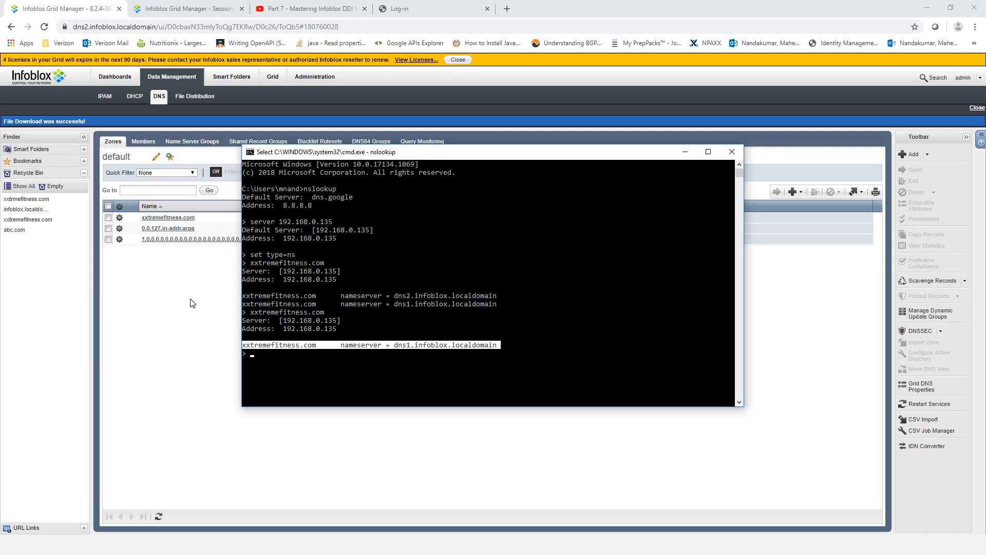
drag(445, 153, 421, 146)
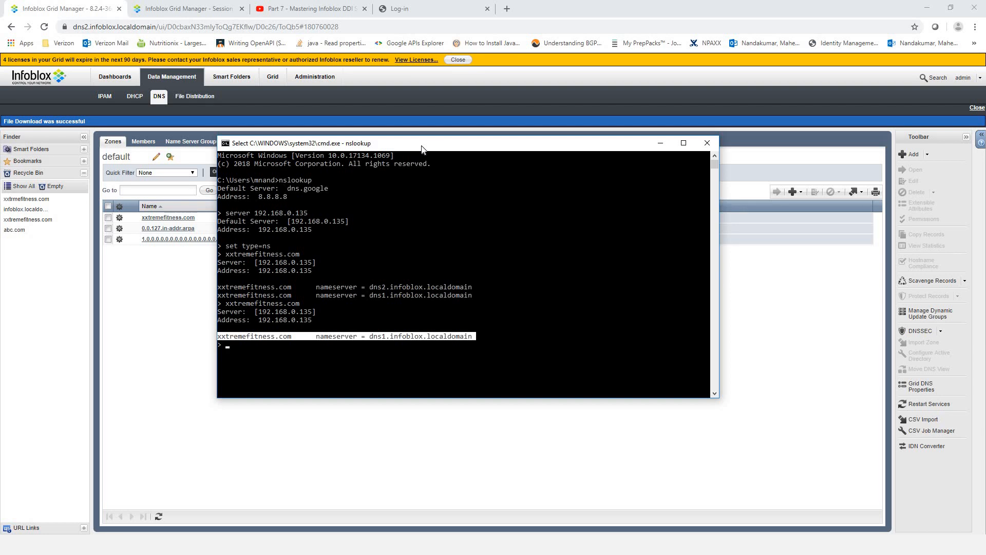
key(alt+Tab)
key(alt+Tab)
key(alt+Tab)
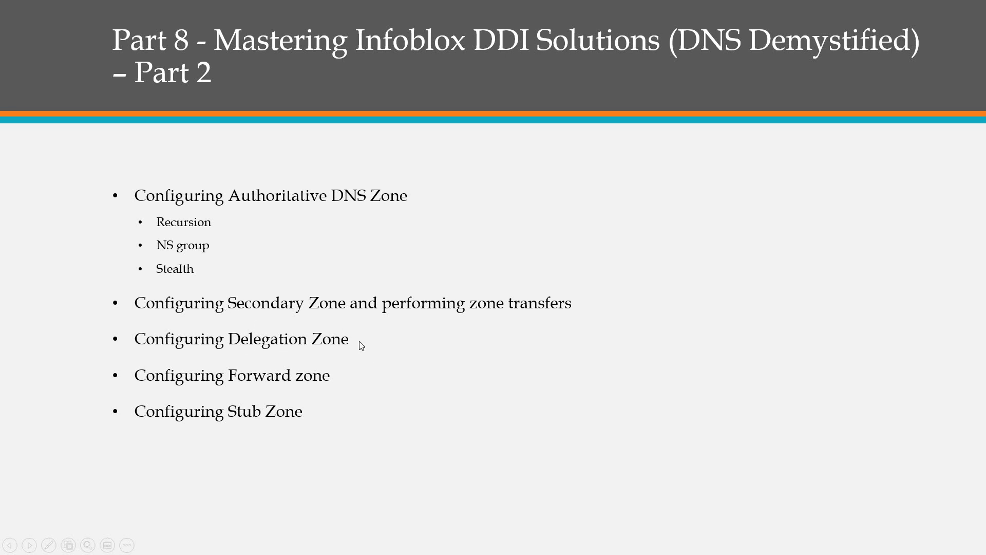
- Switch from the Part 8 slide back to Infoblox Grid Manager in Chrome
key(alt+Tab)
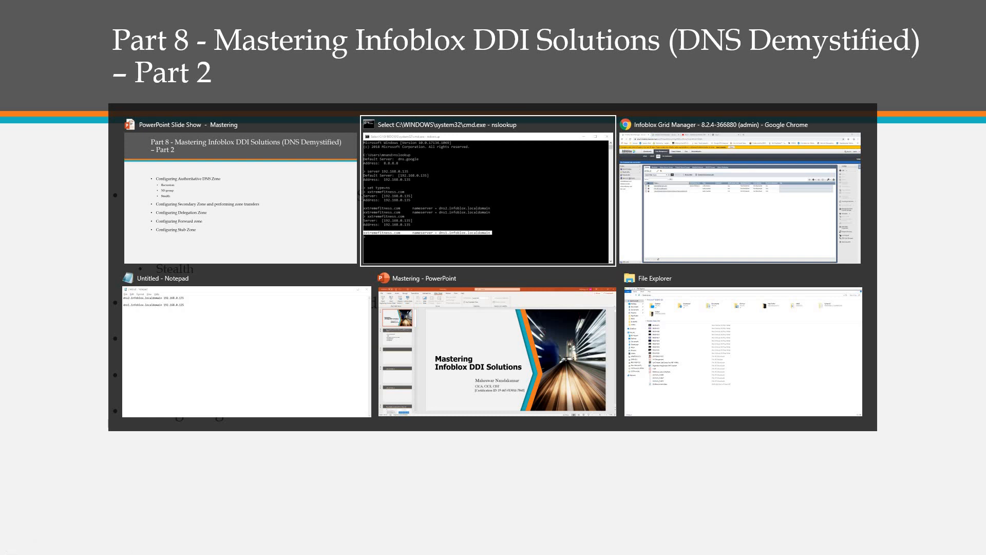
key(alt+Tab)
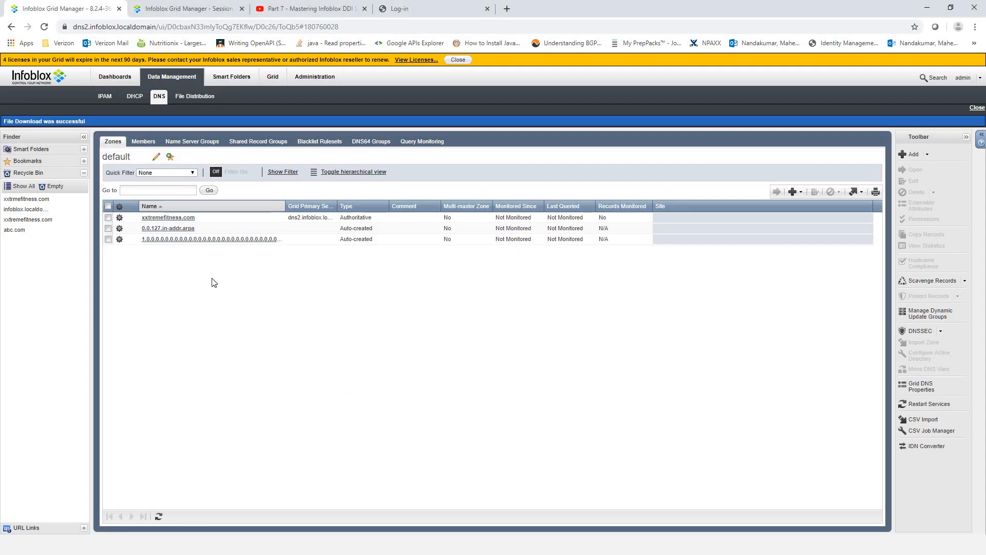
- Remove dns1 from the xxtremefitness.com zone's name servers
click(109, 217)
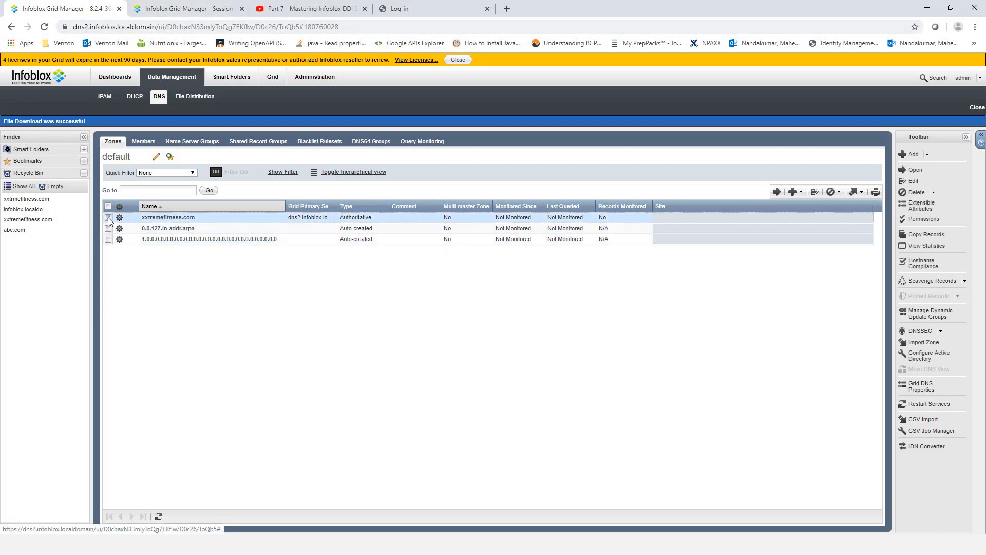
click(815, 193)
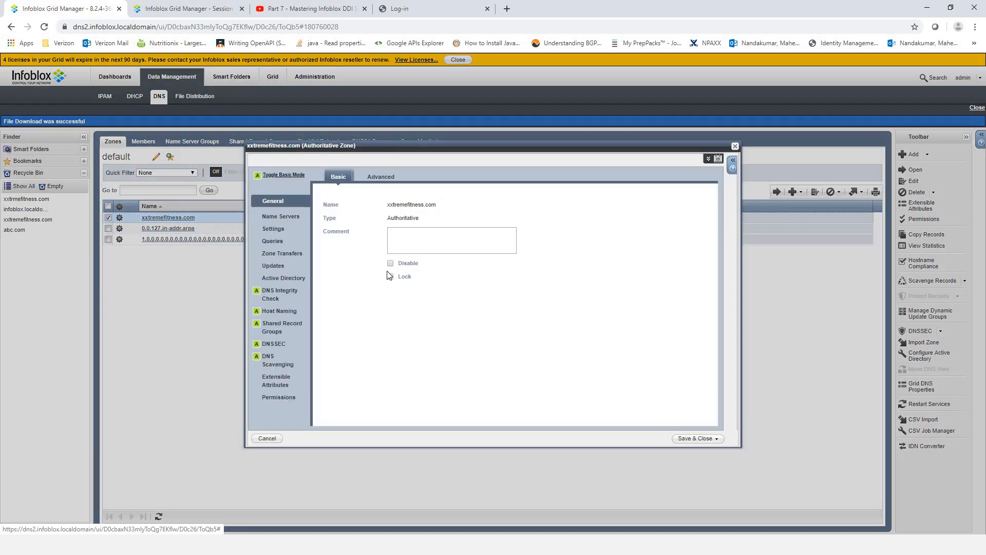
click(280, 216)
click(339, 271)
click(709, 247)
click(707, 437)
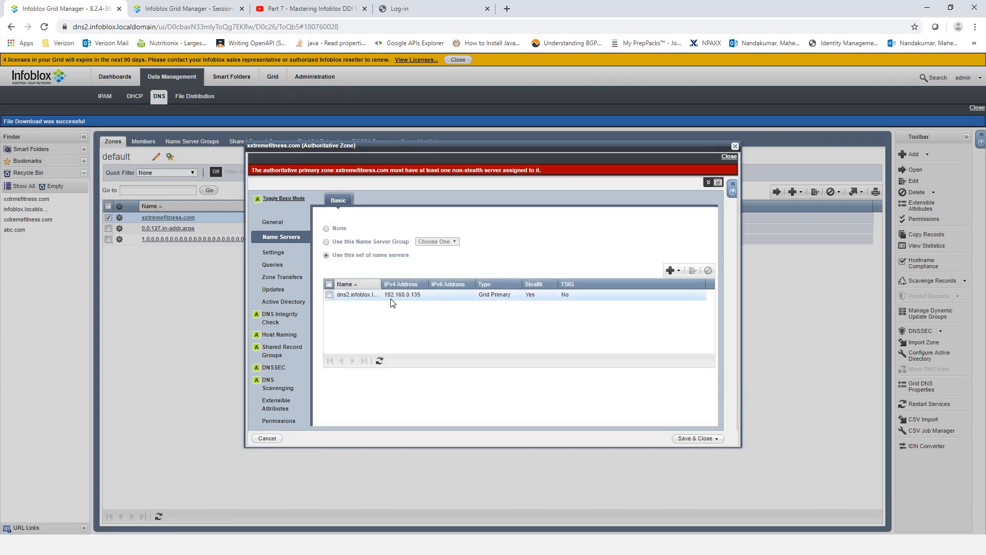
- Make dns2 a non-stealth grid primary and save the zone settings
click(329, 295)
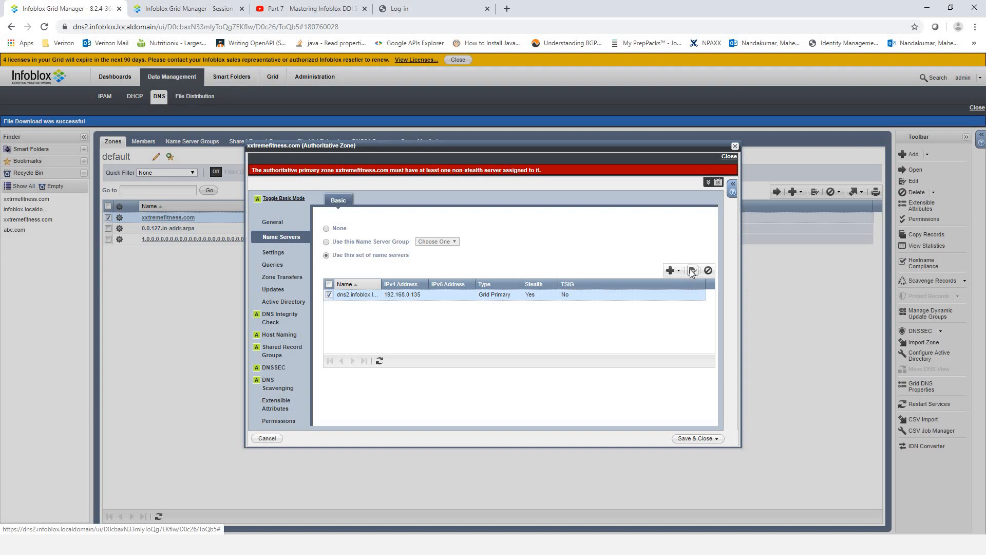
click(691, 272)
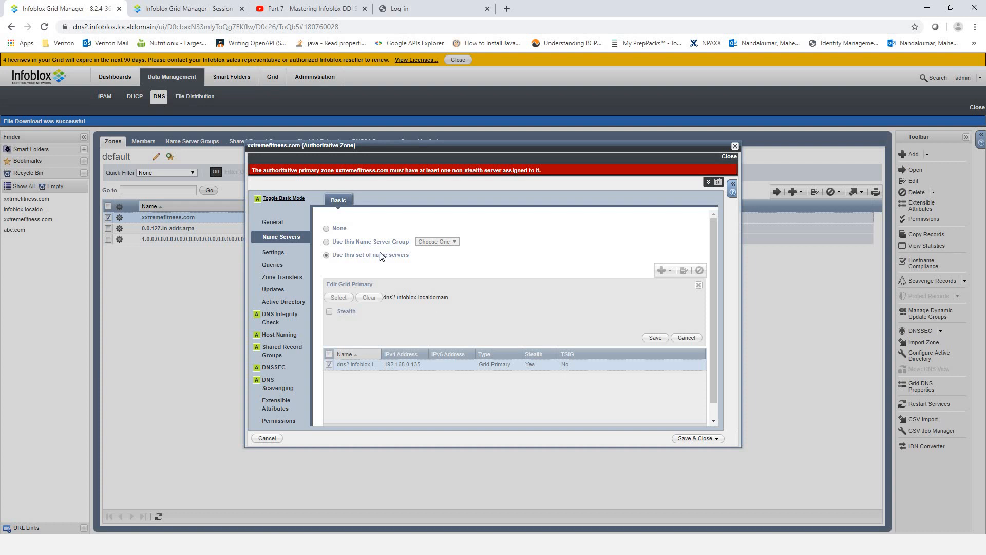
click(654, 338)
click(696, 440)
- Restart the grid services and go to the dns1 Grid Manager tab
click(30, 60)
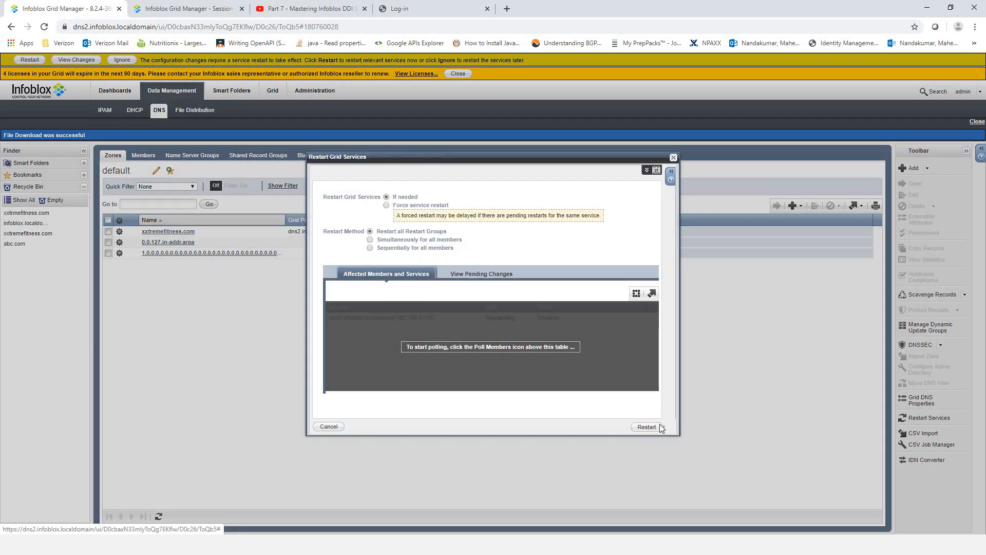
click(647, 427)
click(181, 9)
- Log in to the dns1 Grid Manager as admin
click(342, 150)
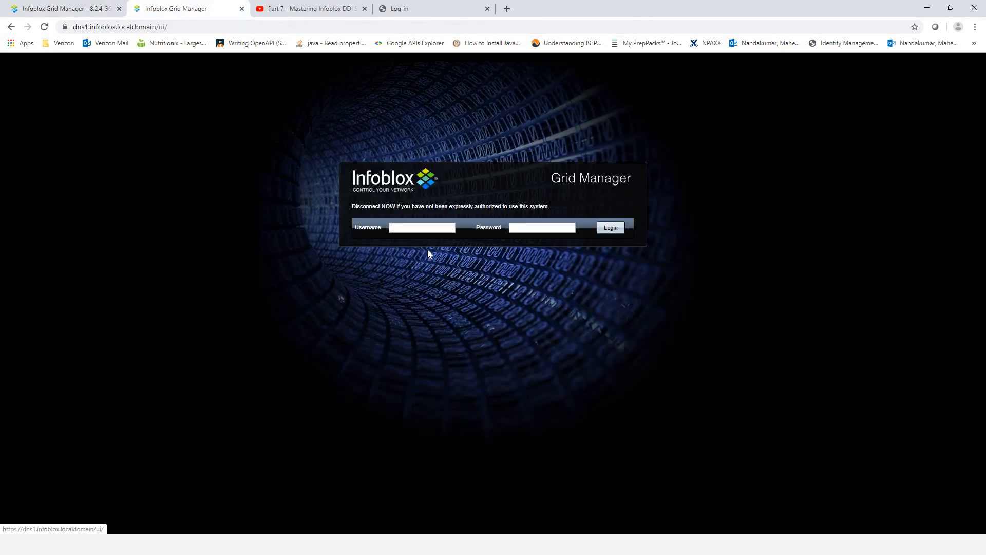
click(408, 228)
text(admin)
key(Tab)
text(in)
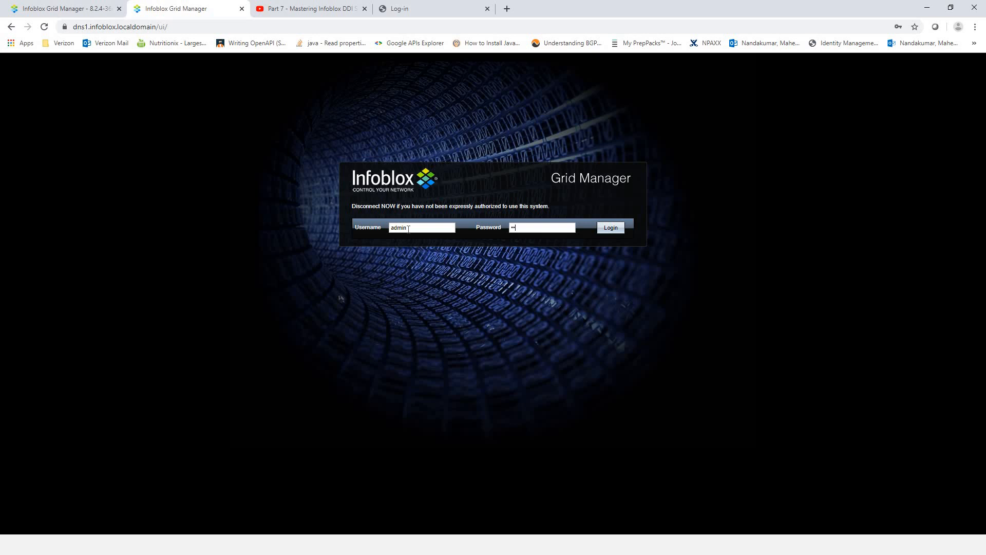
key(Return)
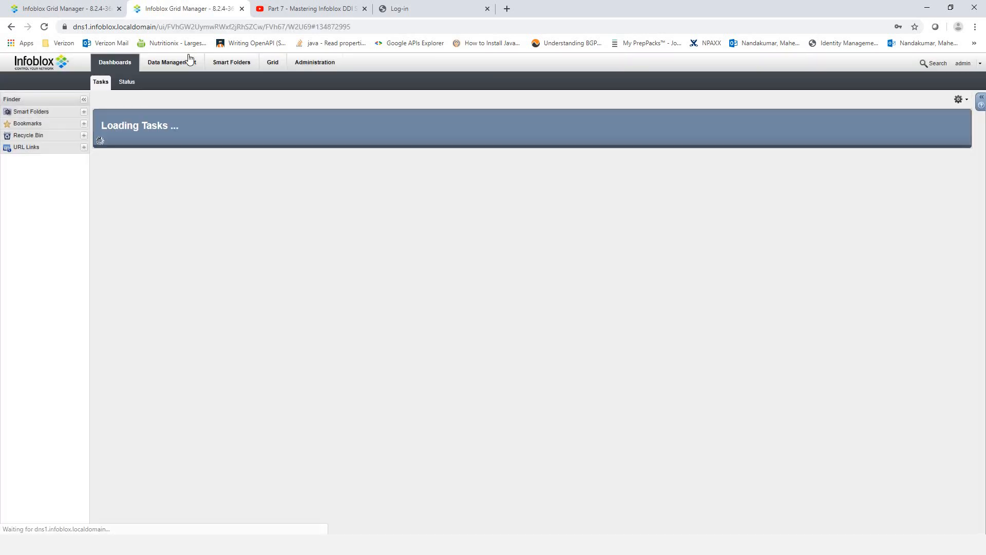
- Delete dns1's xxtremefitness.com zone to the Recycle Bin
click(188, 62)
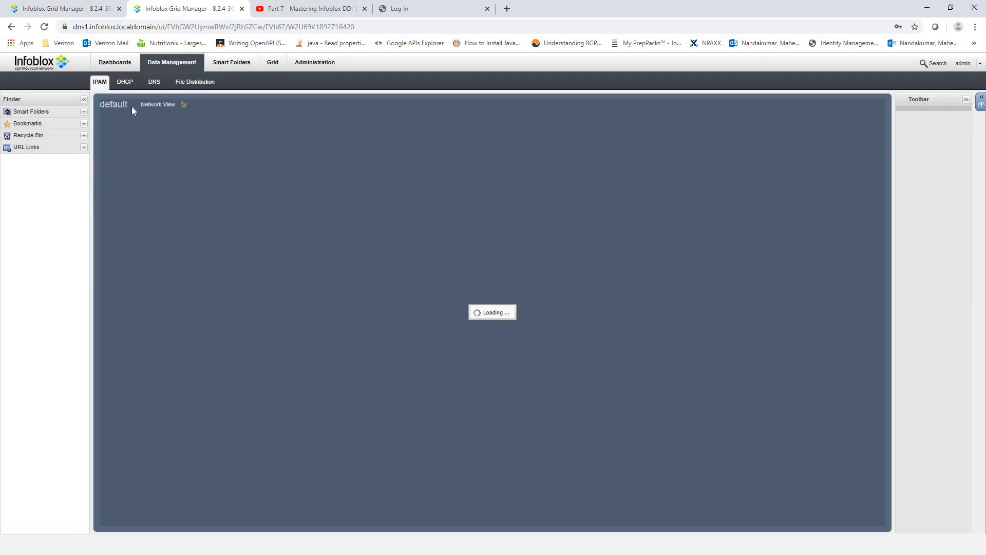
click(153, 97)
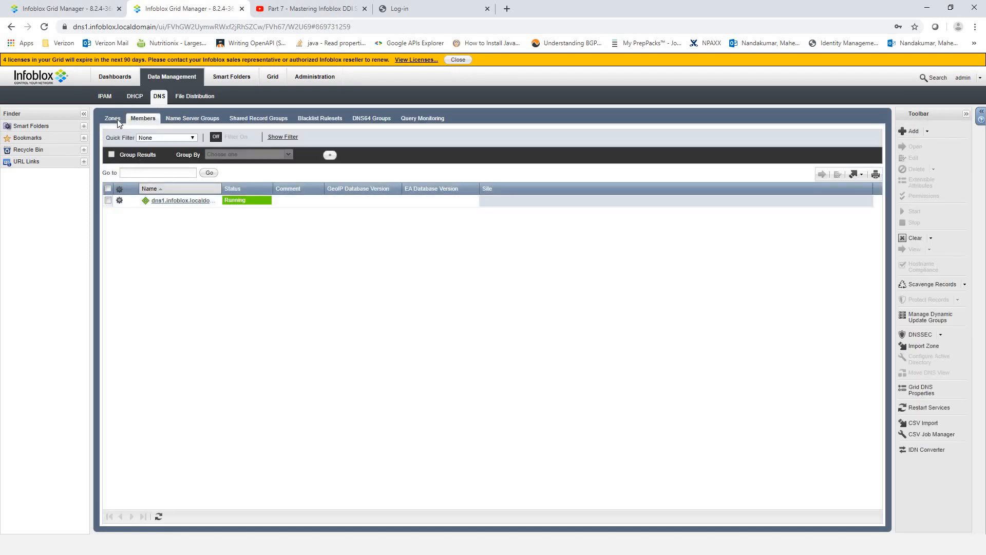
click(113, 119)
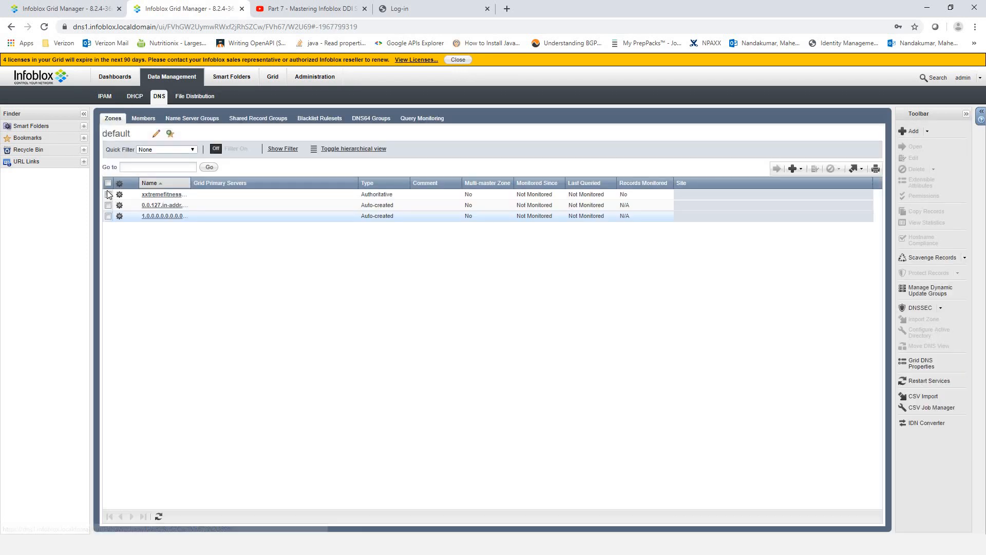
click(829, 170)
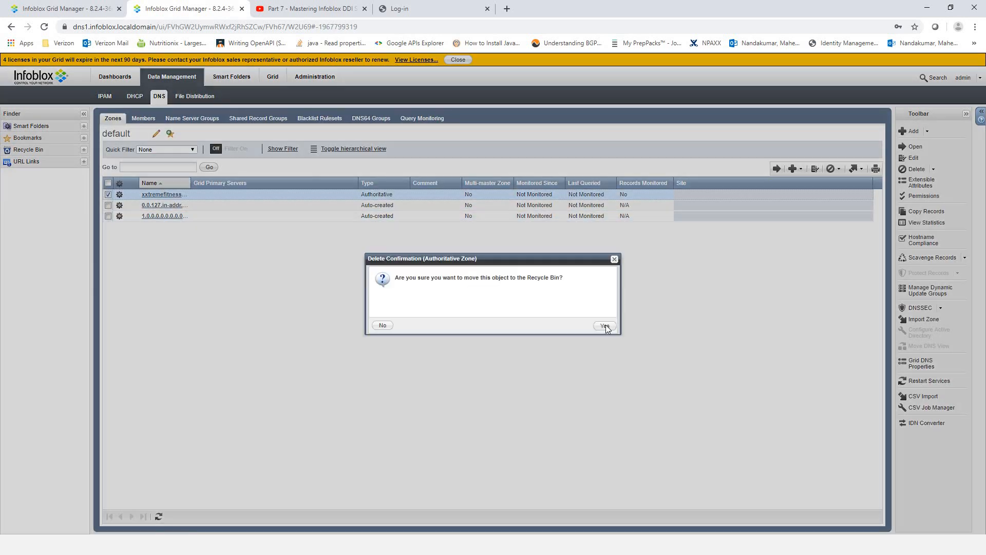
click(605, 326)
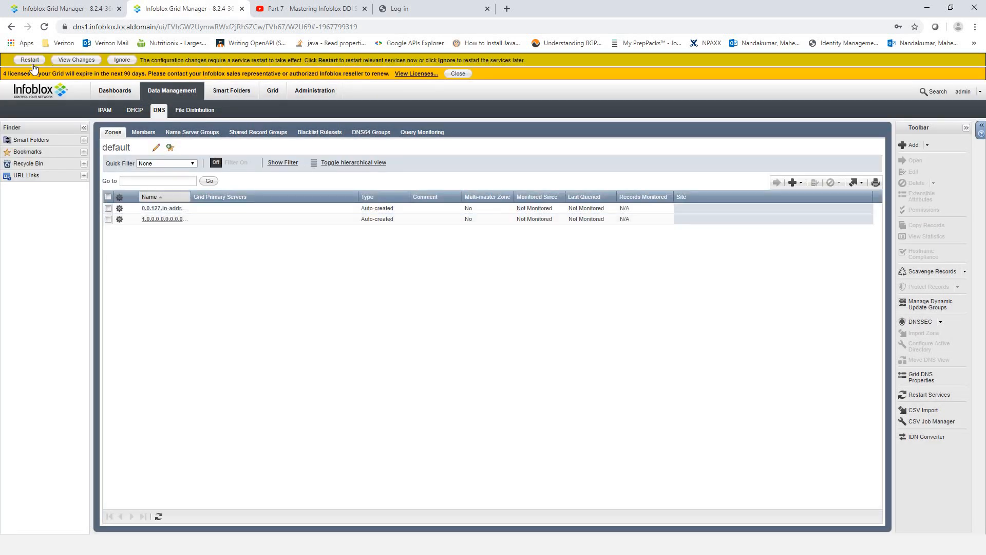
- Restart dns1's services and compare its zone list with dns2's
click(30, 59)
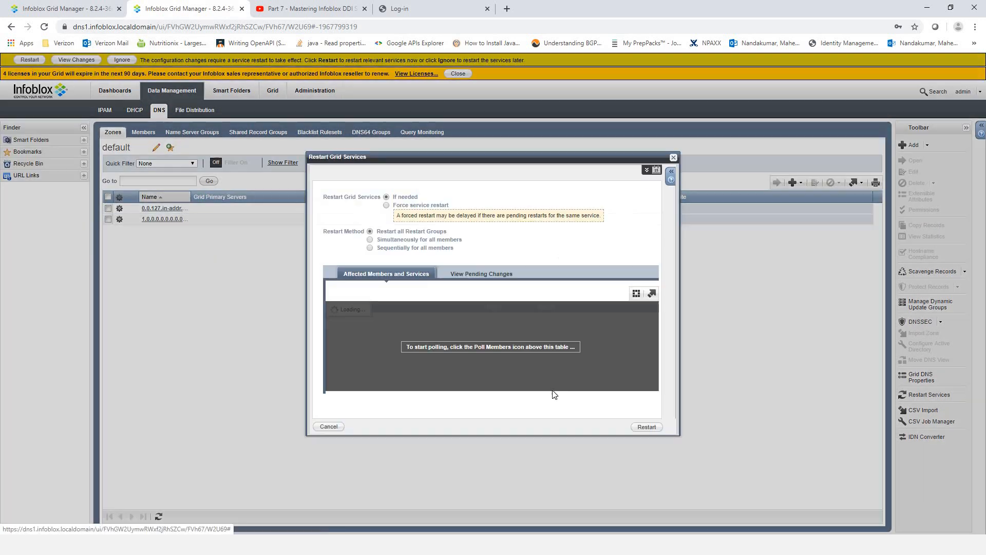
click(646, 427)
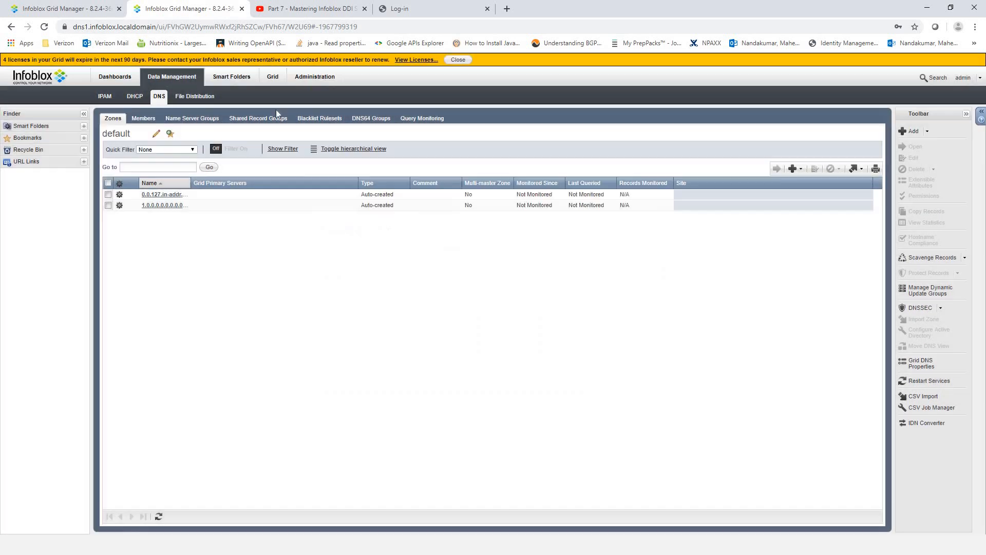
click(61, 10)
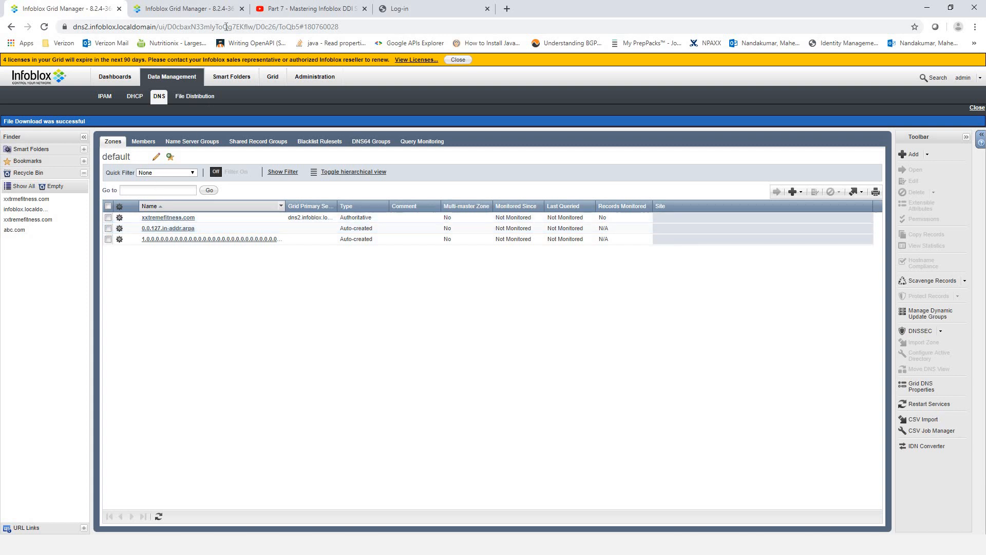
click(204, 16)
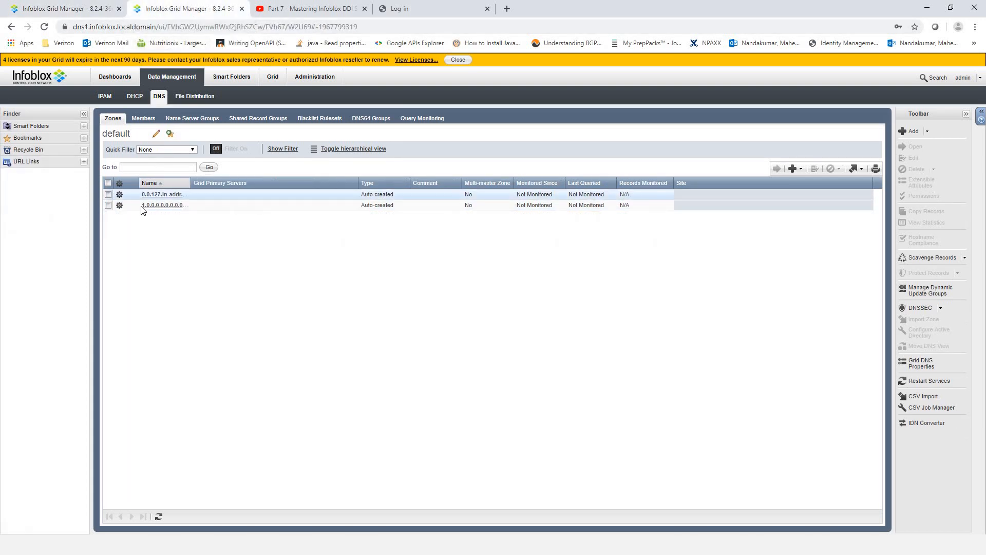
click(33, 4)
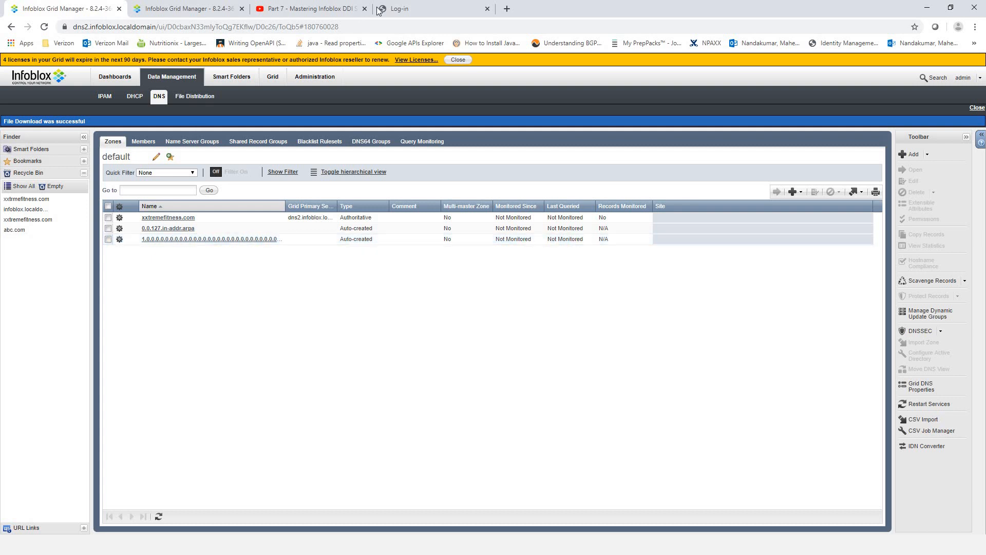
- Sign in to the XXtreme Fitness site with the user's username and password
click(405, 10)
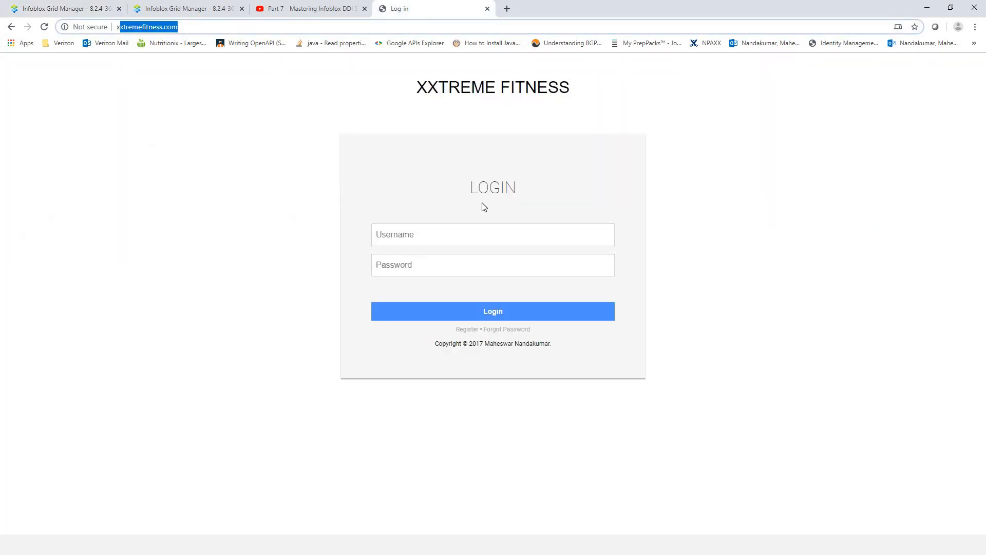
click(434, 235)
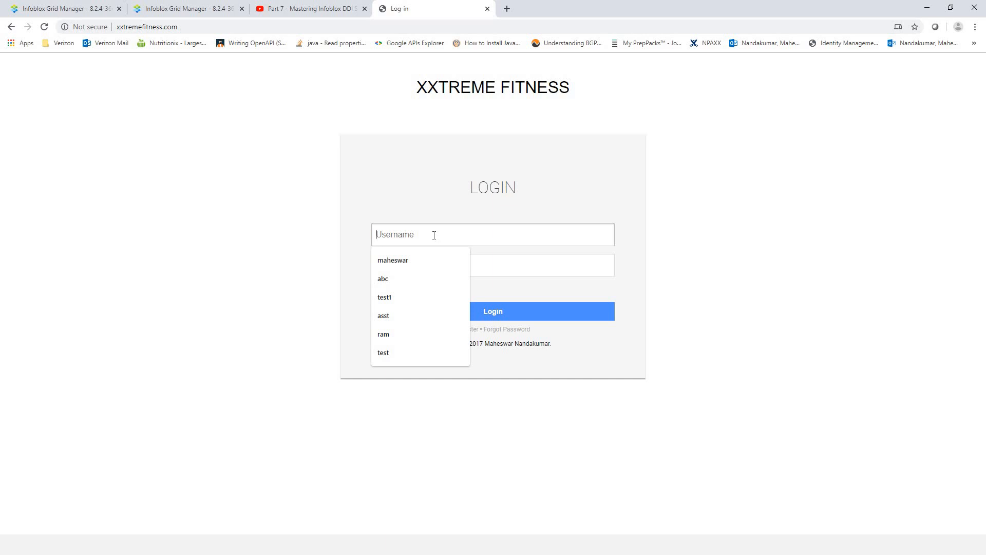
text(mahes)
key(BackSpace)
key(BackSpace)
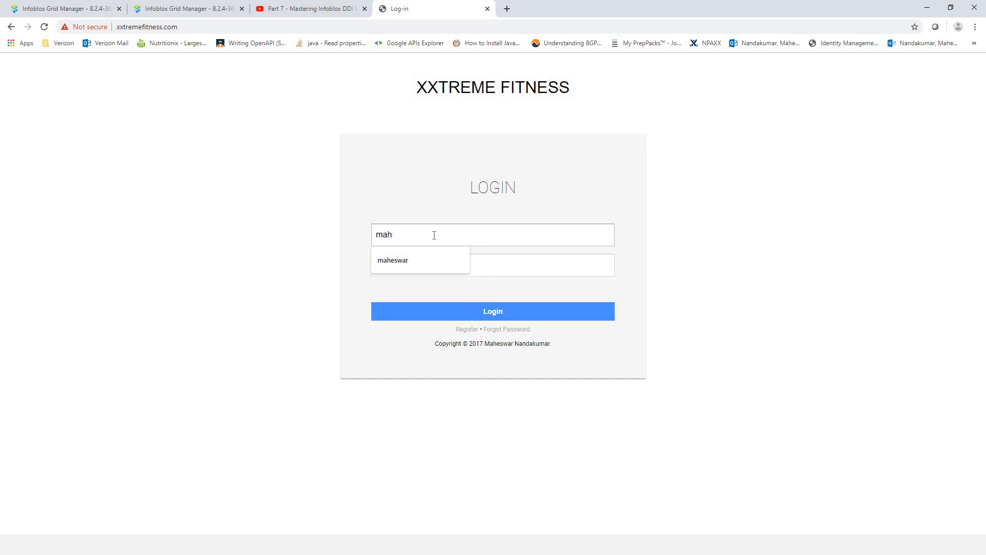
text(eswar)
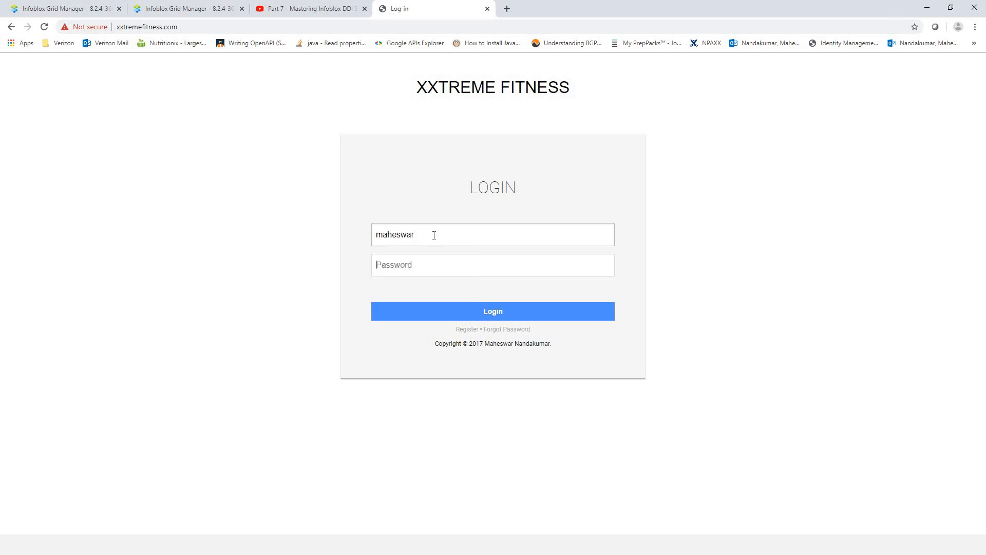
key(Tab)
text(******)
key(Return)
- Visit the workout, diet and calorie trackers and look up nutrition facts for apple
click(123, 180)
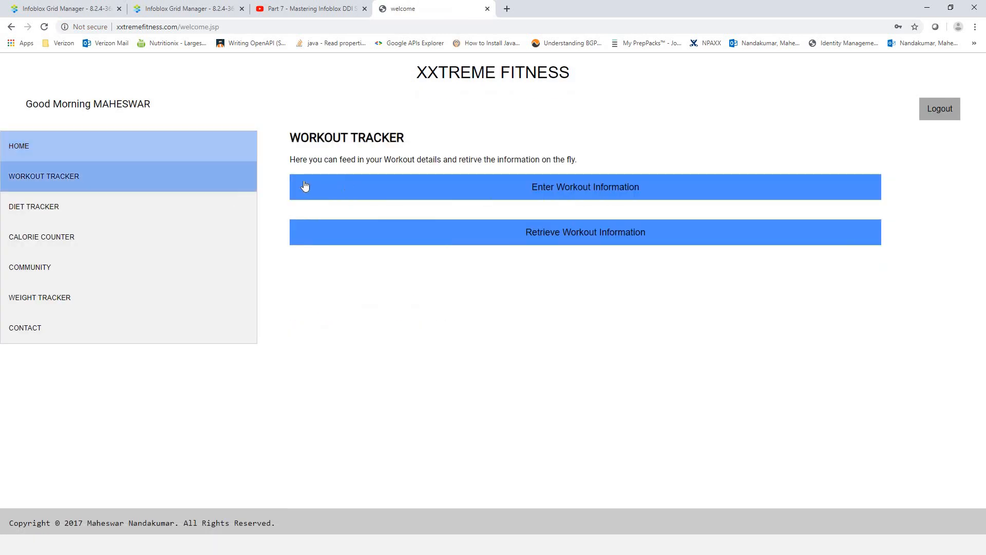
click(75, 211)
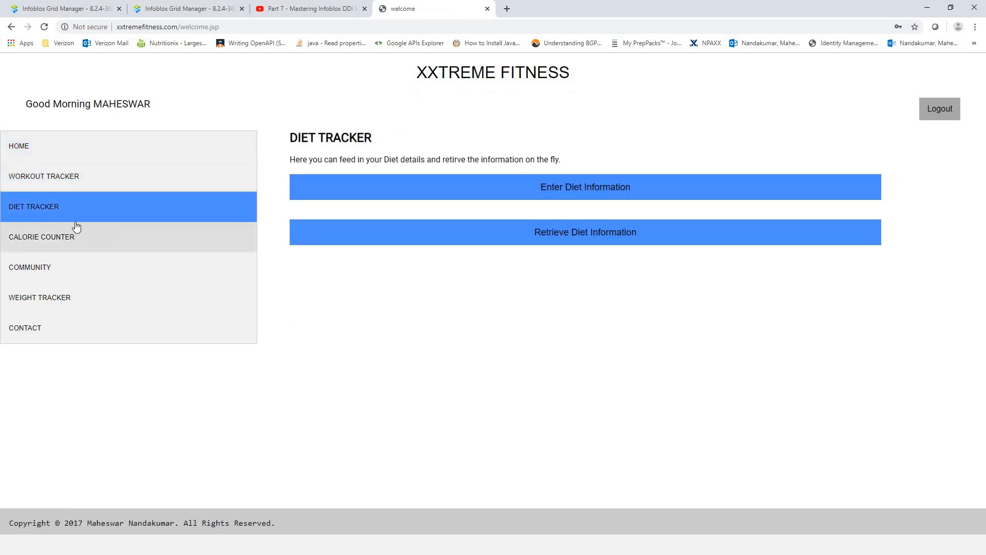
click(95, 240)
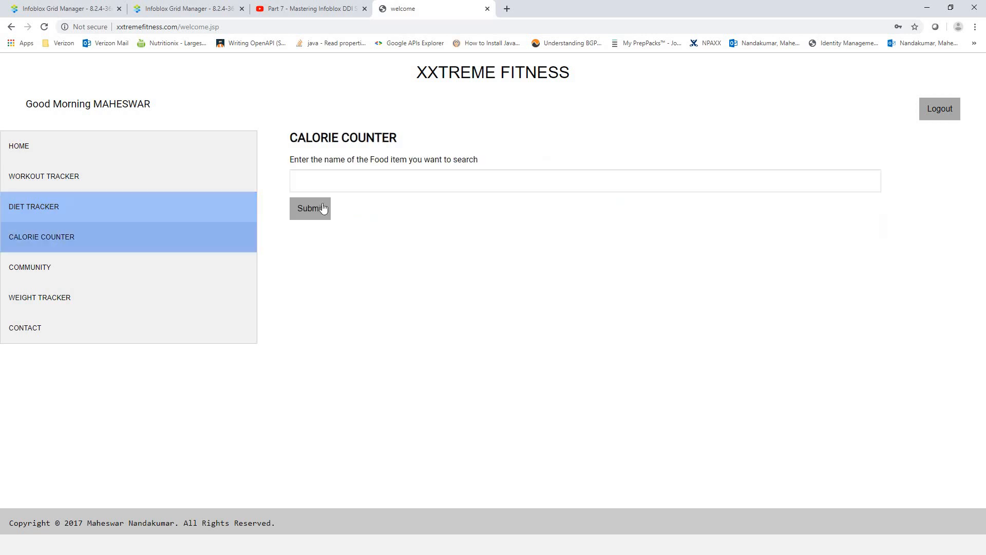
click(318, 183)
click(340, 207)
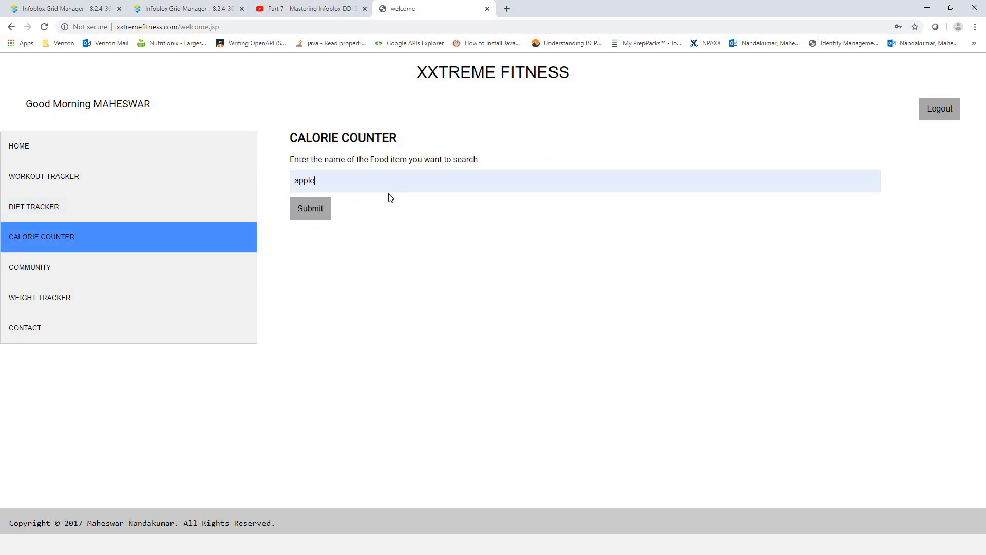
click(312, 215)
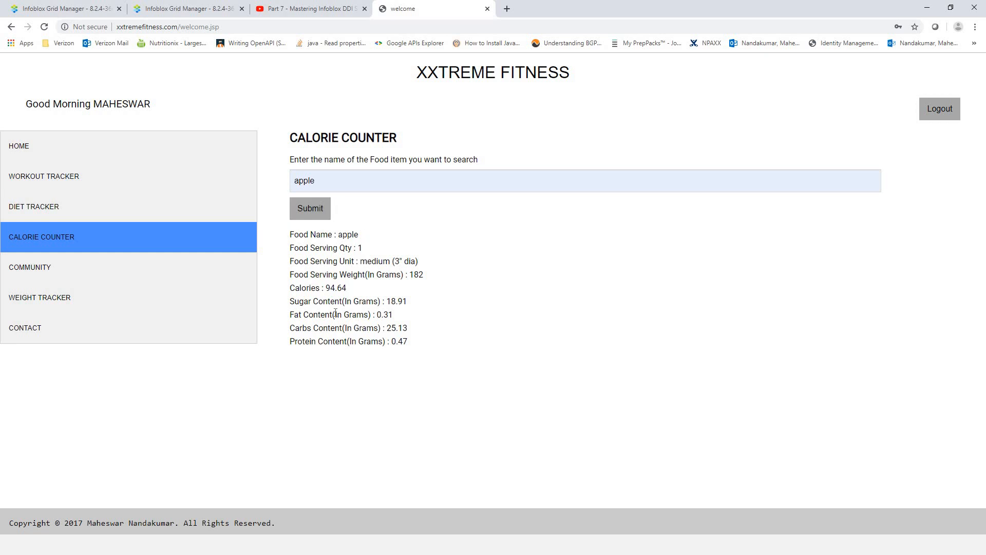
- Visit the leaderboards, Weight Tracker, Contact and Home pages, then return to dns2's zone list
click(95, 271)
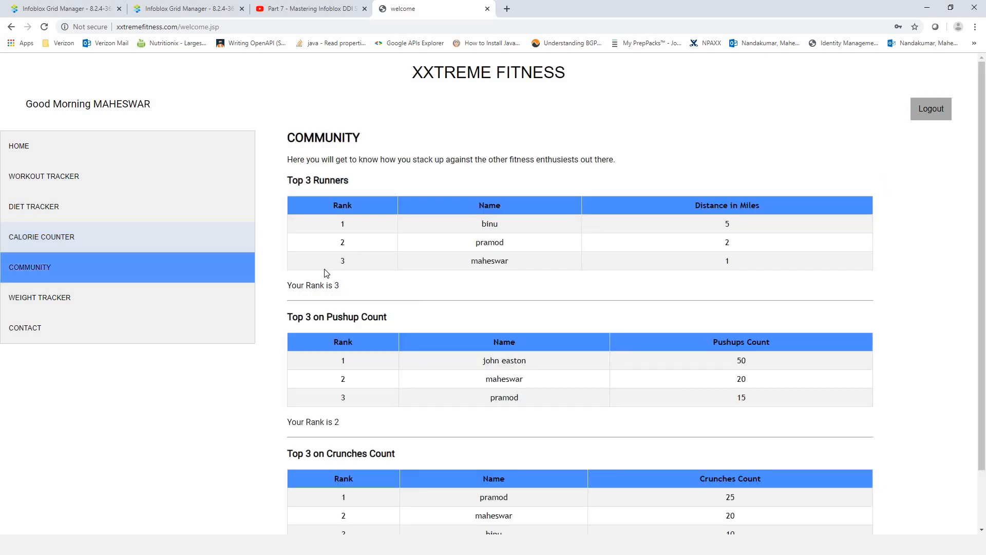
scroll(411, 277, down, 2)
scroll(390, 296, up, 2)
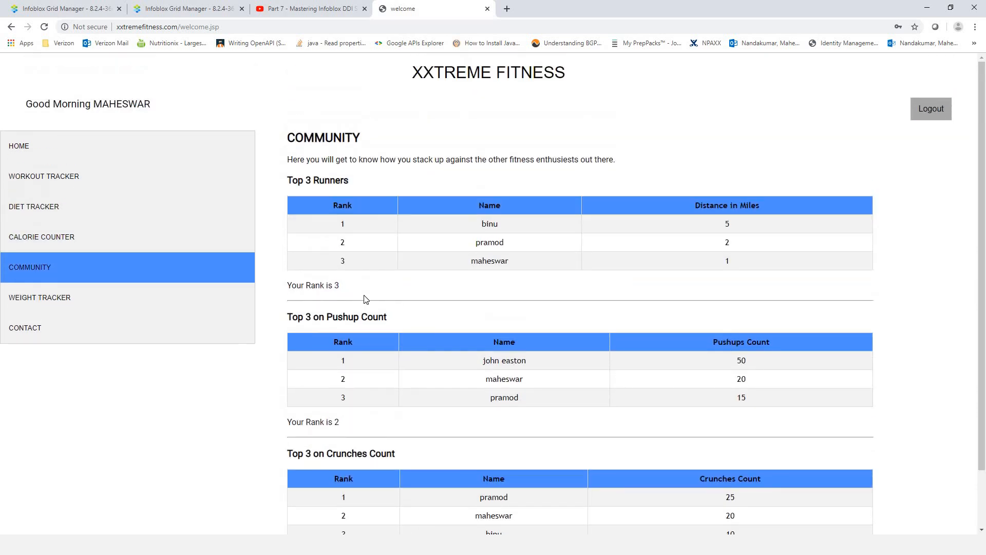
scroll(365, 299, down, 1)
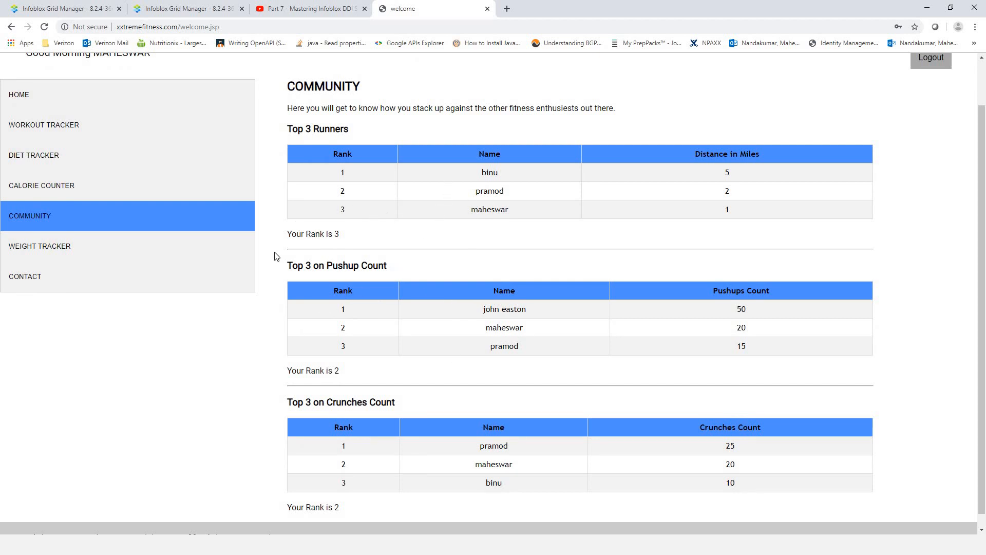
click(144, 253)
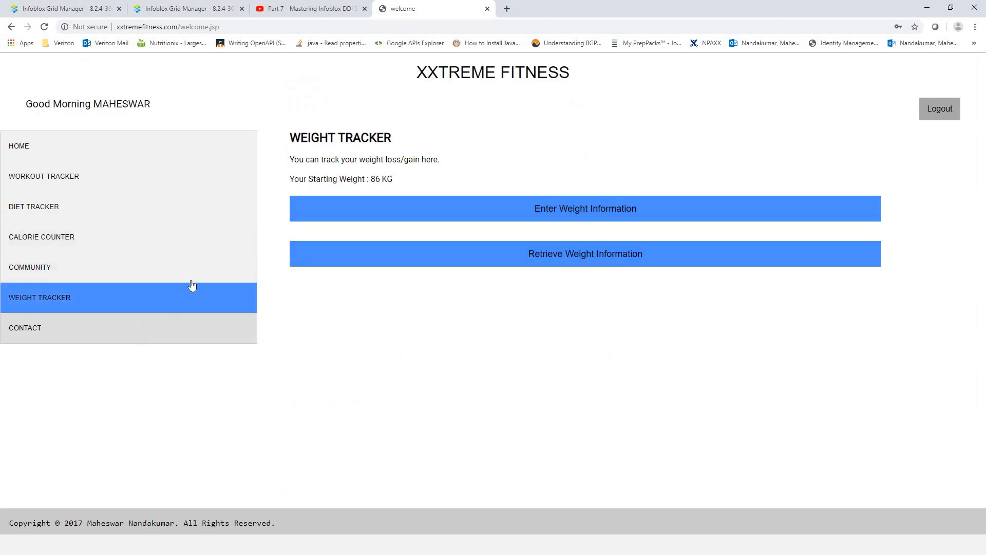
click(172, 320)
click(195, 149)
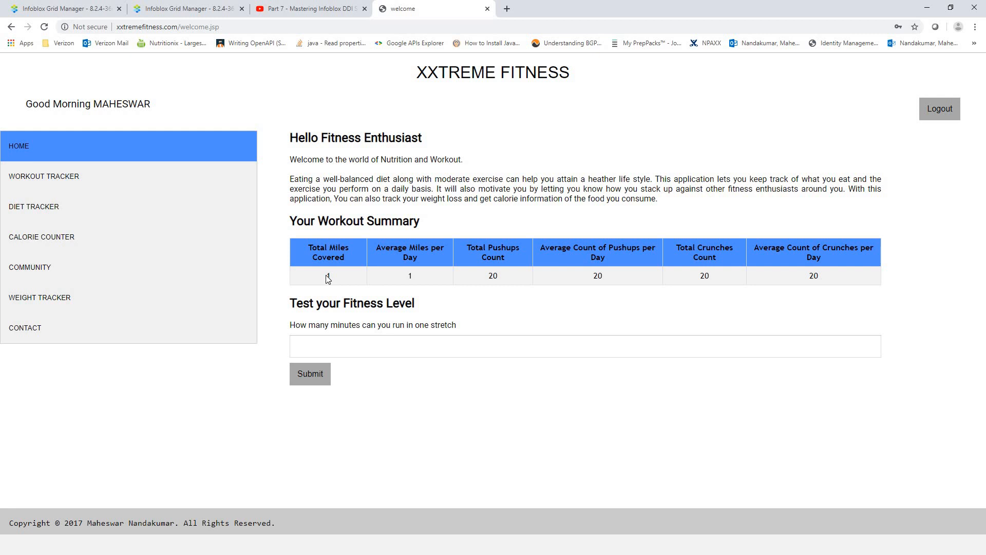
click(185, 9)
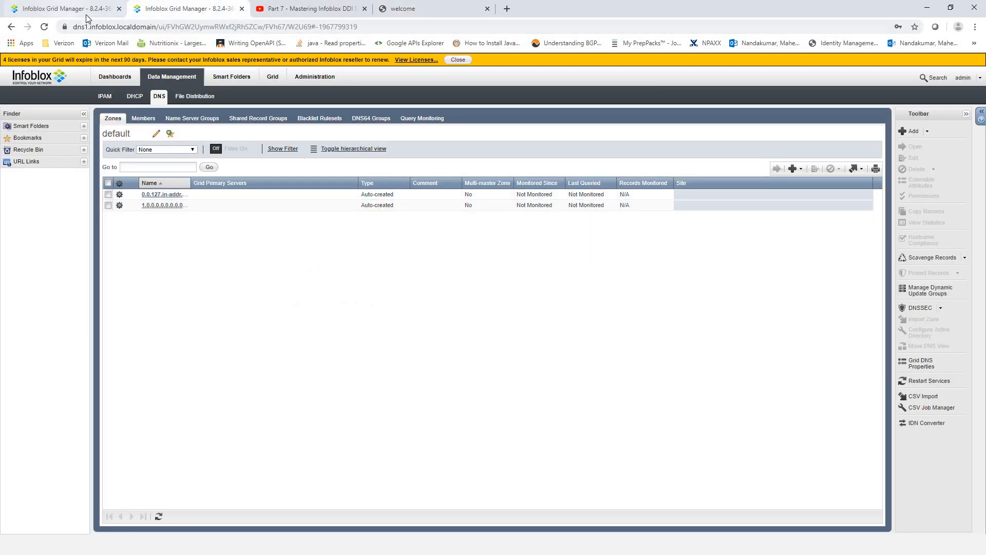
click(67, 10)
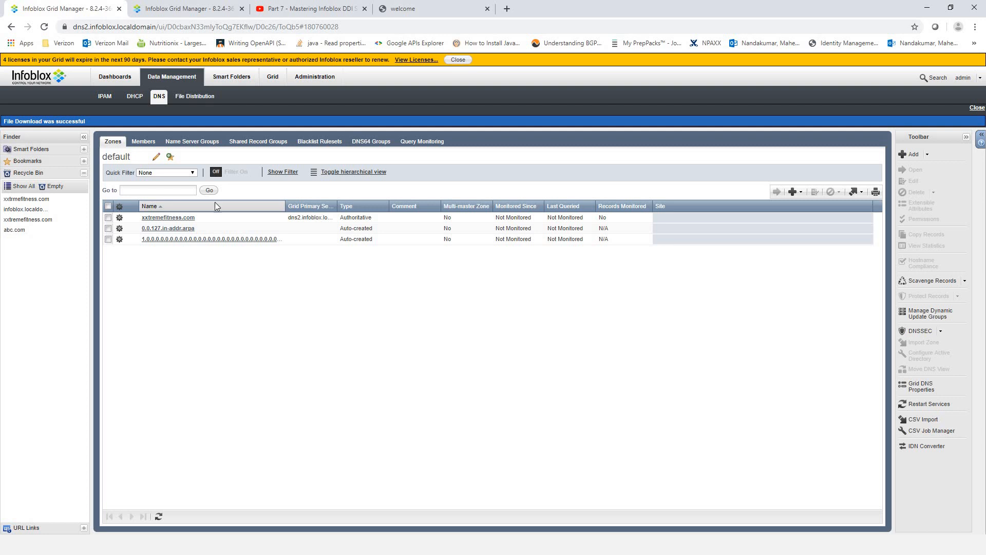
- Select xxtremefitness.com on dns2 and choose Add > Delegation
click(107, 219)
click(108, 218)
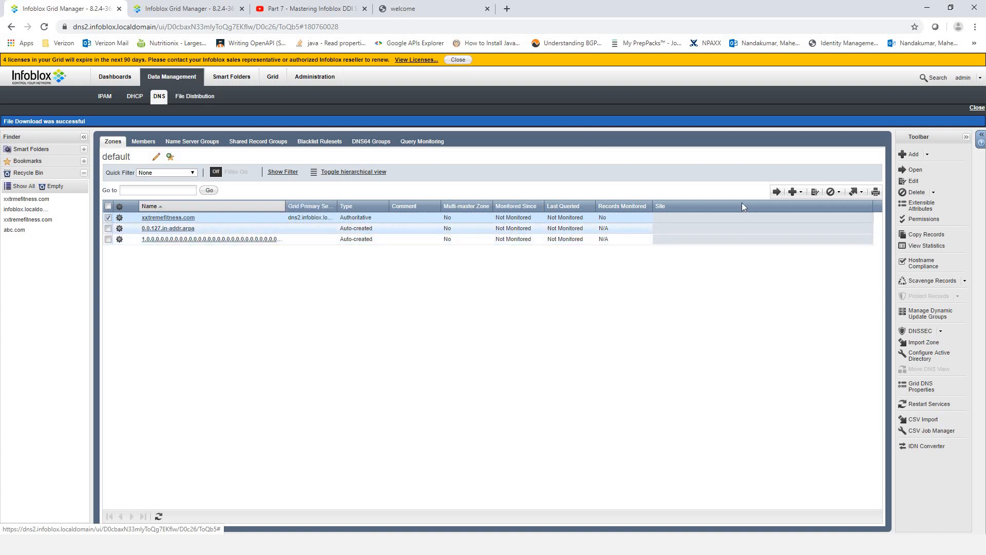
click(802, 193)
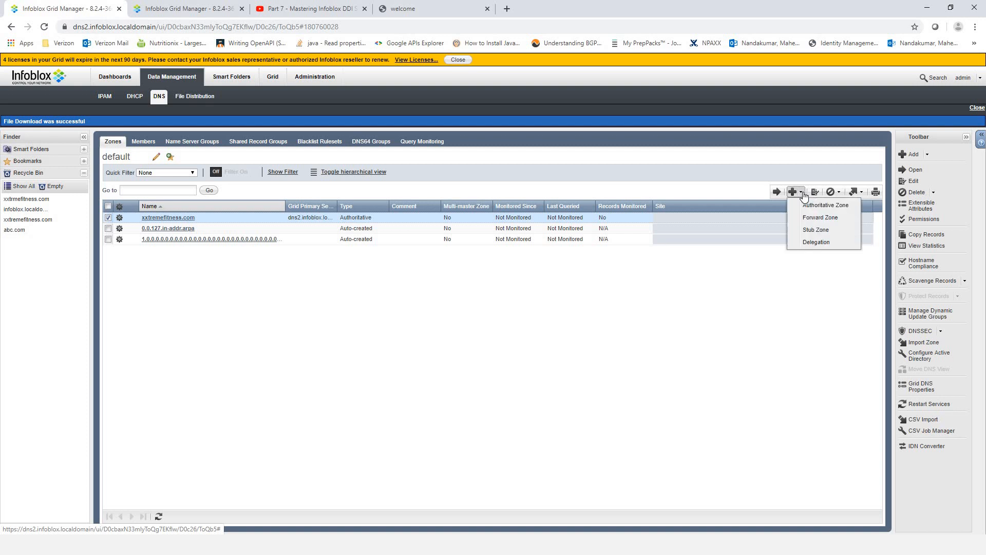
click(818, 245)
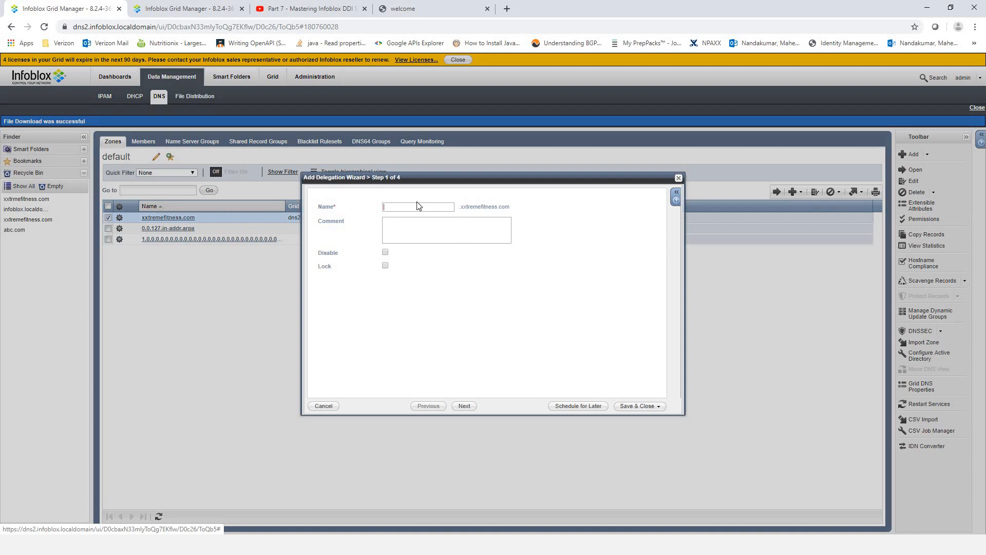
- Enter asia as the delegation name and add a blank name-server row
drag(461, 207, 511, 208)
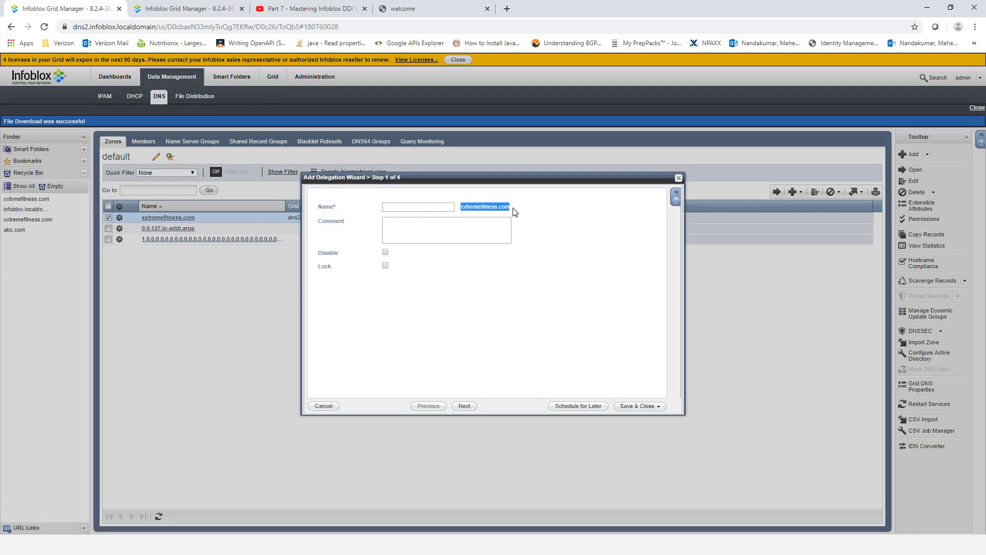
click(462, 215)
click(451, 210)
text(as)
click(466, 406)
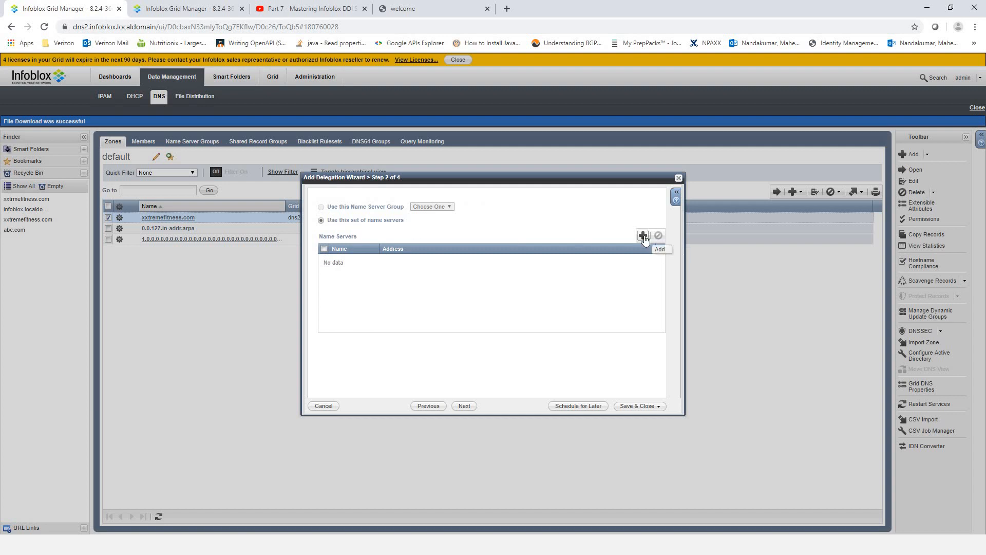
click(643, 236)
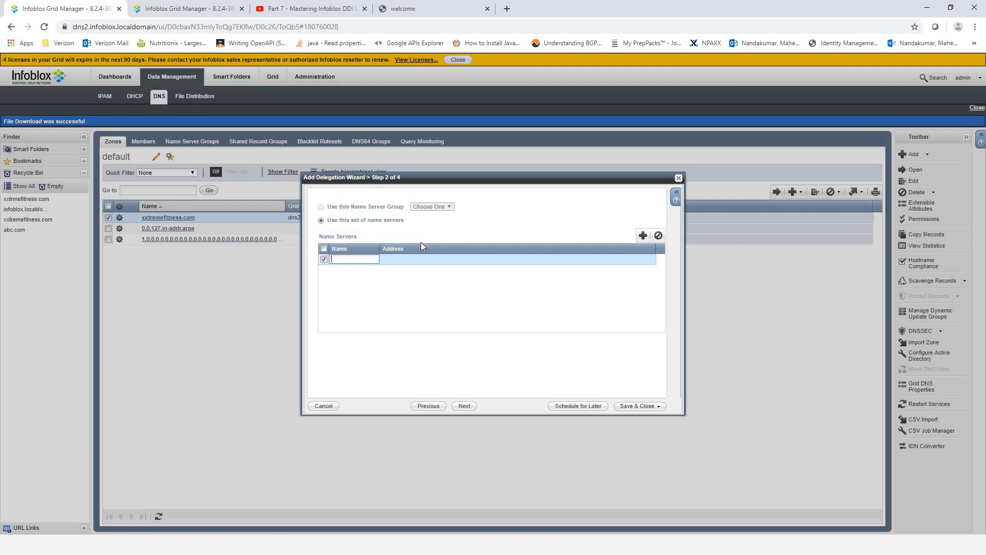
click(171, 9)
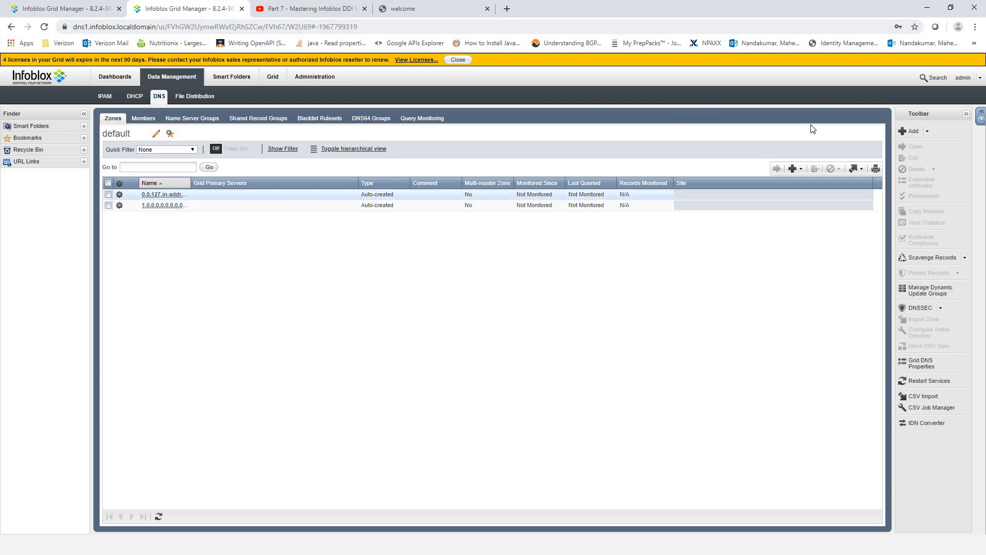
- Start a forward-mapping authoritative zone on dns1 and copy the site's domain name
click(800, 170)
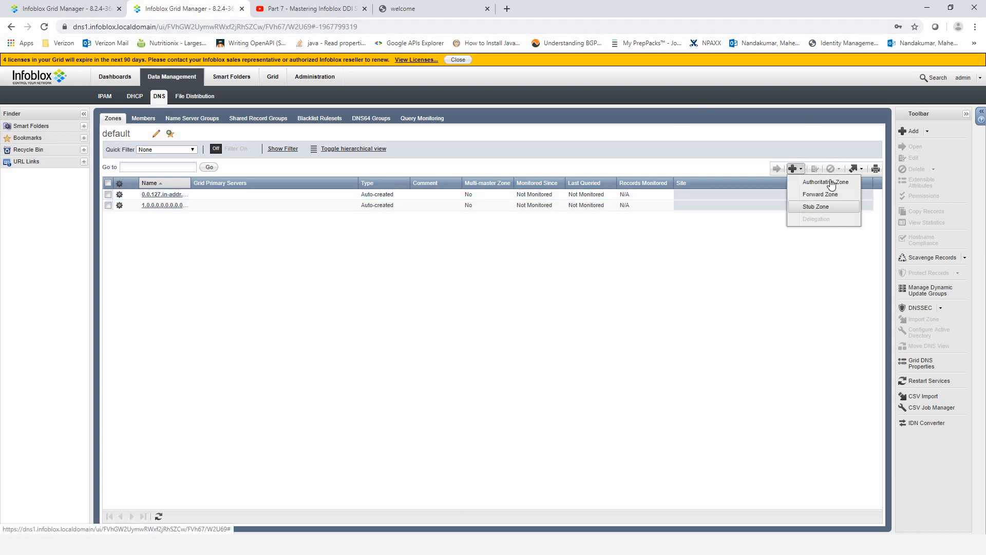
click(818, 182)
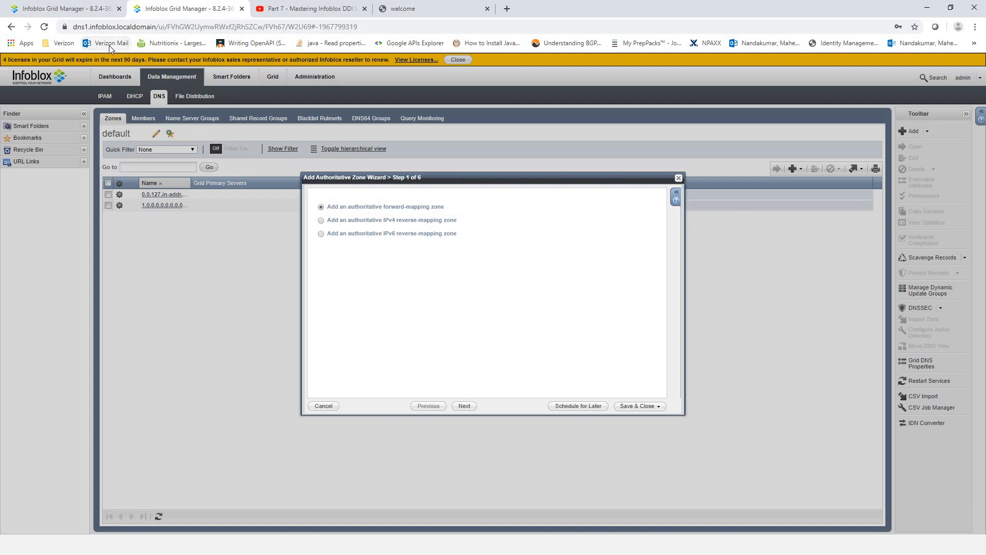
click(462, 406)
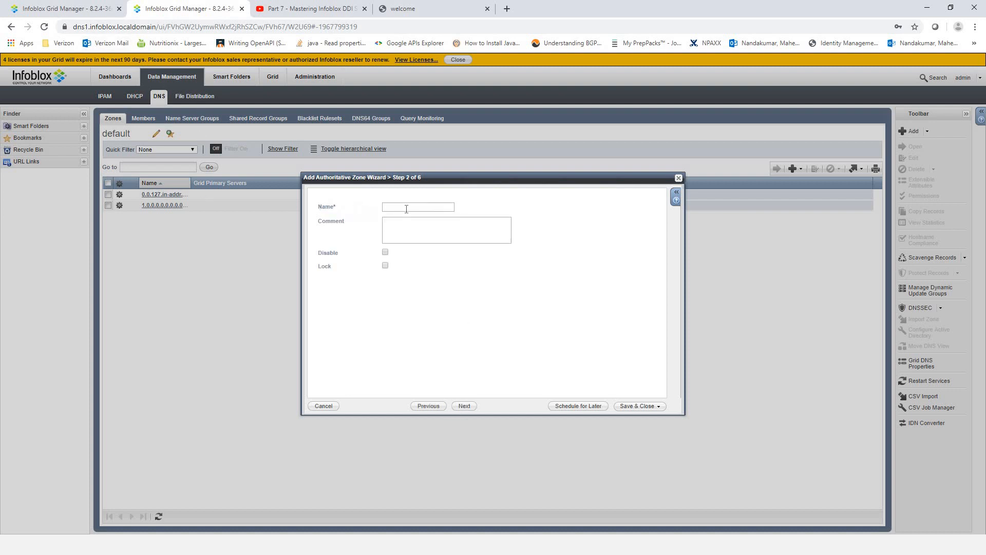
click(61, 8)
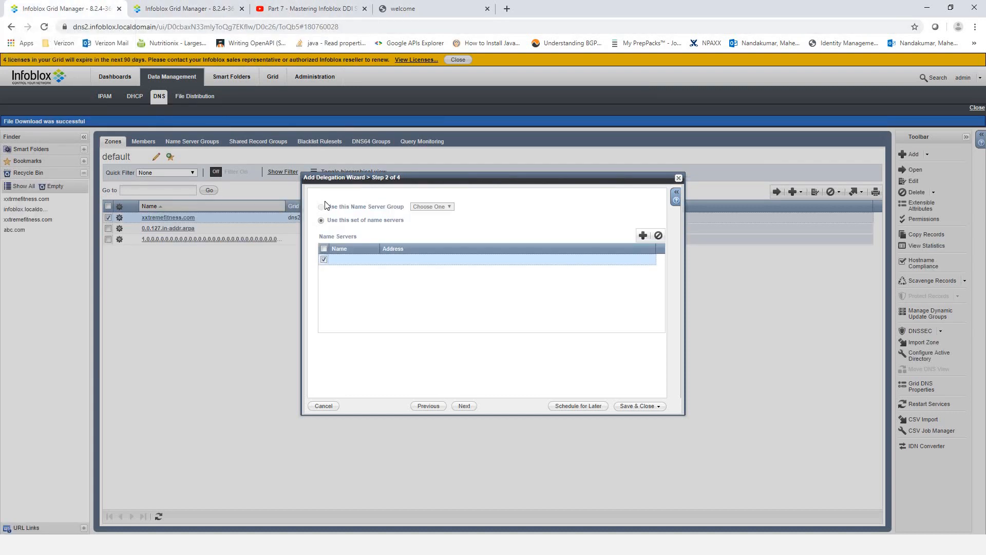
click(433, 409)
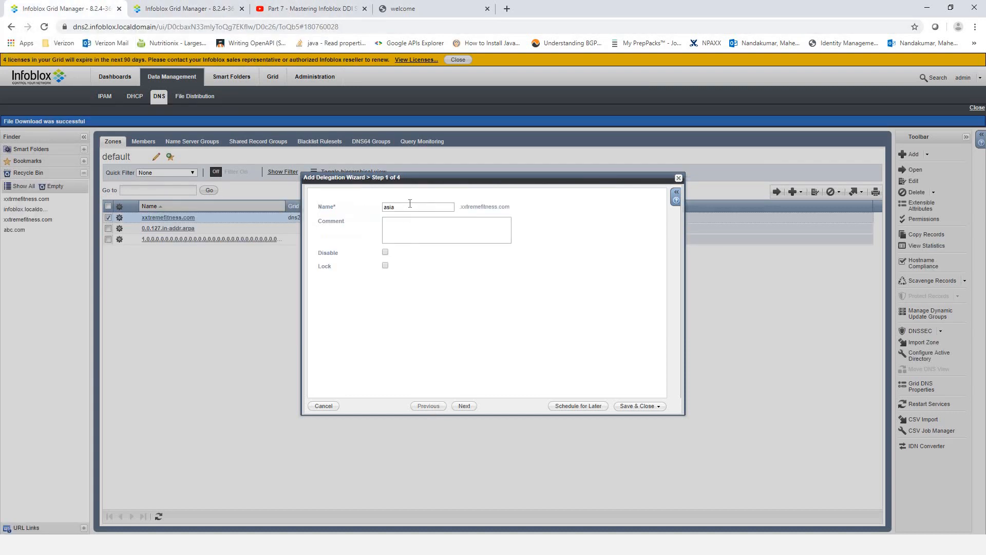
click(398, 11)
drag(177, 27, 122, 27)
right_click(131, 28)
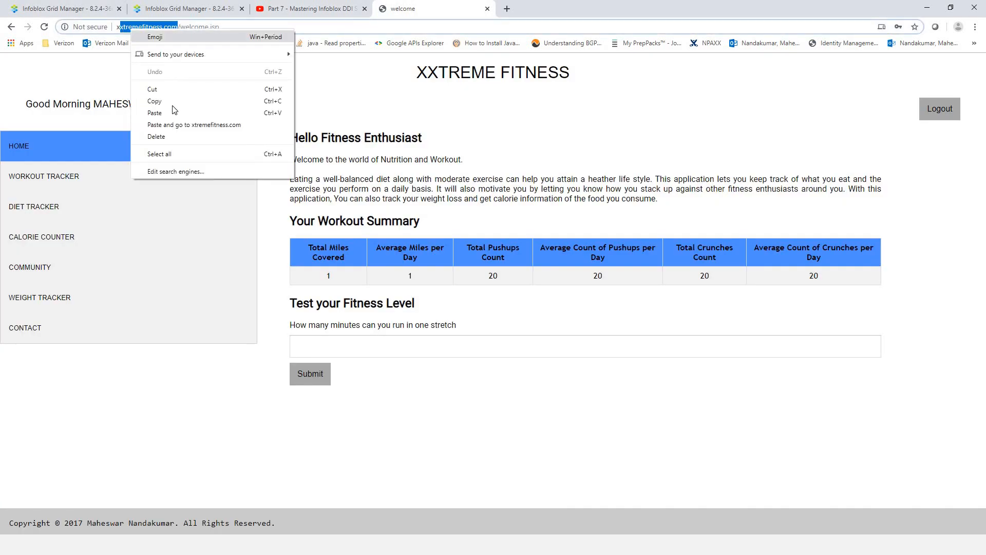
click(175, 100)
click(172, 9)
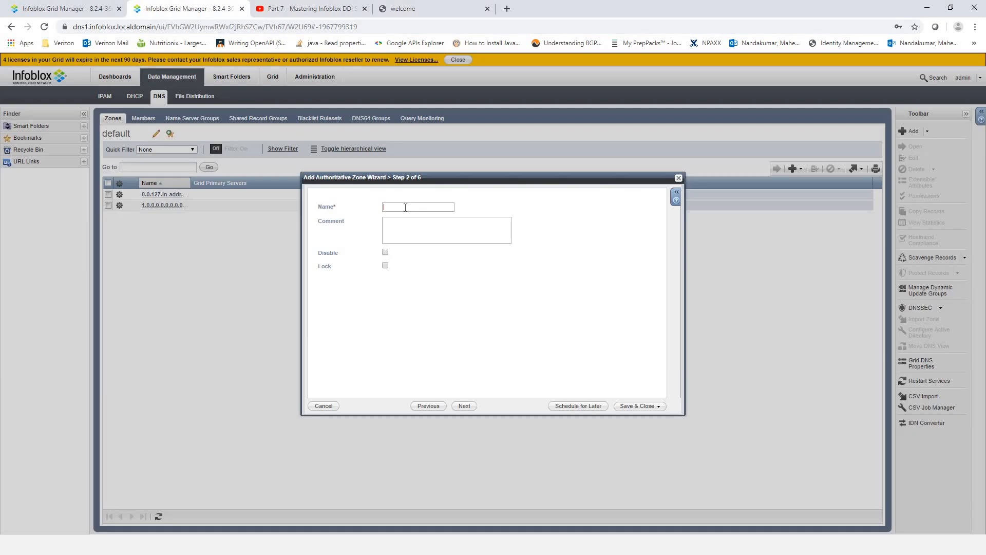
- Name the zone asia.xxtremefitness.com with dns1.infoblox.localdomain as grid primary, and save
text(asia.xxtremefitness.com)
click(463, 406)
click(321, 233)
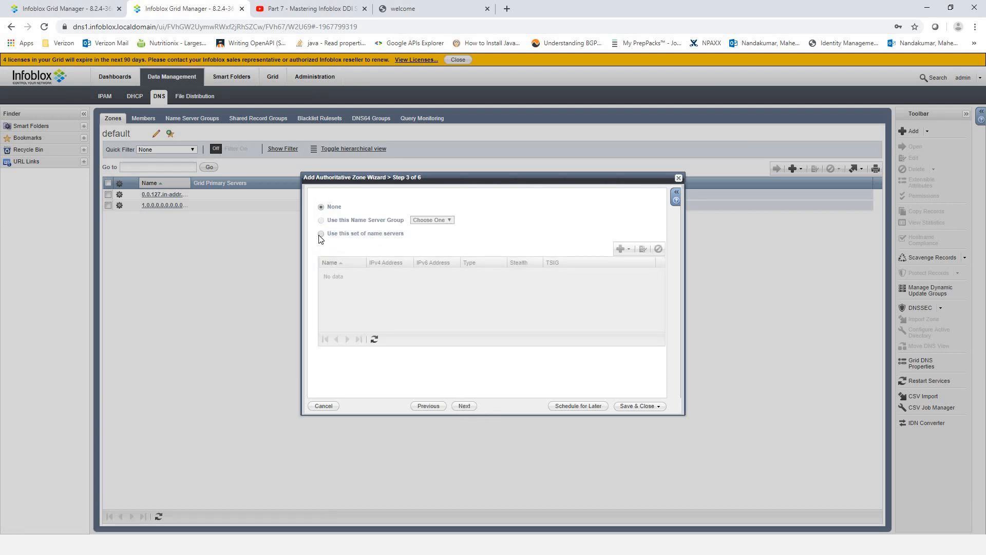
click(624, 250)
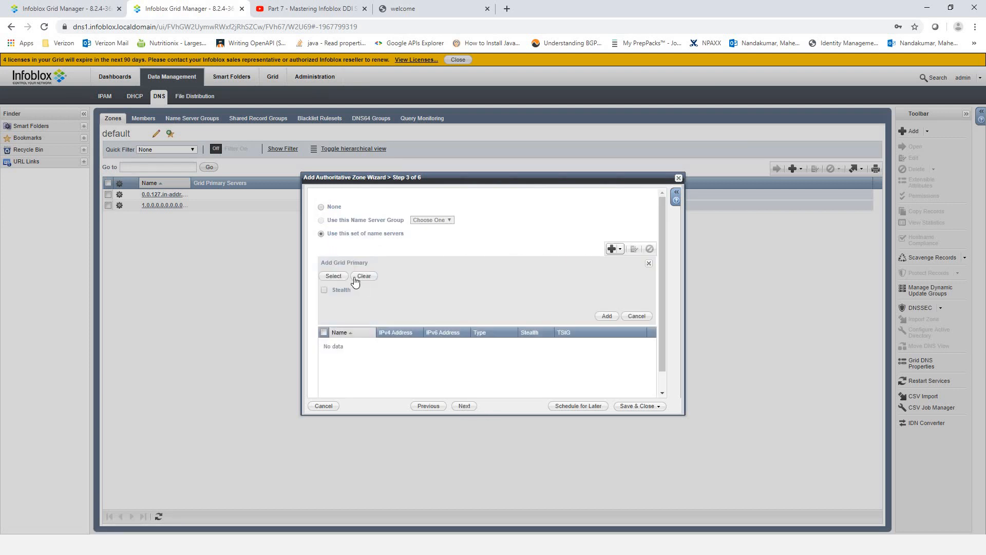
click(608, 316)
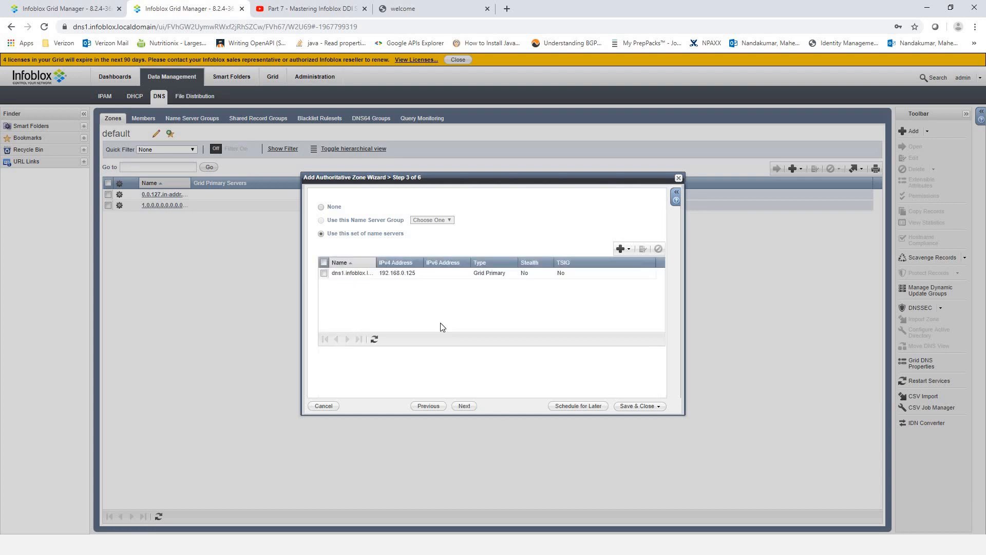
click(465, 407)
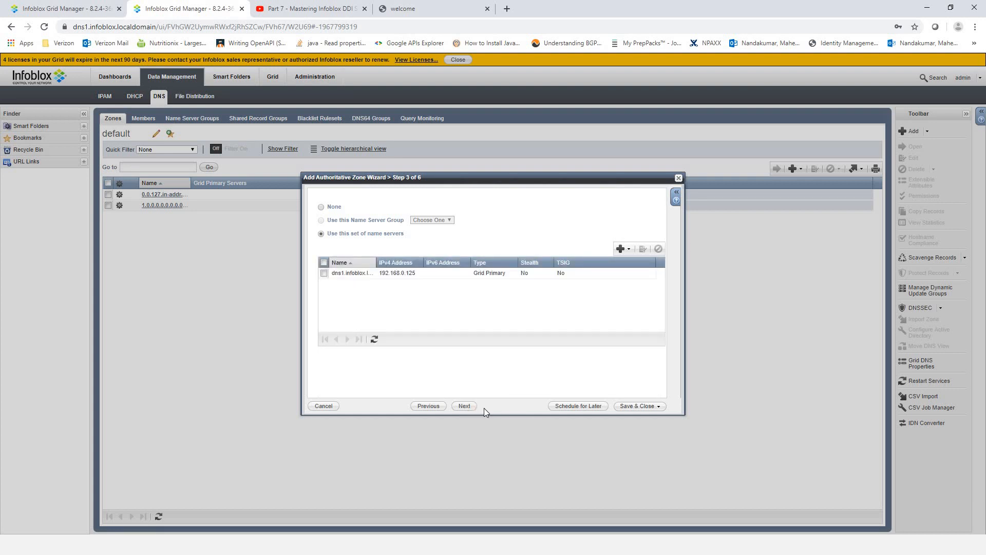
click(637, 406)
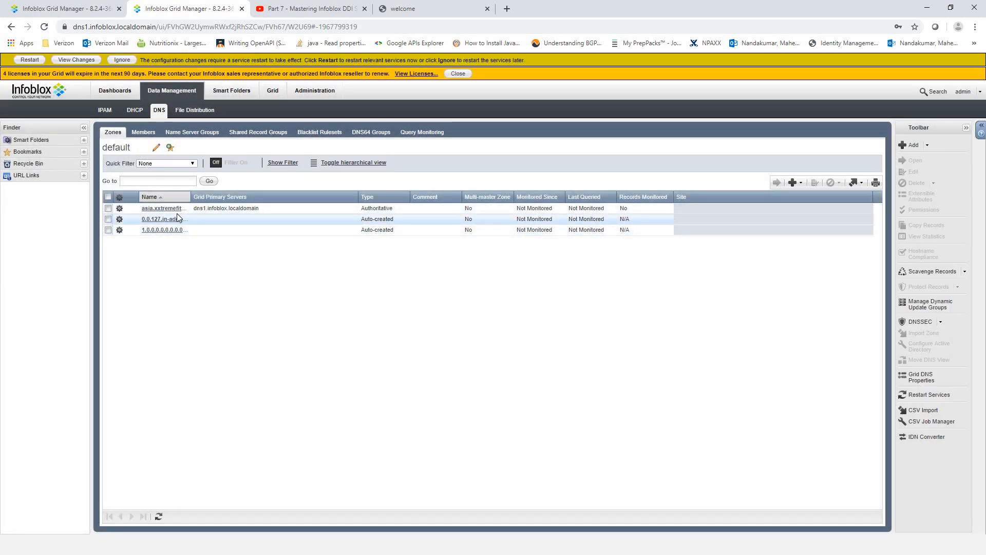
- Restart DNS services on dns1
drag(197, 195, 269, 196)
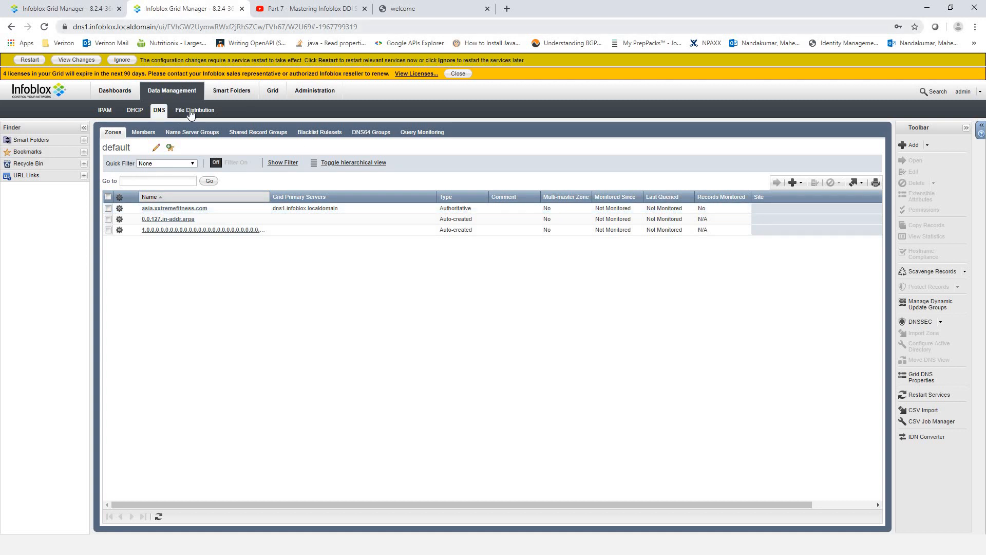
click(30, 60)
click(640, 427)
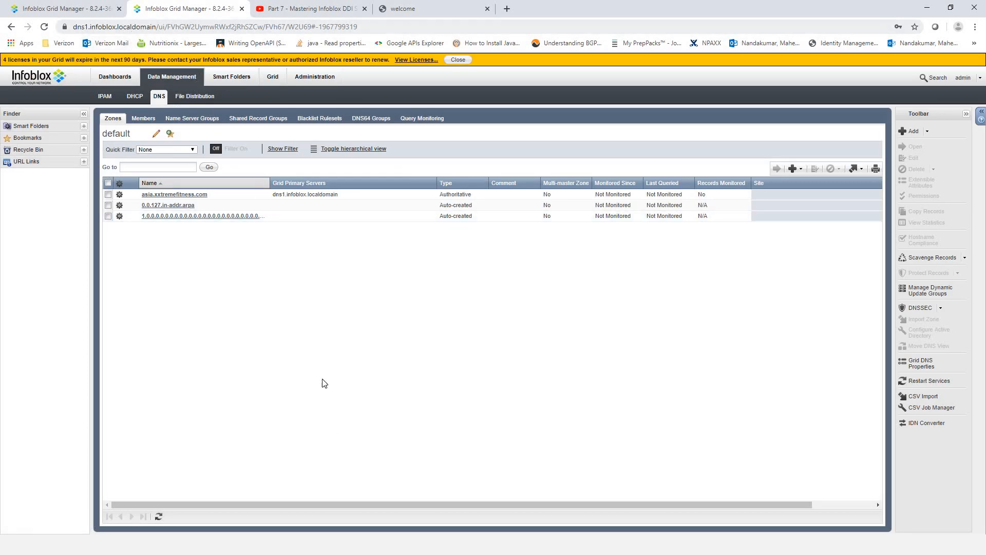
- Add an A record host5 at 5.5.5.5 in asia.xxtremefitness.com
click(170, 194)
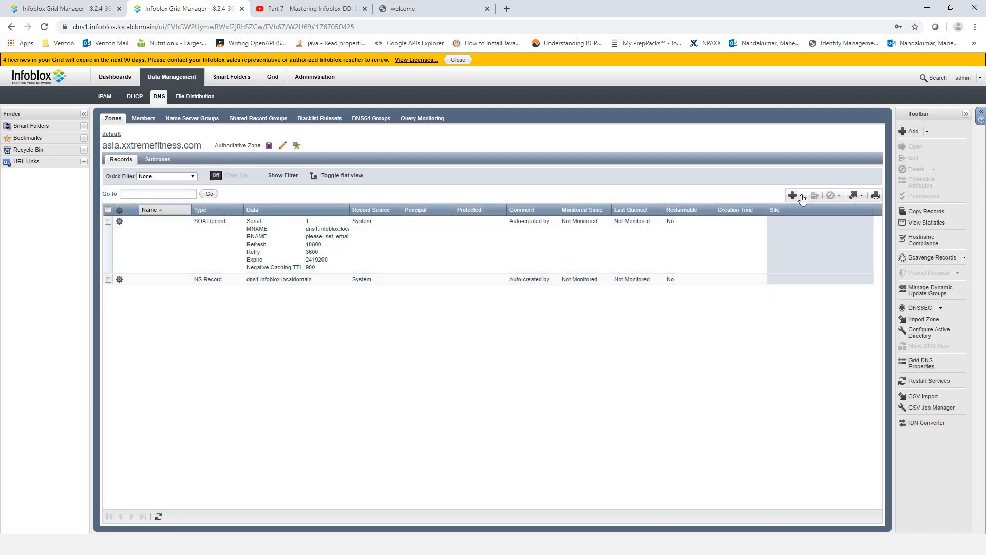
click(802, 197)
mouse_move(822, 221)
click(874, 224)
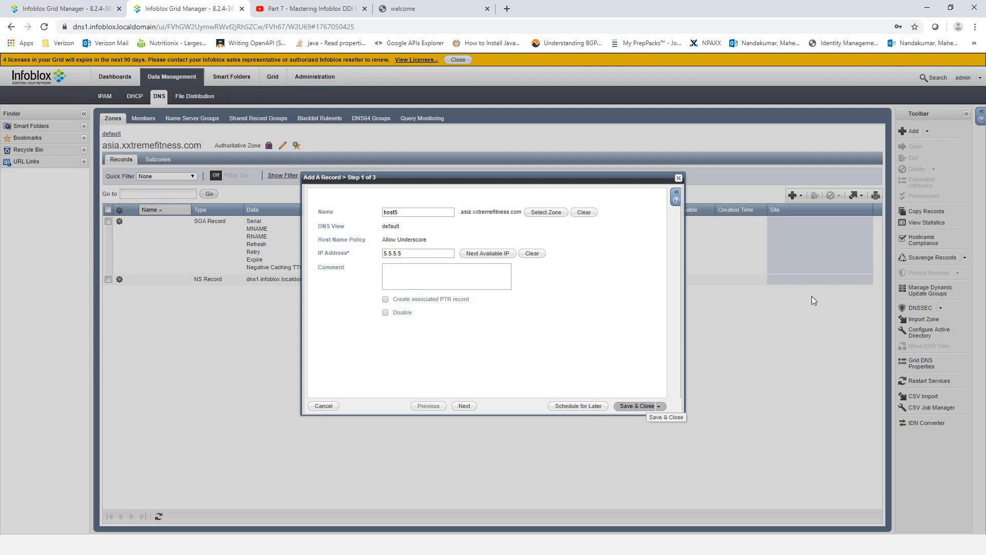
click(637, 406)
- Add an A record host6 at 6.6.6.6 without an associated PTR record
click(795, 195)
mouse_move(814, 221)
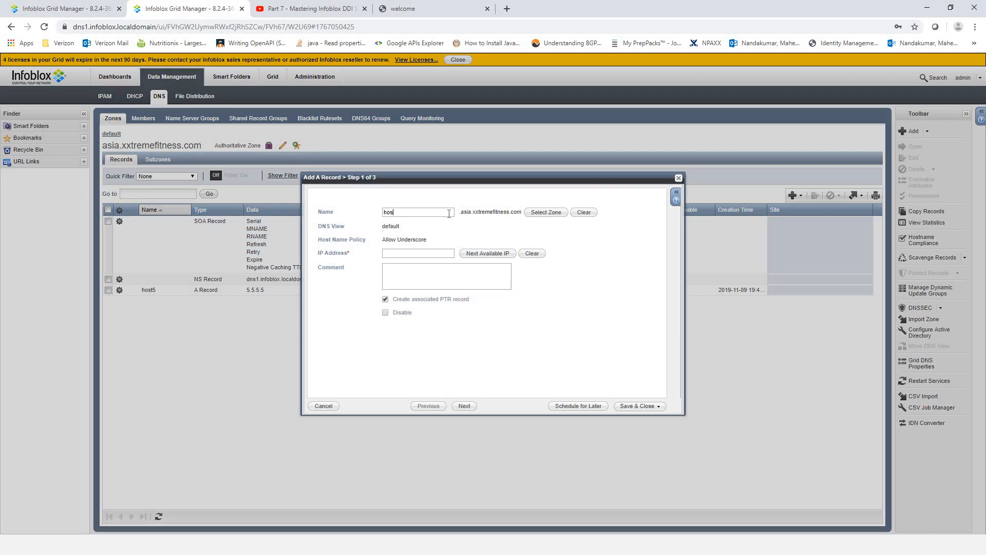
text(6)
click(447, 252)
text(5.5.5)
text(6)
click(385, 299)
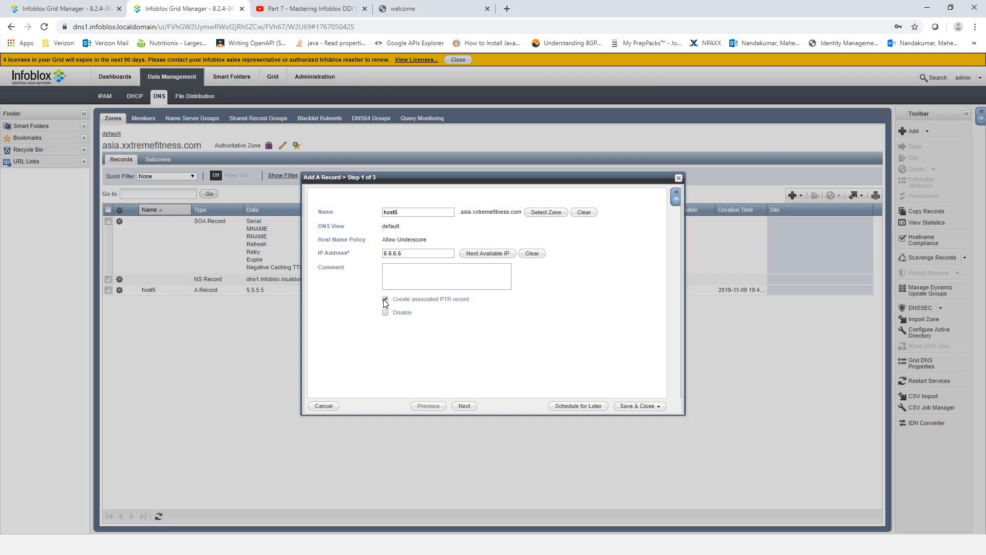
click(637, 407)
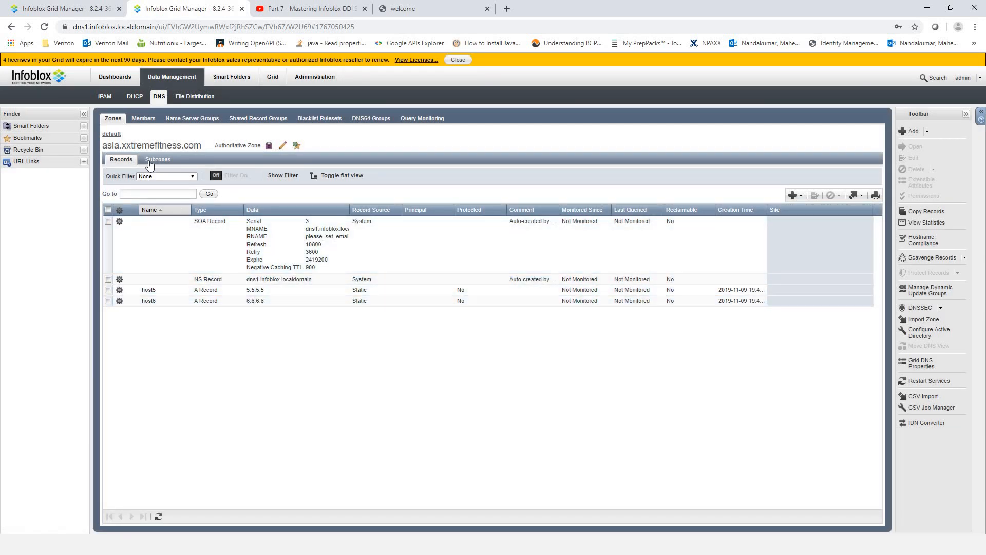
- Advance the asia delegation wizard to name servers and add an empty entry
click(75, 8)
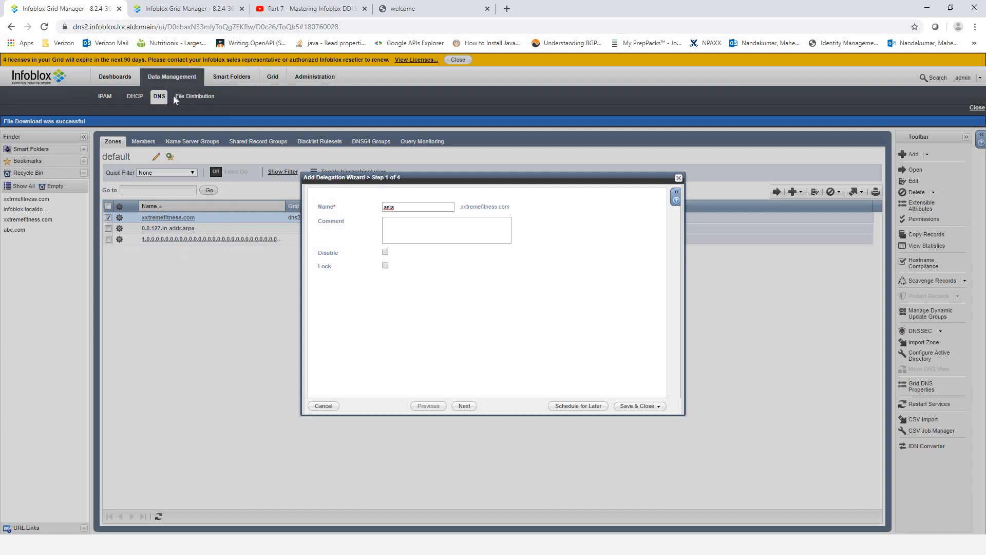
drag(157, 26, 71, 26)
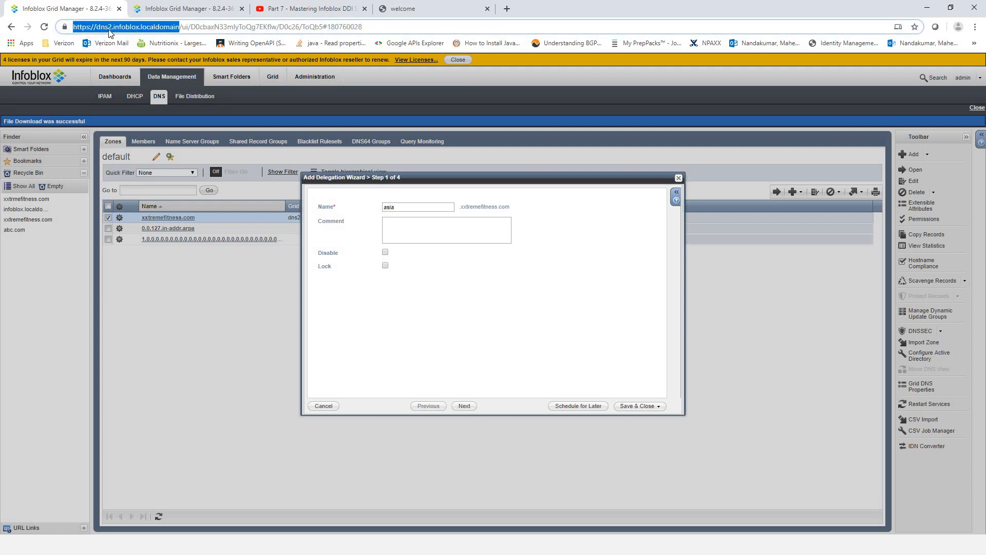
click(464, 410)
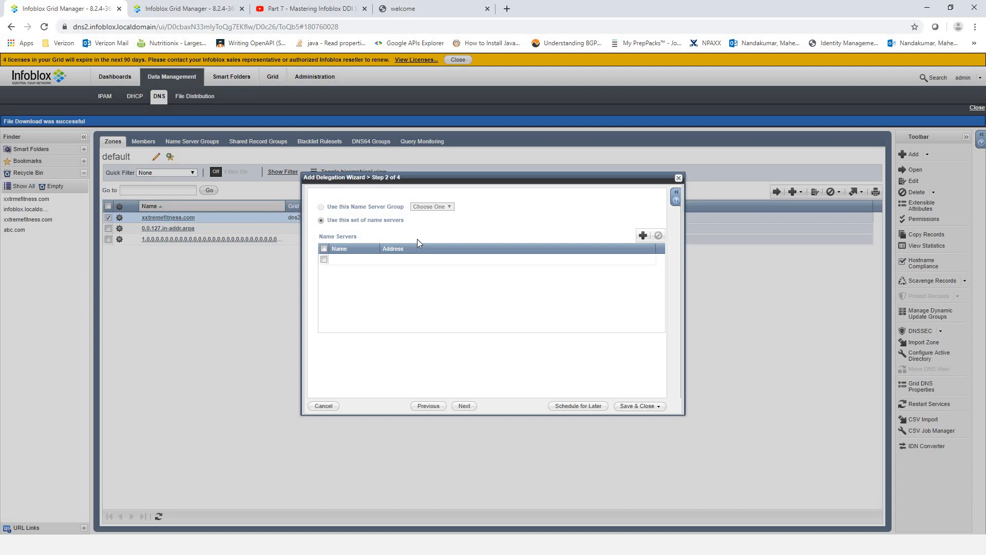
click(340, 259)
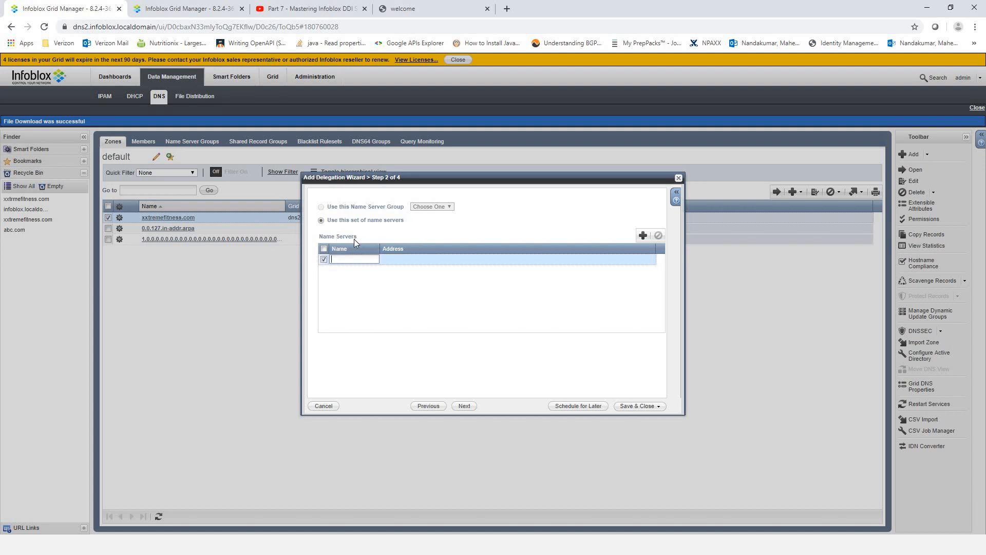
click(410, 255)
click(366, 263)
- Enter dns1.infoblox.localdomain, copied from the dns1 tab's address, as the name server
click(188, 8)
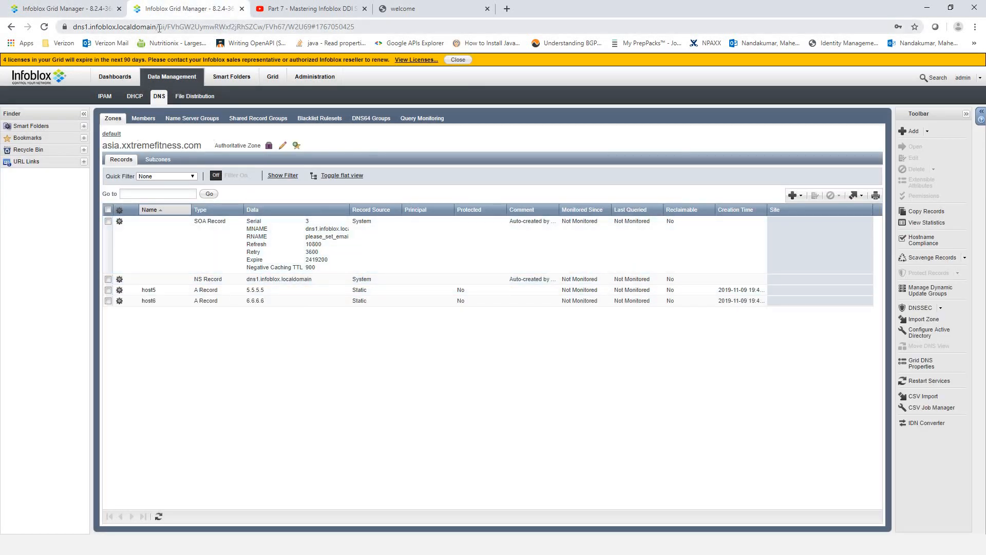
drag(156, 27, 77, 27)
right_click(119, 27)
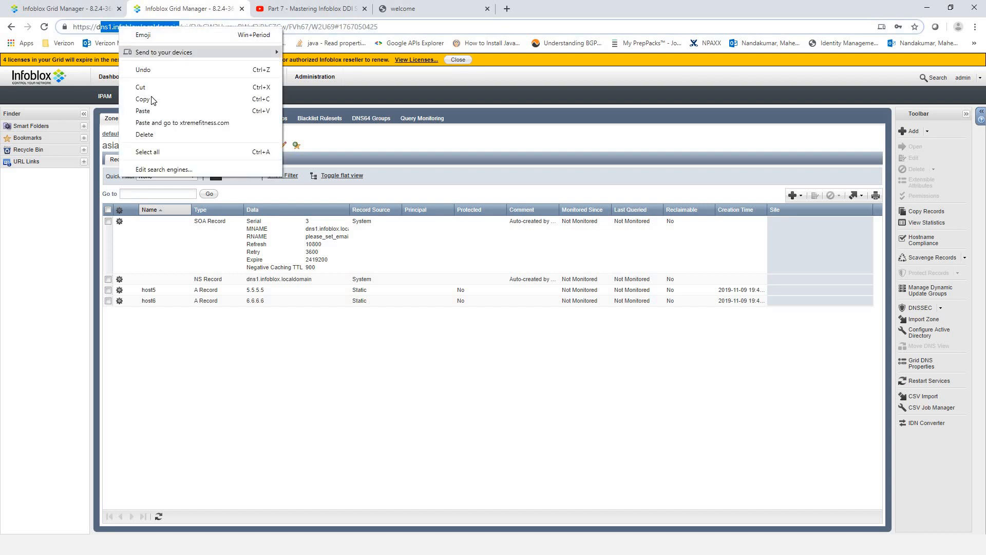
click(60, 10)
click(355, 260)
text(d)
key(ctrl+v)
drag(379, 248, 466, 270)
- Paste 192.168.0.125 from the notes as its address and save the delegation
key(alt+Tab)
key(alt+Tab)
key(alt+Tab)
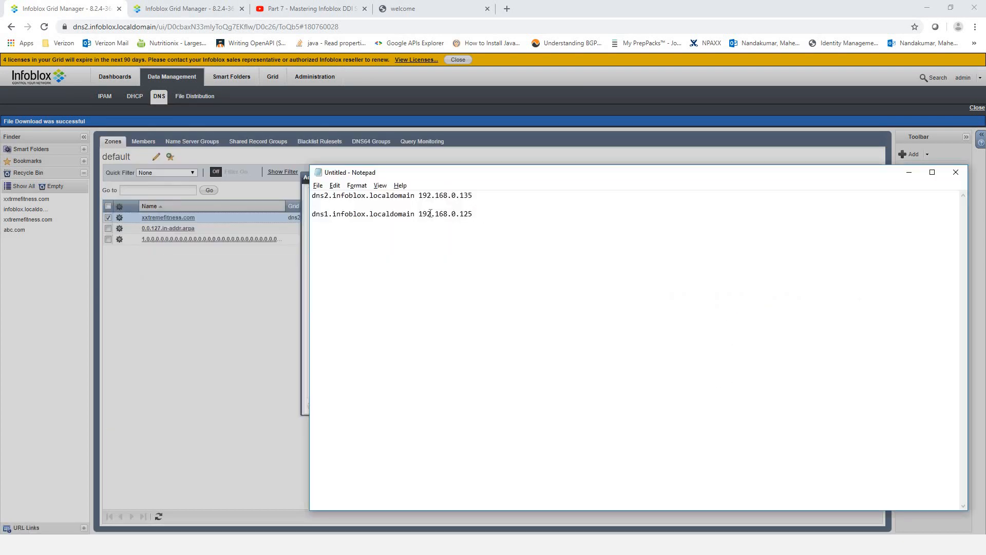
drag(473, 214, 418, 214)
right_click(435, 215)
click(459, 247)
click(296, 296)
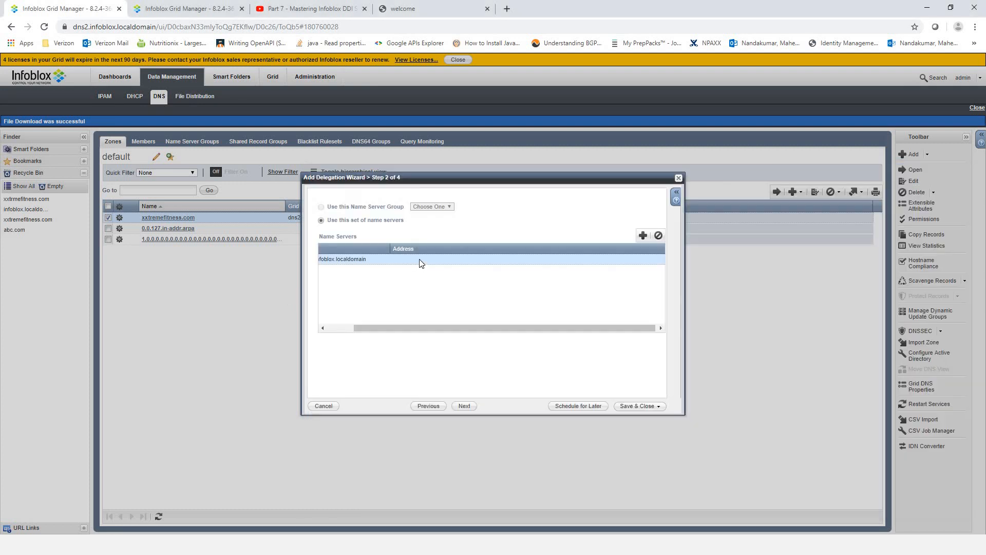
click(420, 260)
key(ctrl+v)
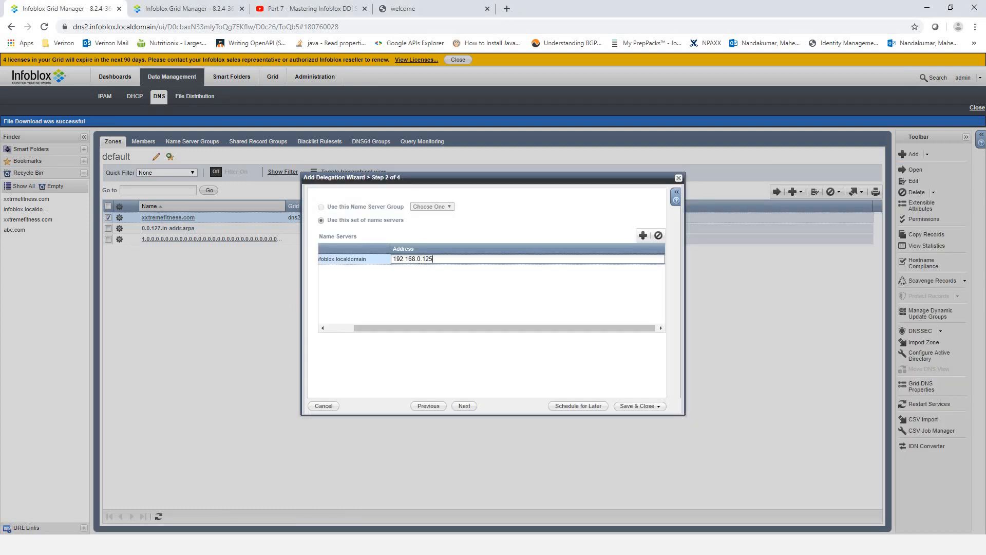
click(469, 407)
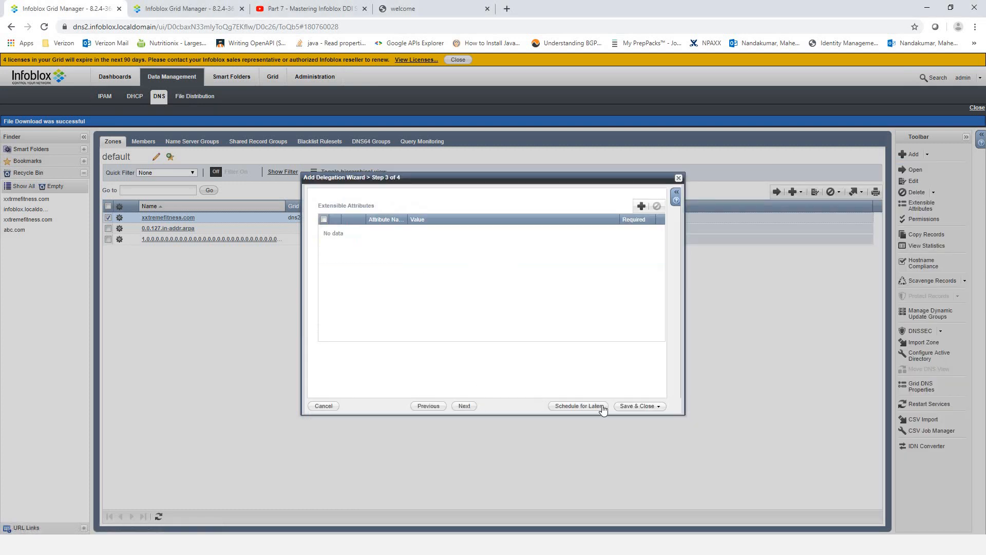
click(643, 407)
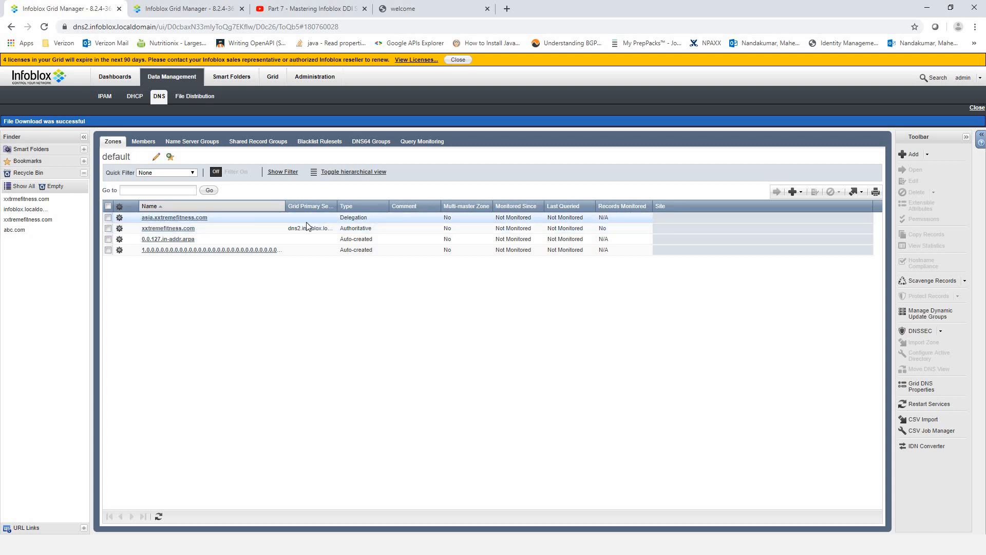
- Compare dns1's asia.xxtremefitness.com records with dns2's zone list, then open dns2's DNS members
click(161, 9)
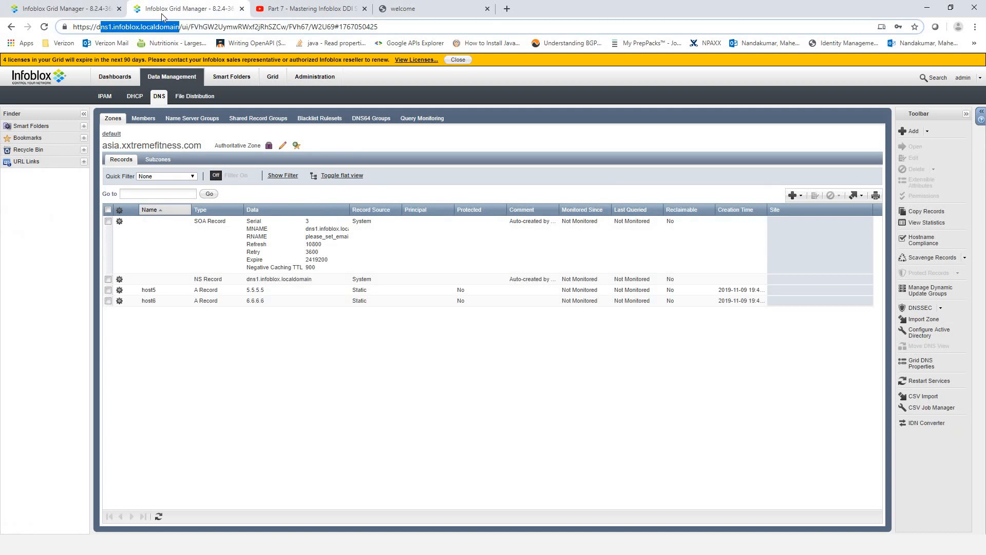
click(66, 9)
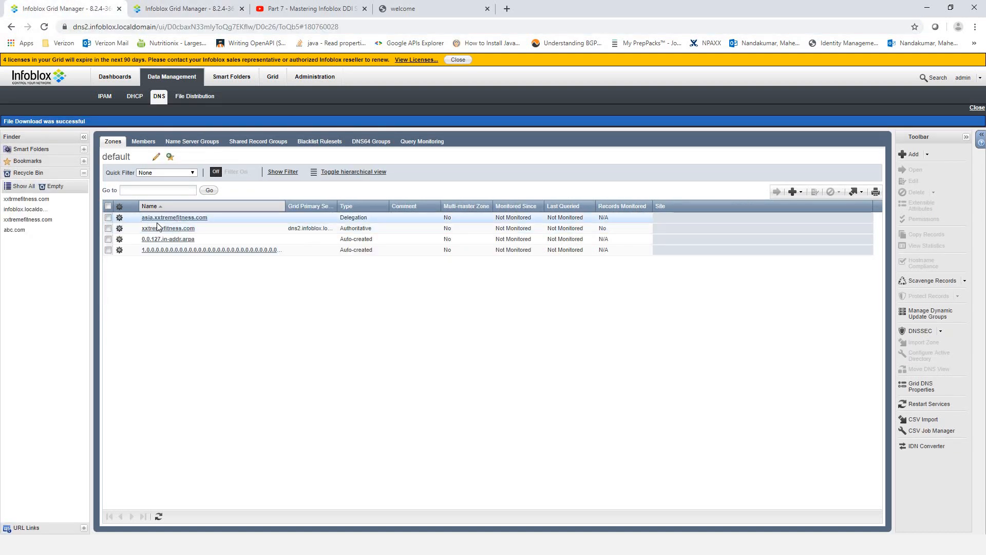
click(174, 10)
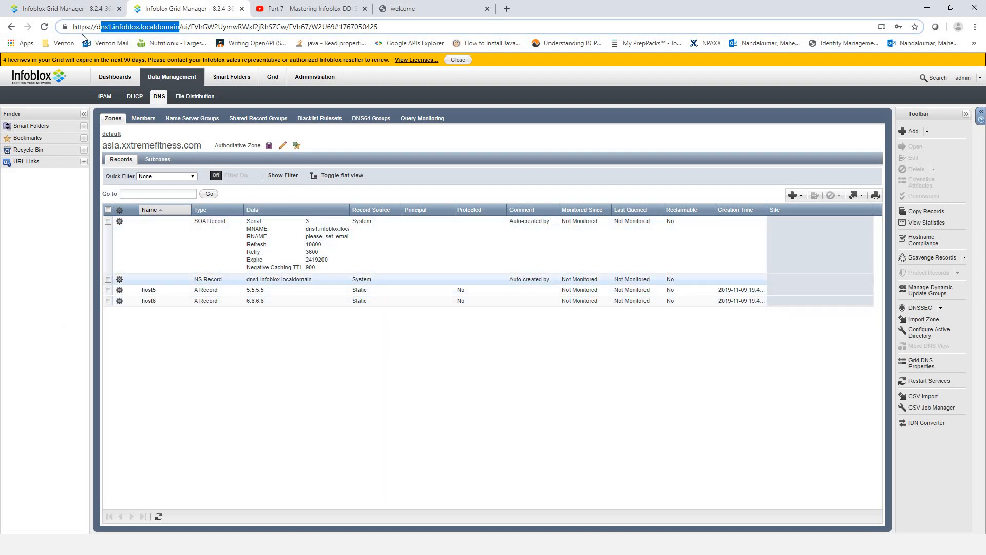
click(61, 5)
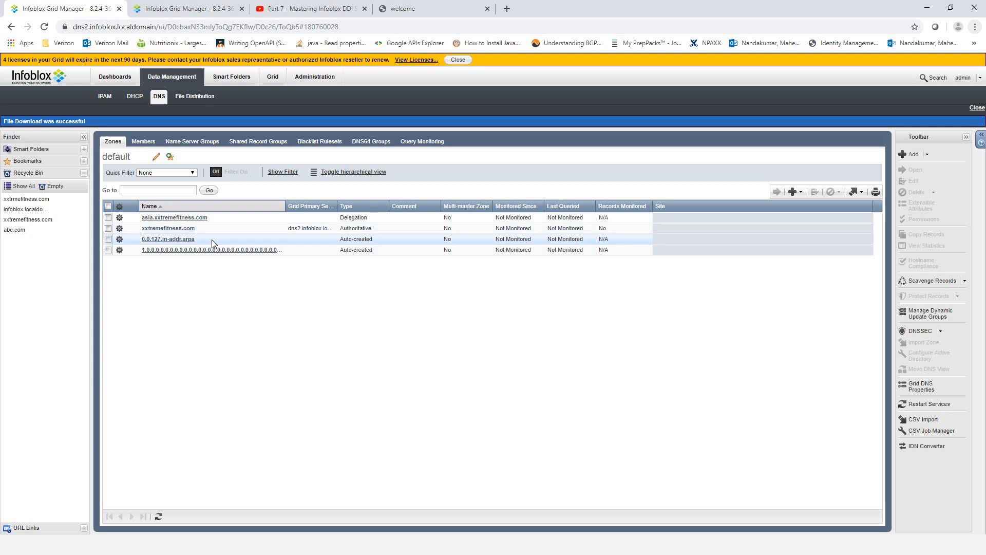
click(154, 25)
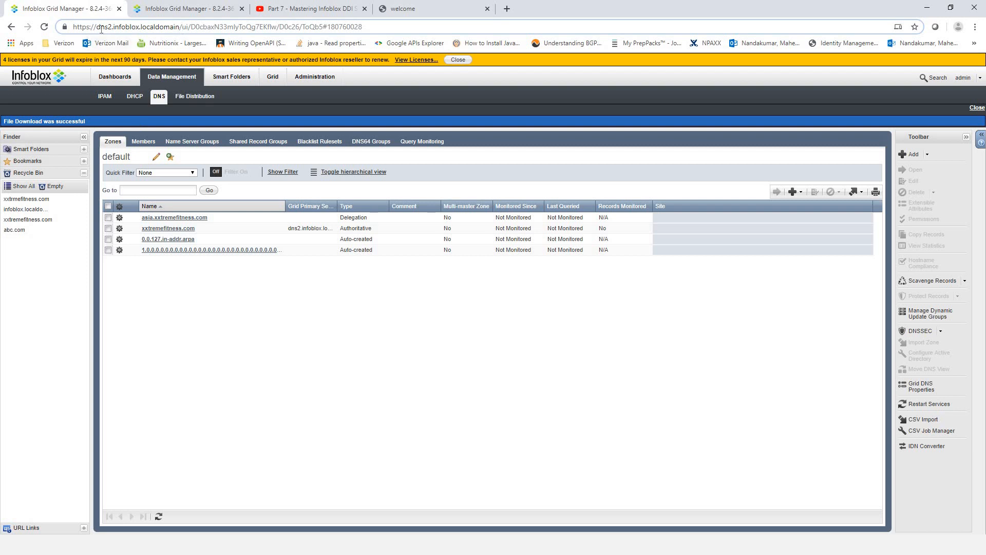
click(169, 13)
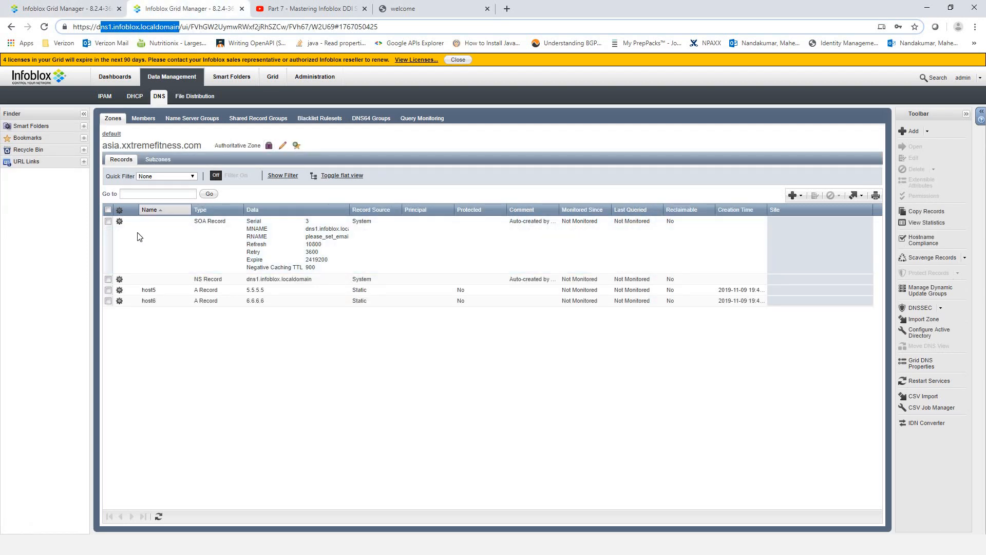
click(205, 139)
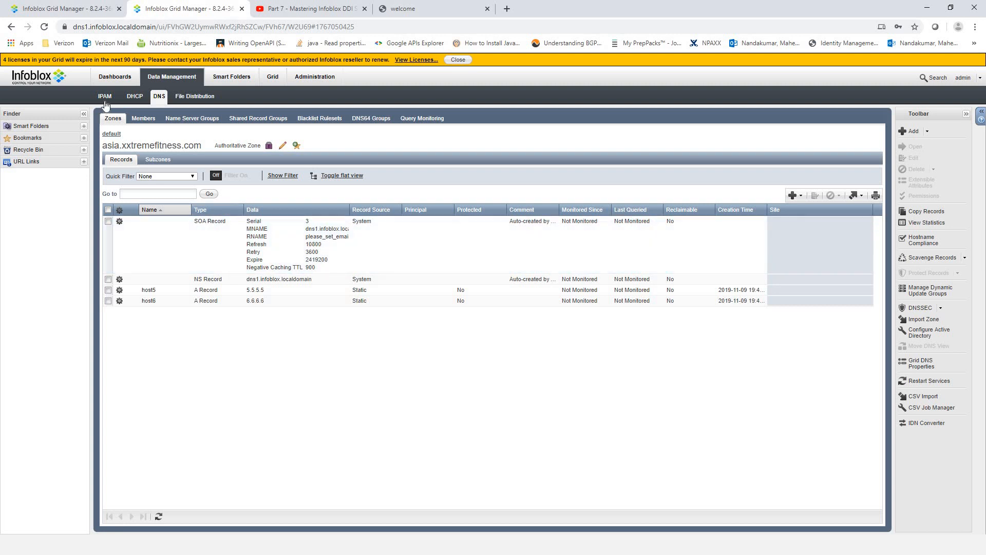
click(71, 9)
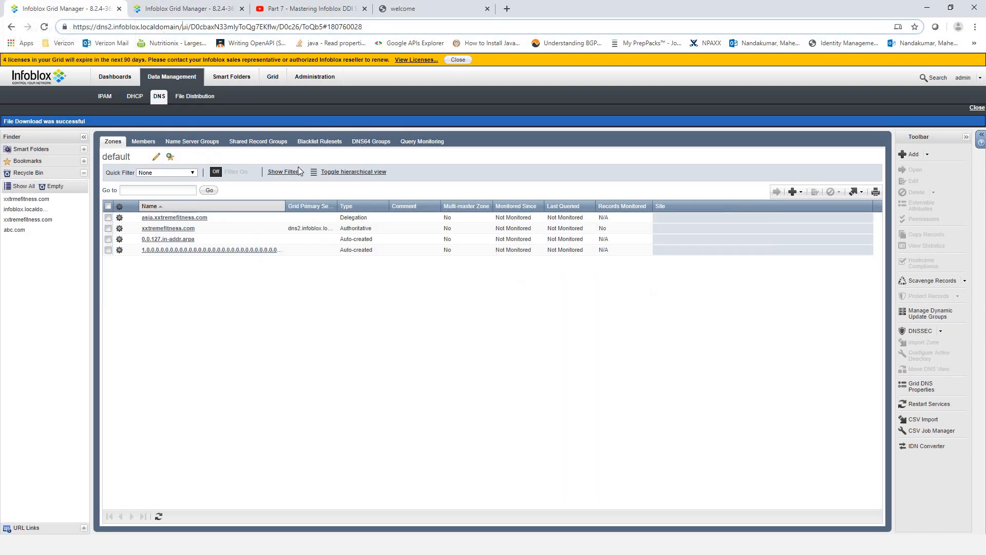
click(212, 13)
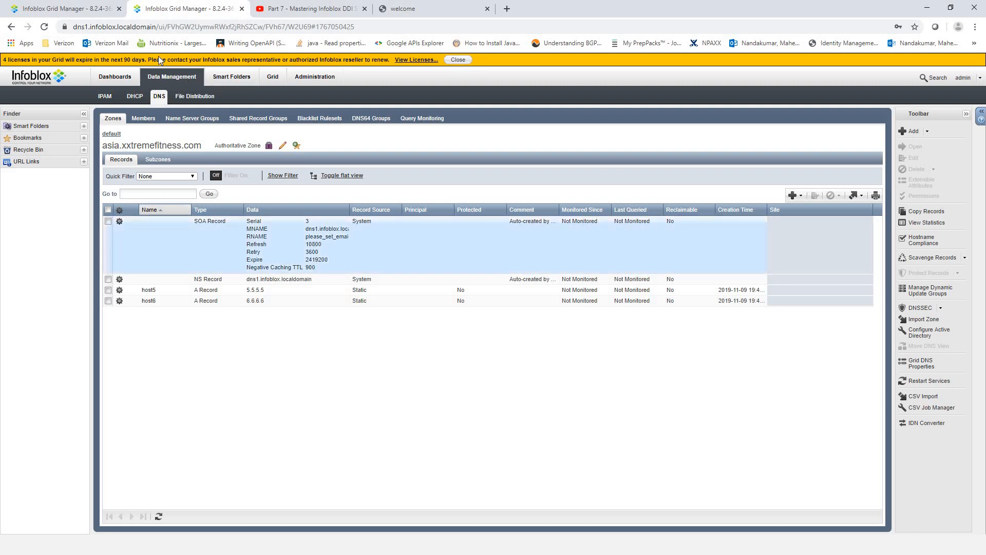
click(72, 9)
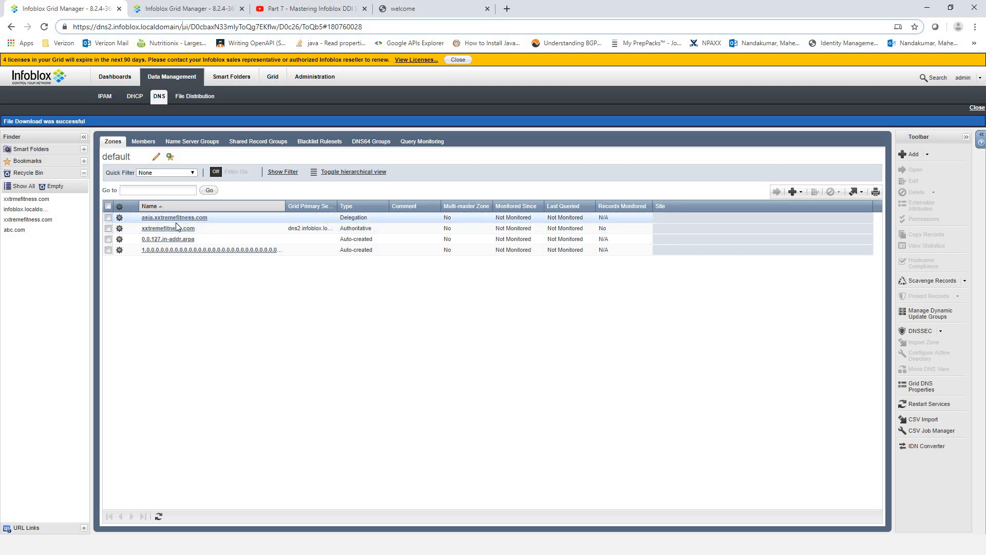
click(159, 15)
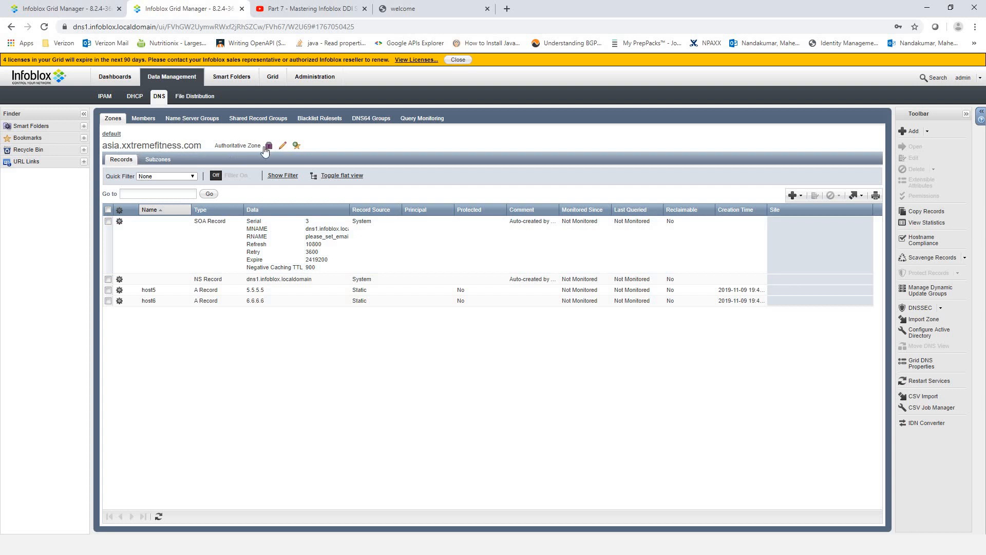
click(72, 9)
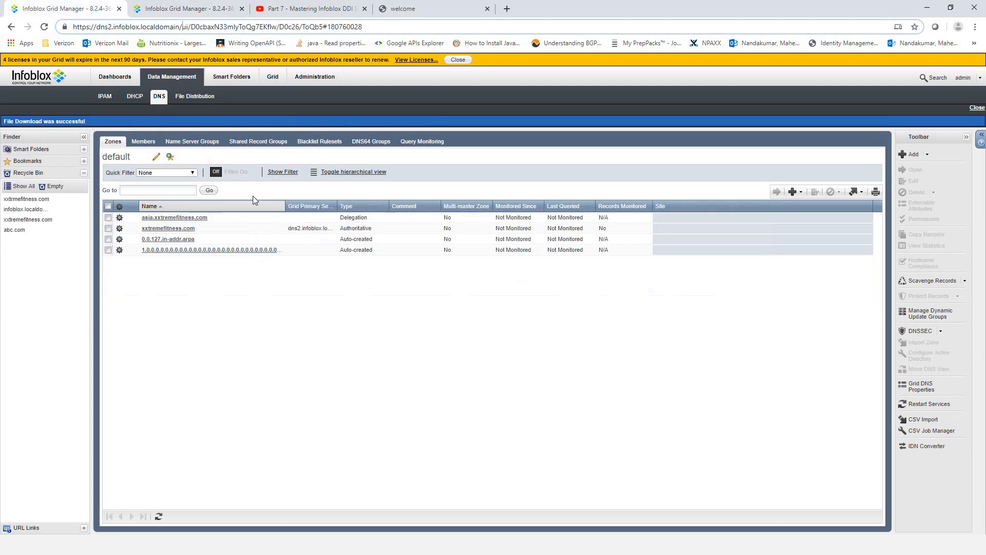
click(144, 143)
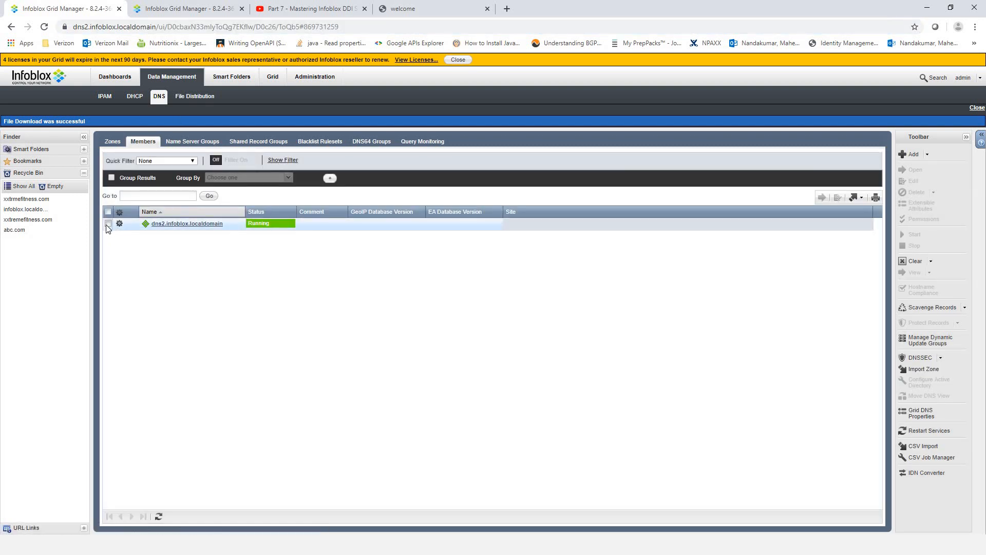
- Enable Allow recursion in dns2.infoblox.localdomain's Member DNS Properties under Queries
click(108, 225)
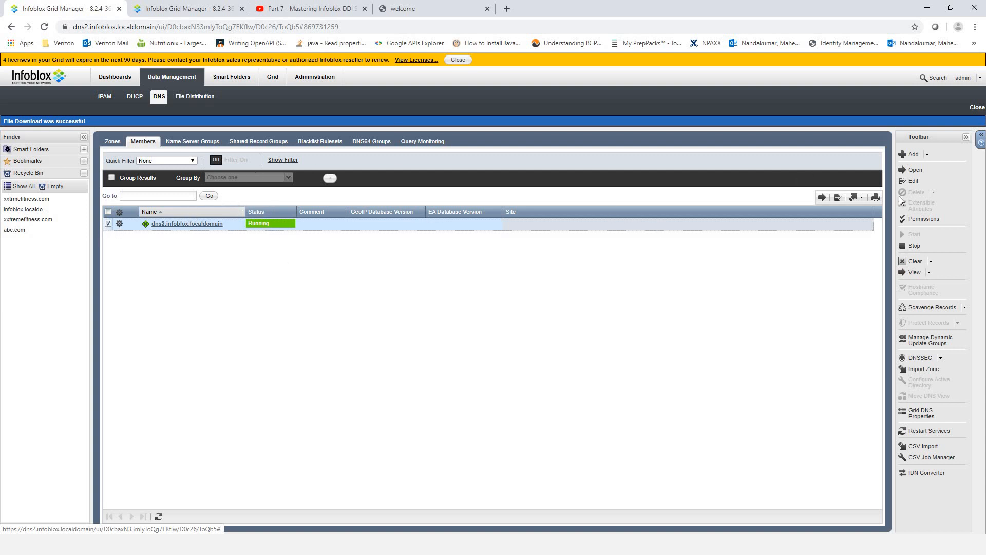
click(912, 181)
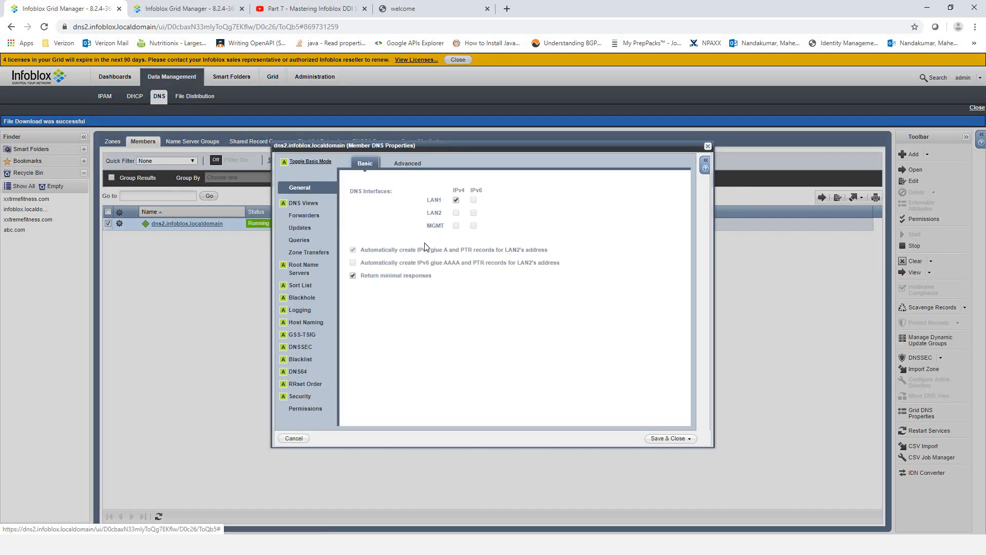
click(300, 240)
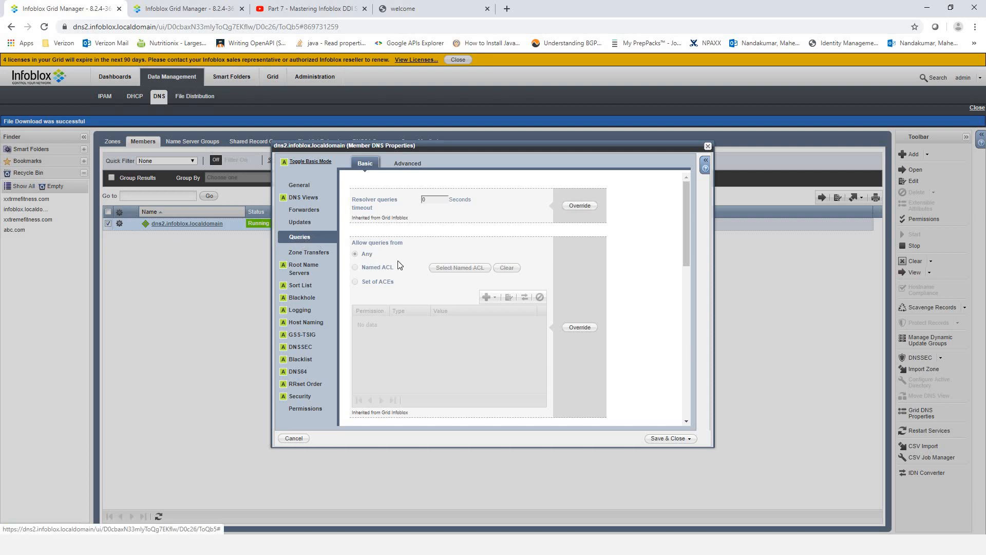
scroll(378, 328, down, 3)
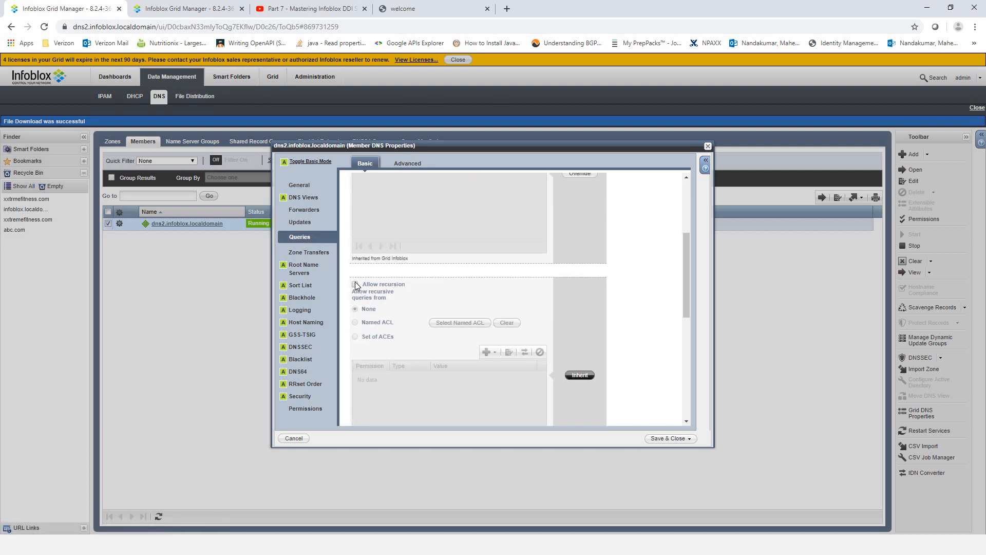
click(355, 285)
drag(368, 286, 406, 290)
click(398, 308)
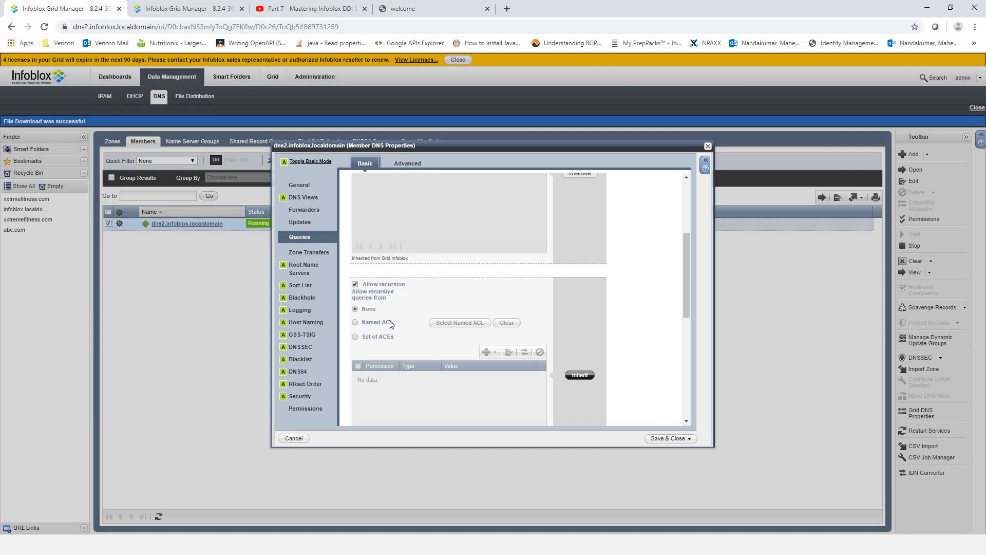
drag(353, 327, 356, 313)
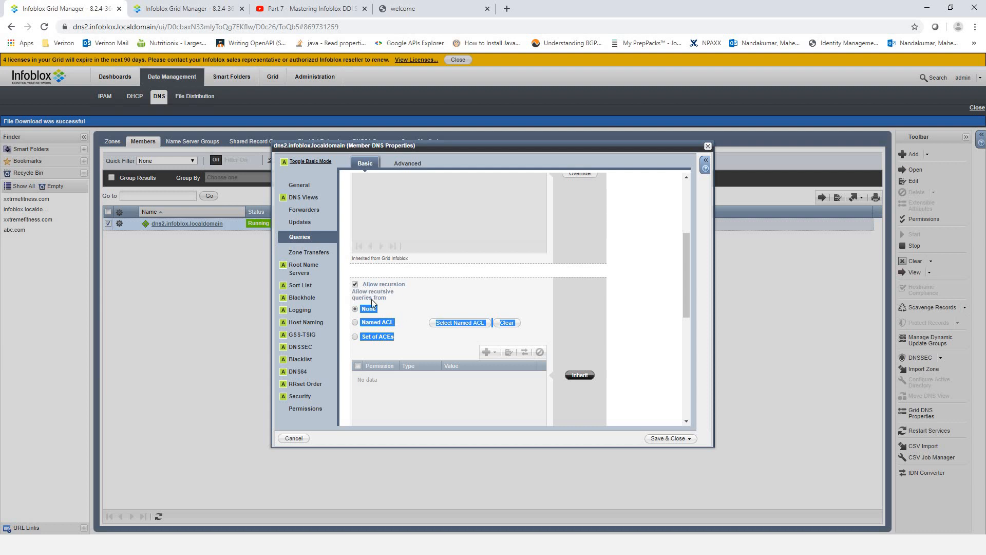
click(429, 290)
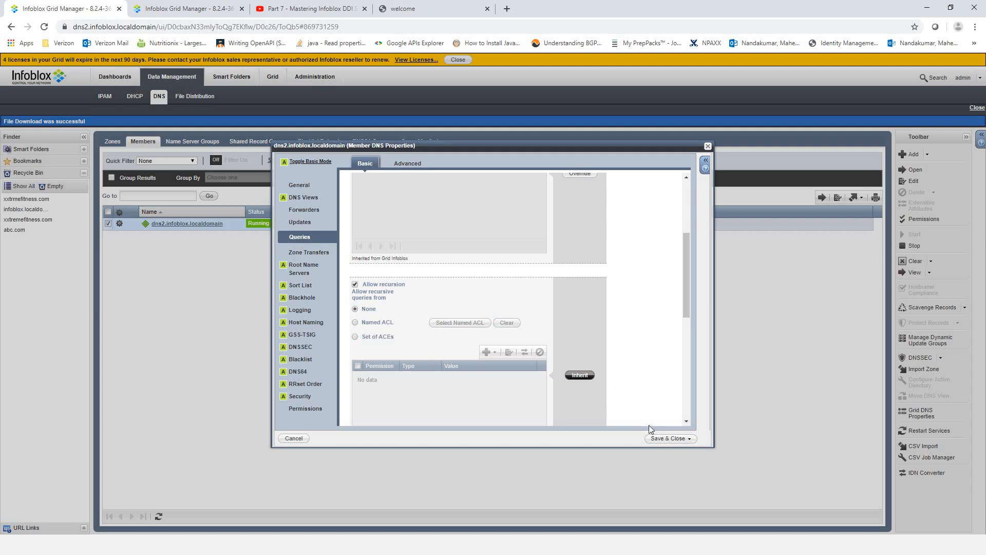
- Save dns2's recursion setting, restart grid services, and select the dns2.infoblox.localdomain member
click(661, 440)
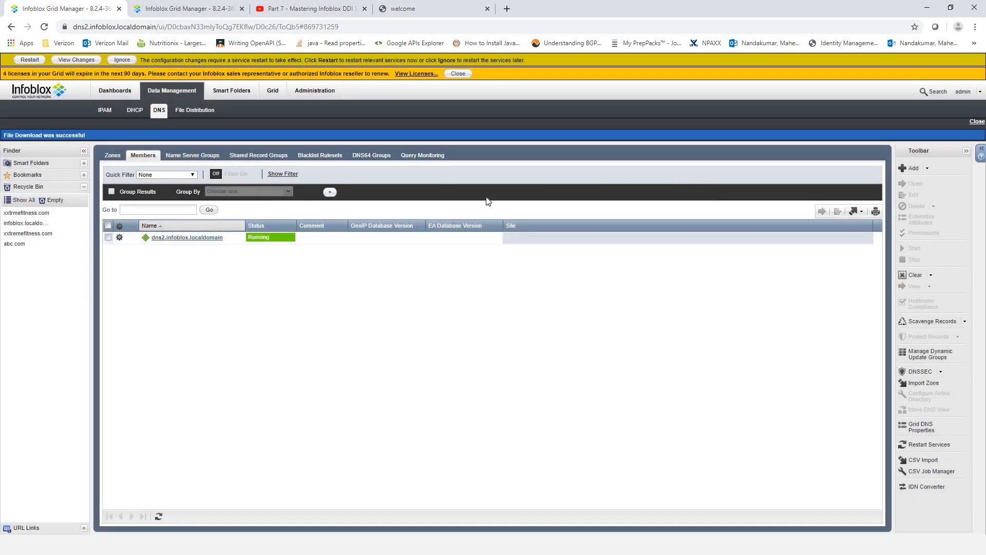
click(30, 60)
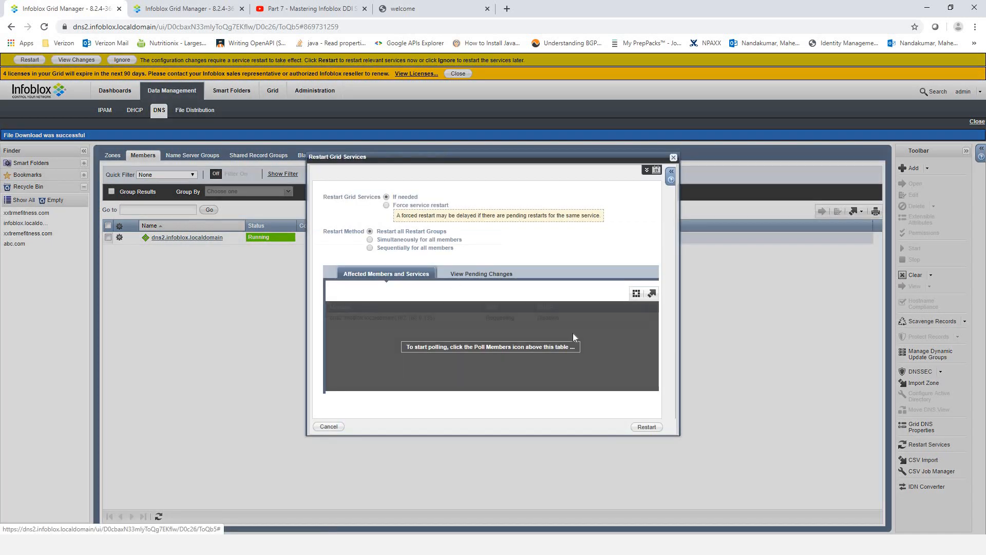
click(644, 429)
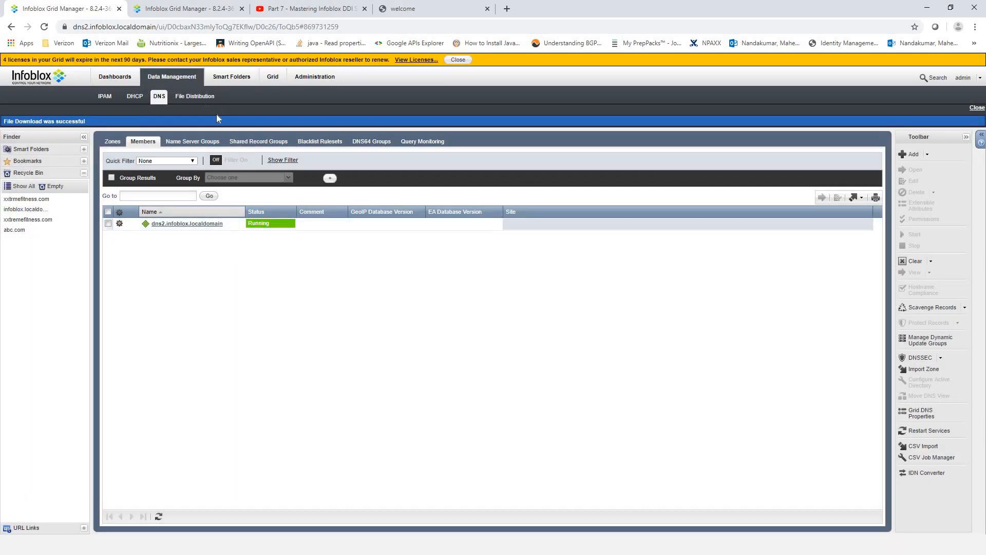
click(236, 223)
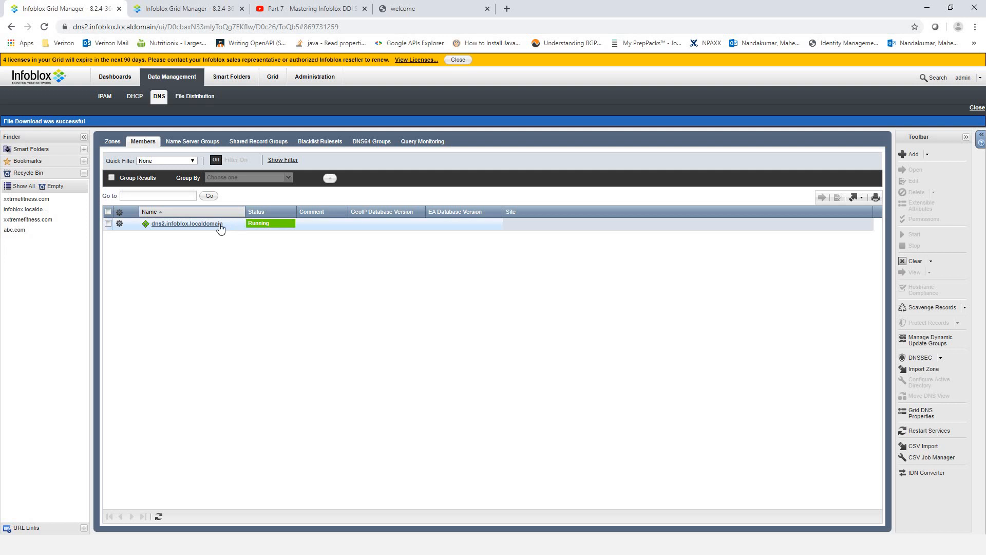
- Bring the nslookup console forward and drag it aside to reveal dns2's Running status
key(alt+Tab)
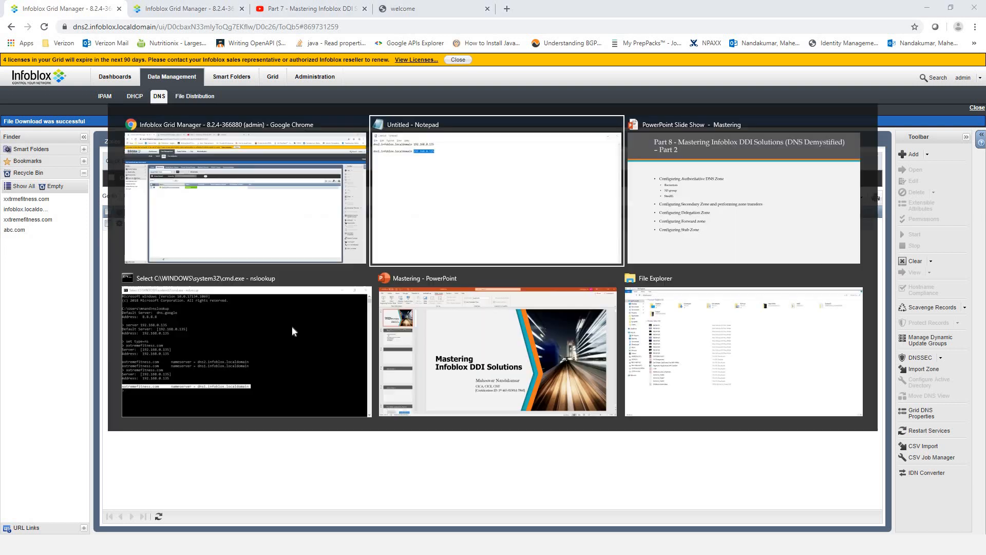
key(alt+Tab)
key(alt+Tab)
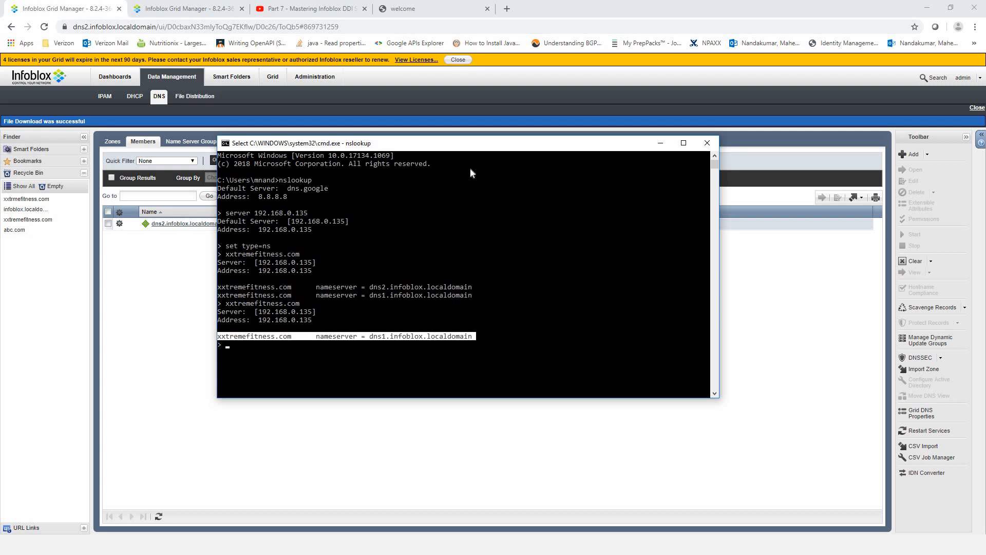
click(429, 278)
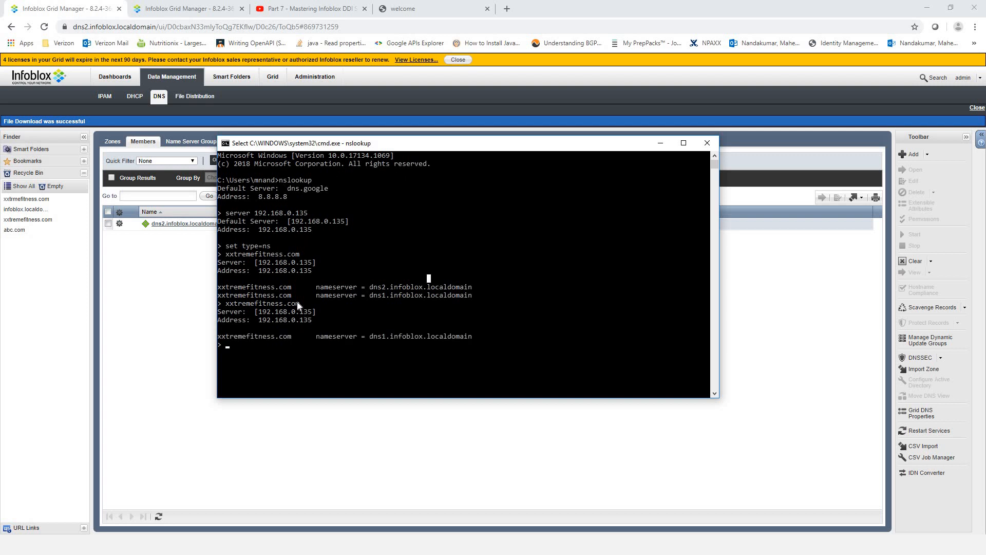
click(291, 359)
drag(339, 150, 500, 170)
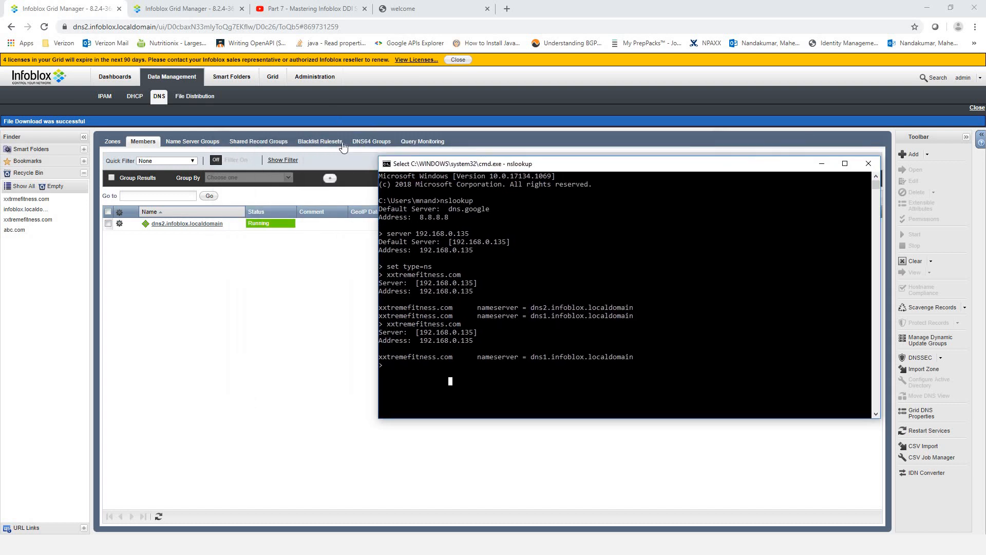
- Copy the host5 record name from asia.xxtremefitness.com and paste it into Notepad below dns1
click(180, 10)
double_click(166, 290)
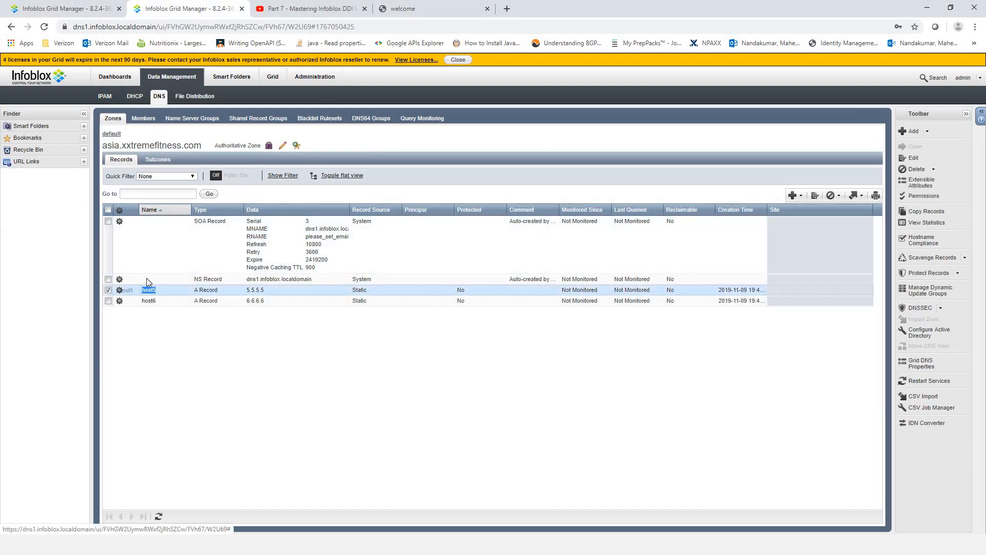
right_click(150, 290)
click(162, 300)
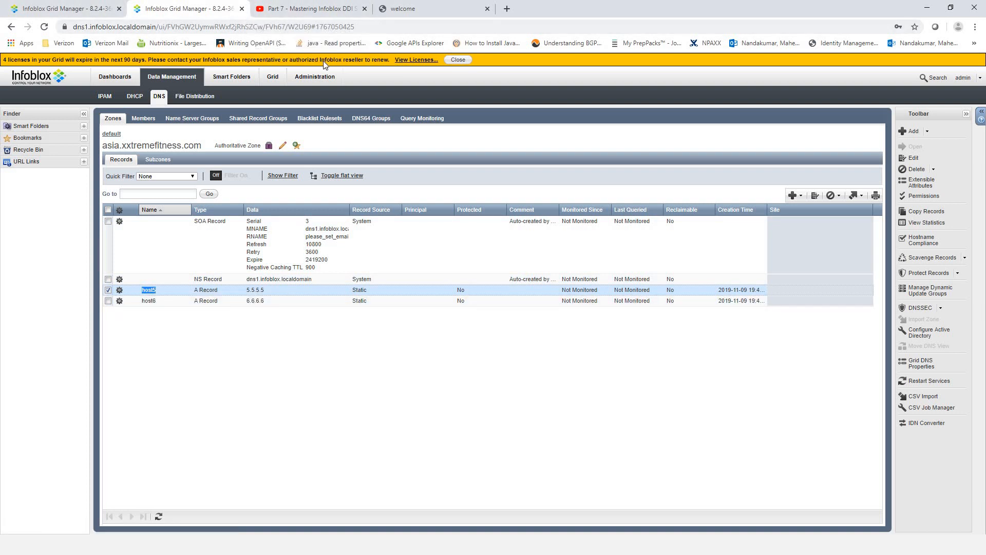
key(alt+Tab)
key(alt+Tab)
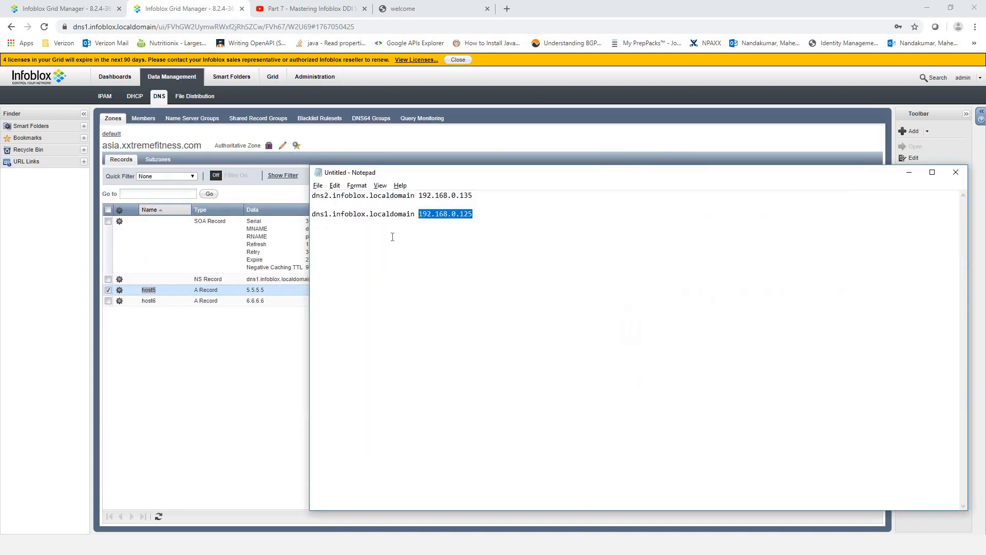
click(508, 219)
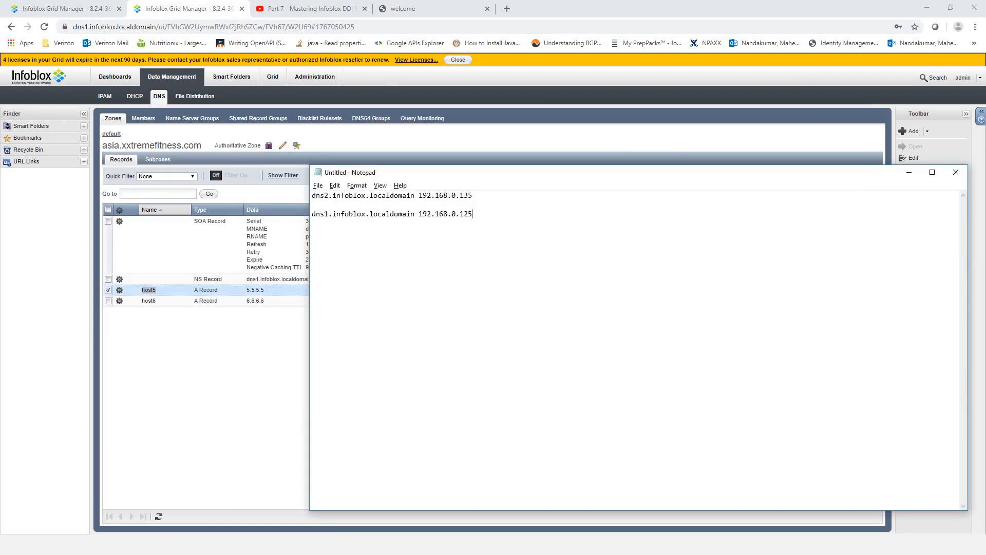
text(host5)
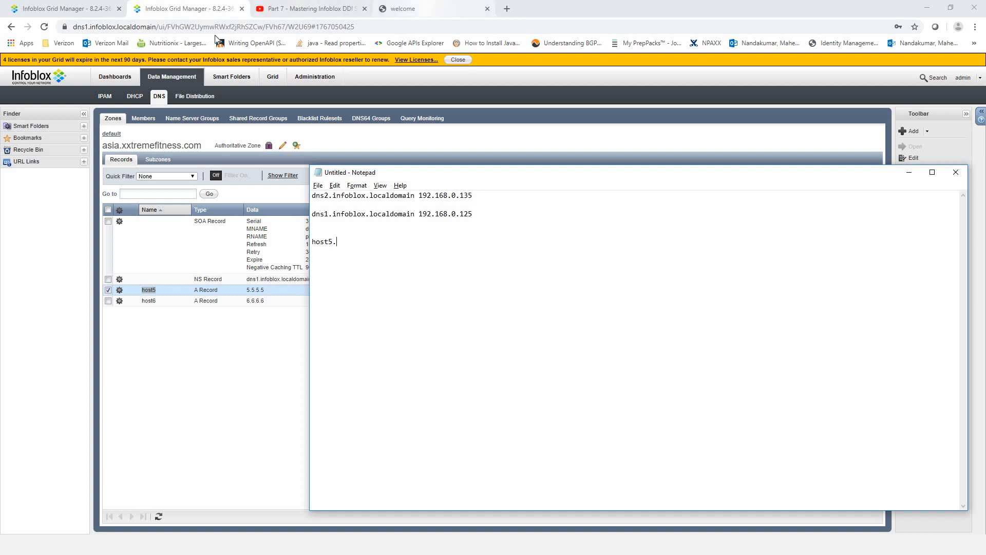
- Compose host5.xxtremefitness.com in Notepad using the domain copied from the website's address bar
click(418, 9)
right_click(153, 28)
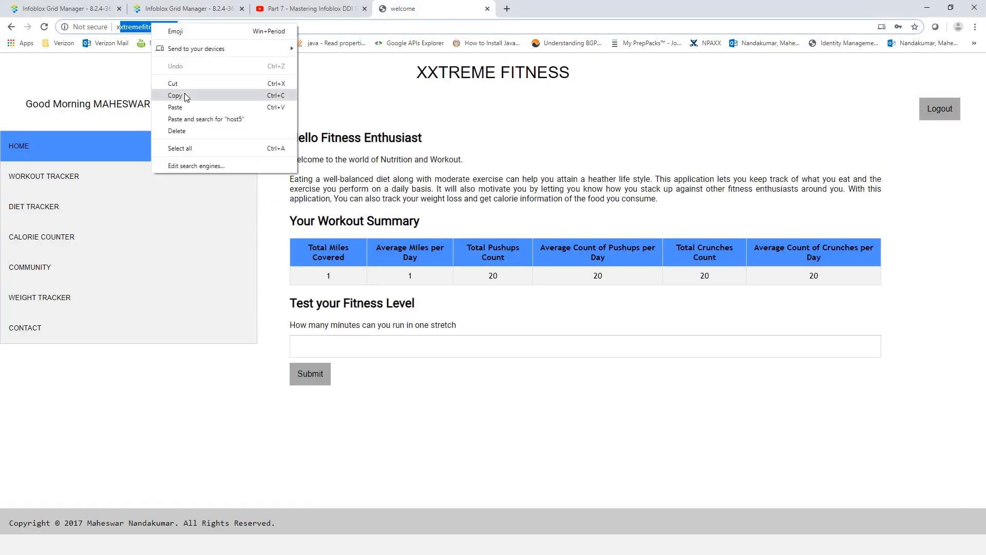
click(186, 96)
key(alt+Tab)
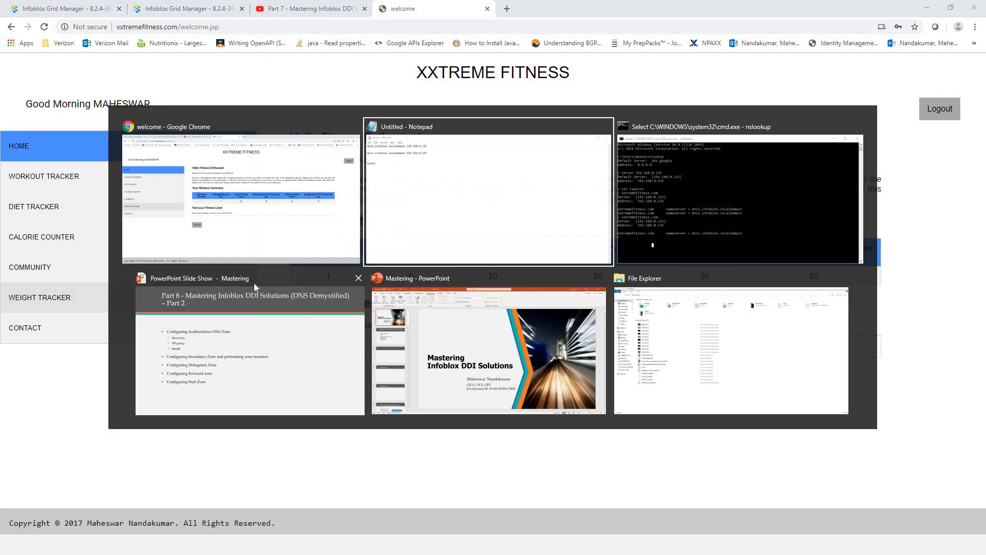
text(host5.)
text(xtremefitness.com)
text(x)
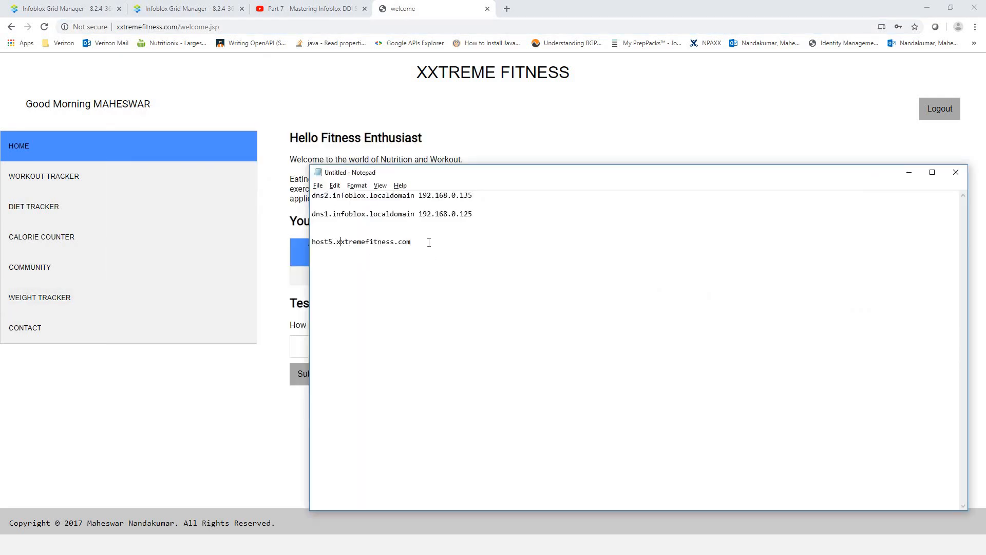
- Copy the host5.xxtremefitness.com line and bring the nslookup console back to the front
drag(411, 242, 312, 232)
right_click(358, 243)
click(394, 270)
click(73, 6)
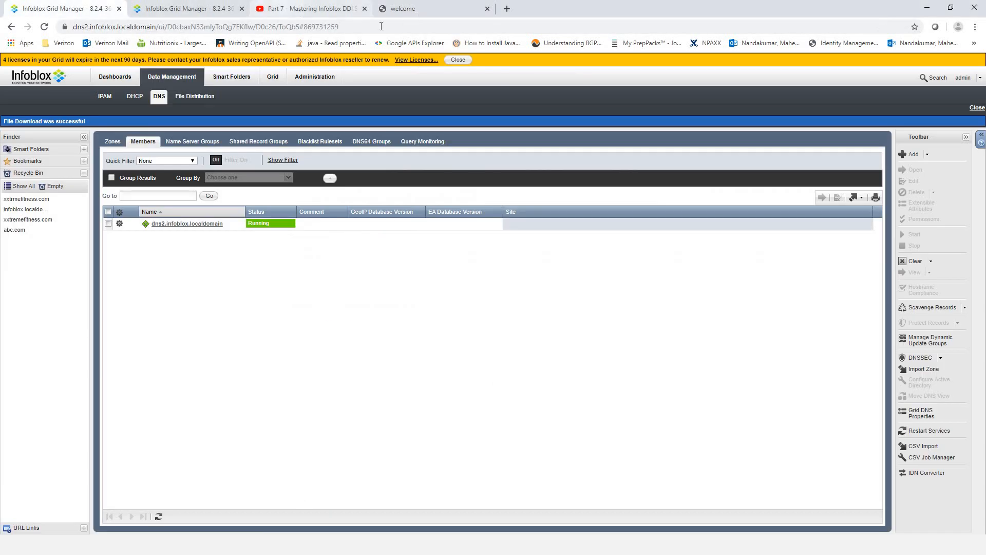
key(alt+Tab)
key(Tab)
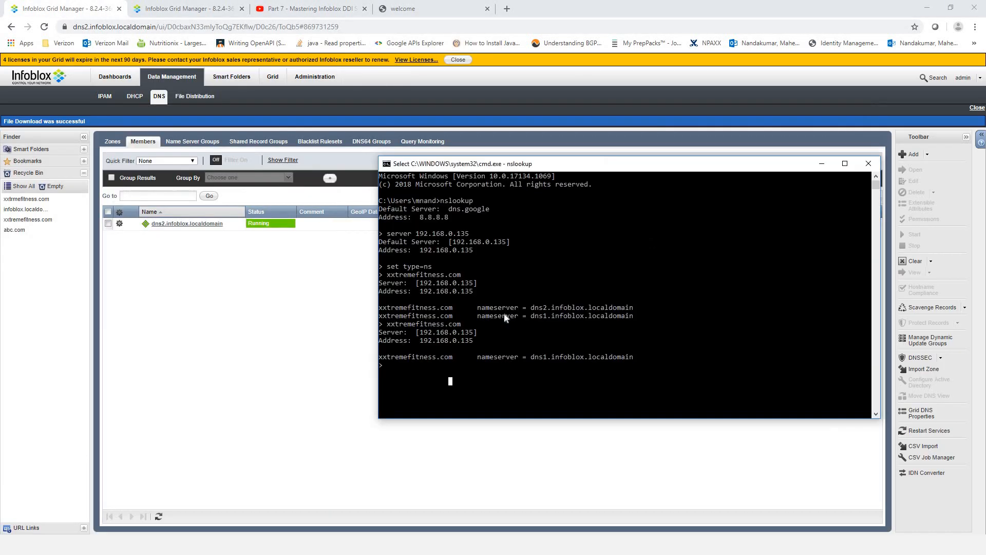
- Set the query type to A and look up host5.asia.xxtremefitness.com, which returns Server failed
click(459, 371)
text(set)
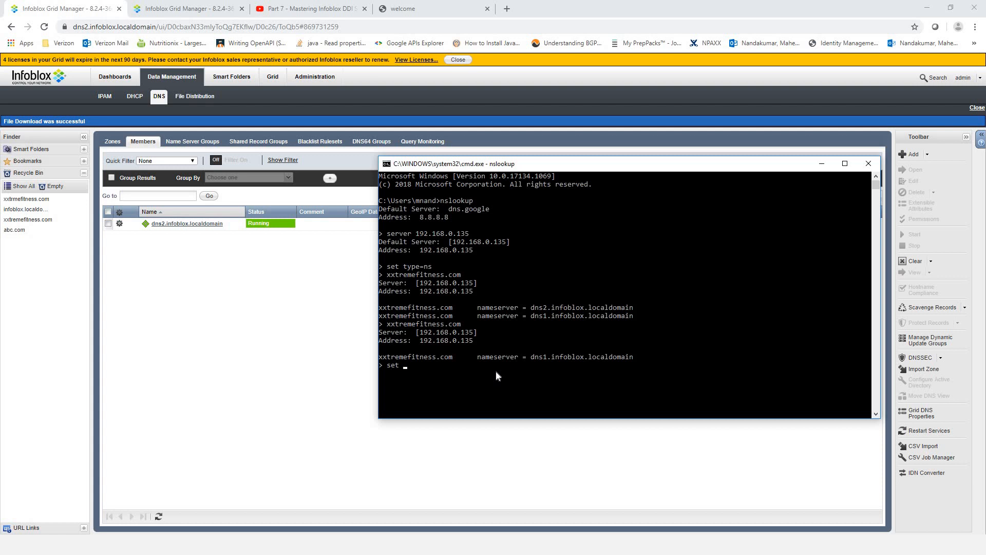
text( type=a)
key(Return)
text(host5.xxtremefitness.com)
key(Left)
key(Left)
key(Left)
key(Left)
key(Left)
key(Left)
key(Left)
key(Left)
key(Left)
key(Left)
key(Left)
key(Left)
key(Left)
key(Left)
key(Left)
key(Left)
key(Left)
key(Left)
text(asia.)
key(Return)
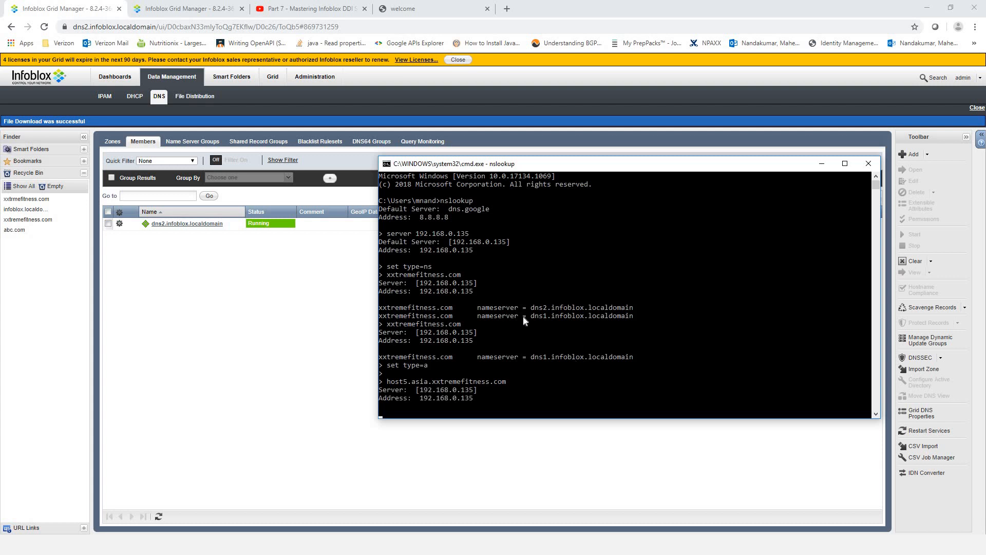
- Mark the Server failed error line, then return to Infoblox's zone list
drag(696, 383, 390, 385)
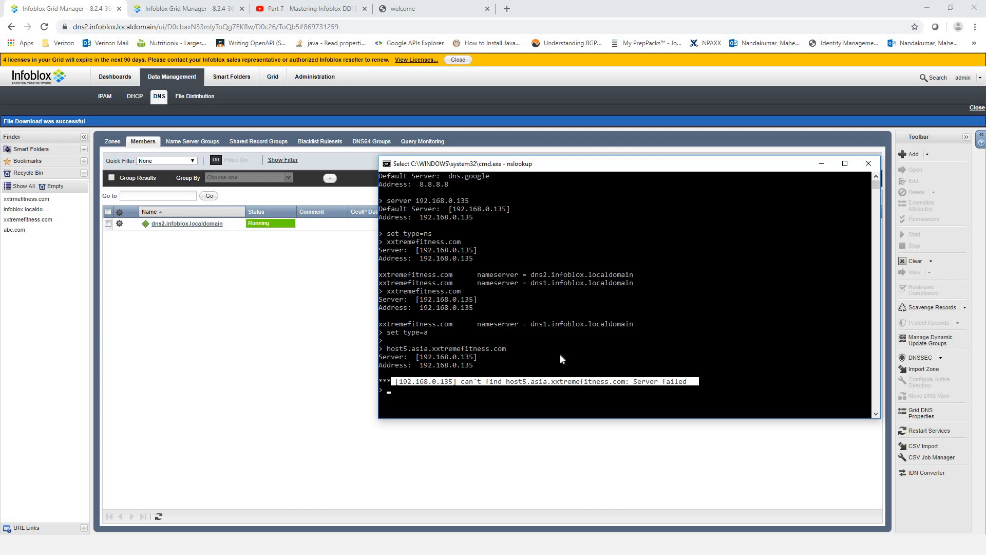
click(525, 340)
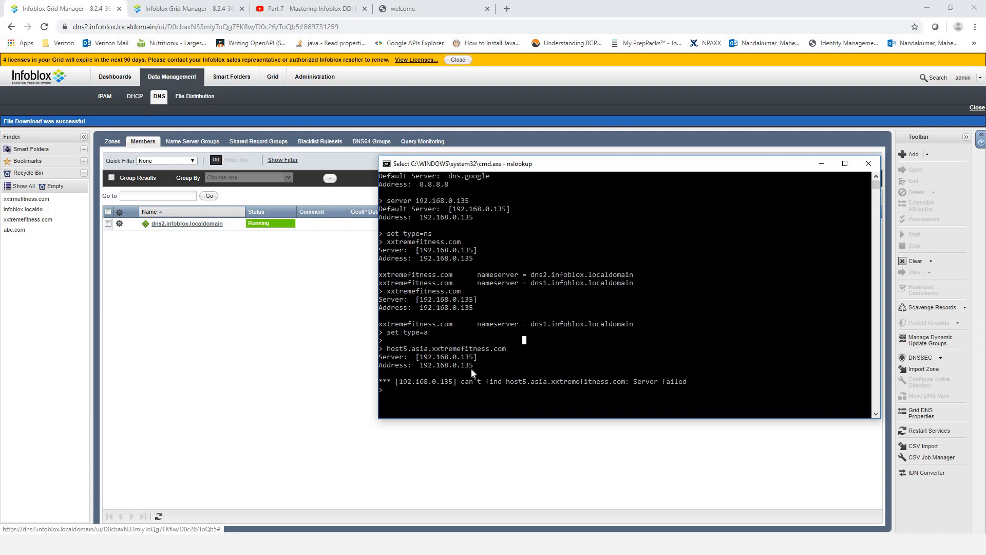
click(113, 141)
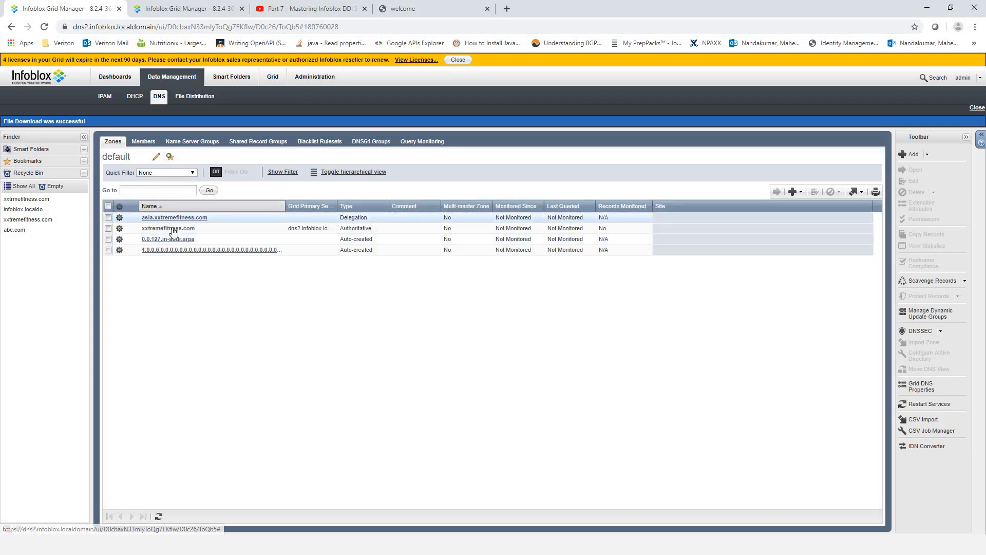
- Open the asia.xxtremefitness.com delegation editor and show its delegated name servers
click(174, 228)
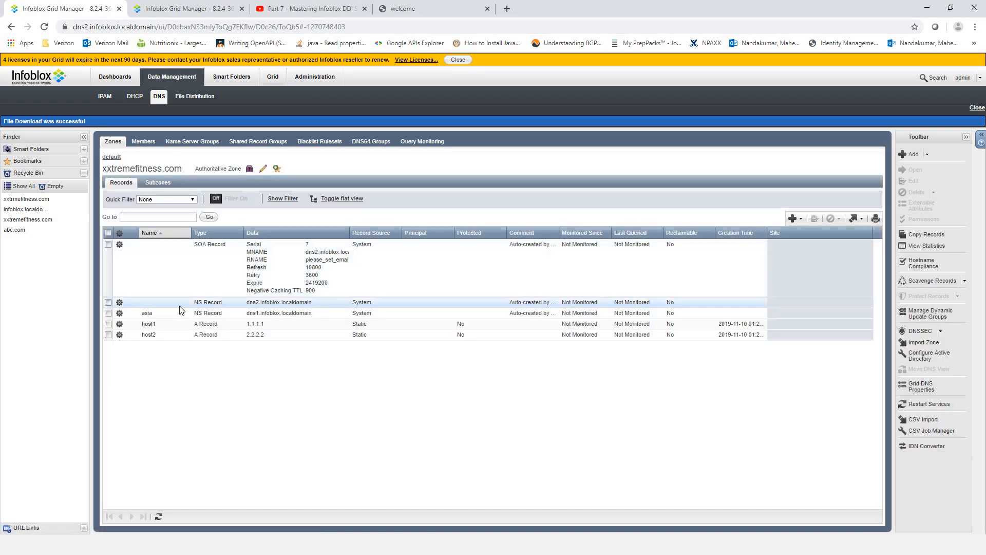
click(111, 157)
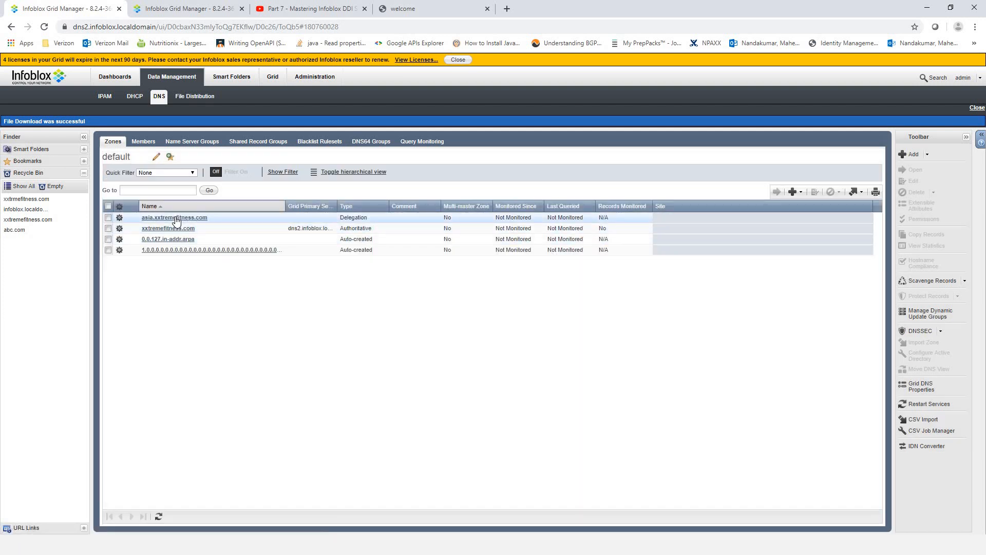
click(172, 218)
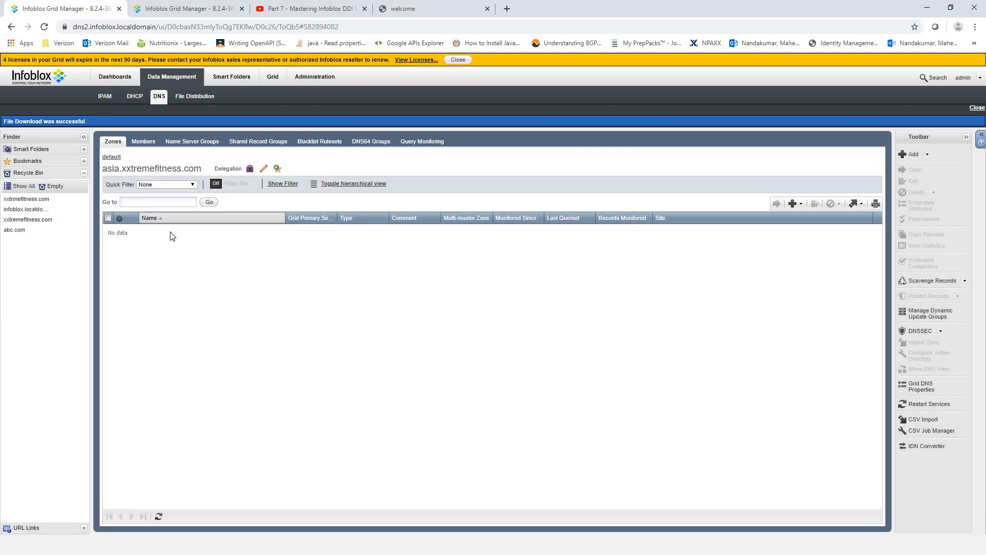
click(264, 170)
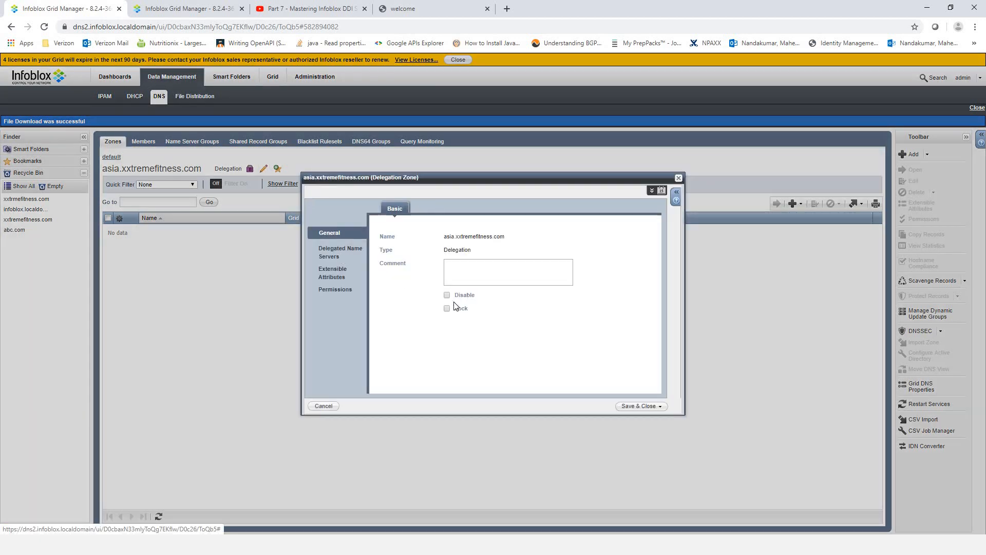
click(339, 252)
drag(442, 277, 383, 290)
- Copy the name server name dns1.infoblox.localdomain, then cancel the delegation editor unsaved
click(462, 295)
click(470, 292)
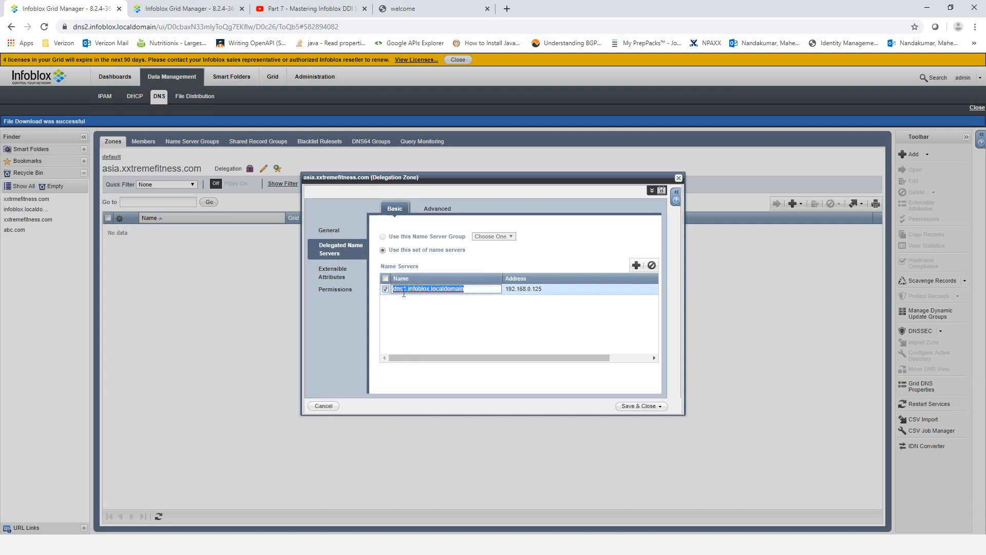
click(551, 292)
drag(506, 289, 435, 286)
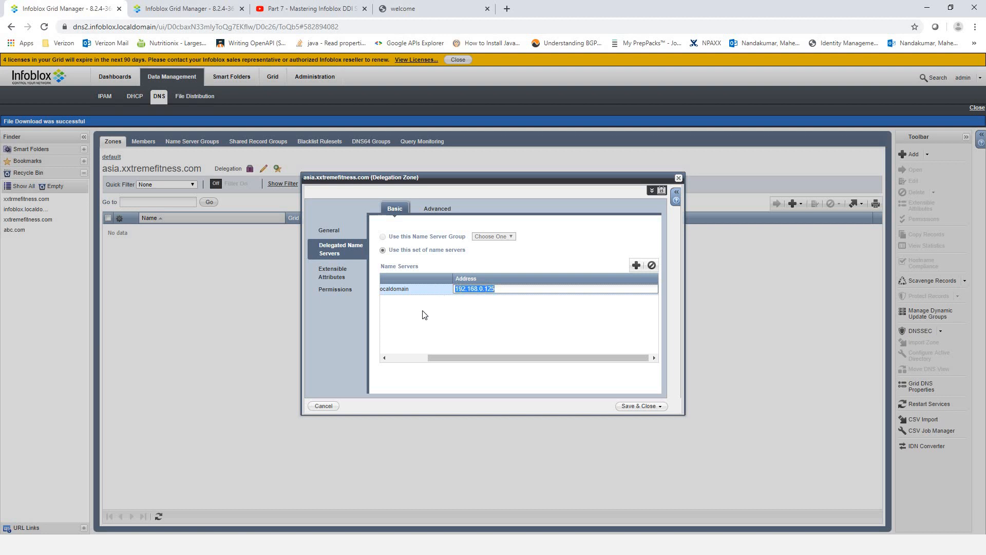
click(457, 280)
click(462, 290)
drag(457, 289, 367, 288)
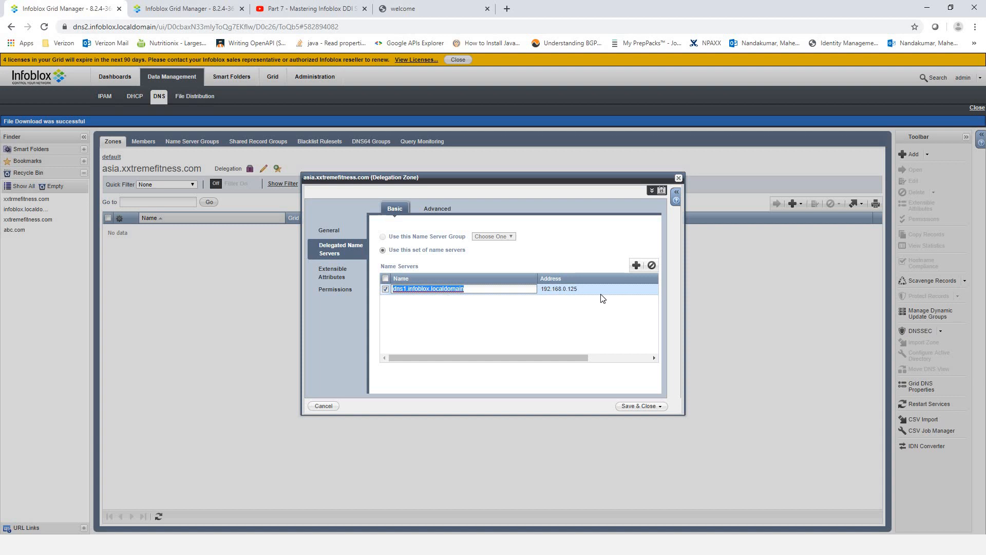
click(584, 286)
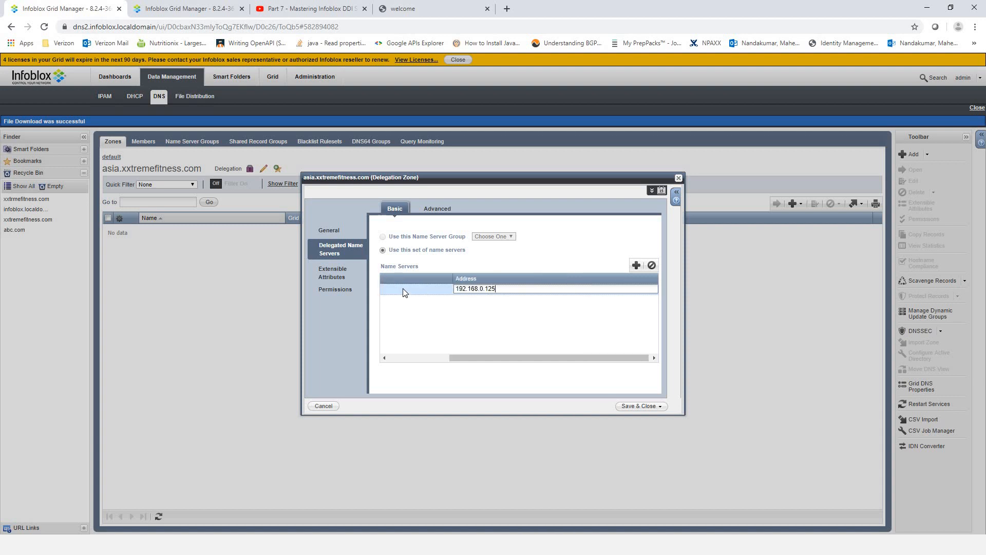
click(444, 288)
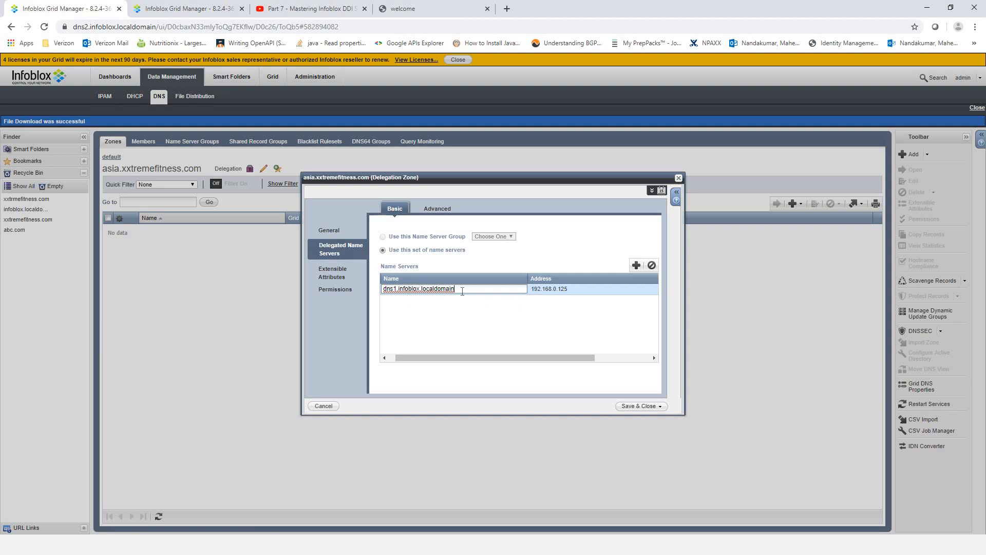
drag(463, 292, 359, 287)
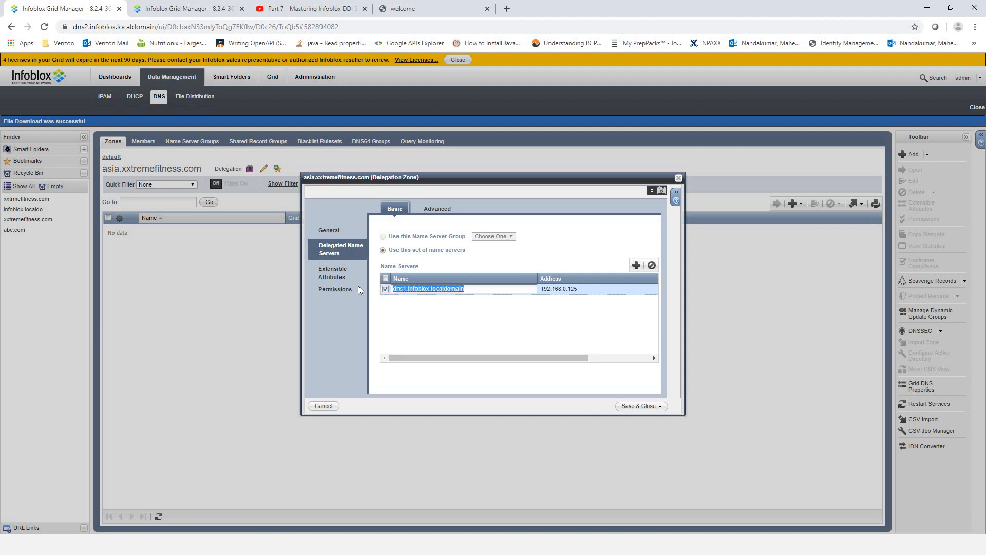
right_click(432, 290)
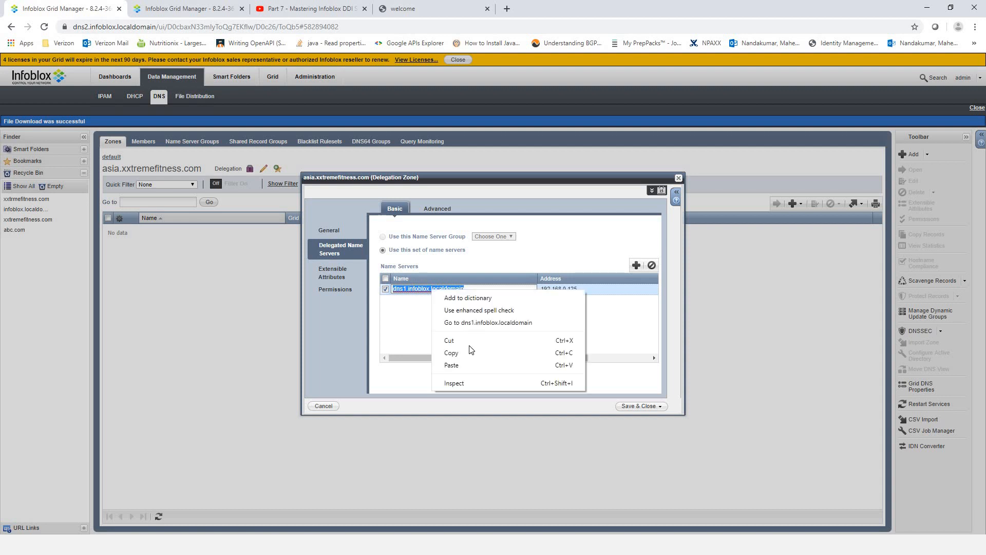
click(628, 379)
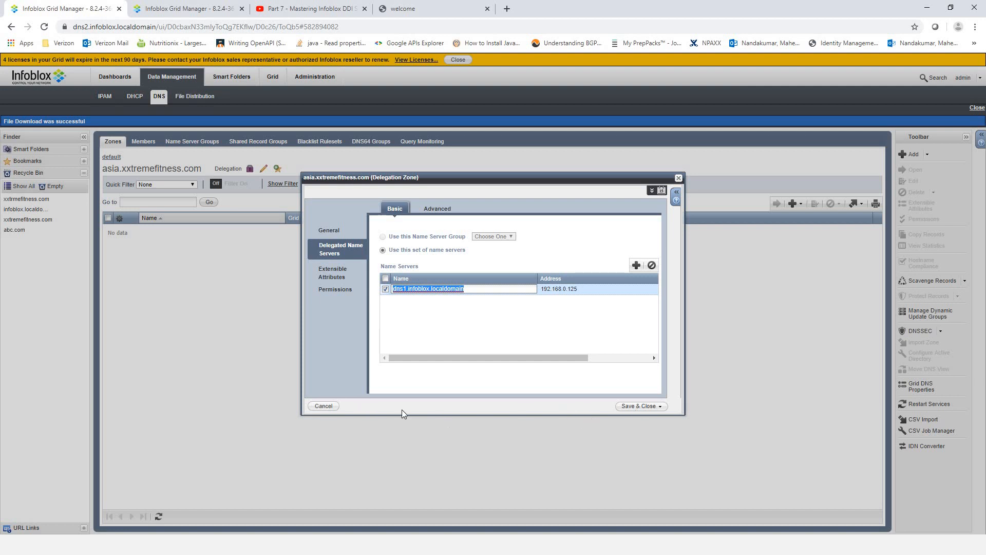
click(324, 406)
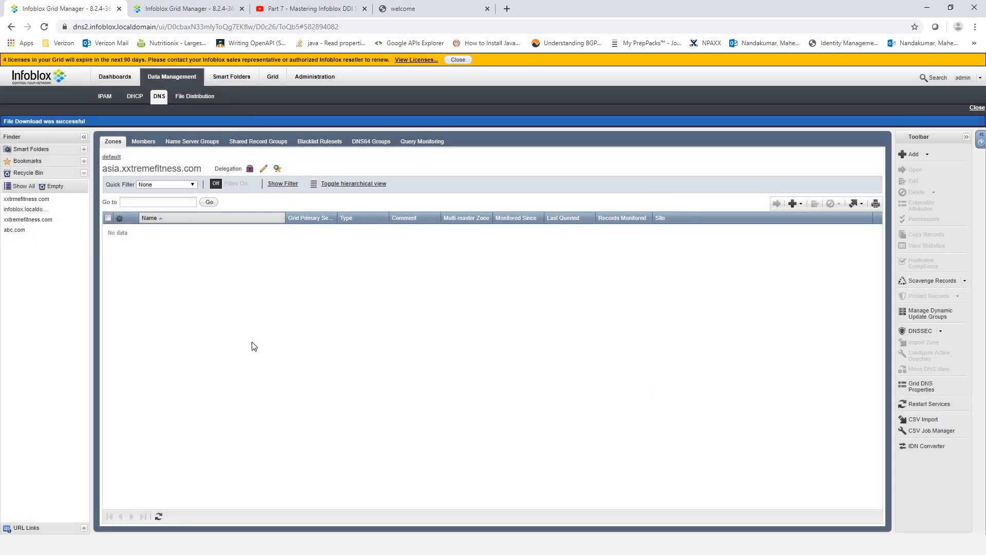
- Exit the console's selection mode, then reopen the asia delegation and copy dns1's server name
key(alt+Tab)
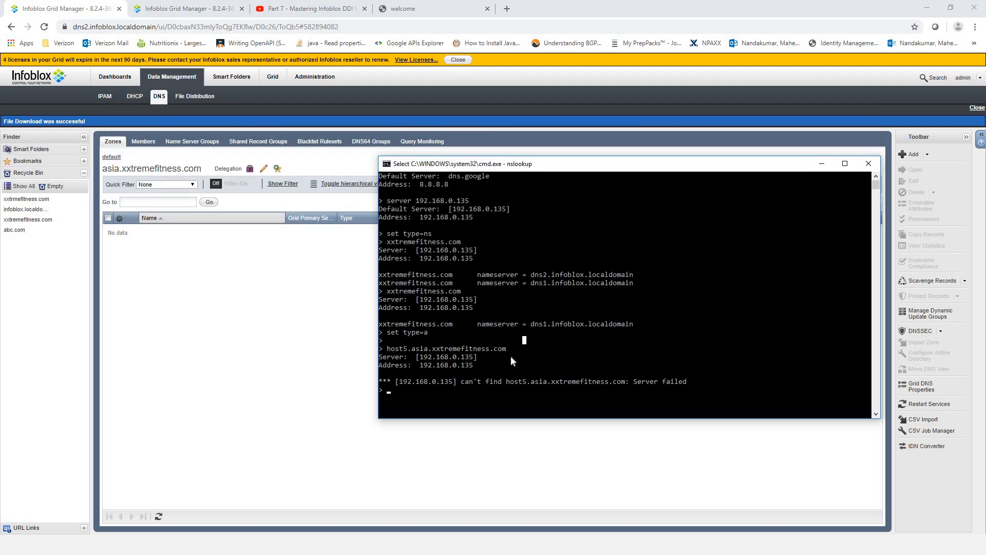
right_click(525, 358)
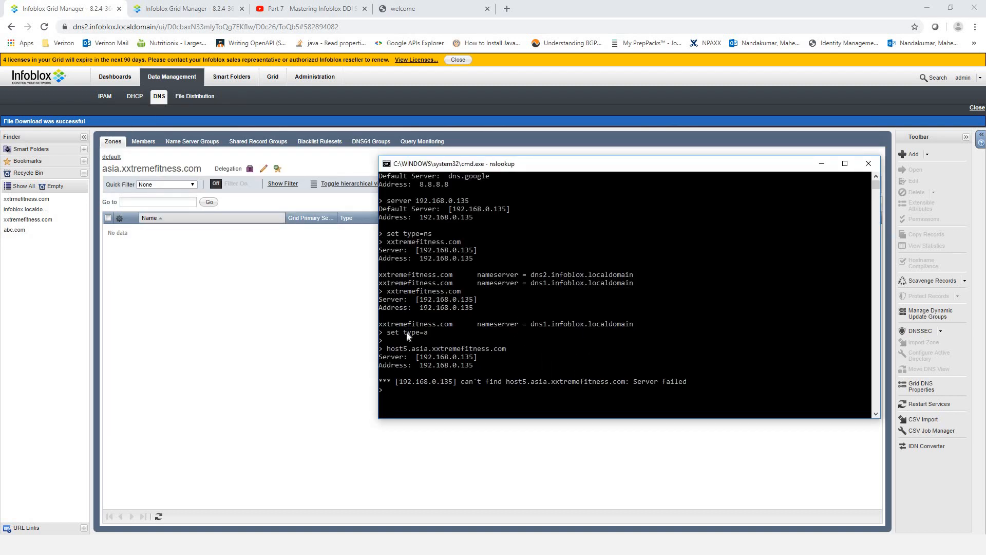
click(263, 168)
click(340, 250)
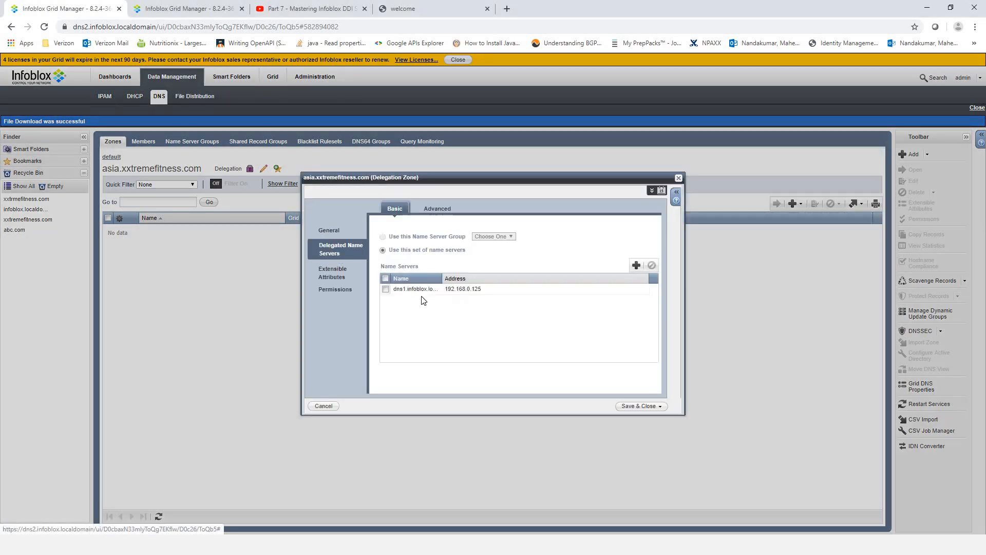
click(430, 289)
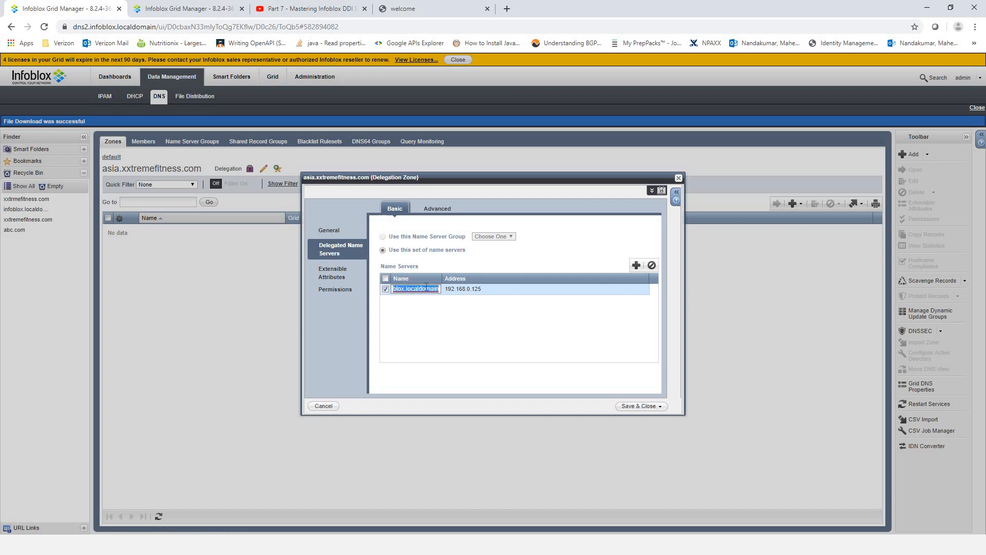
right_click(437, 289)
click(452, 348)
- Return to the nslookup console and give it focus
key(alt+Tab)
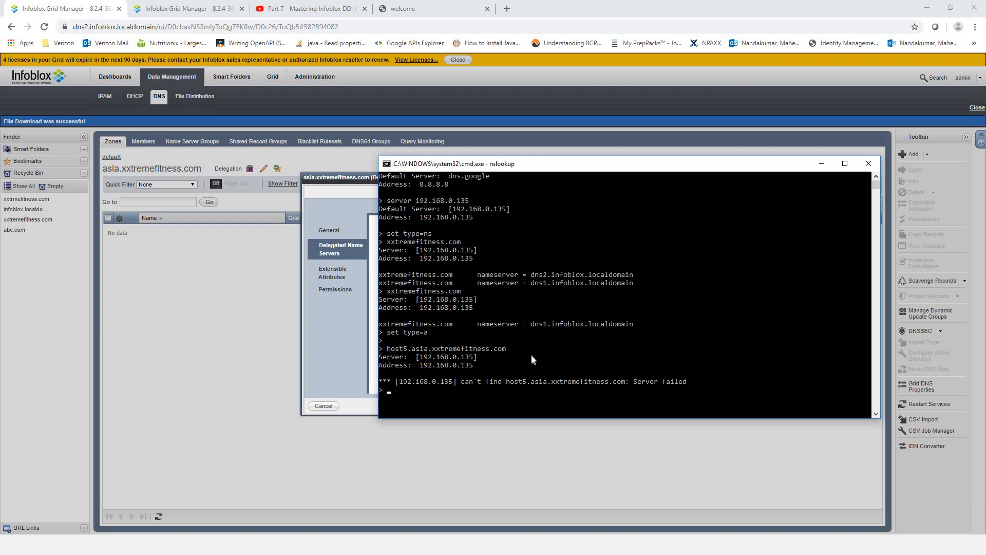
click(488, 402)
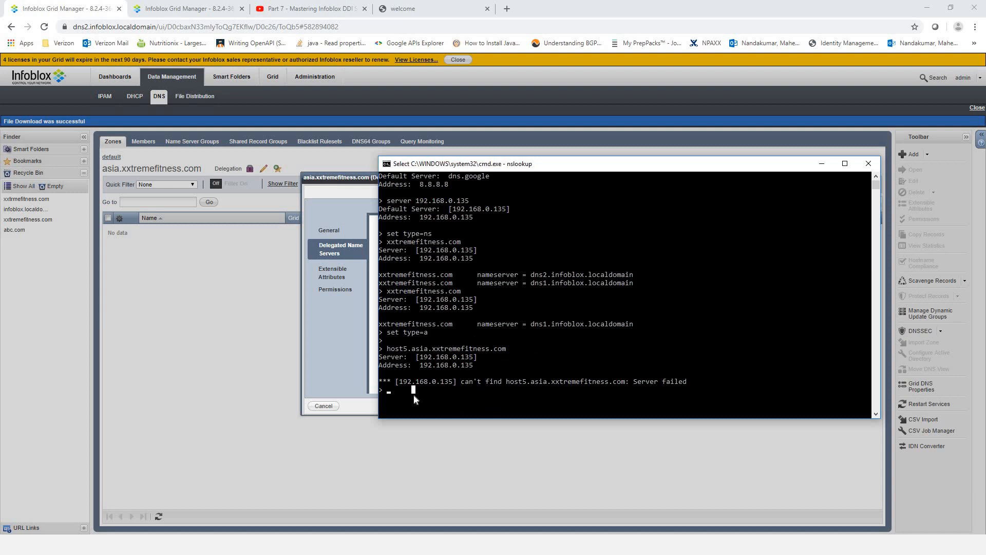
click(451, 395)
key(alt+Tab)
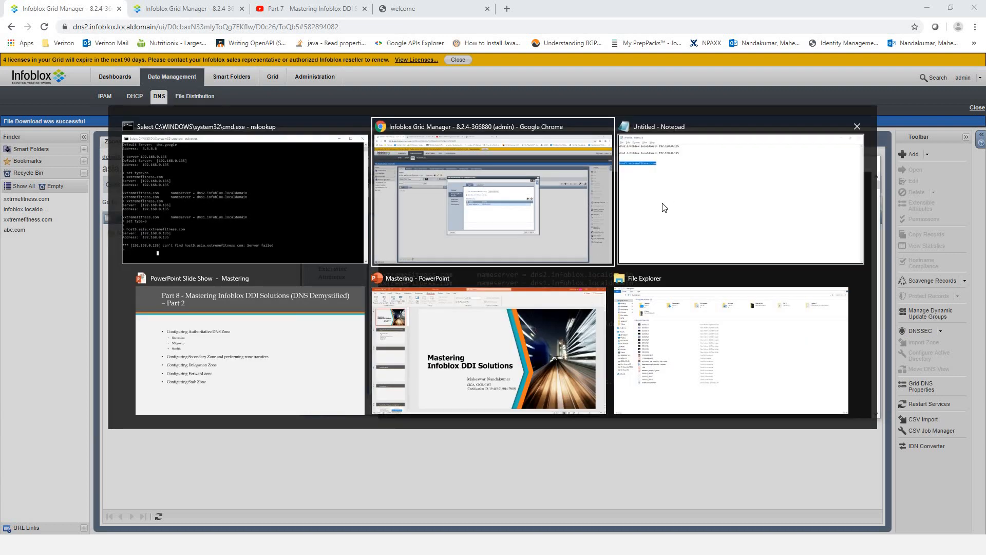
- Copy the dns1 host name from the dns1 Grid Manager tab's address bar
key(alt+Tab)
key(alt+Tab)
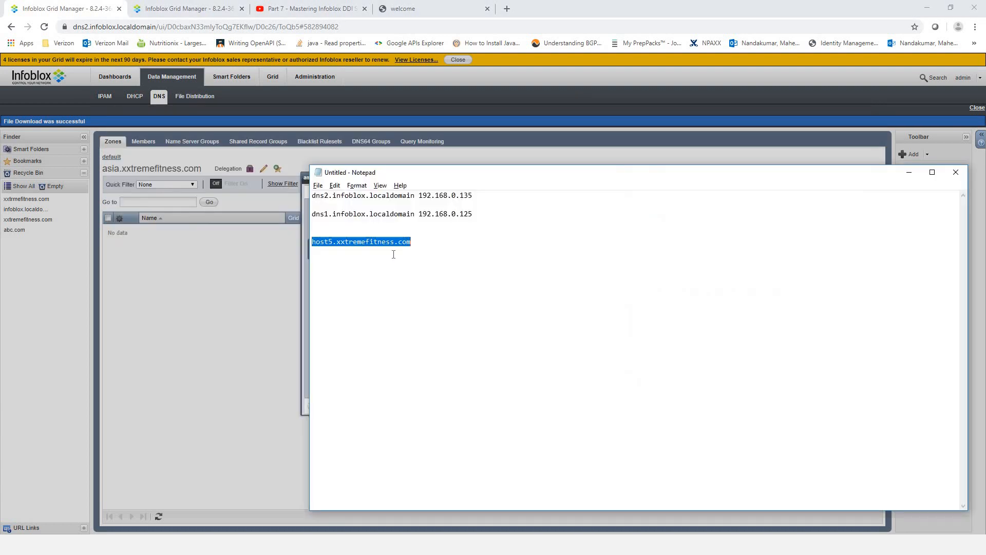
click(380, 252)
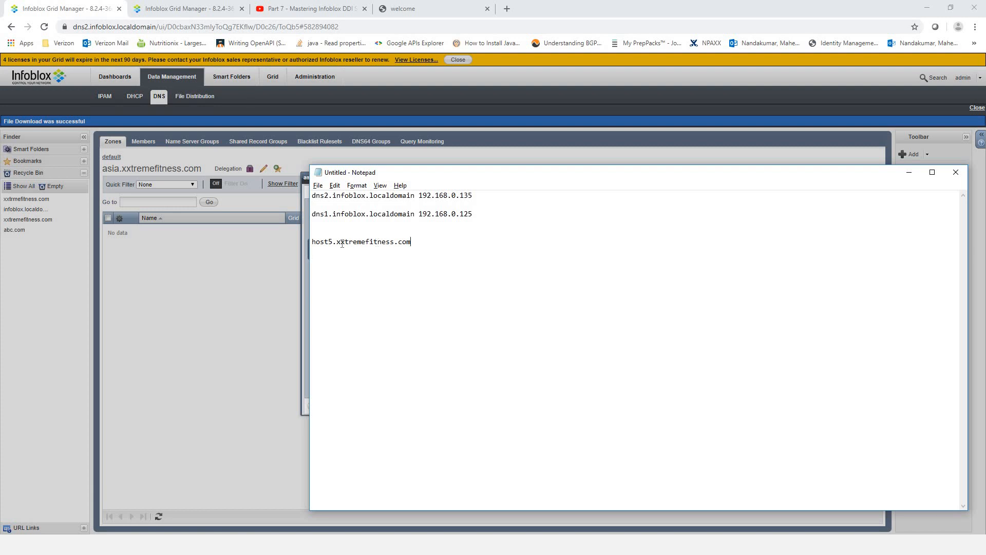
drag(411, 242, 337, 242)
right_click(356, 242)
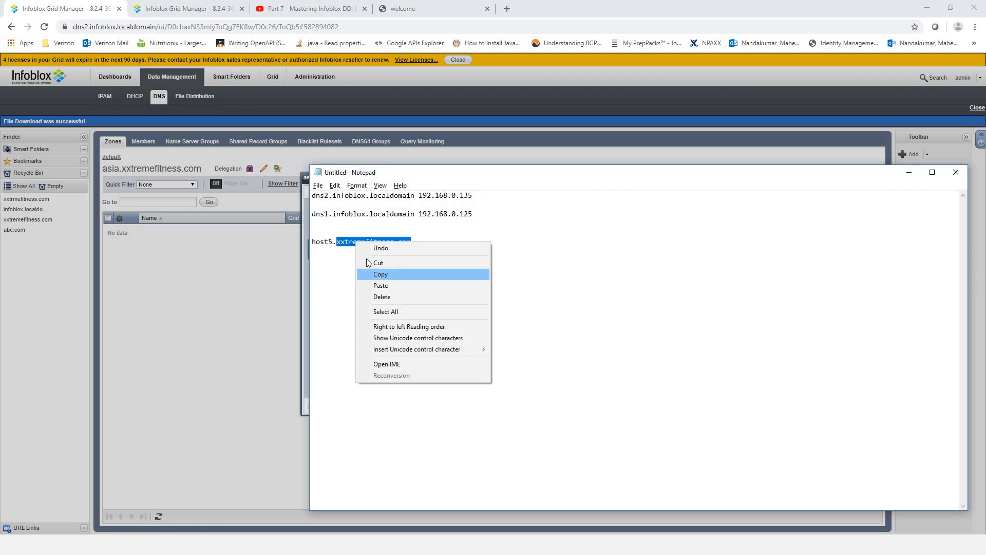
click(207, 4)
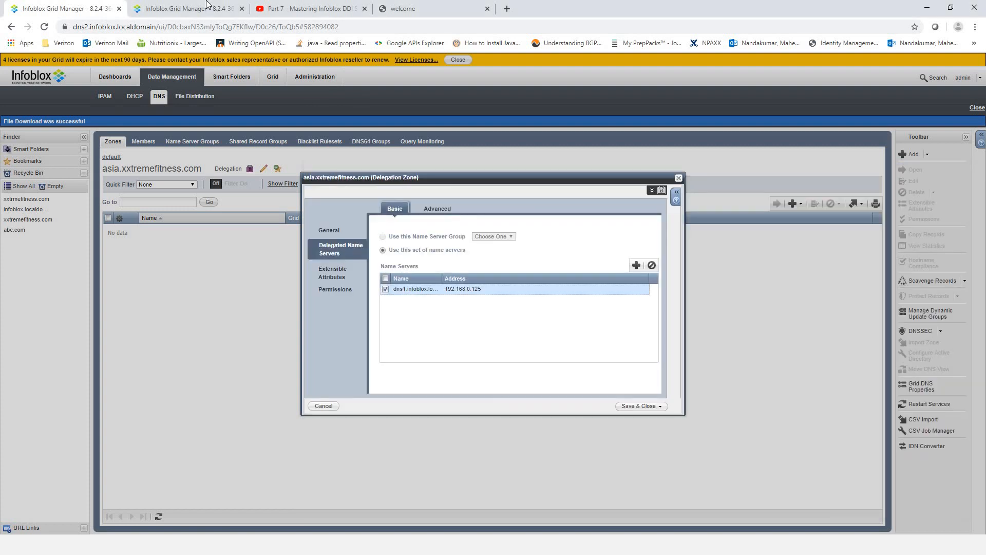
click(207, 6)
drag(156, 27, 76, 27)
right_click(123, 27)
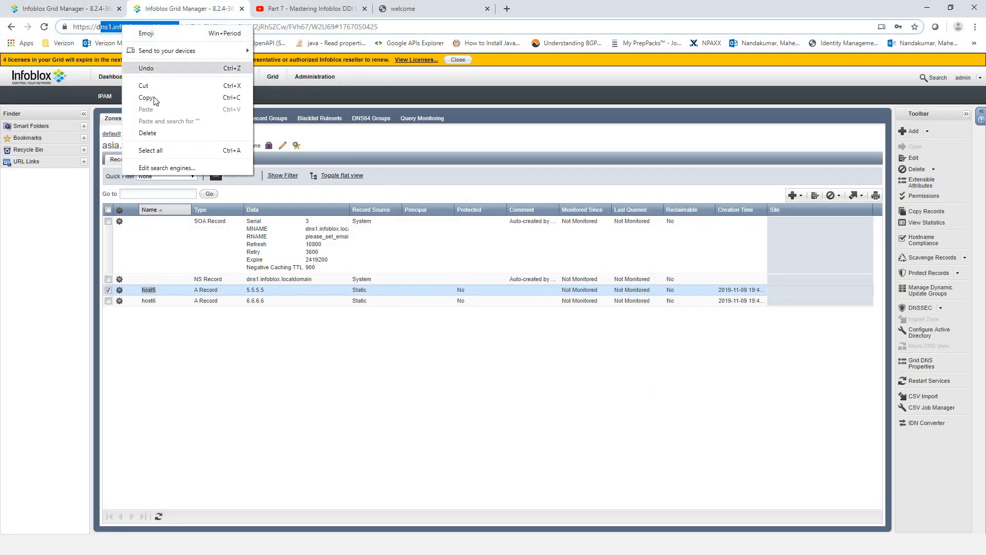
click(141, 94)
click(62, 8)
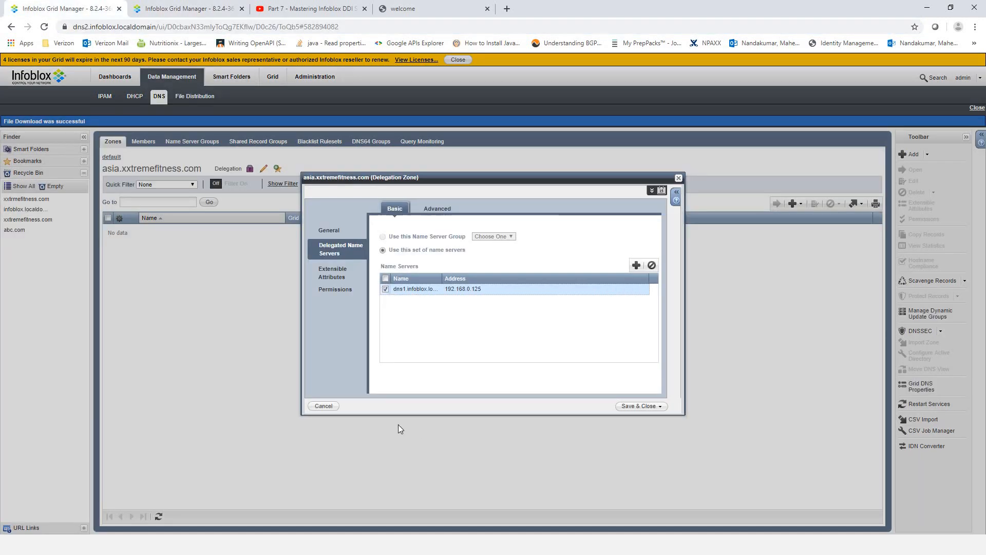
- Paste dns1.infoblox.localdomain beneath host5.xxtremefitness.com in Notepad and copy that line
key(alt+Tab)
click(434, 249)
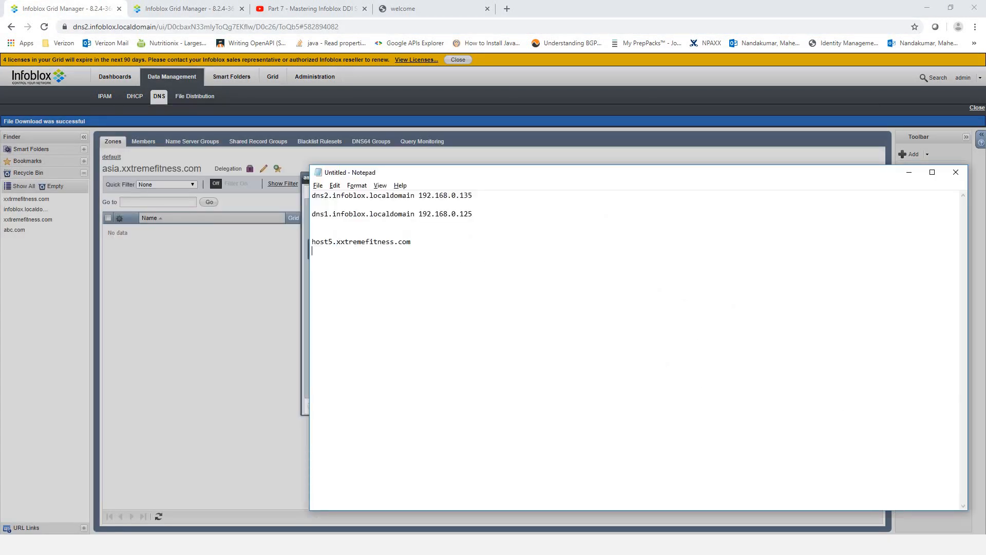
key(ctrl+v)
text(d)
double_click(332, 268)
right_click(335, 270)
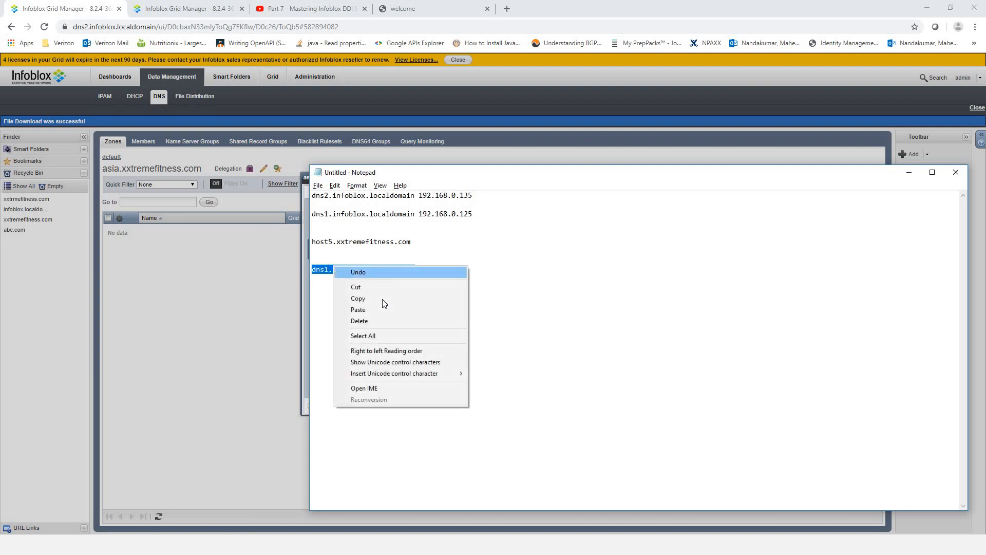
click(356, 299)
click(239, 311)
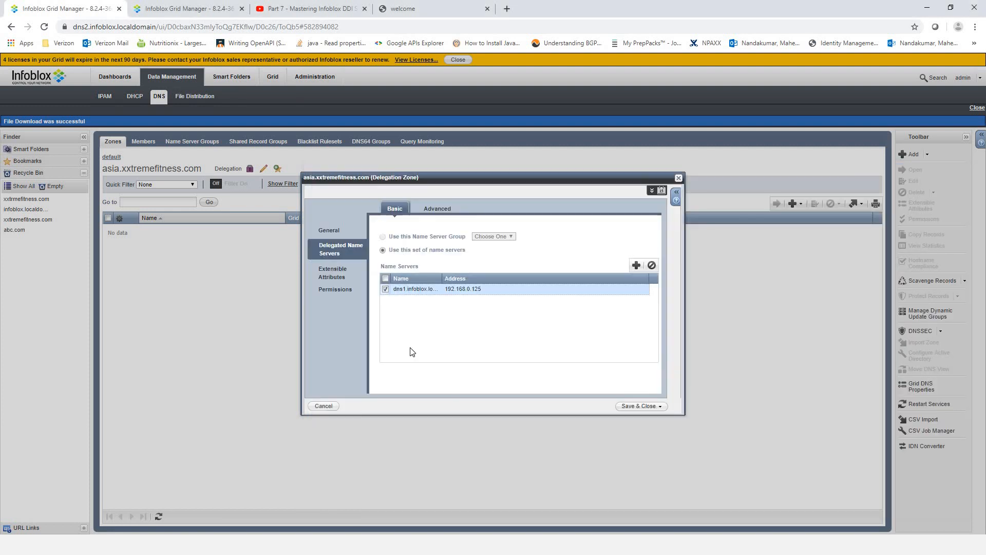
key(alt+Tab)
key(alt+Tab)
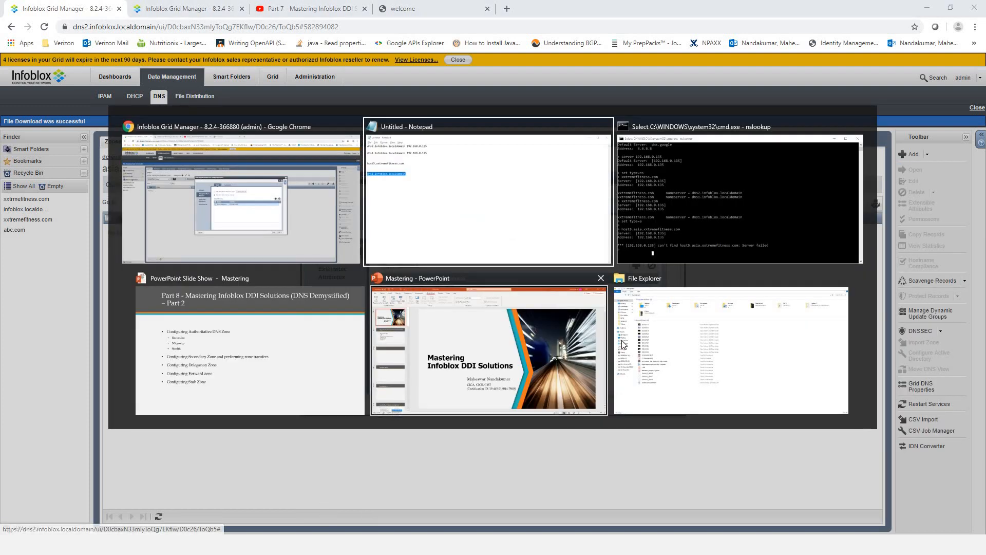
- Look up dns1.infoblox.localdomain on 192.168.0.135, which returns Non-existent domain
key(Escape)
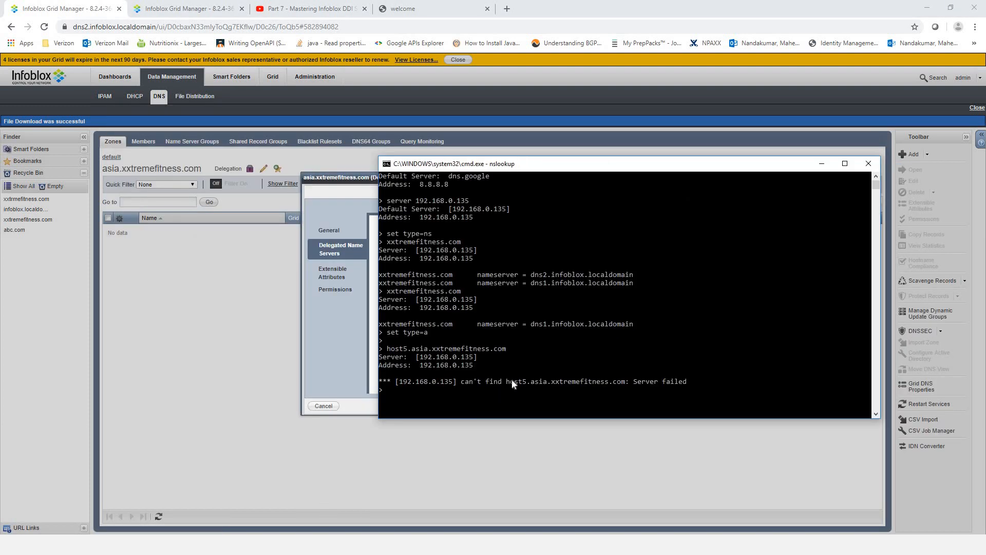
text(dns1.infoblox.localdomain)
key(Return)
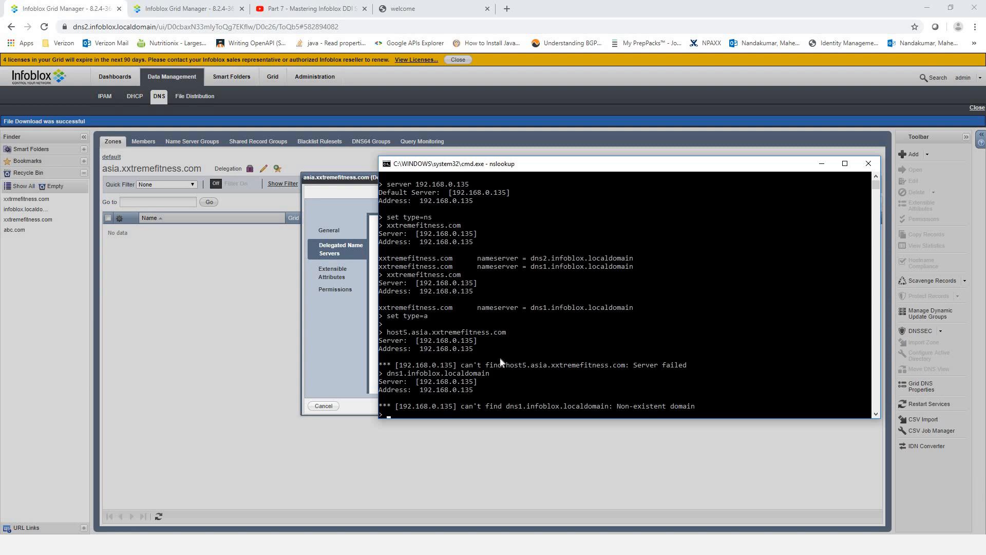
drag(611, 164, 515, 113)
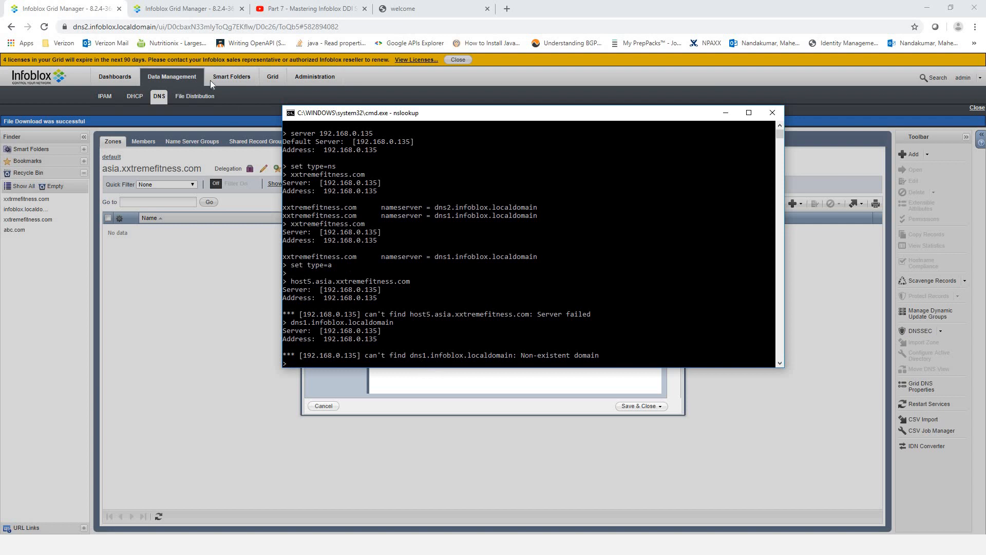
- Compare the dns1 and dns2 Grid Manager tabs, then select the failed host5.asia query name
click(181, 7)
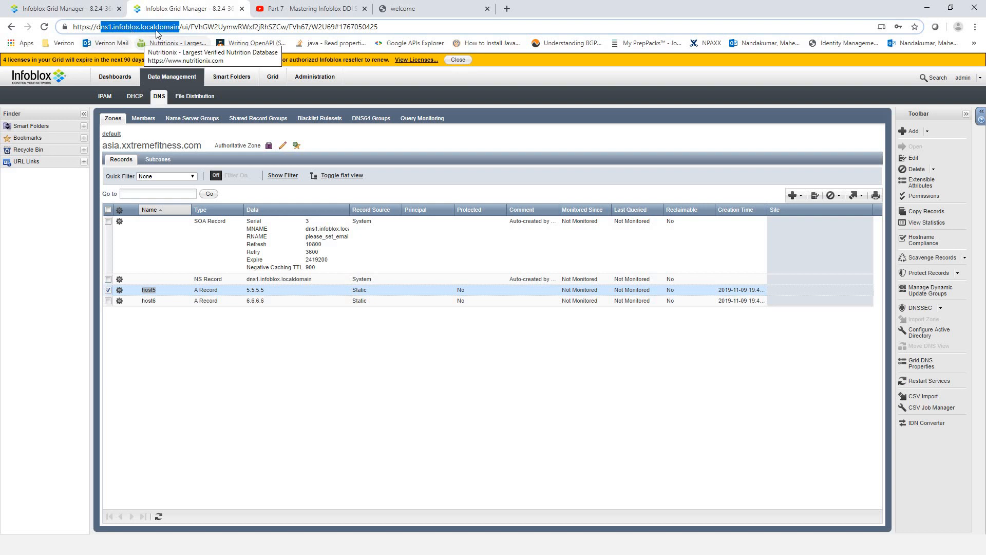
click(74, 13)
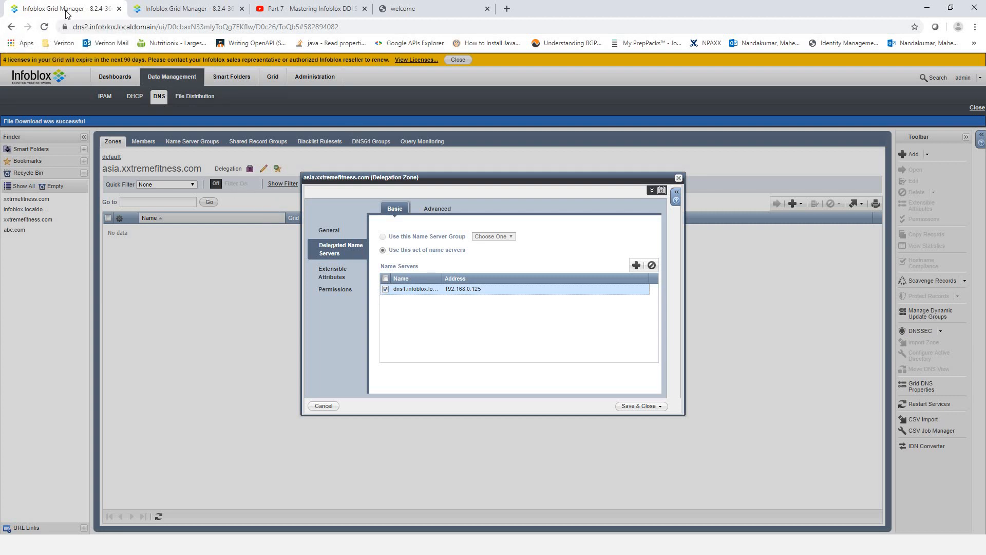
click(183, 11)
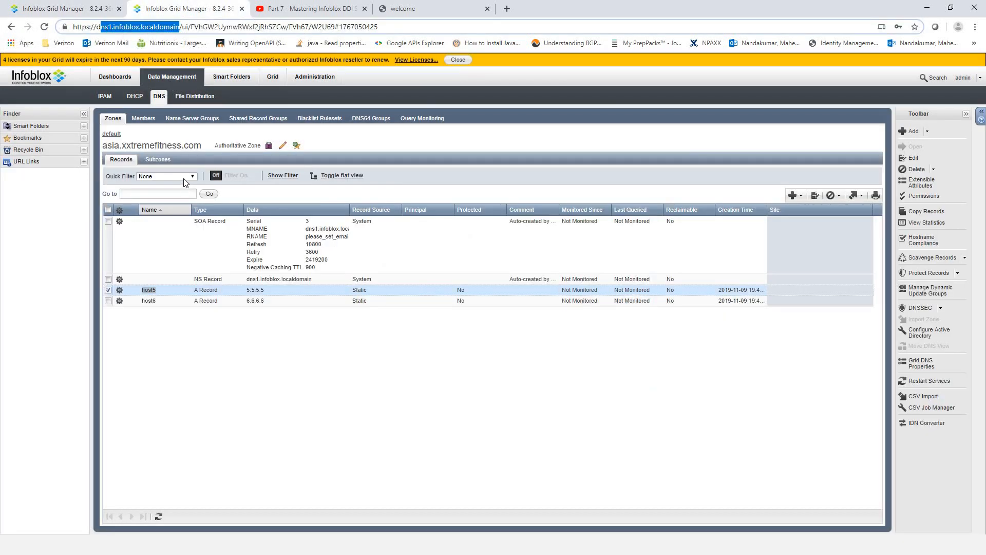
click(80, 11)
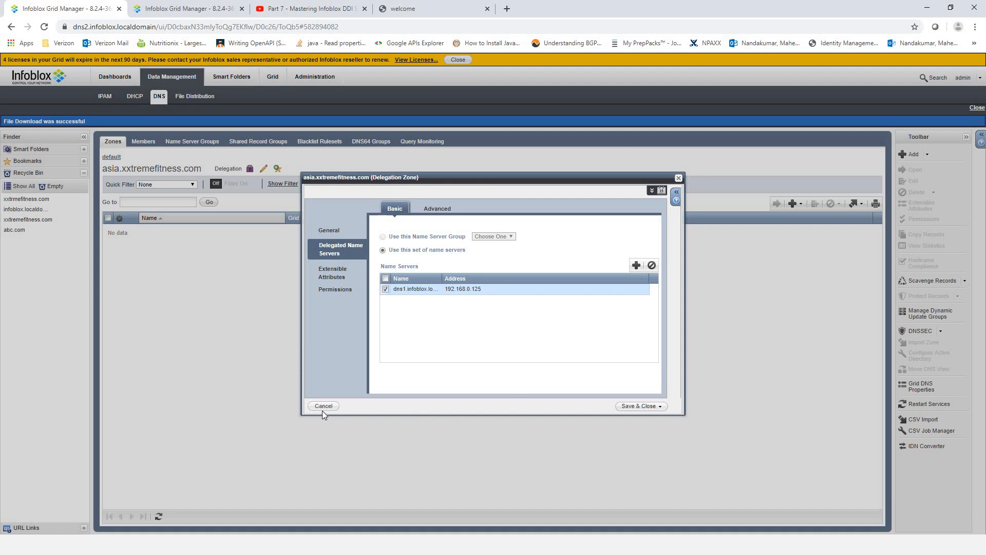
key(alt+Tab)
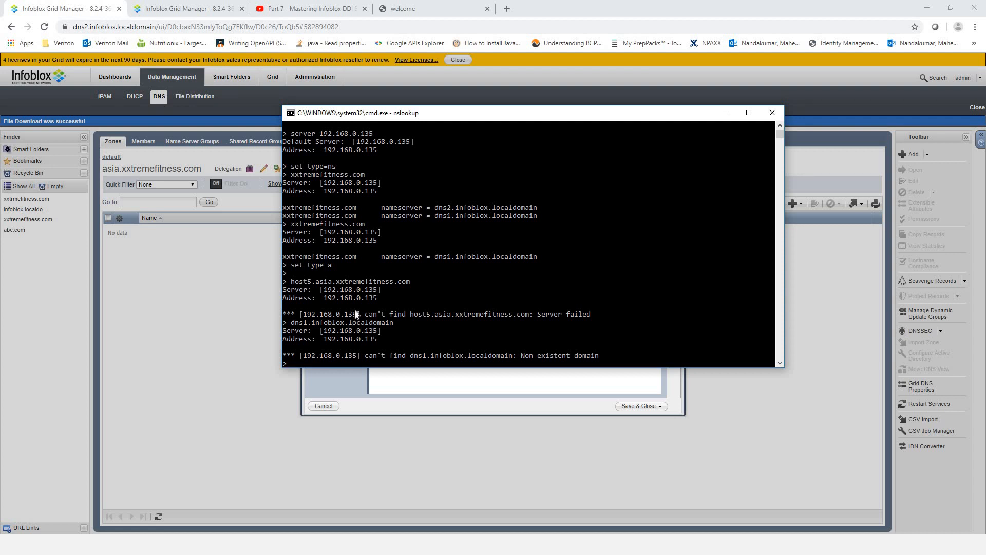
drag(291, 282, 411, 284)
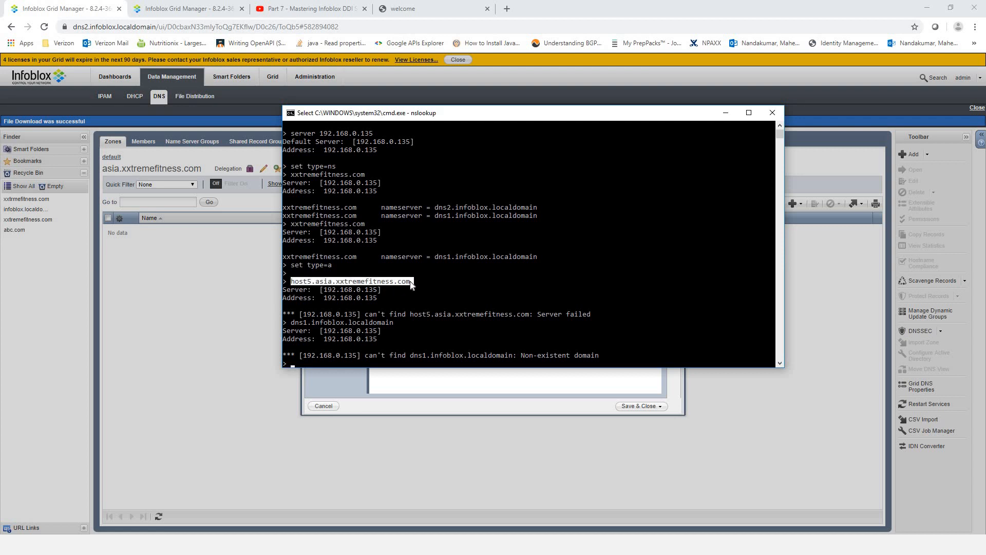
click(205, 311)
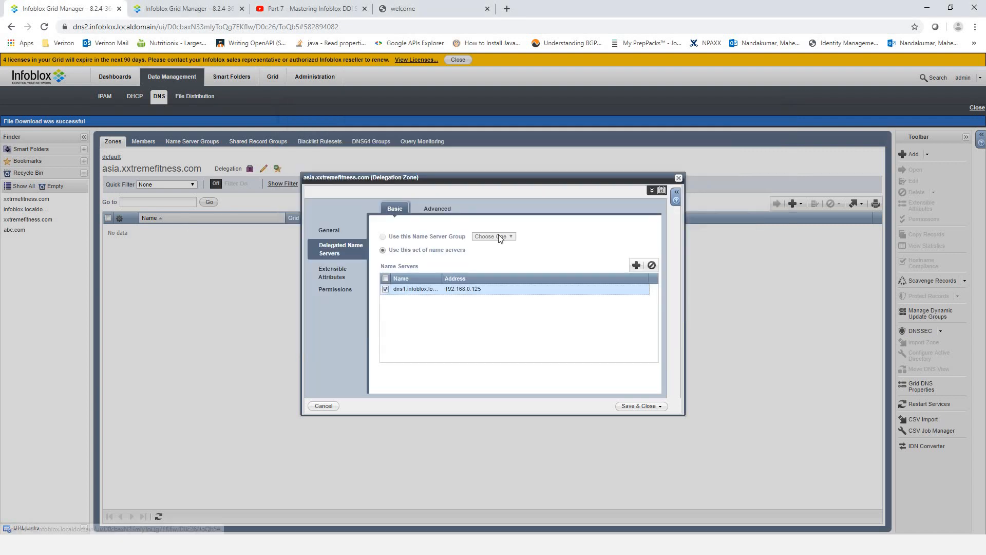
- Close the asia delegation settings, check dns1's tab, and show dns2's default-view zones list
click(678, 178)
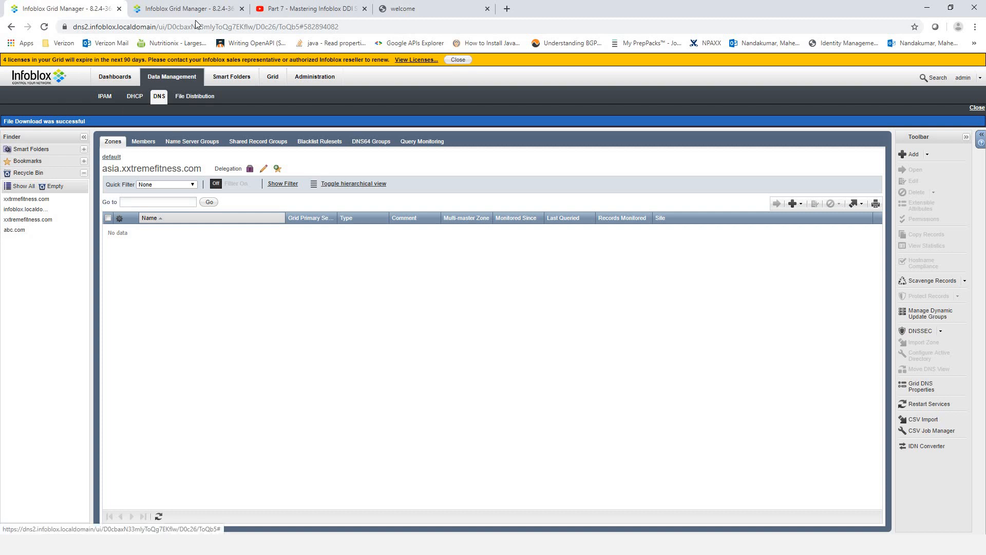
click(184, 11)
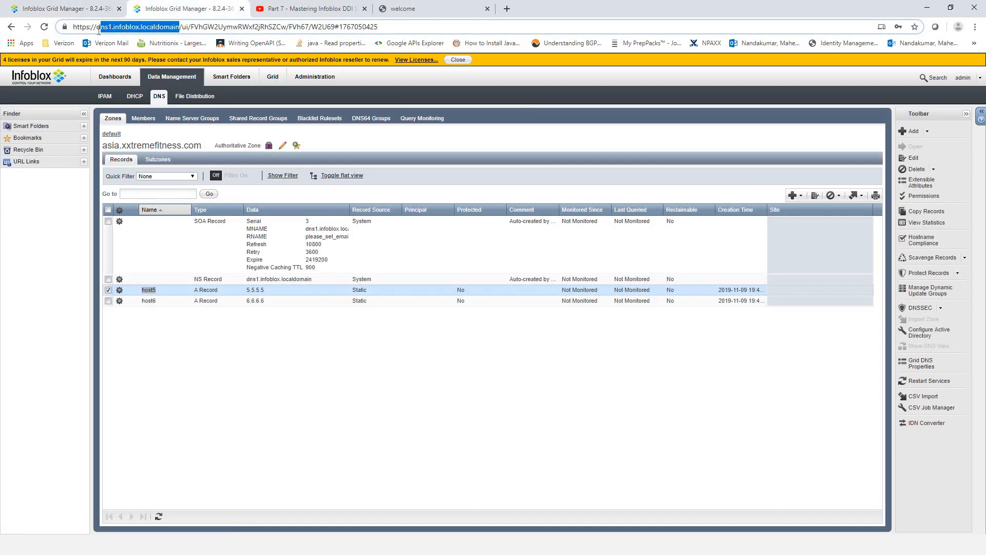
click(70, 9)
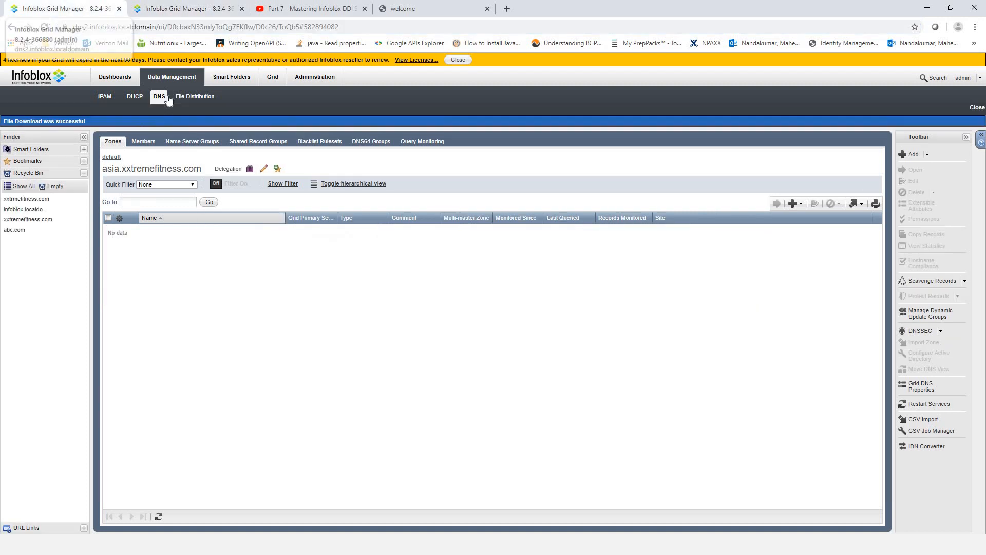
click(117, 158)
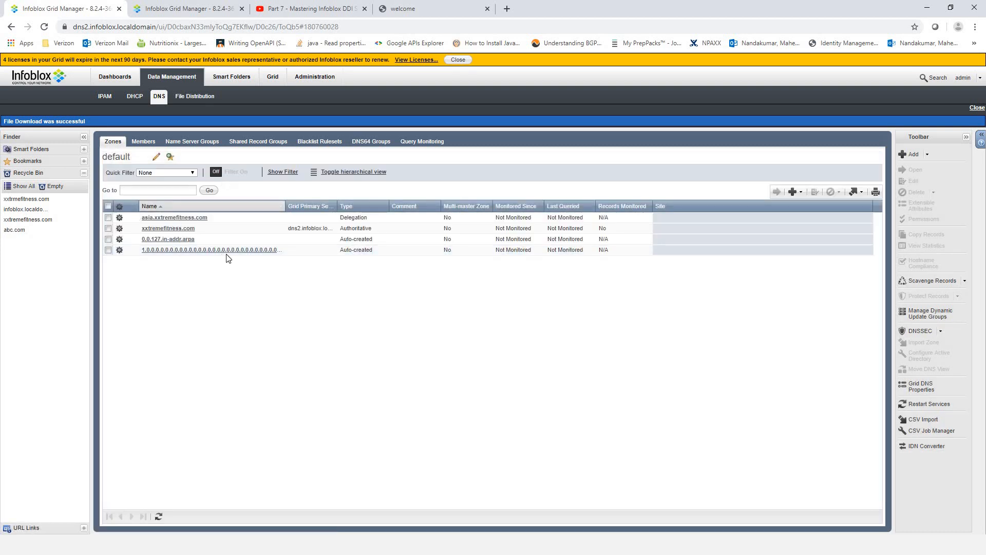
click(800, 197)
- Start a forward-mapping authoritative zone named infoblox.localdomain, copied from the browser address
click(825, 208)
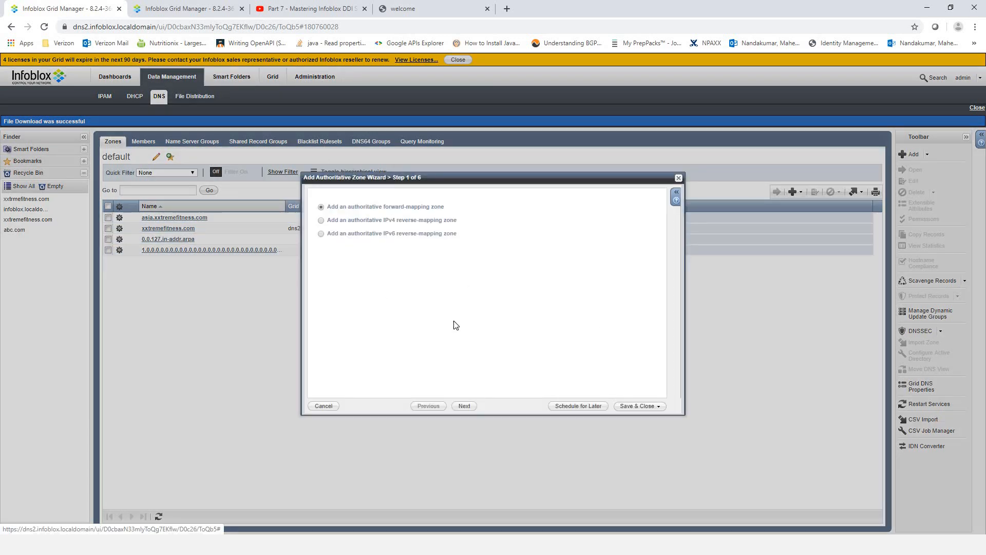
click(465, 405)
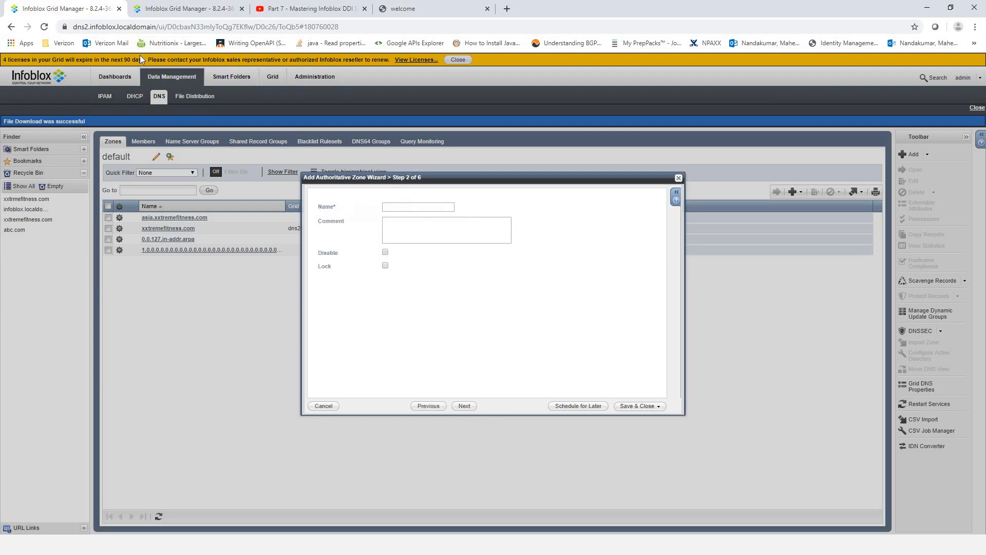
click(152, 26)
click(180, 26)
drag(179, 27, 115, 28)
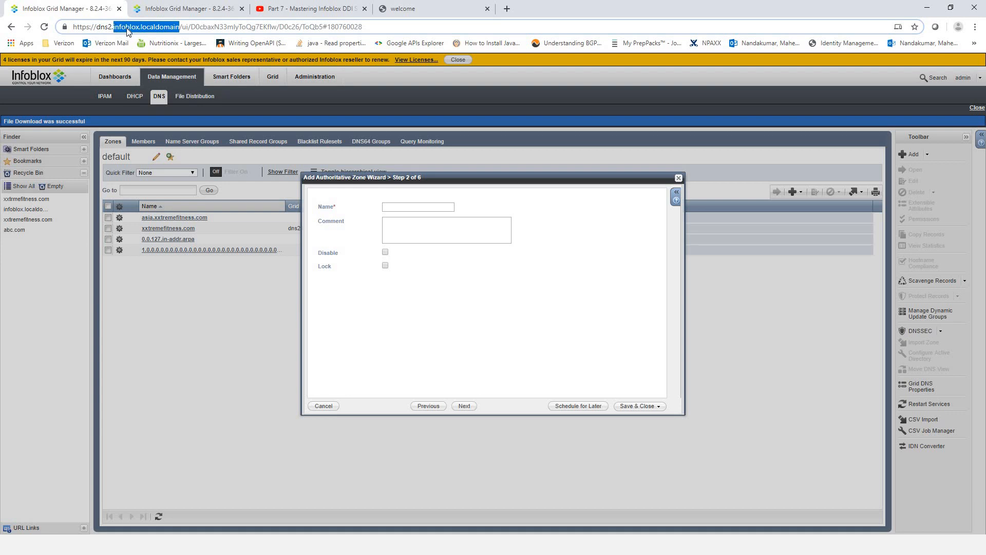
right_click(127, 30)
click(163, 100)
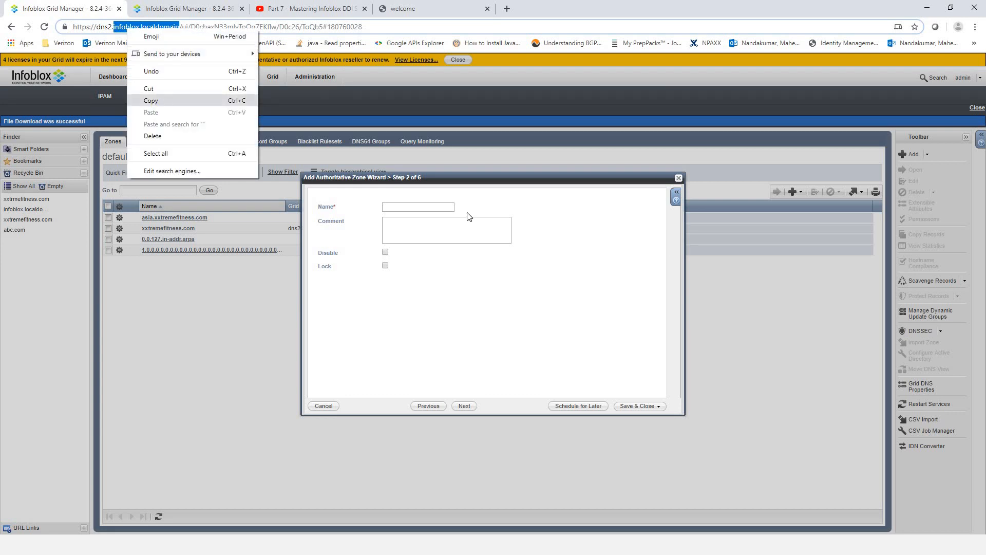
click(401, 206)
key(ctrl+v)
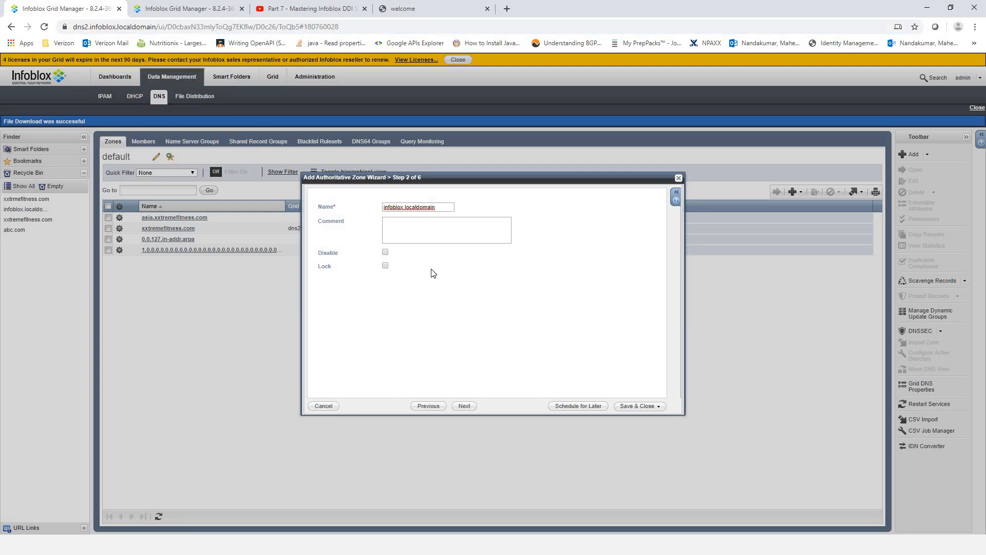
- Make dns2 the zone's grid primary and save the infoblox.localdomain zone
click(464, 406)
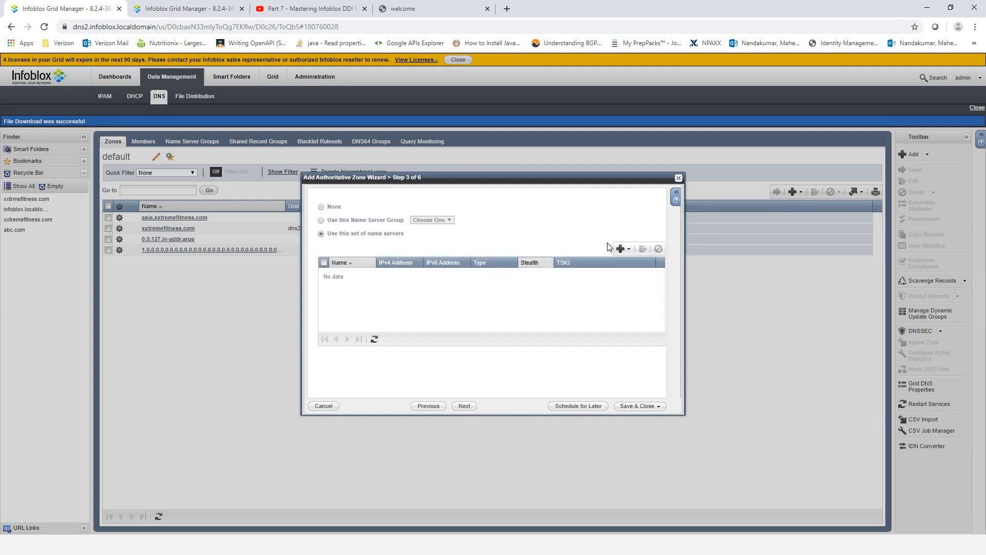
click(620, 248)
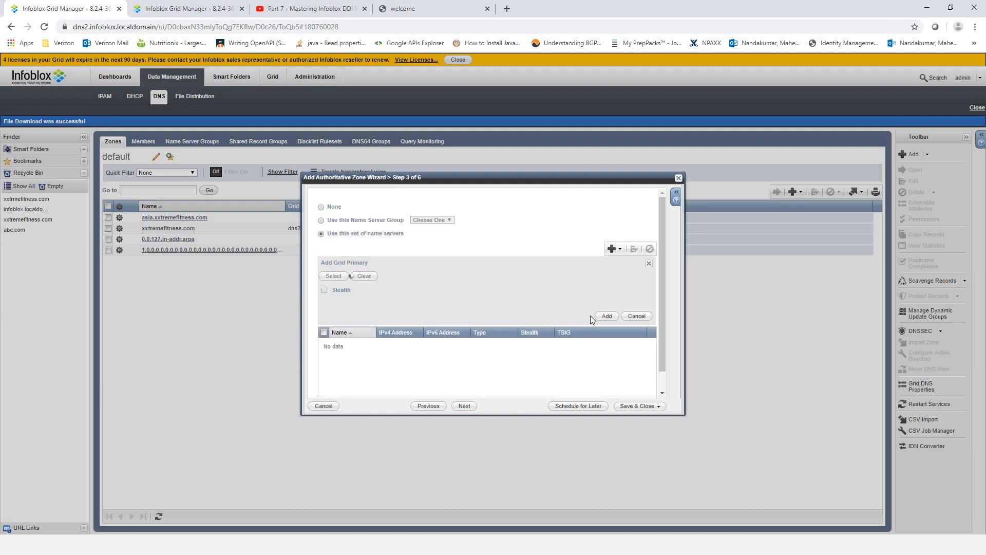
click(607, 315)
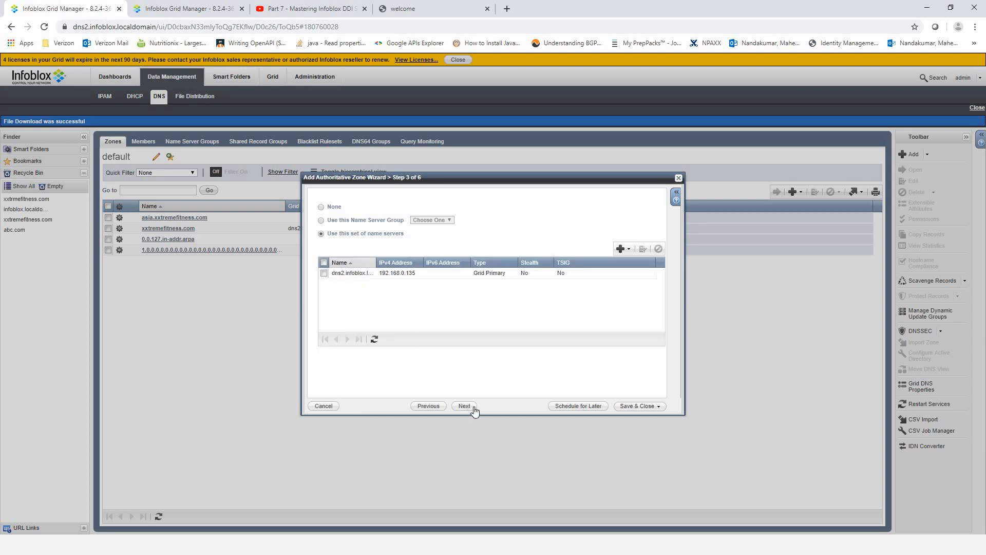
click(465, 407)
click(640, 406)
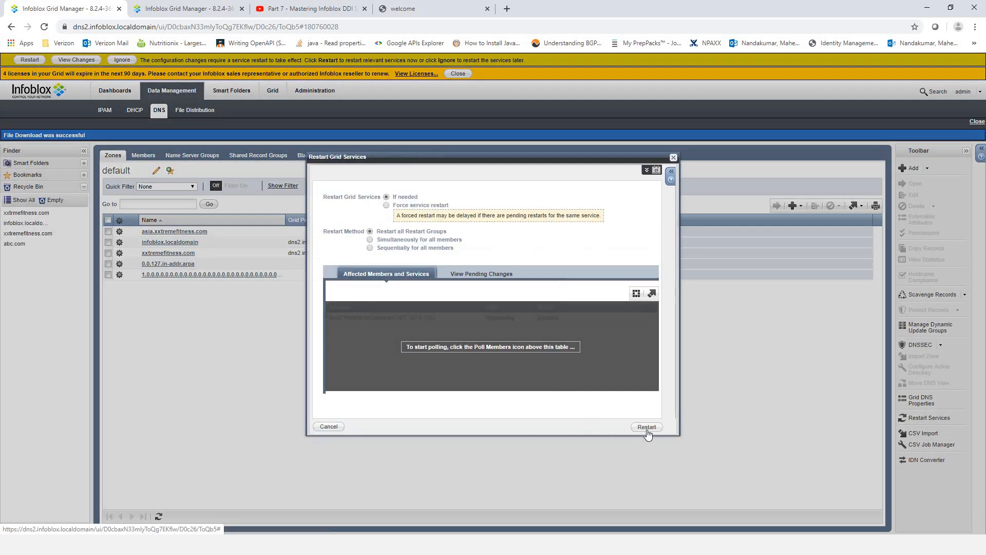
- Restart grid services, then confirm infoblox.localdomain holds the dns1 and dns2 A records
click(649, 428)
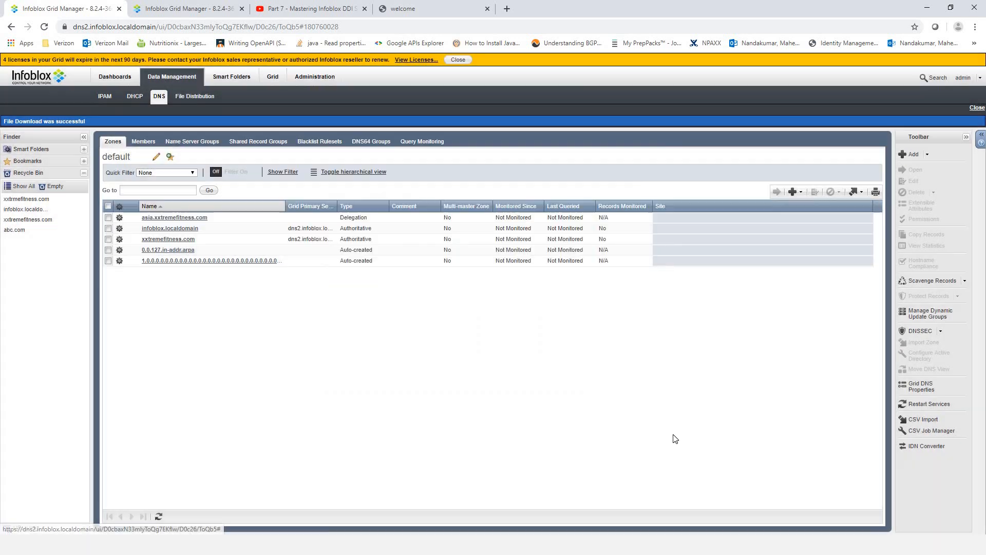
click(159, 229)
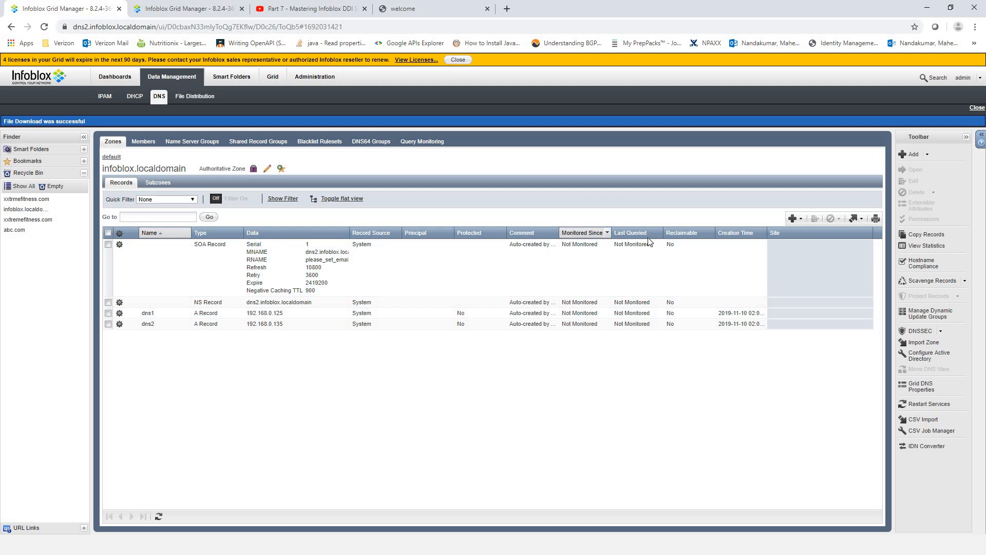
drag(648, 241, 648, 241)
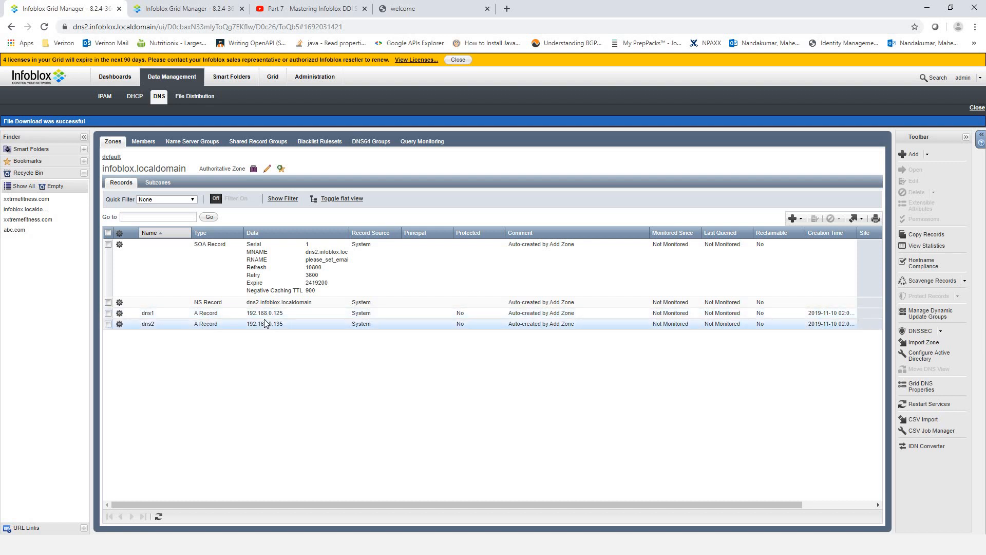
click(111, 156)
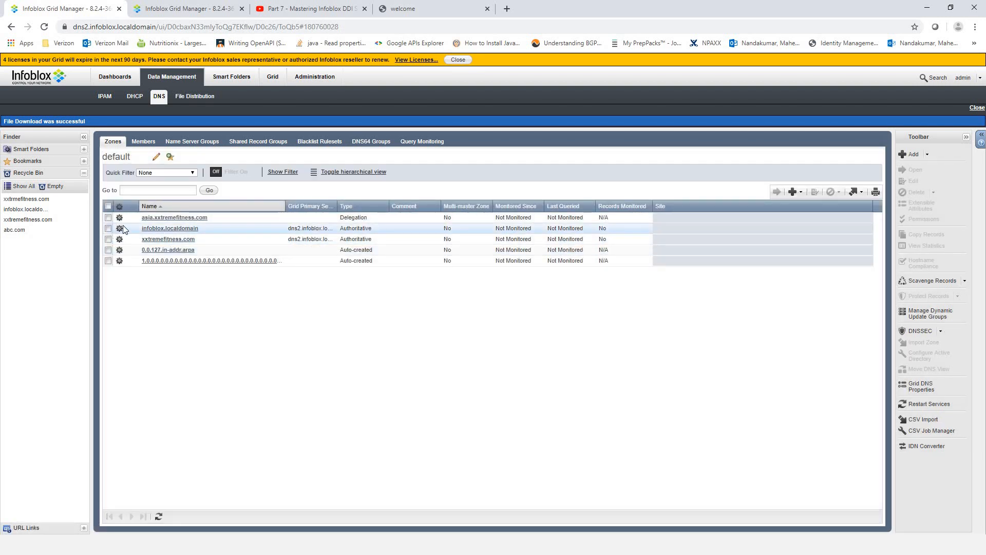
- Review xxtremefitness.com's dns2 and asia NS records, then reopen infoblox.localdomain's records
click(156, 239)
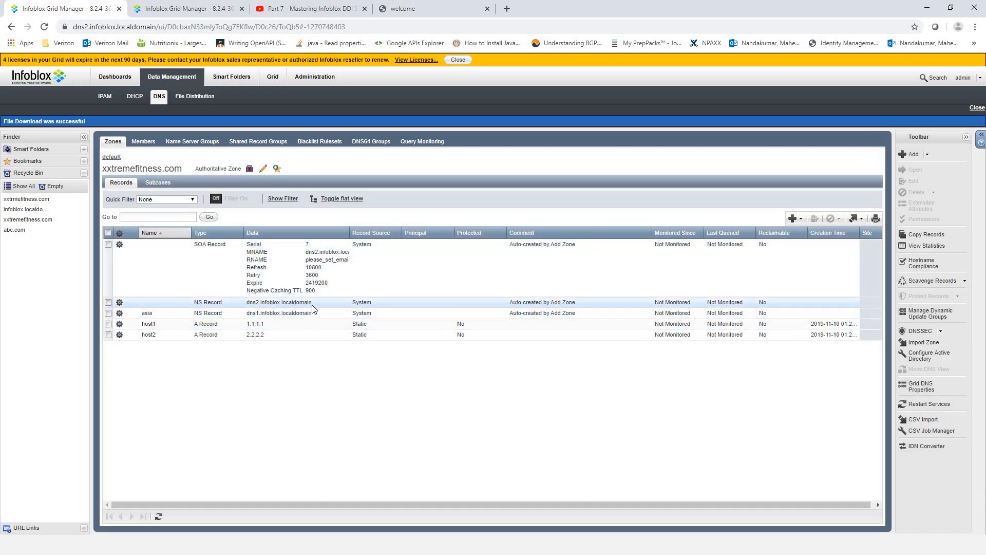
double_click(256, 304)
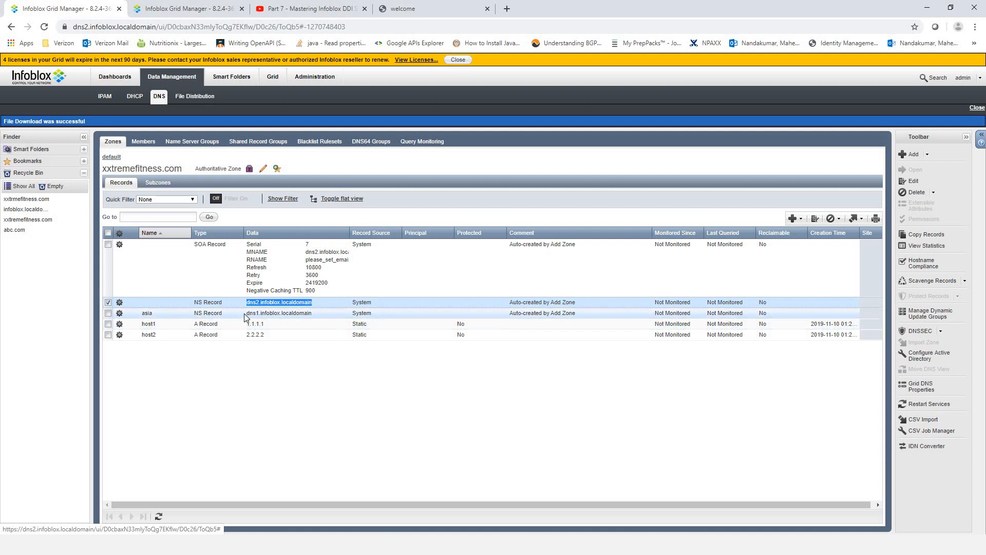
click(302, 316)
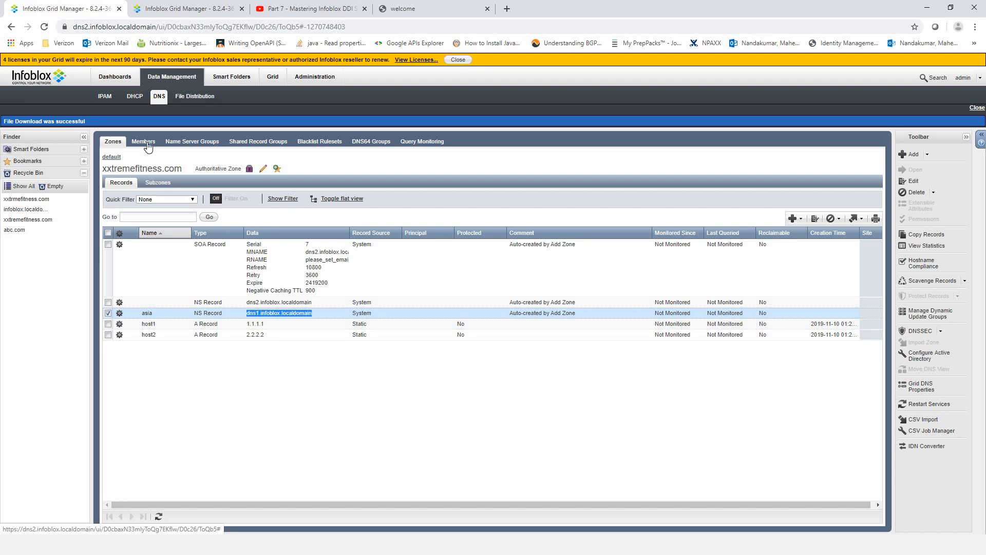
click(112, 156)
click(169, 228)
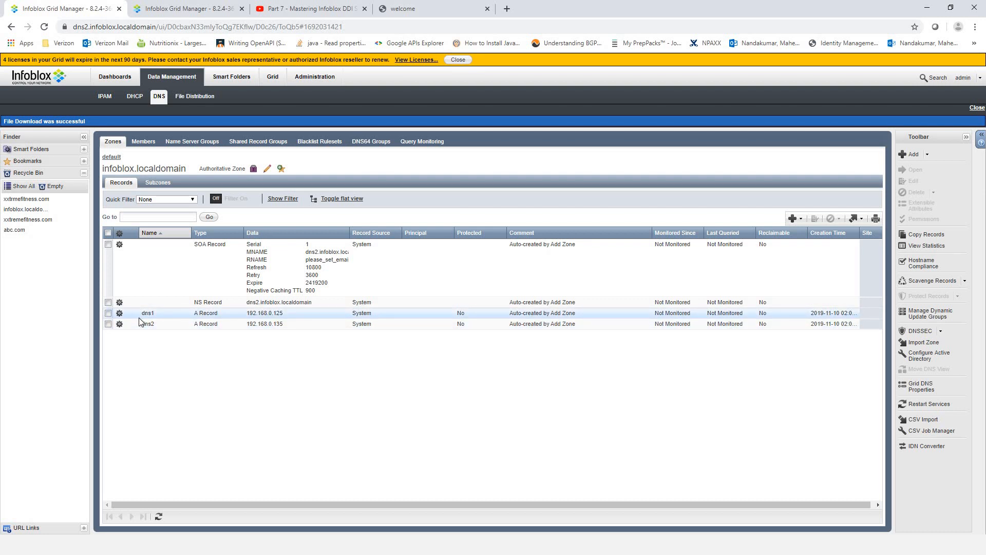
- Search Google for 'glue records dns', read the definition, then return to Infoblox
click(507, 9)
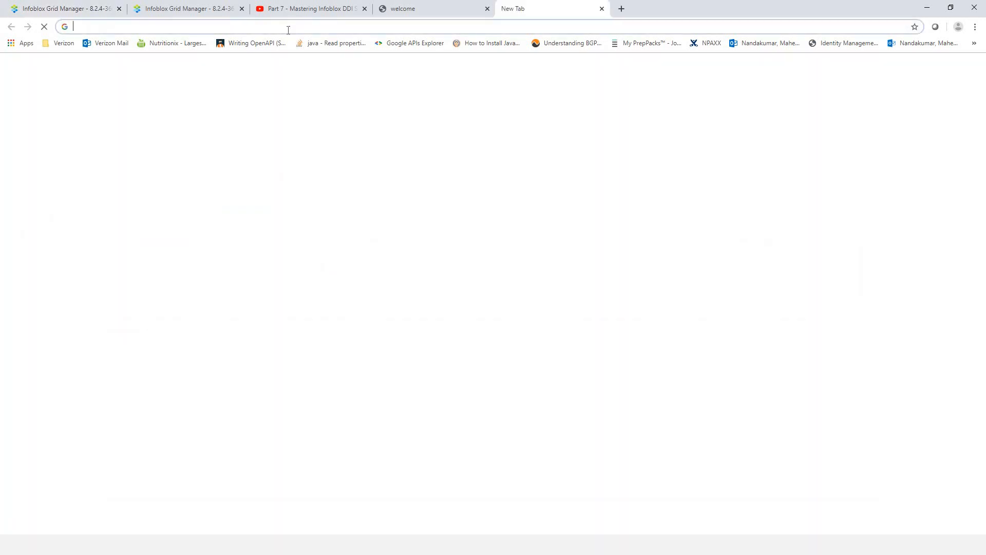
text(gl)
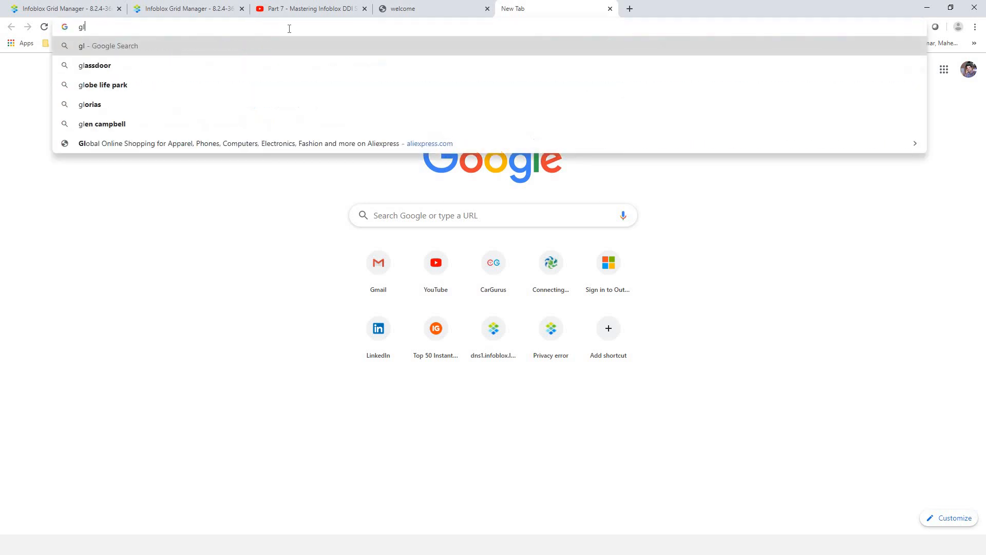
text(ue records)
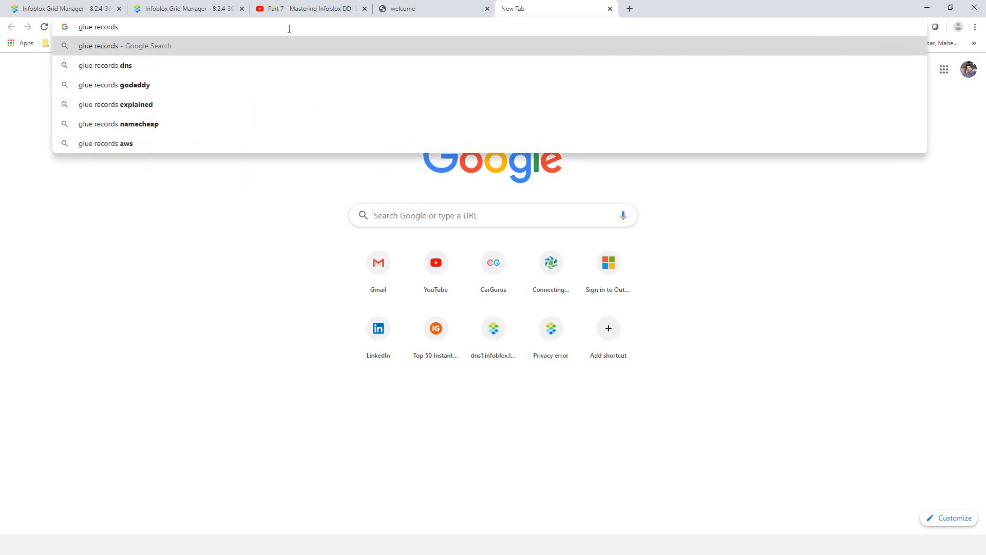
key(Down)
key(Return)
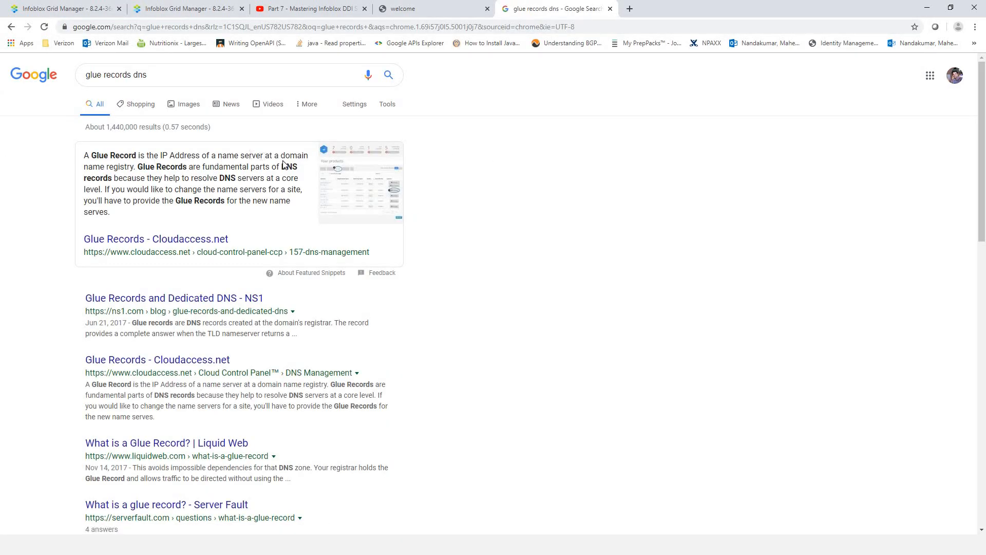
drag(77, 157, 134, 167)
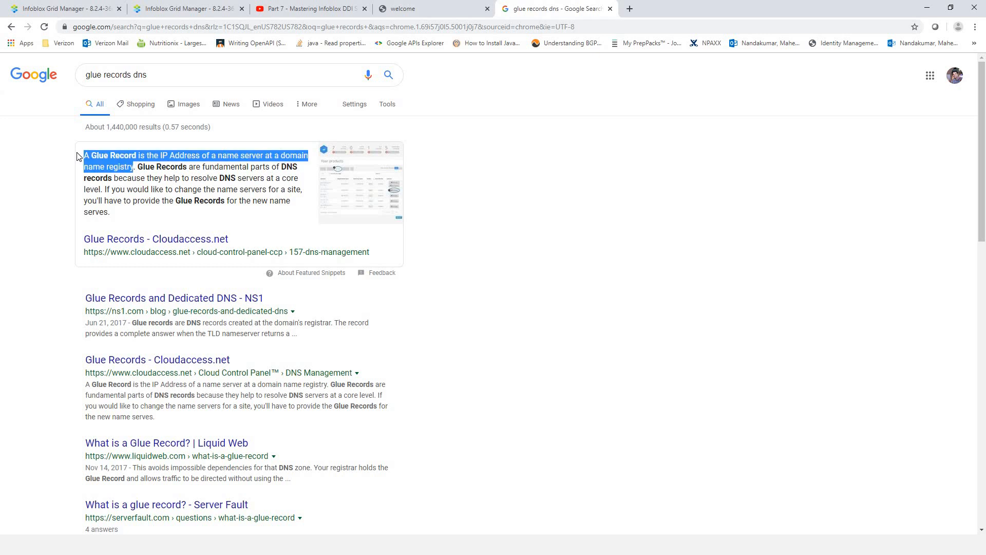
click(291, 177)
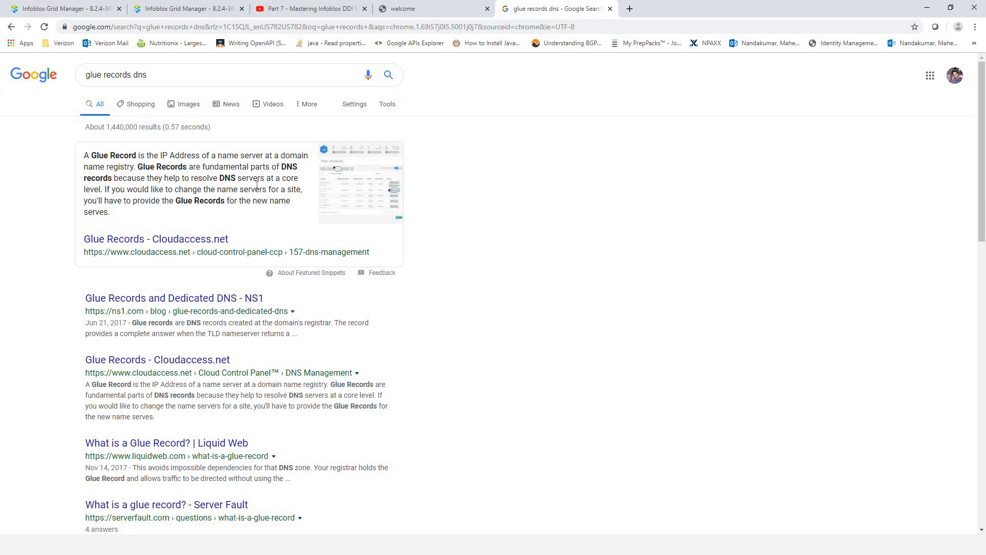
drag(97, 190, 132, 146)
click(180, 8)
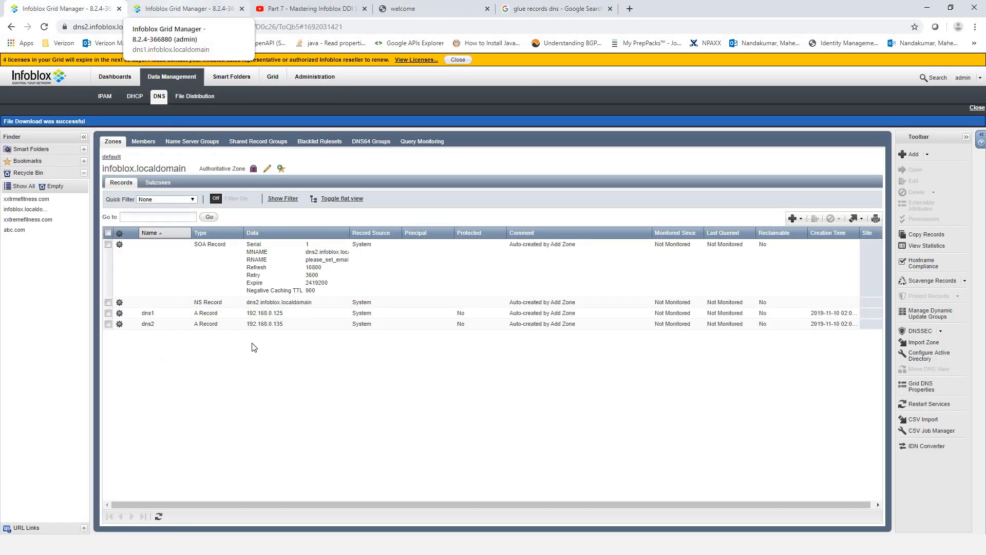
click(111, 156)
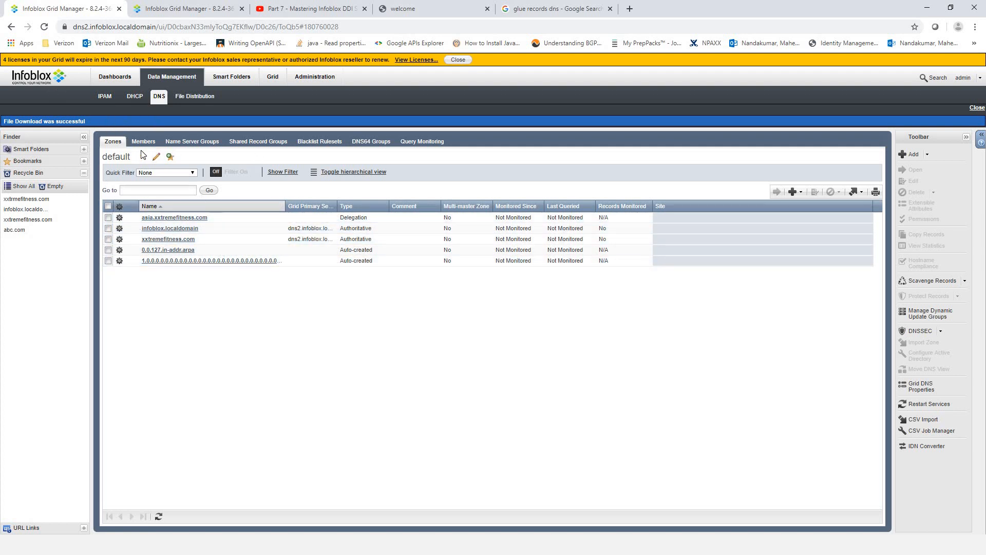
click(278, 78)
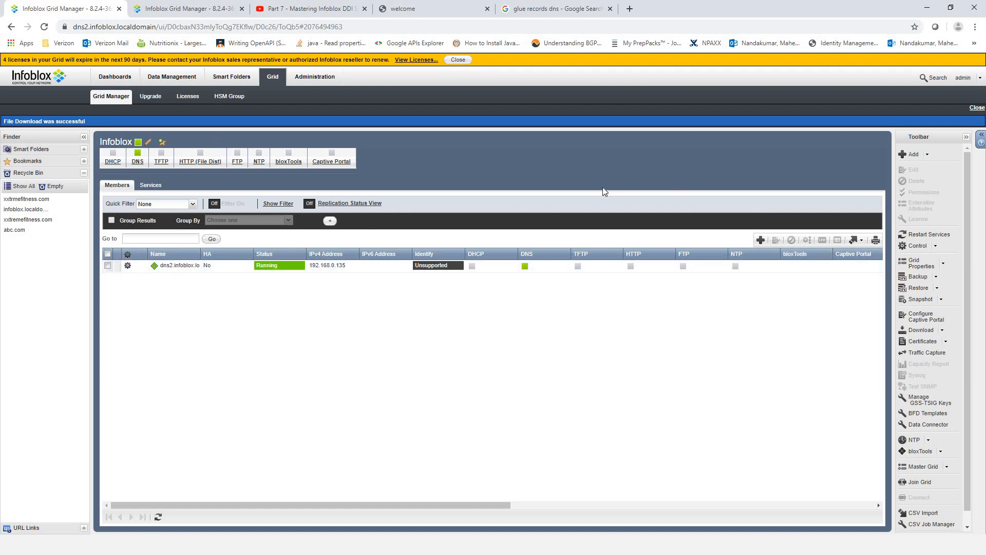
click(921, 264)
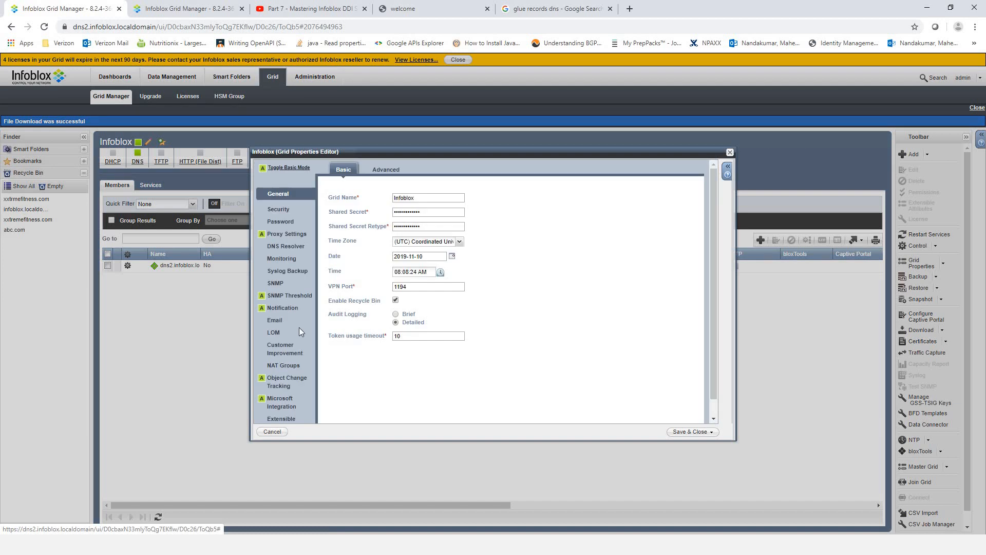
click(283, 244)
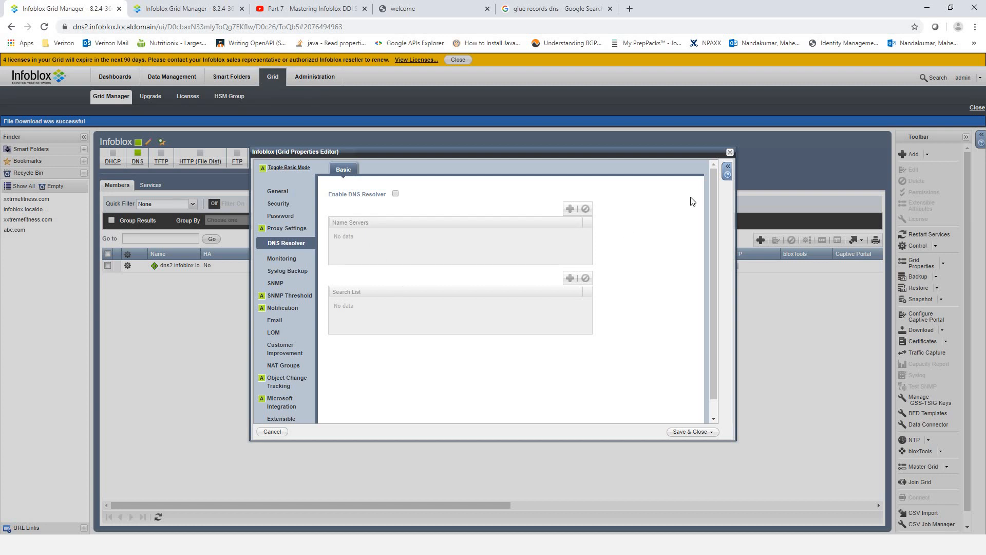
click(730, 152)
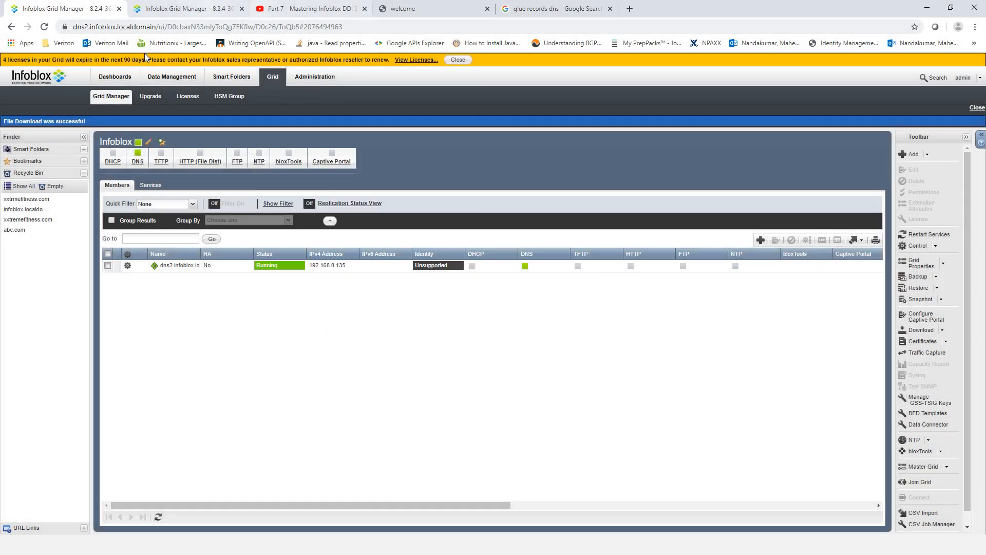
click(214, 7)
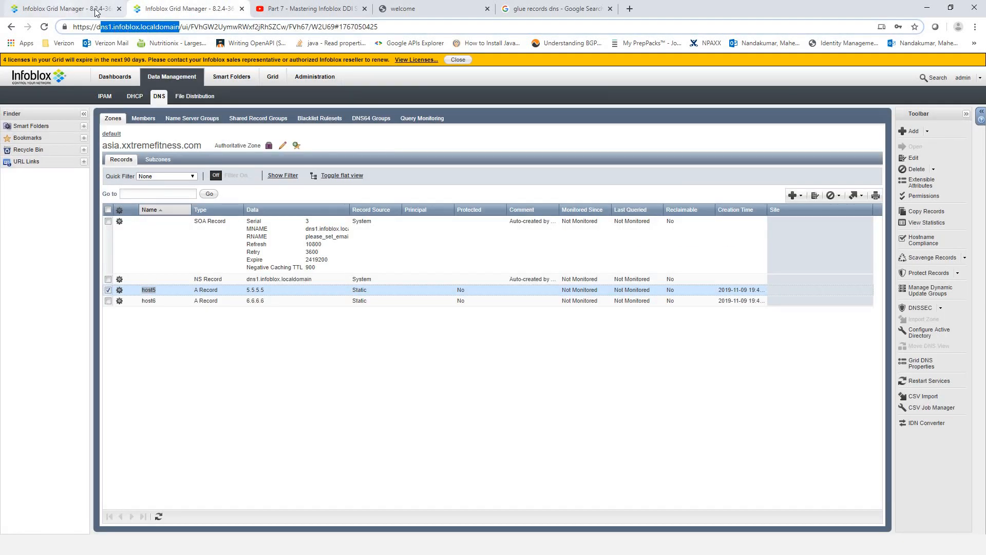
click(67, 6)
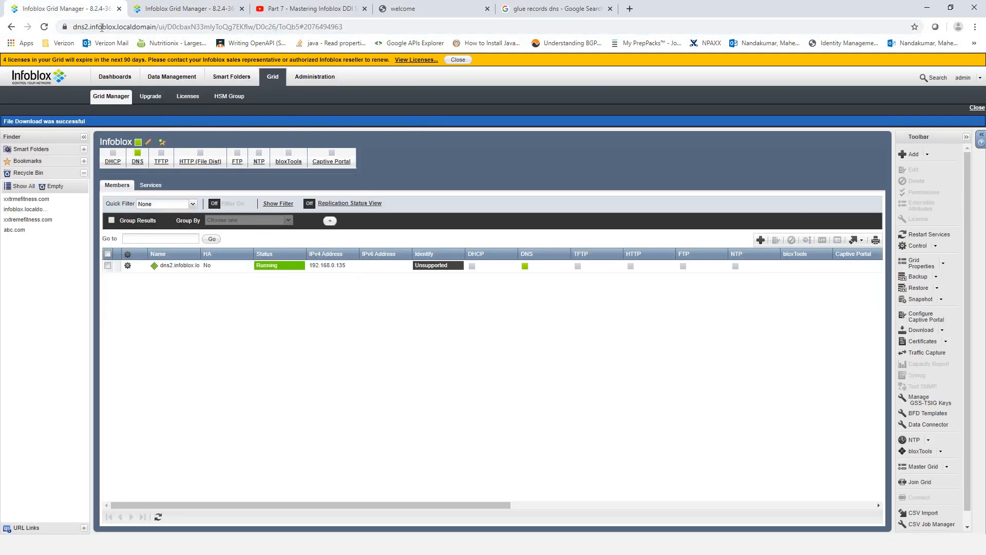
click(162, 9)
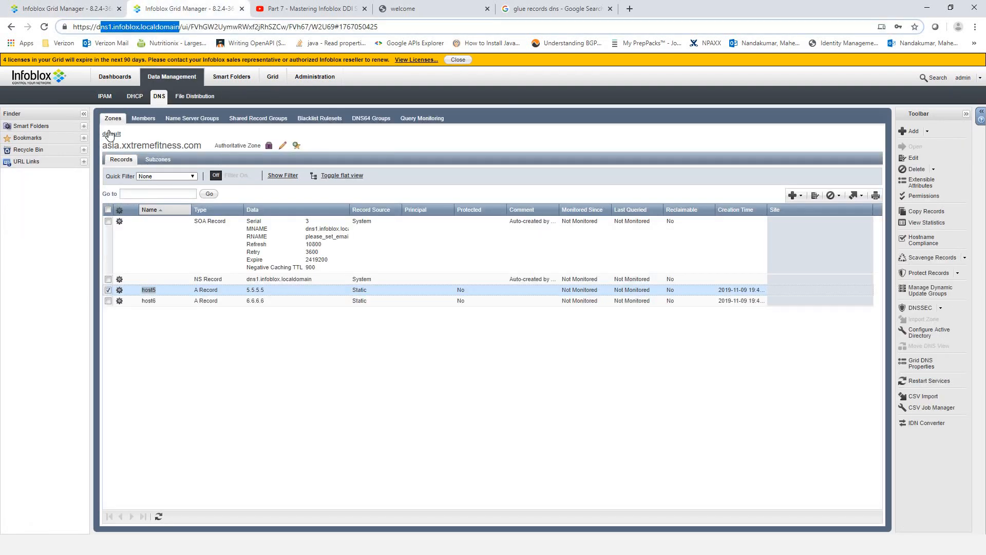
click(70, 8)
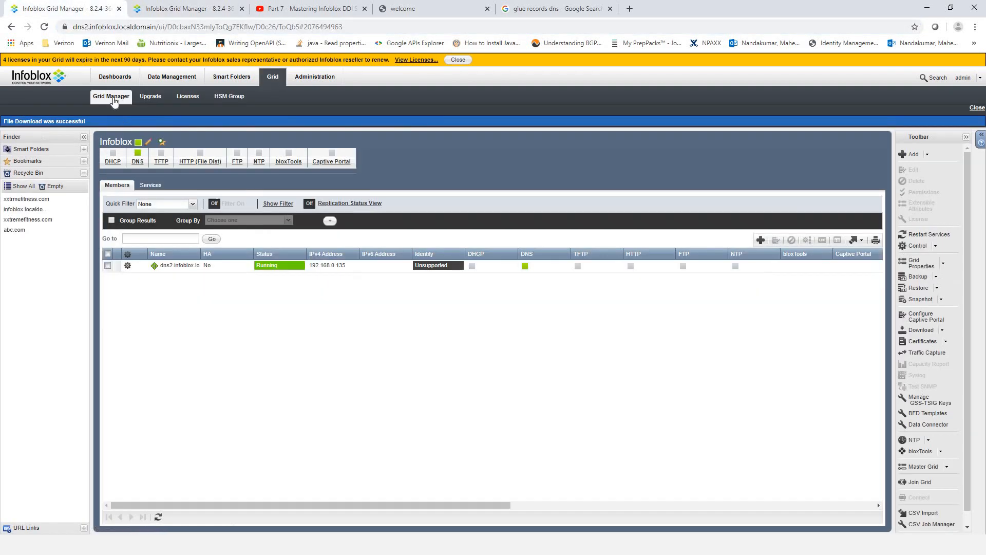
click(172, 77)
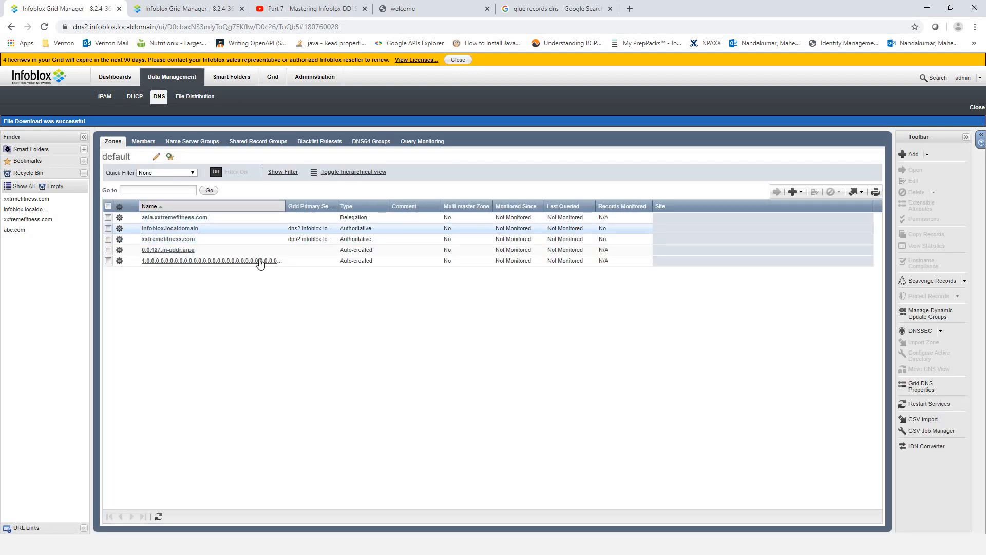
click(177, 229)
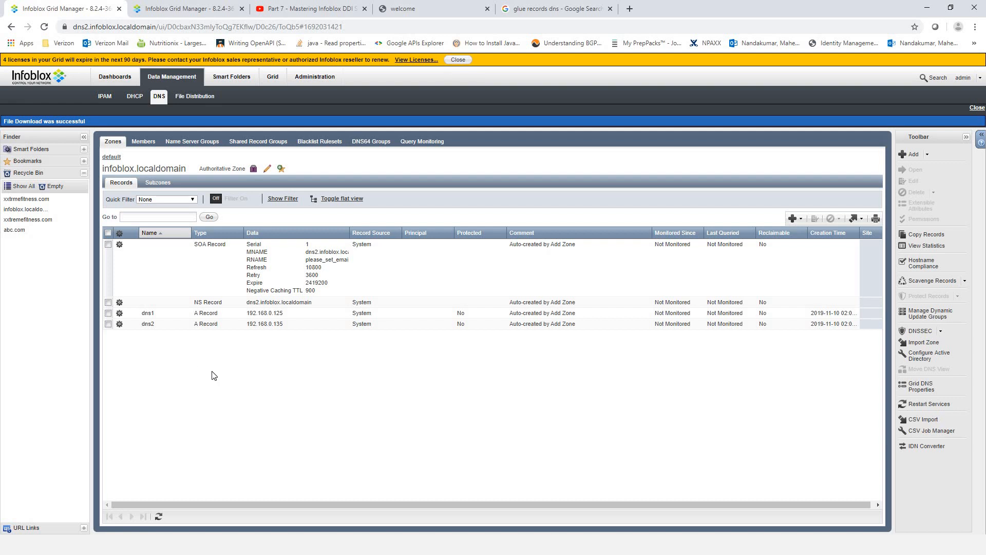
- Run nslookup for host5.asia.xxtremefitness.com and confirm it resolves to 5.5.5.5
key(alt+Tab)
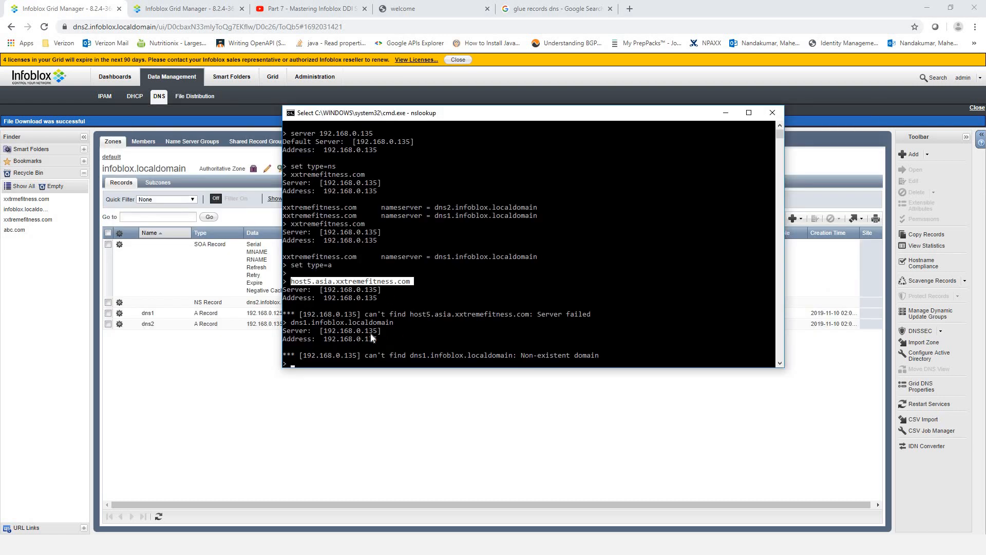
click(445, 330)
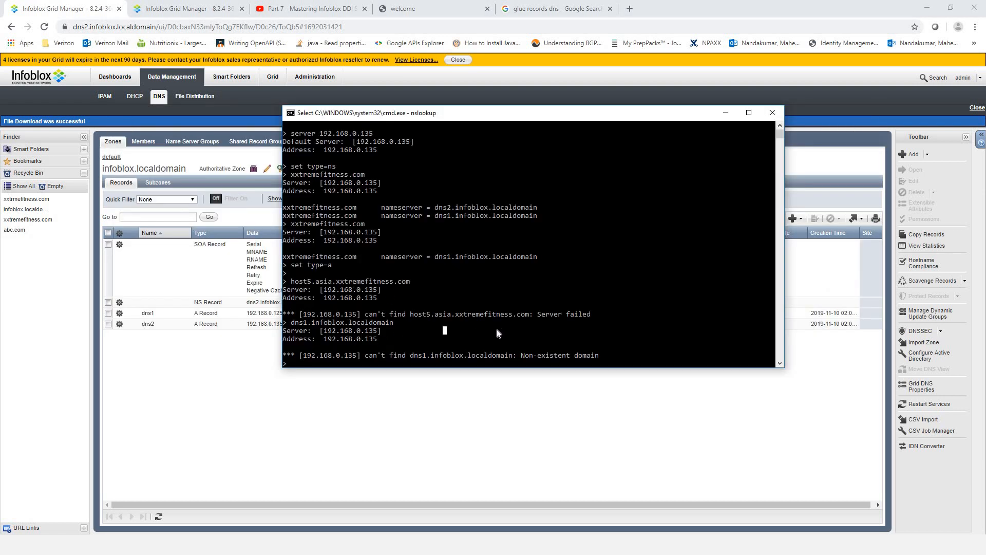
right_click(548, 317)
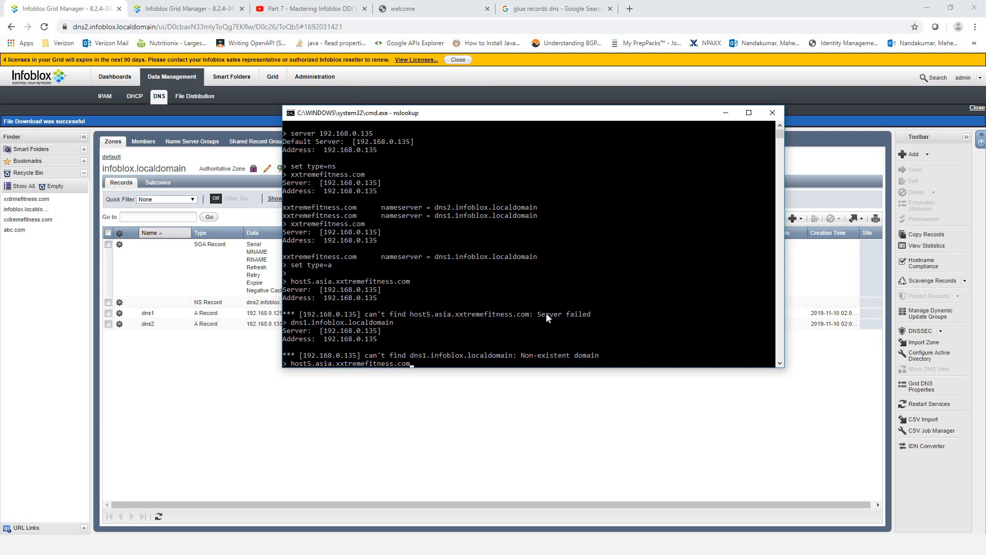
key(Return)
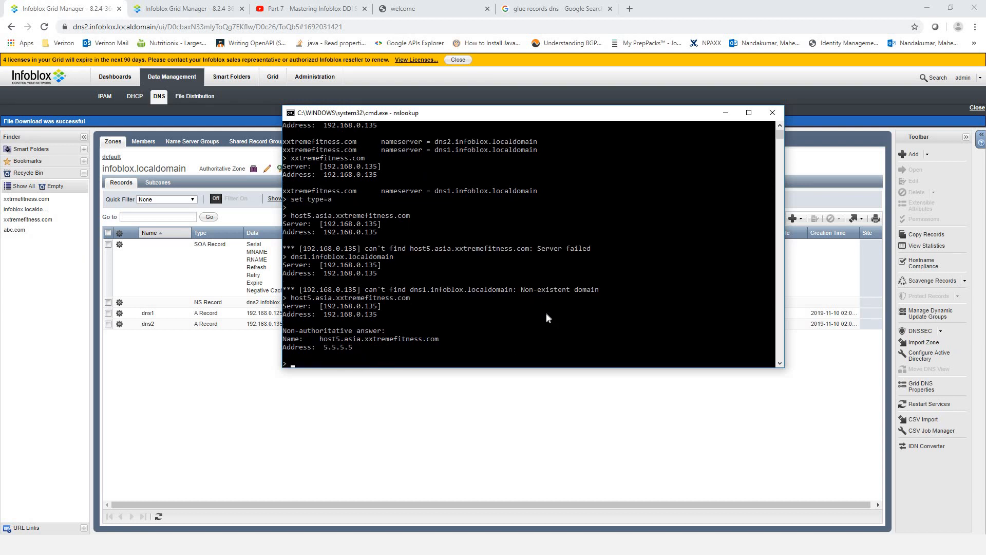
drag(360, 347, 284, 348)
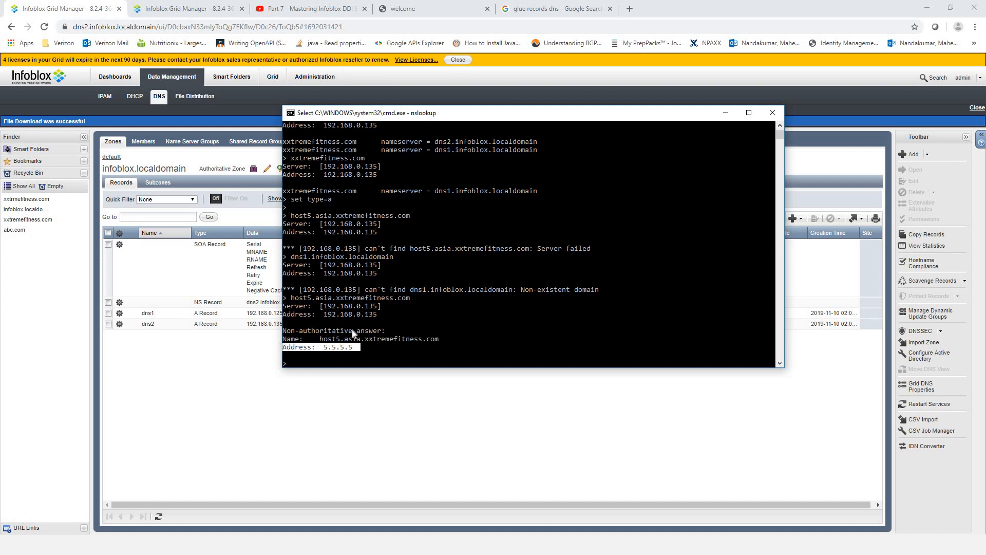
drag(392, 331, 283, 332)
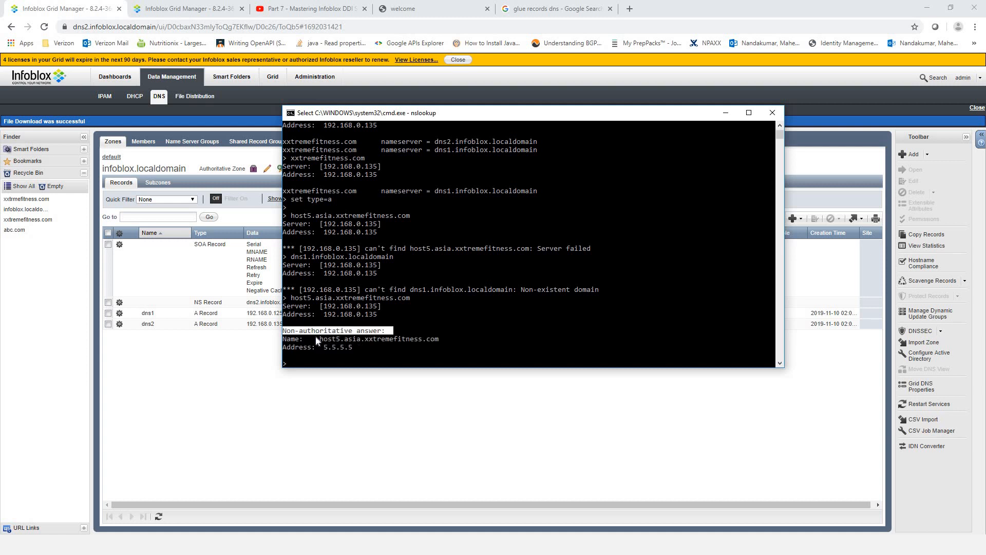
click(360, 347)
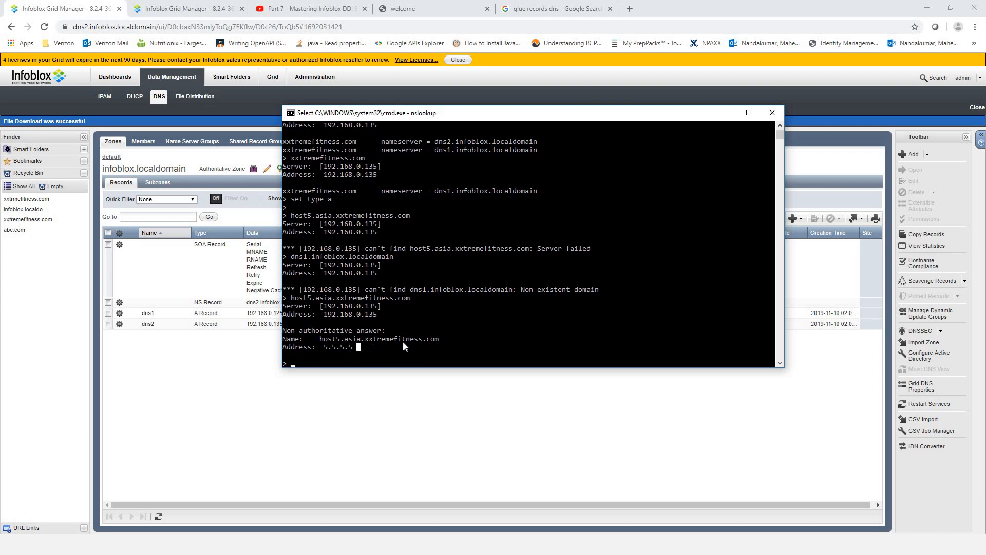
- Compare against the dns1 asia and dns2 infoblox.localdomain record pages, then advance the slide show
click(201, 13)
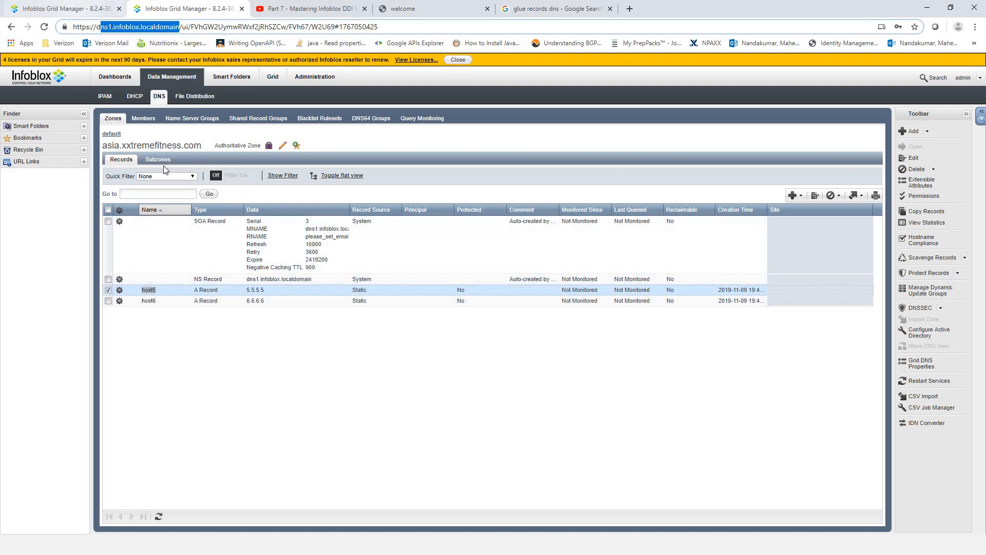
key(alt+Tab)
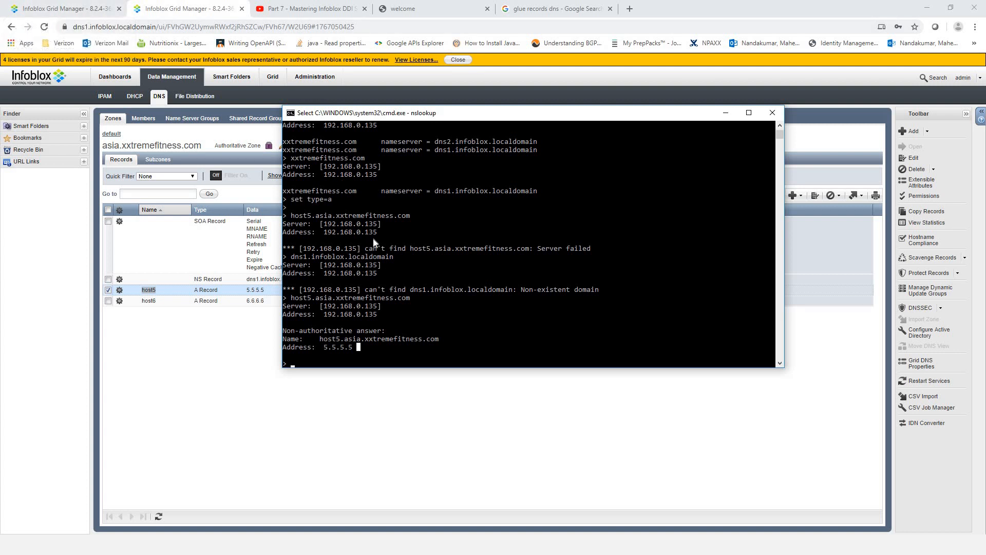
click(87, 8)
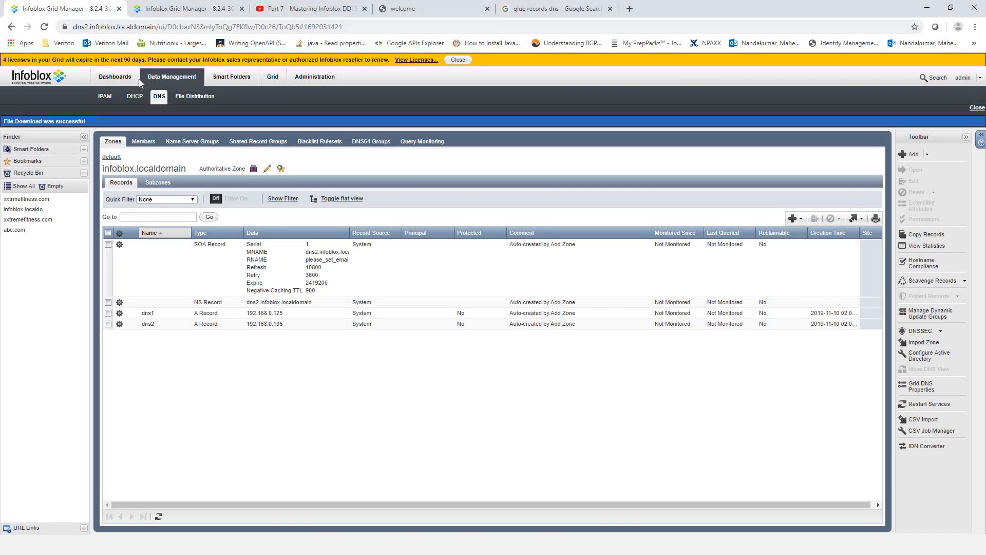
key(alt+Tab)
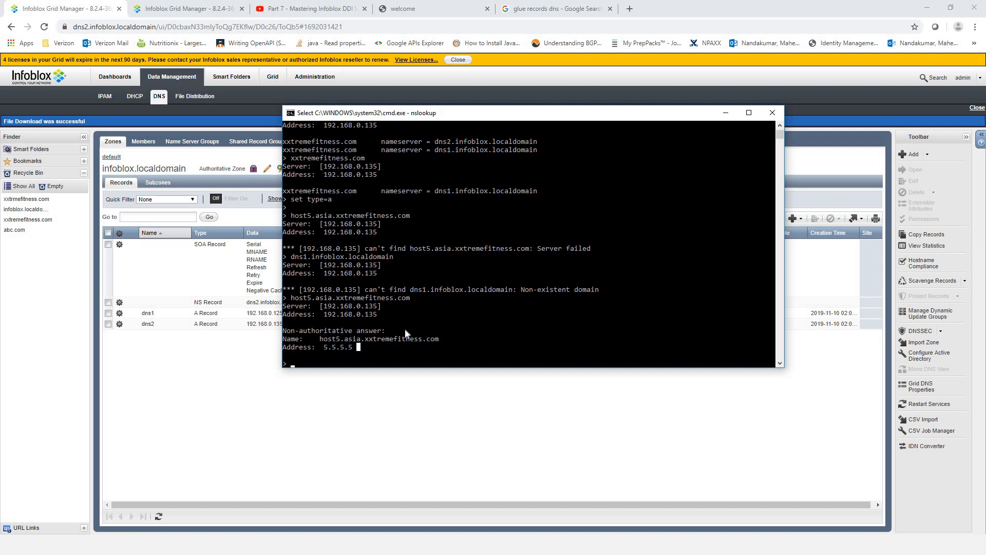
click(338, 413)
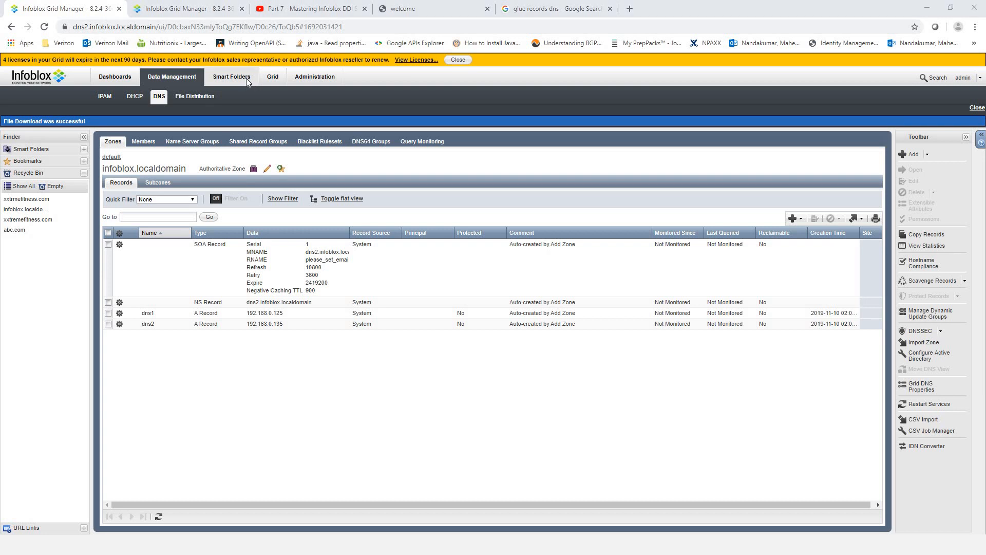
key(alt+Tab)
key(alt+Tab)
key(alt+Tab)
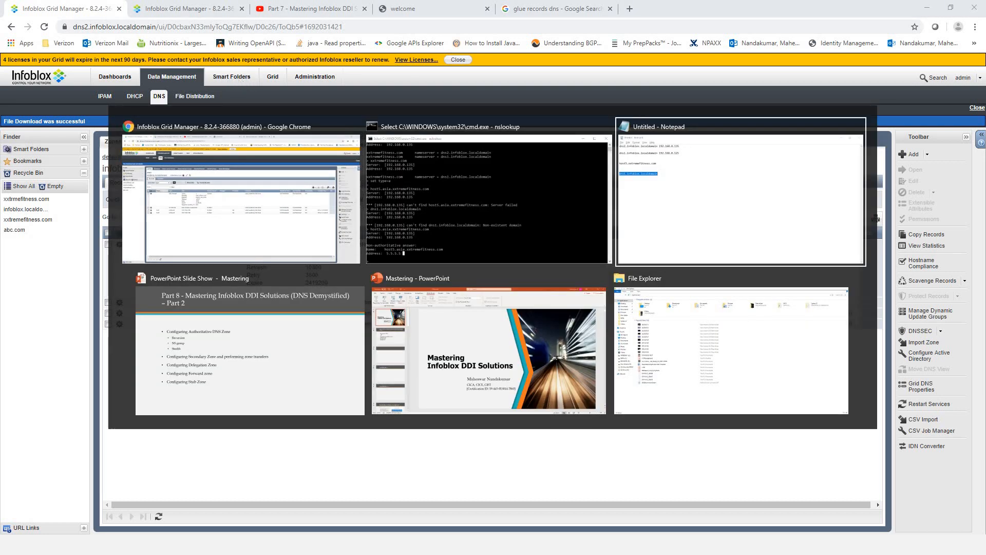
click(303, 313)
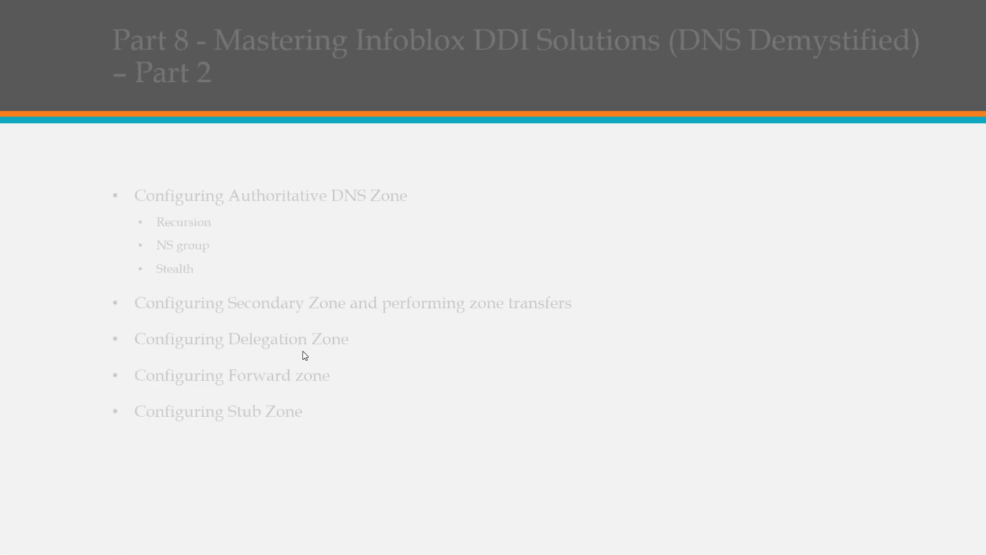
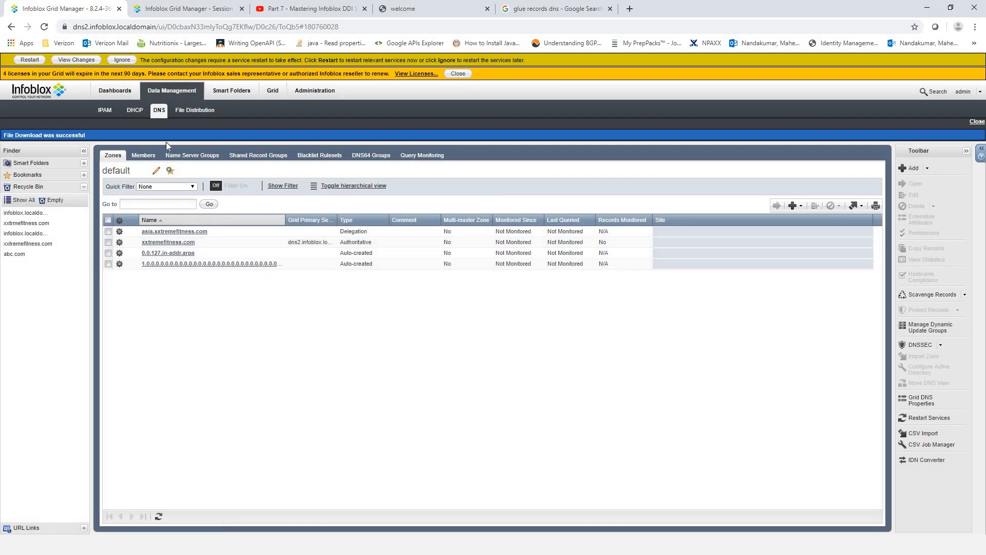
- Restart dns2's services, log back into dns1, and list the zone types addable on dns2
click(29, 60)
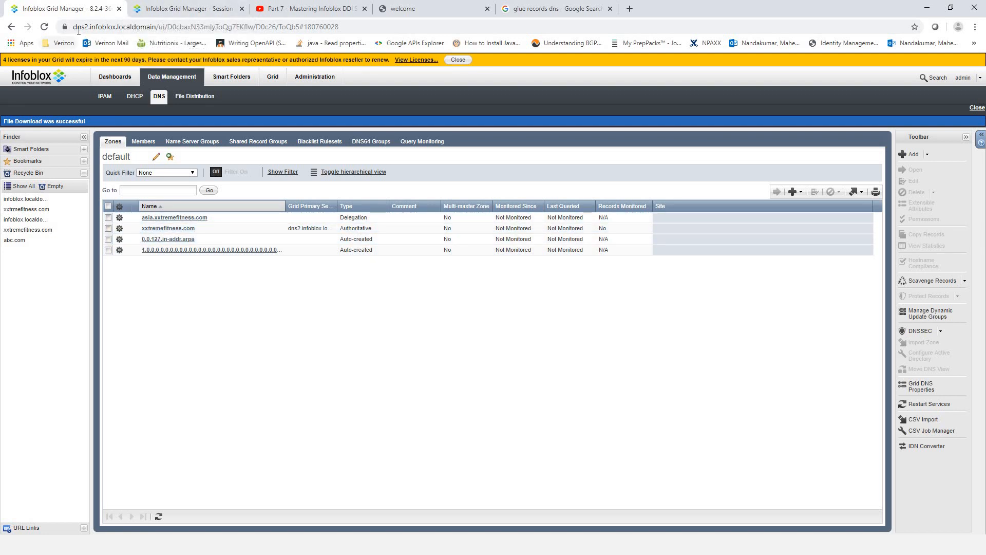
click(184, 10)
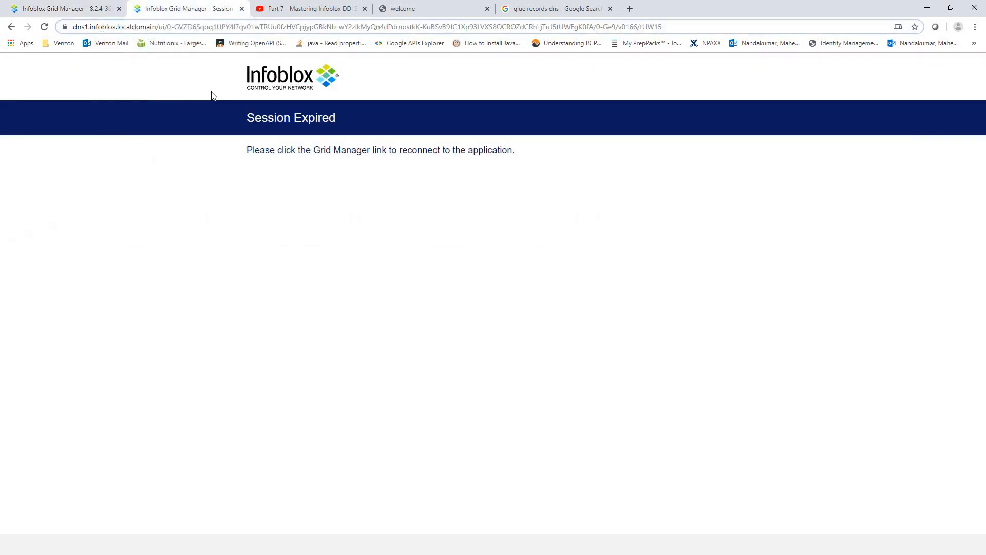
click(341, 151)
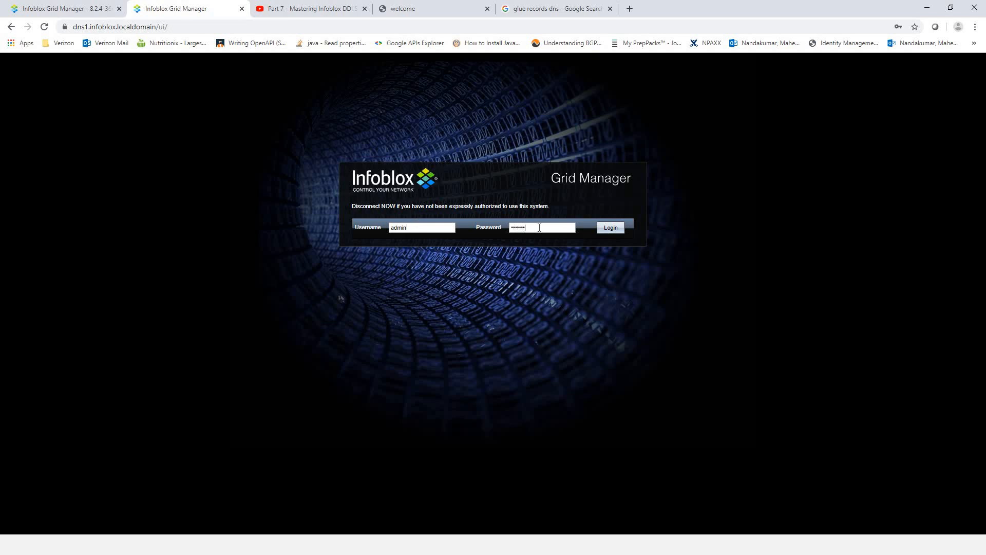
key(Return)
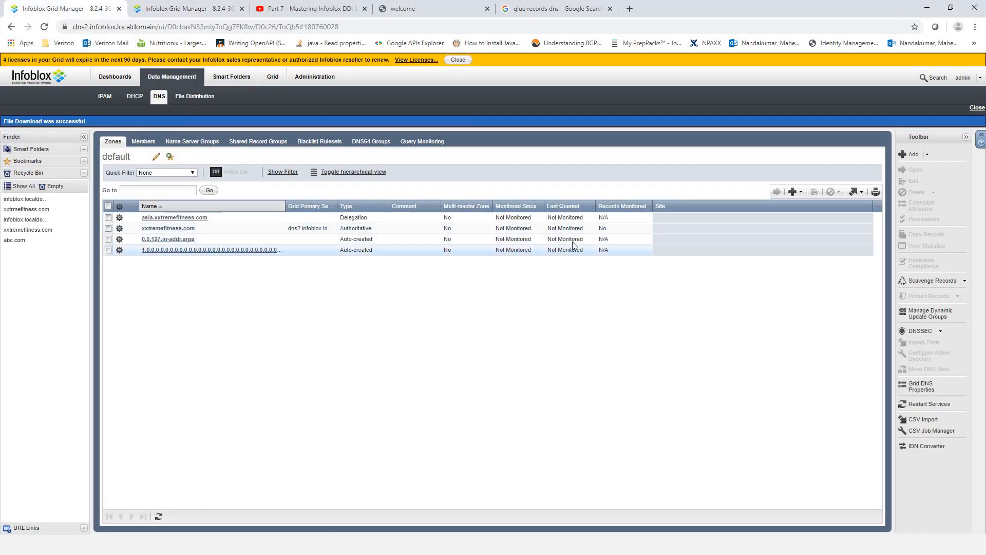
click(794, 192)
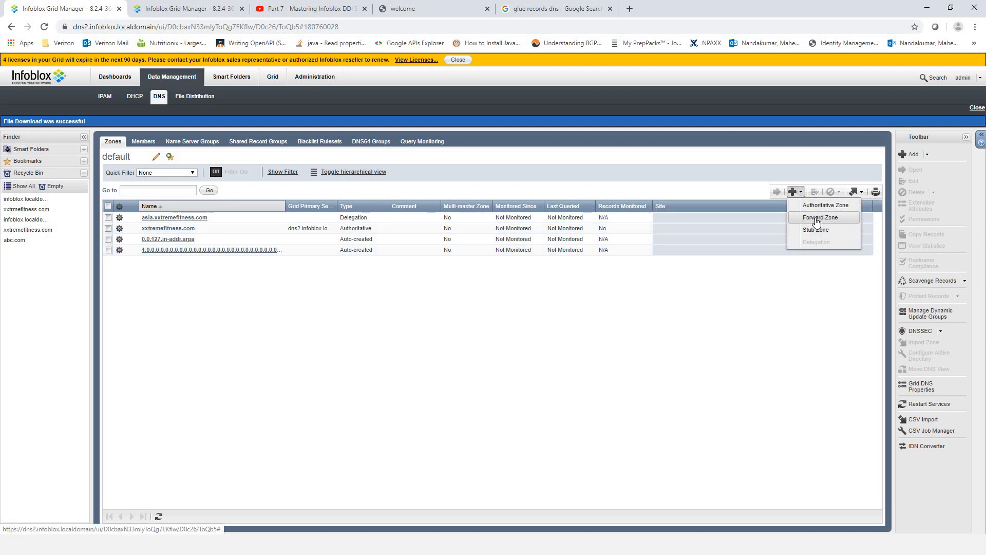
- Start a forward zone named abc.com on dns2 and add a new forwarder entry
click(820, 217)
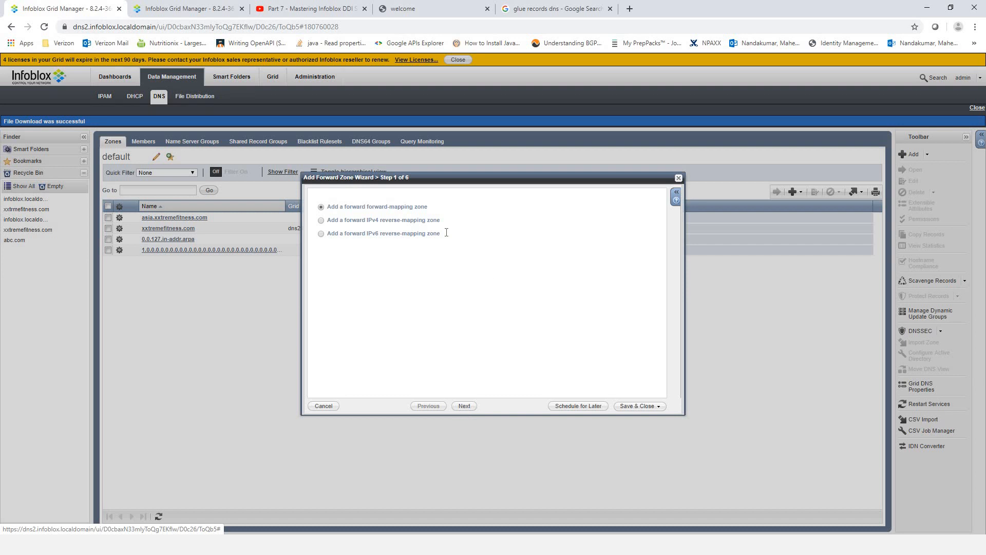
click(464, 406)
click(400, 205)
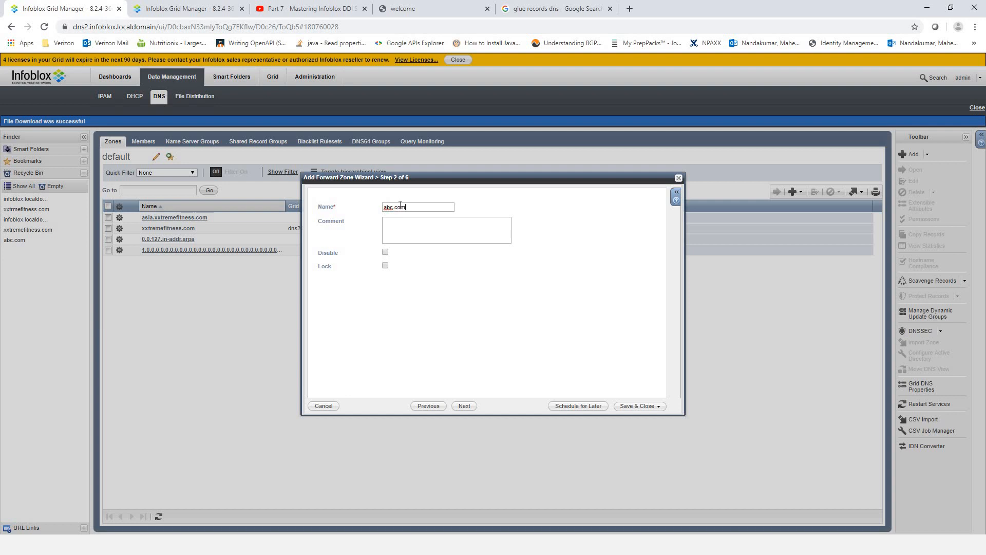
click(465, 407)
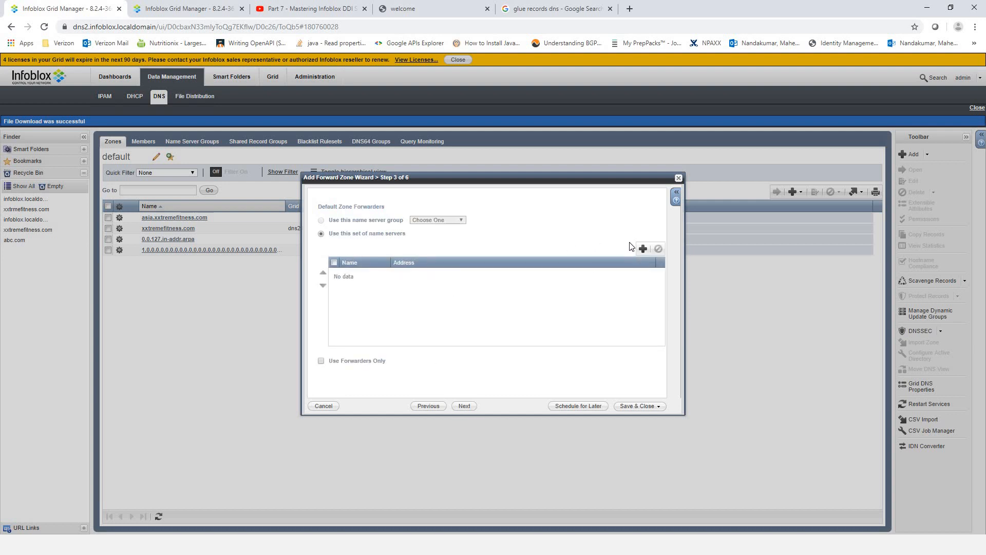
click(642, 249)
click(362, 273)
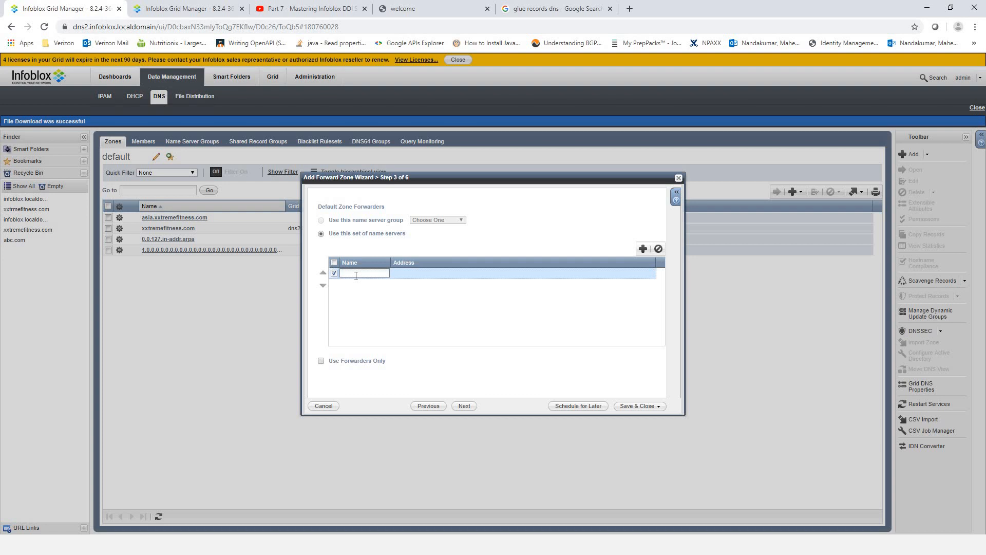
- Set the forwarder name to dns1.infoblox.localdomain, copied from dns1's web address
click(164, 10)
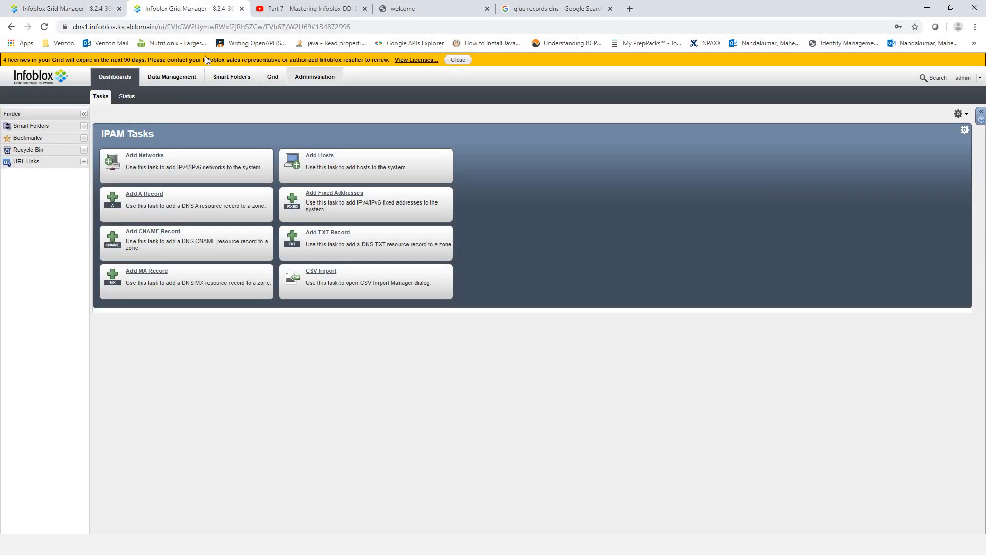
drag(155, 26, 76, 27)
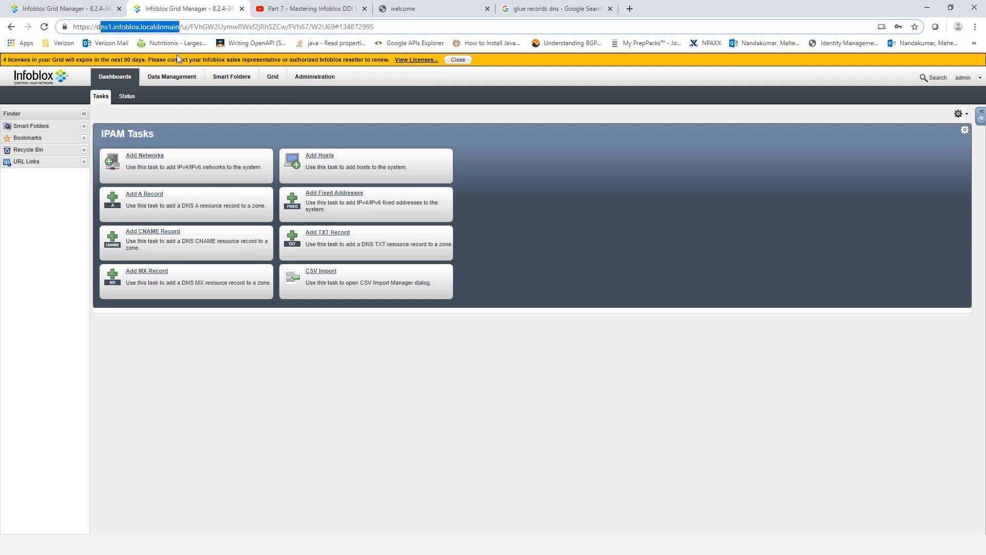
right_click(112, 26)
click(84, 6)
click(83, 6)
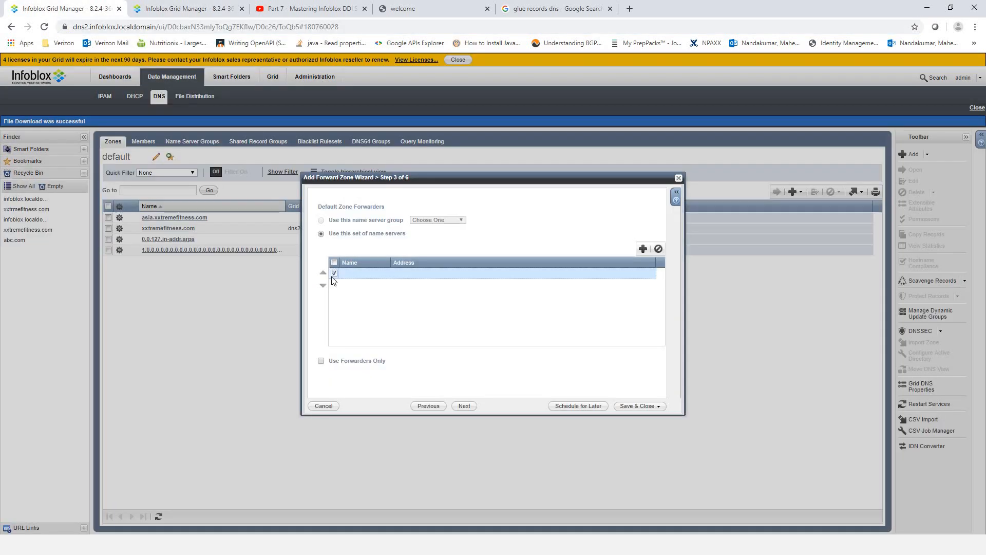
click(372, 278)
text(d)
key(ctrl+v)
drag(392, 258, 507, 258)
click(359, 281)
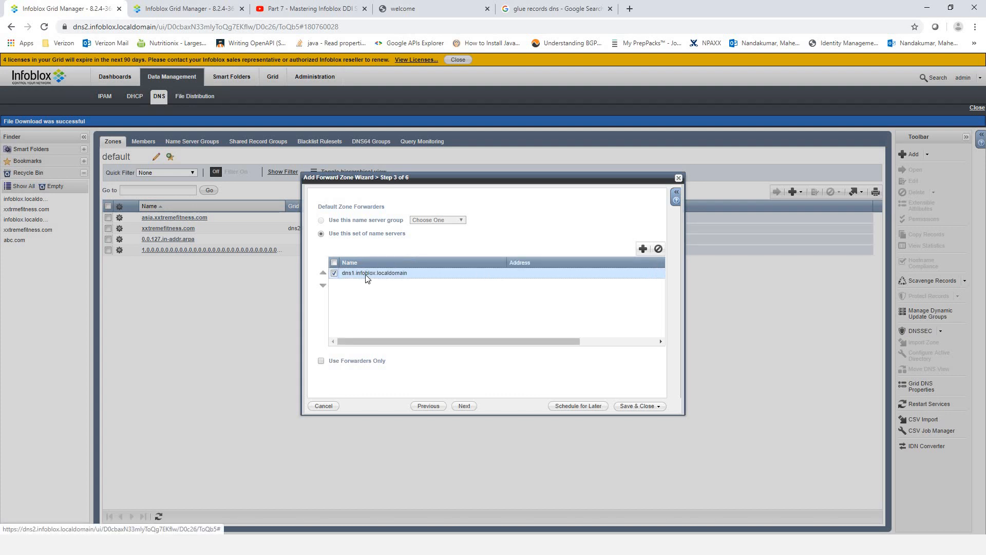
click(155, 12)
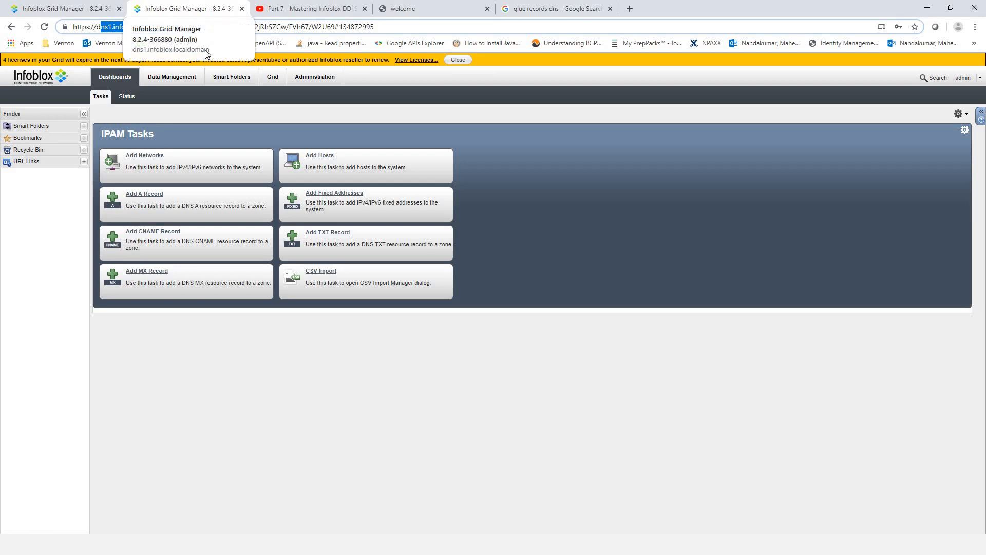
click(175, 78)
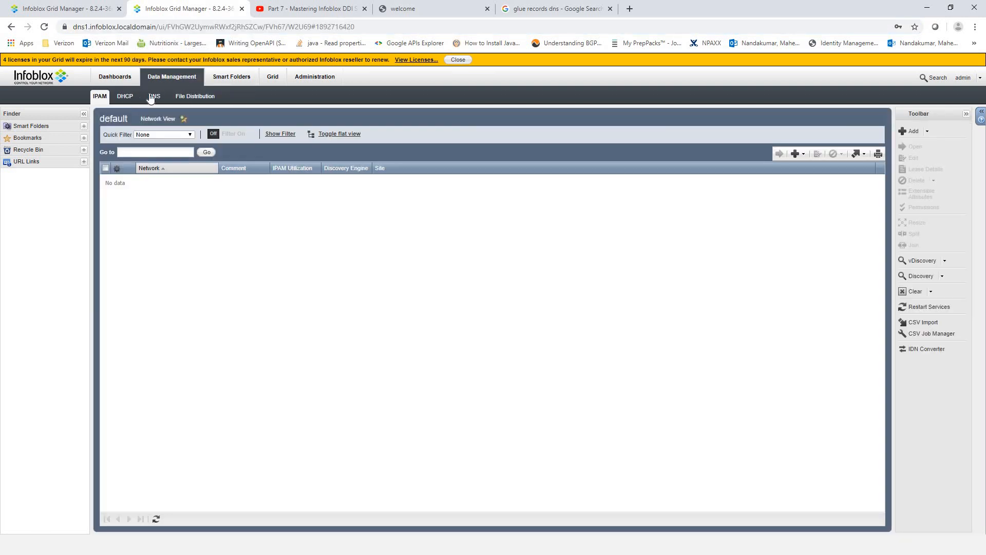
- On dns1, begin adding the authoritative zone abc.com from the DNS Zones list
click(154, 96)
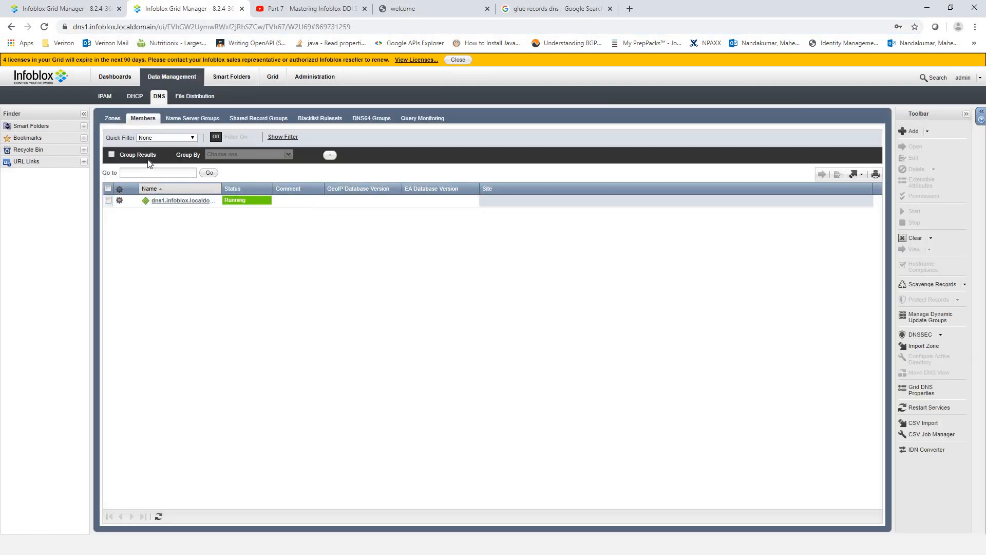
click(110, 119)
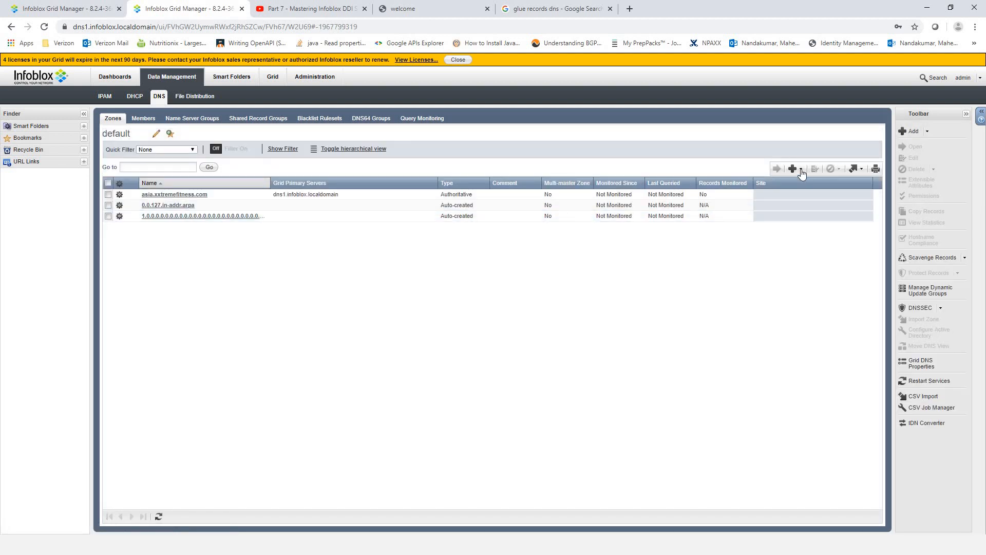
click(802, 172)
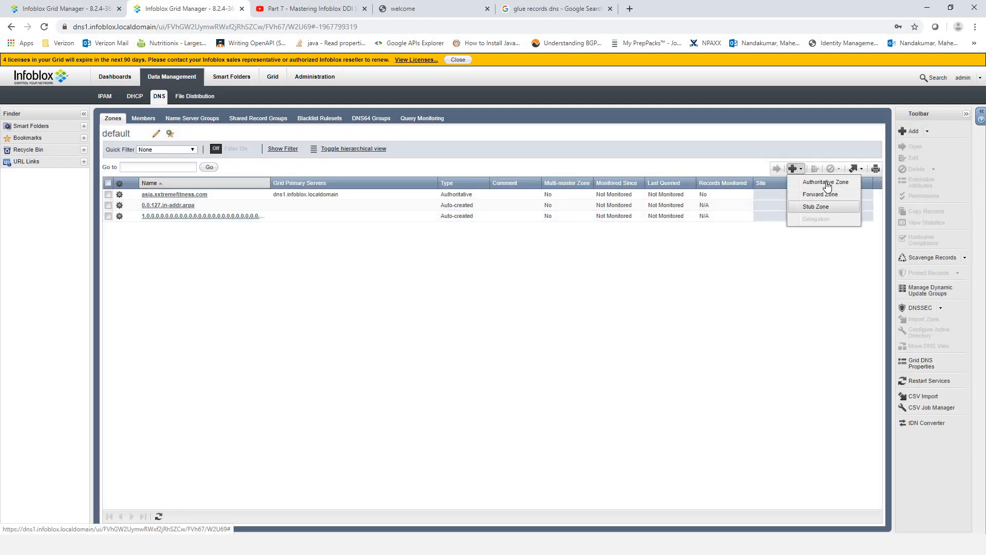
click(826, 183)
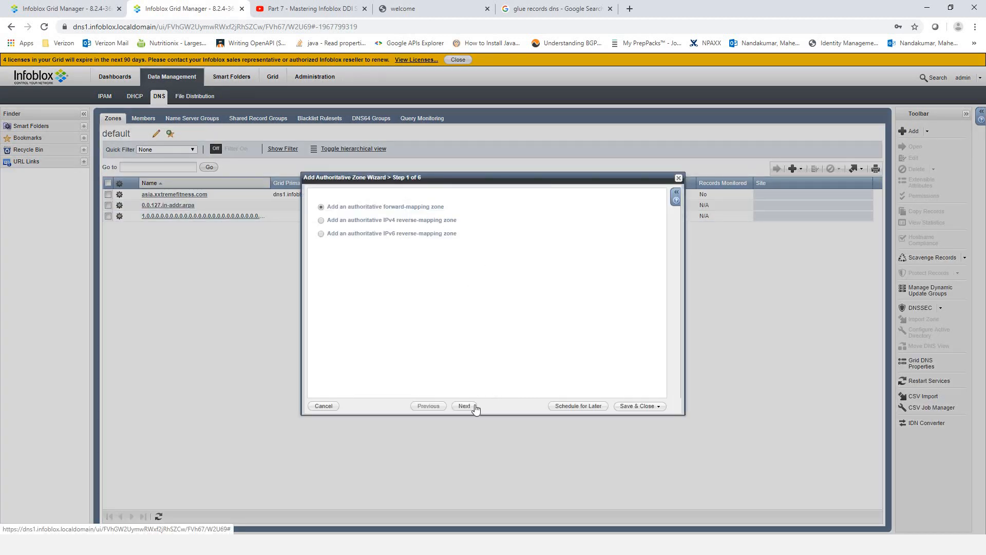
click(465, 406)
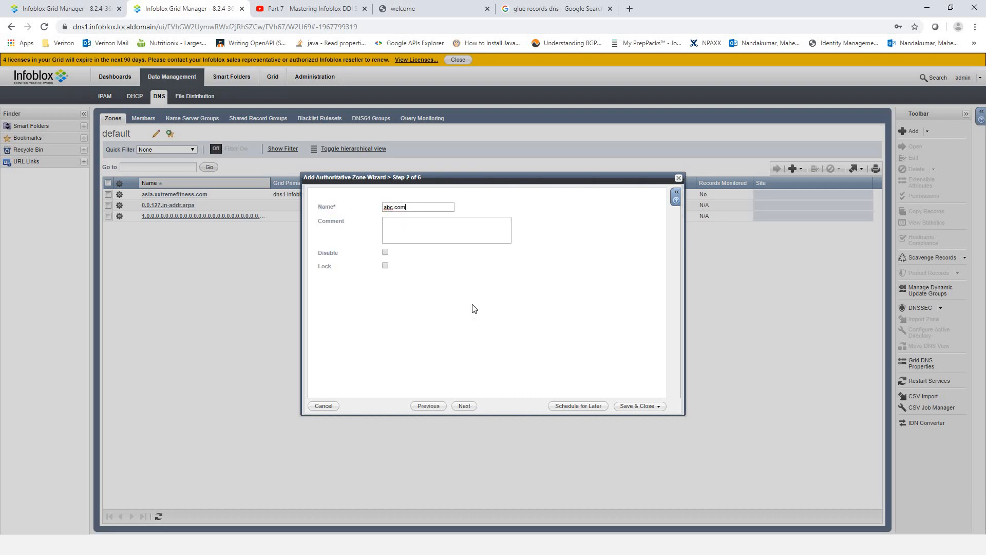
click(464, 406)
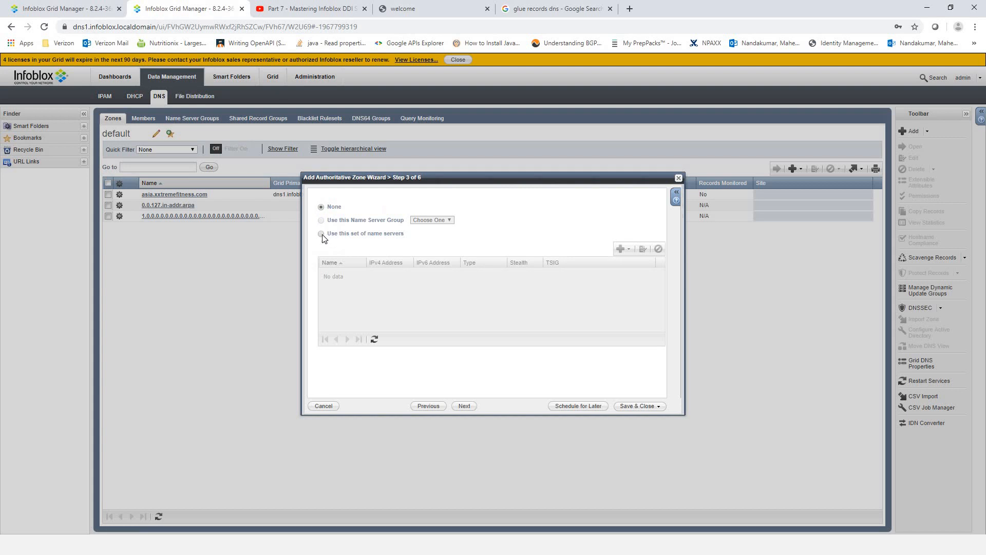
- Make dns1.infoblox.localdomain the grid primary, save abc.com, and restart services
click(626, 250)
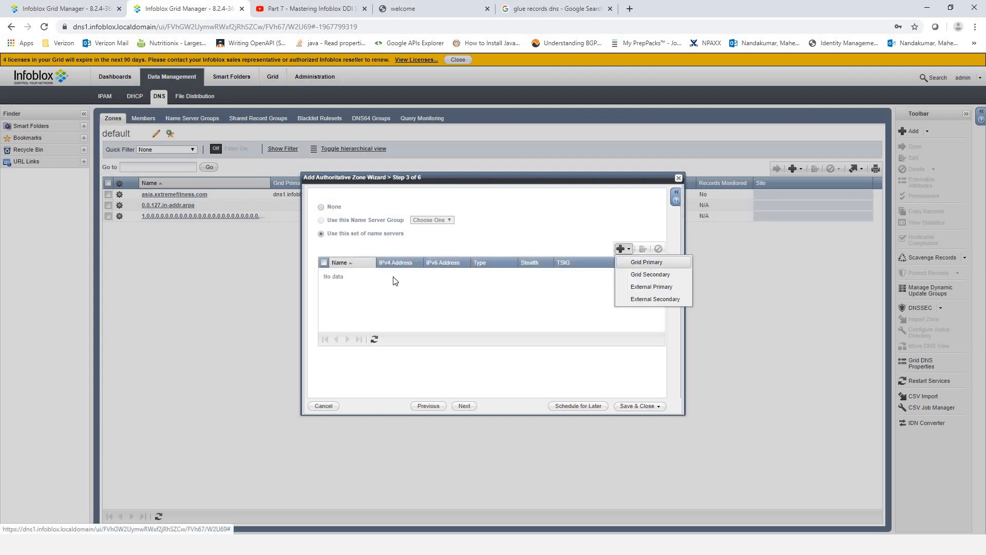
click(648, 263)
click(331, 276)
click(606, 316)
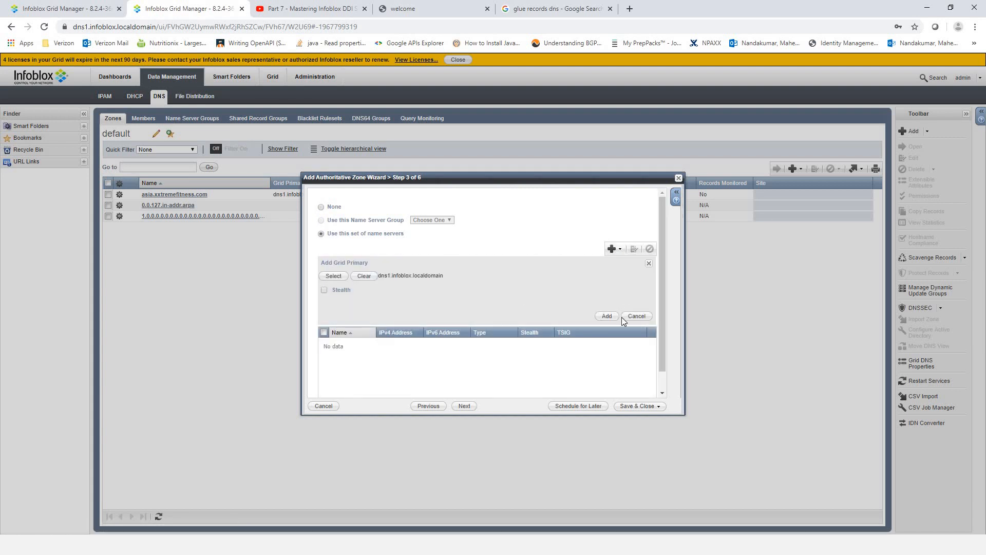
click(465, 406)
click(629, 406)
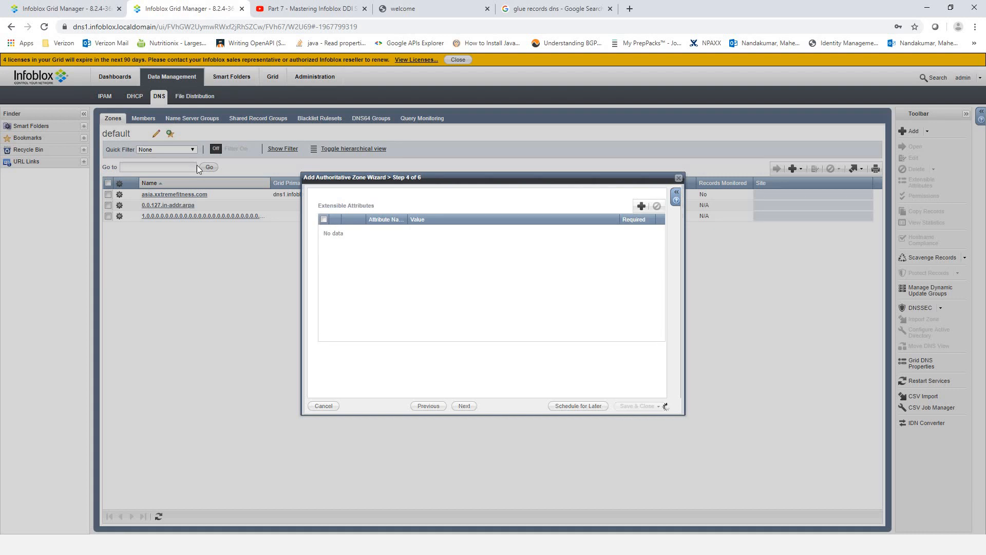
click(30, 60)
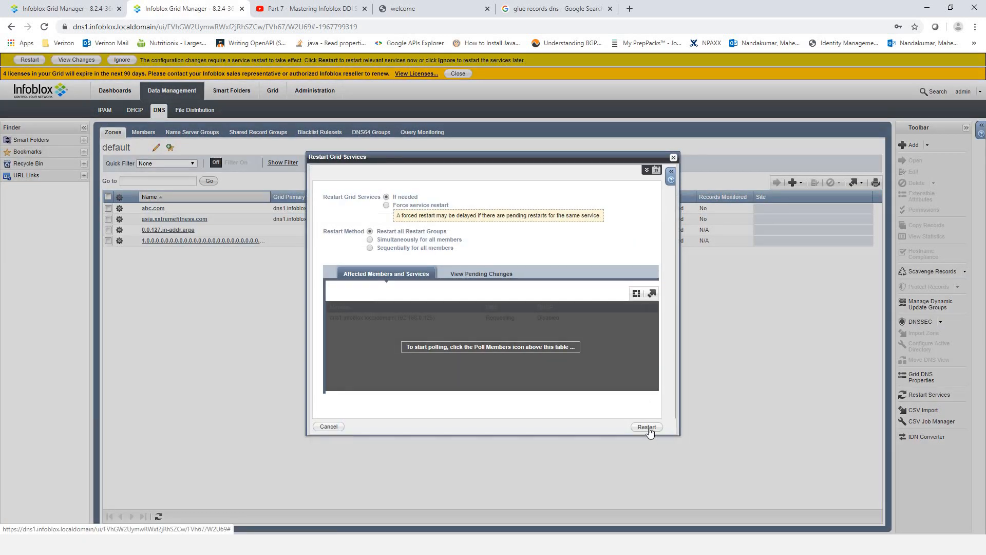
click(647, 427)
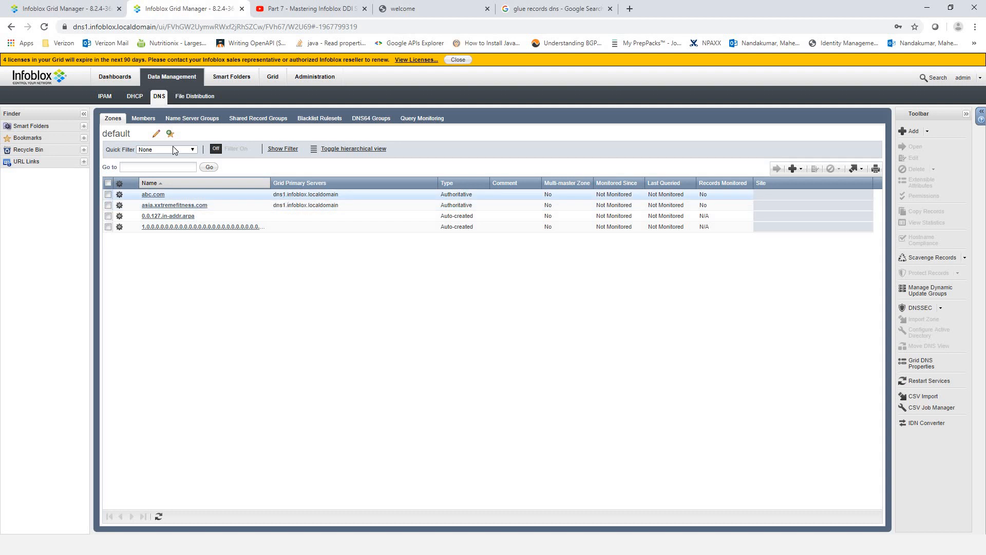
- Give the dns1 forwarder address 192.168.0.125 from the Notepad notes and save the abc.com forward zone
click(67, 9)
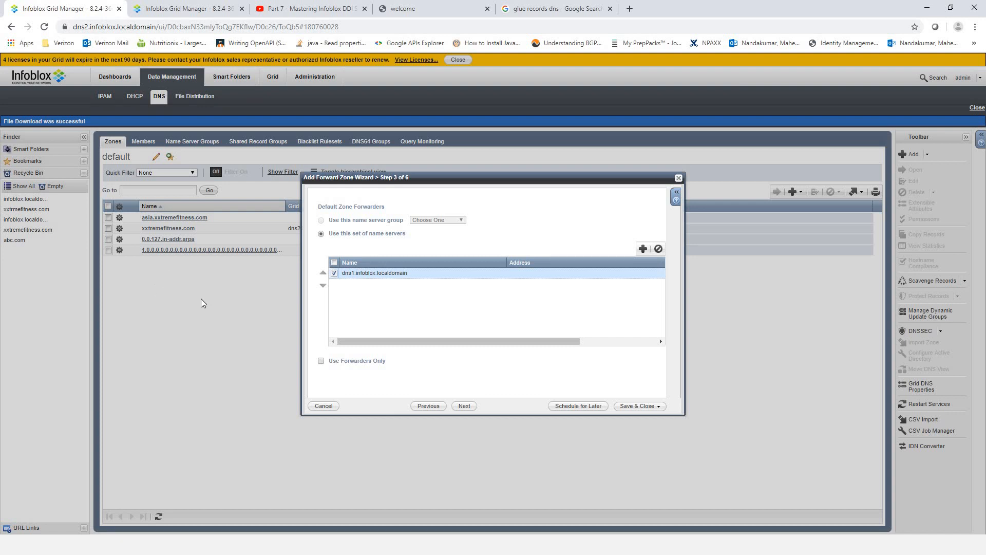
click(420, 274)
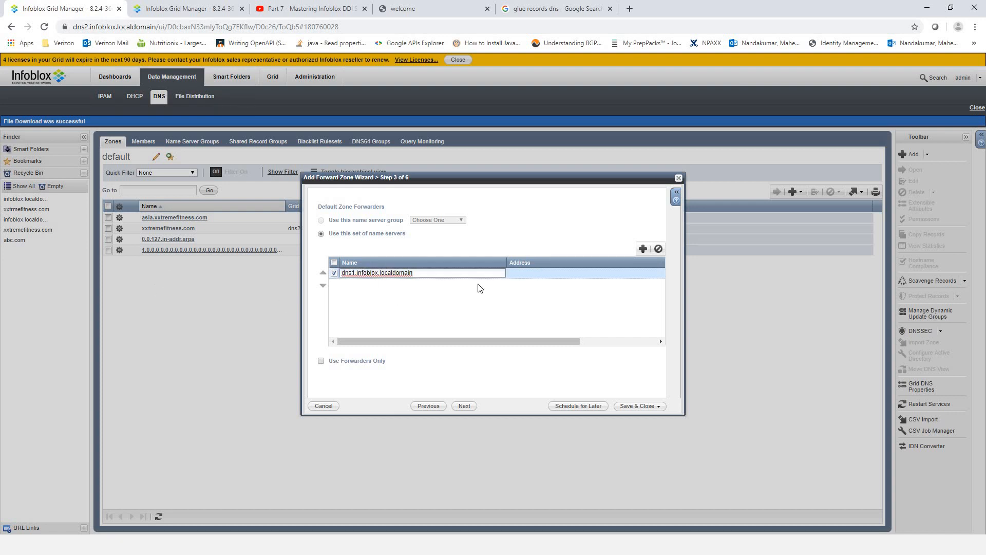
key(Tab)
key(alt+Tab)
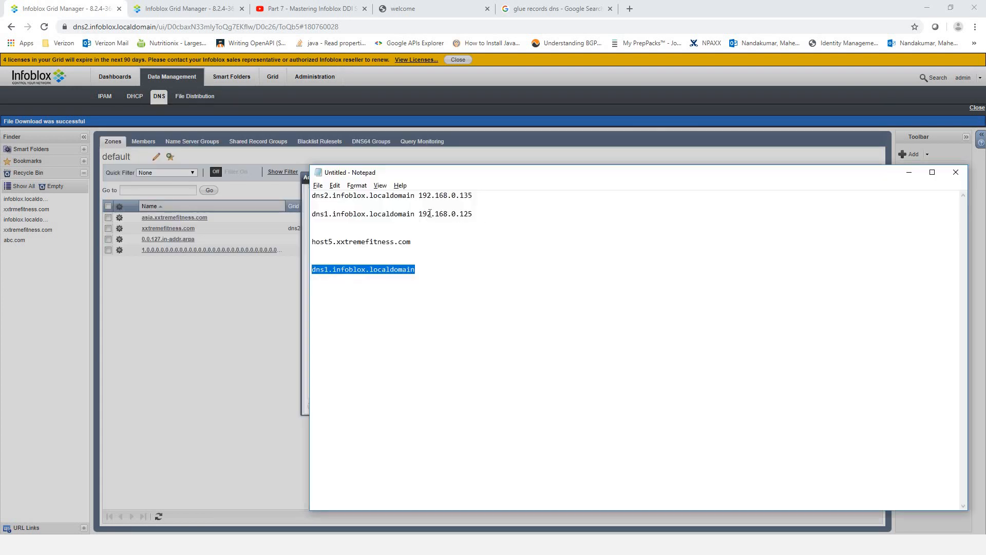
double_click(430, 214)
right_click(438, 216)
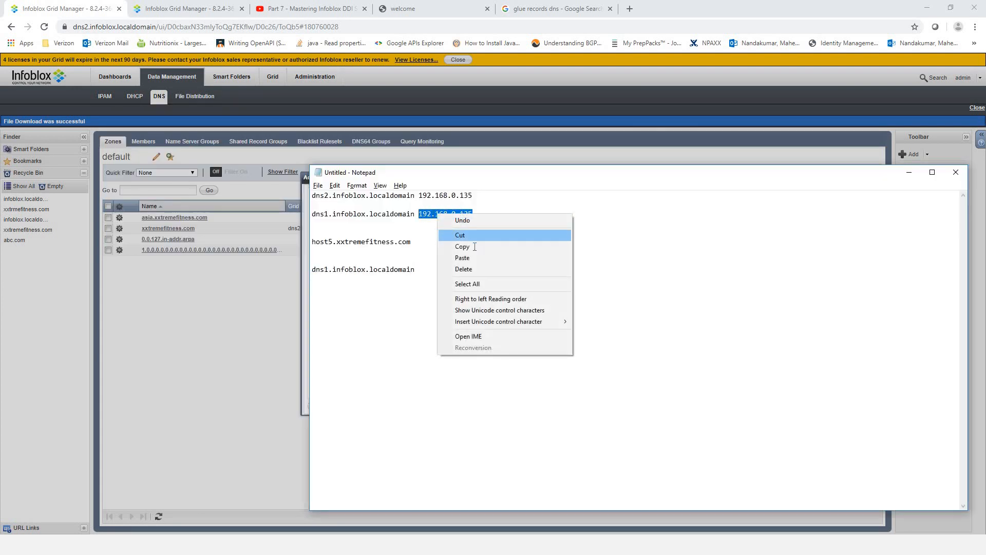
click(475, 247)
click(266, 282)
click(436, 273)
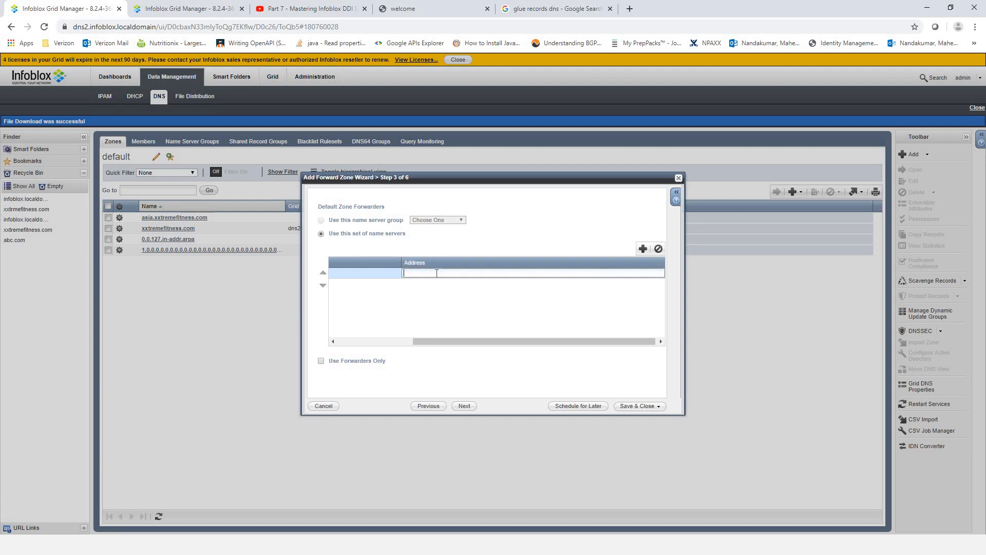
key(ctrl+v)
drag(459, 342, 346, 342)
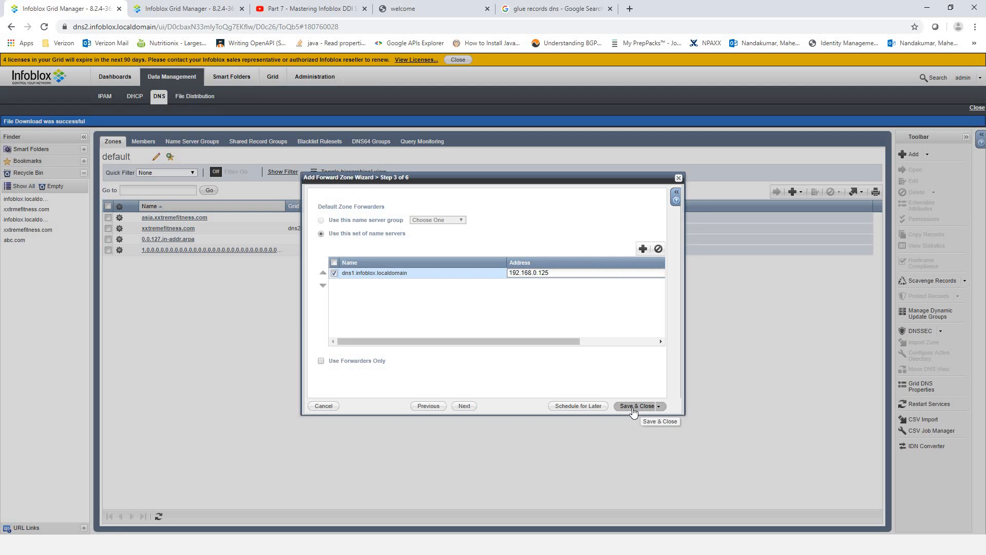
click(633, 407)
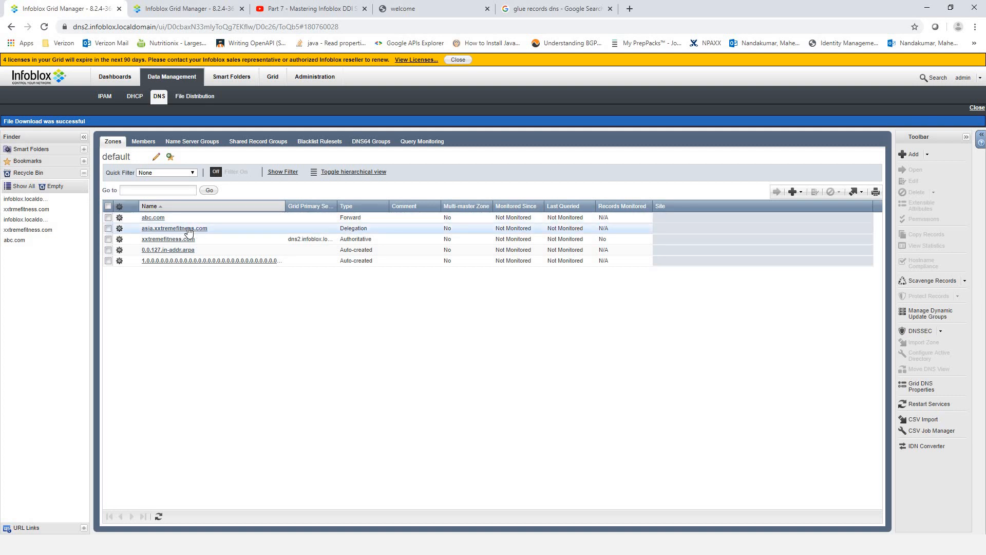
- Edit abc.com to add dns2 (192.168.0.135) as name server with forwarders enabled, and save
click(108, 218)
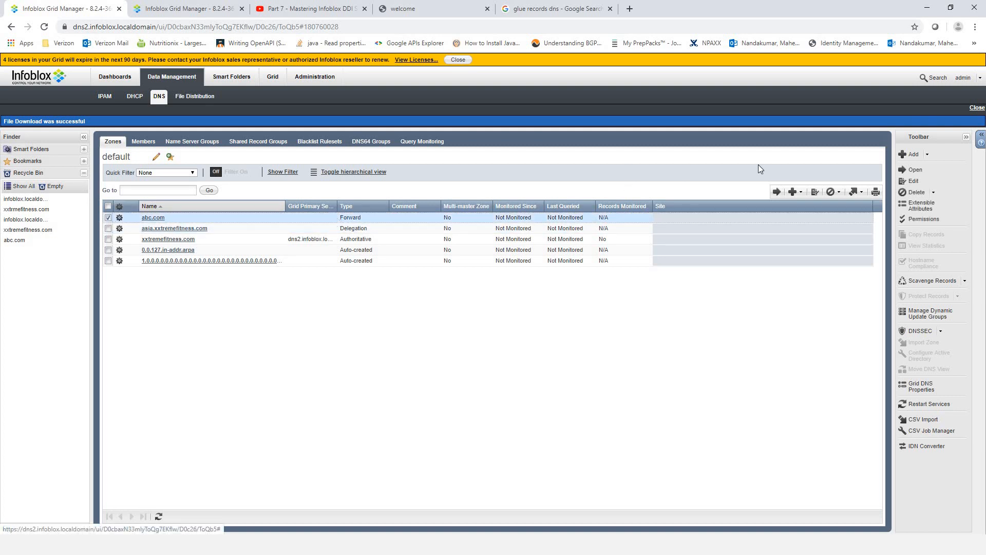
click(814, 193)
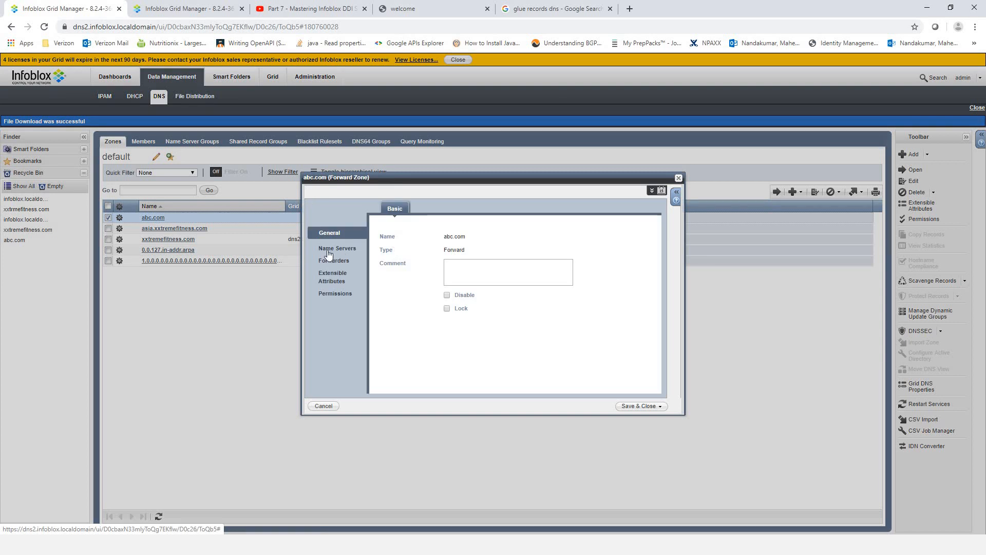
click(330, 250)
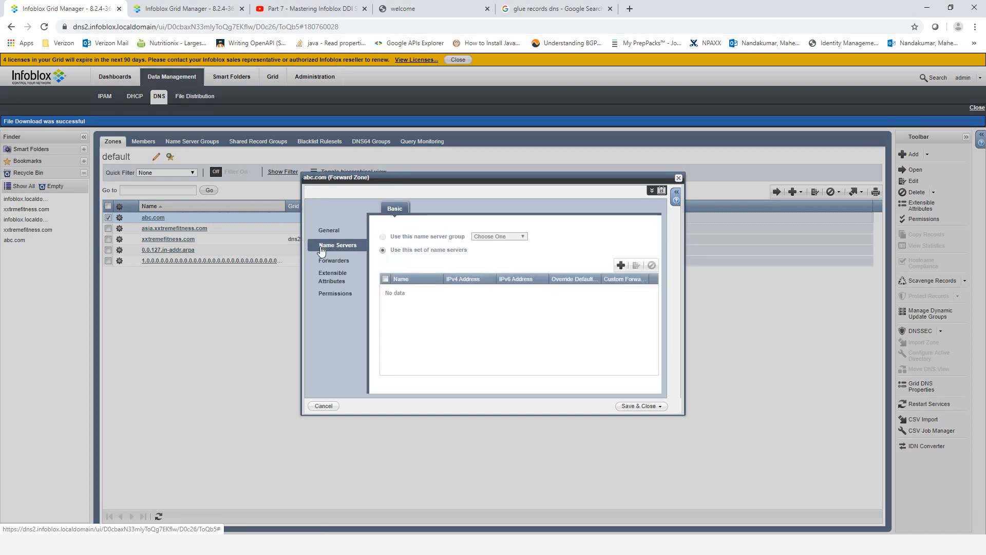
click(621, 265)
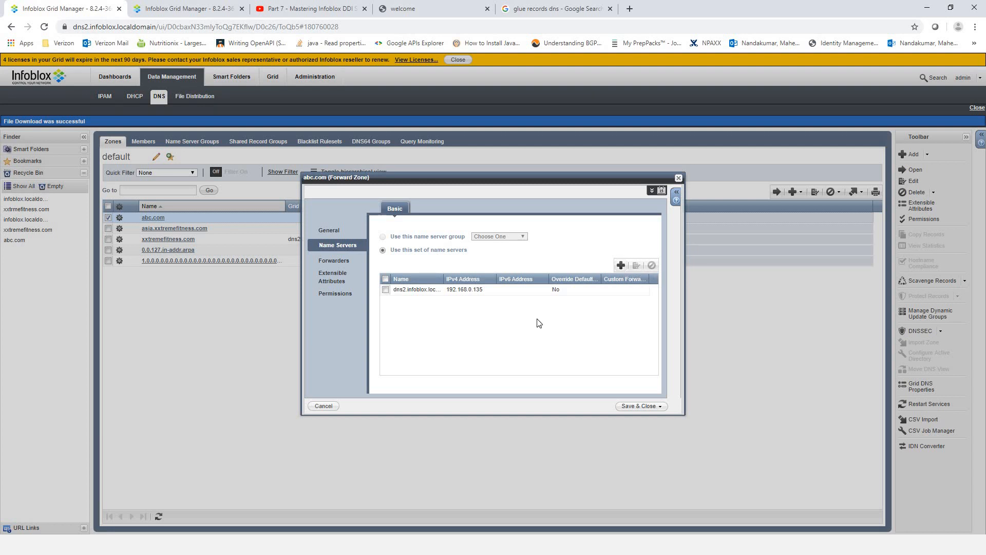
click(331, 261)
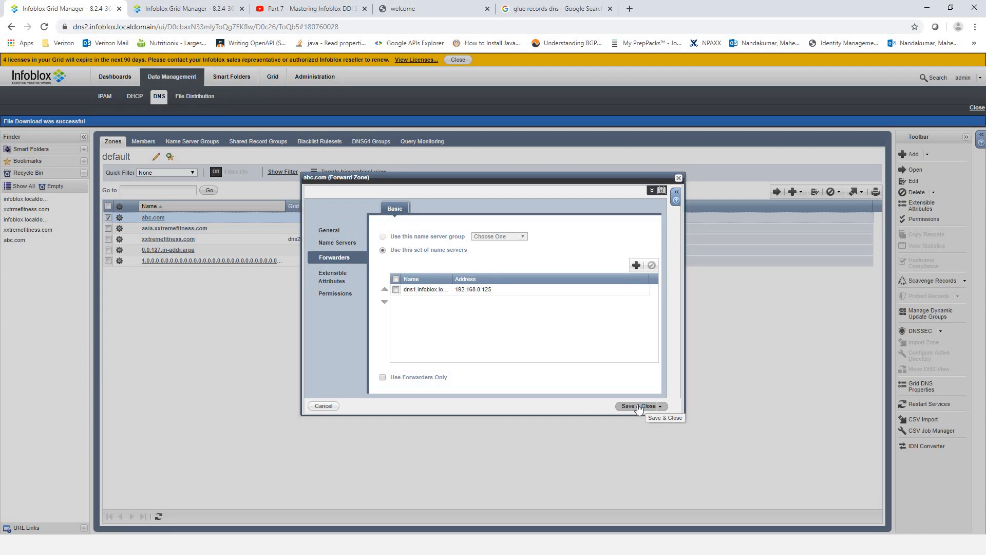
click(344, 243)
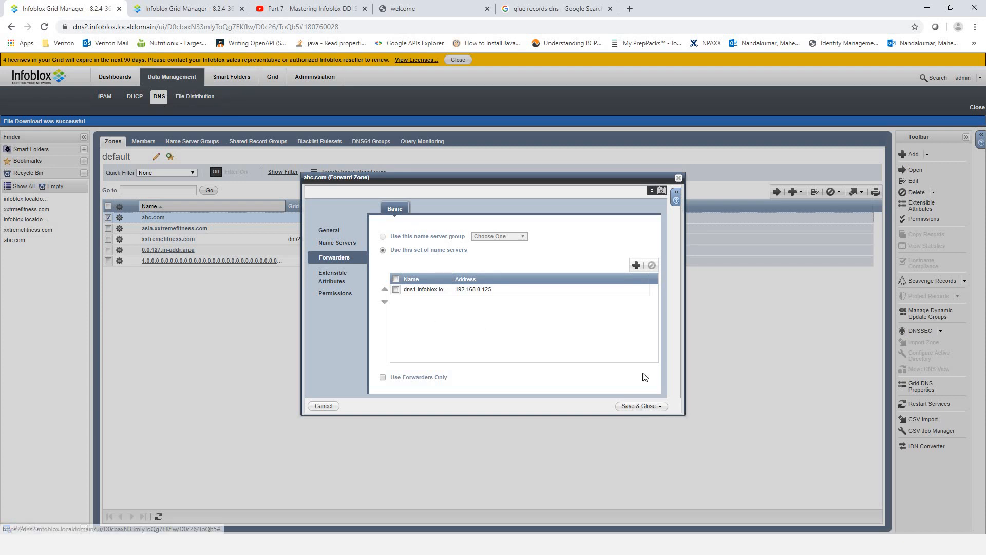
click(632, 407)
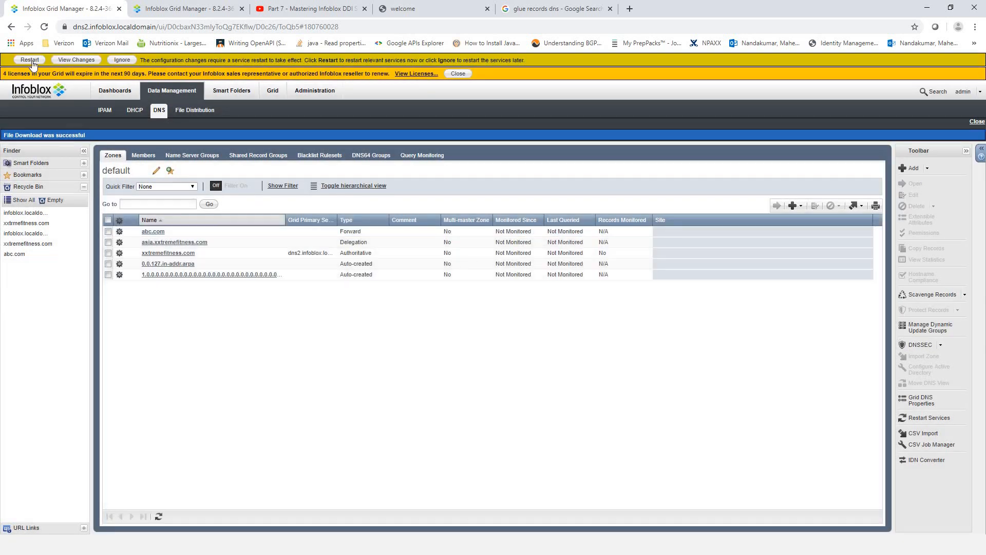
- Restart services to apply pending changes, then review abc.com's settings without saving
click(30, 59)
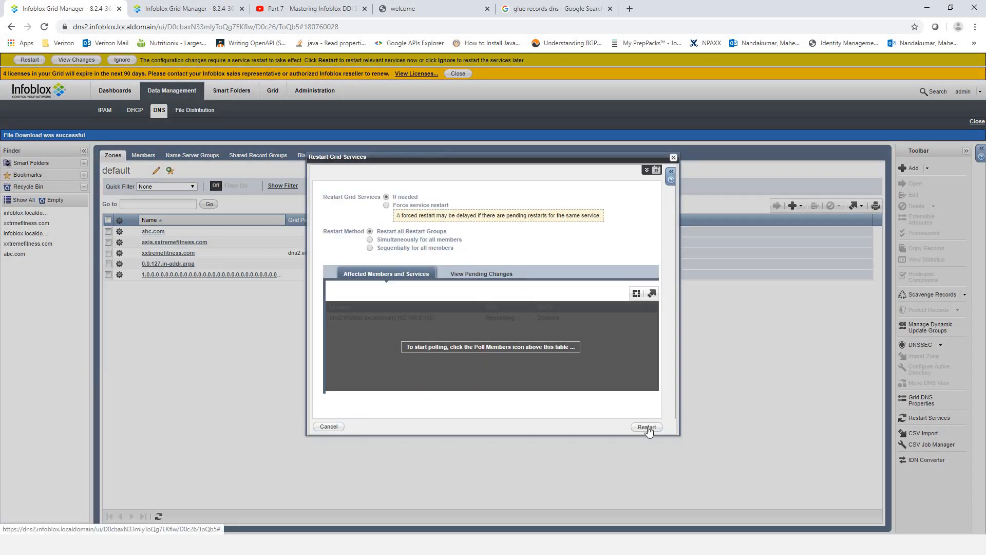
click(647, 427)
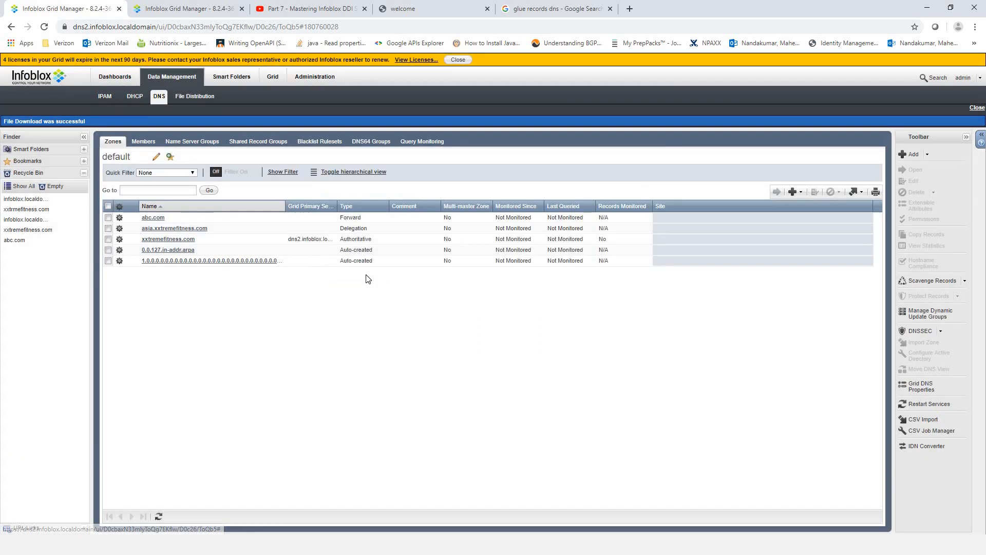
click(109, 217)
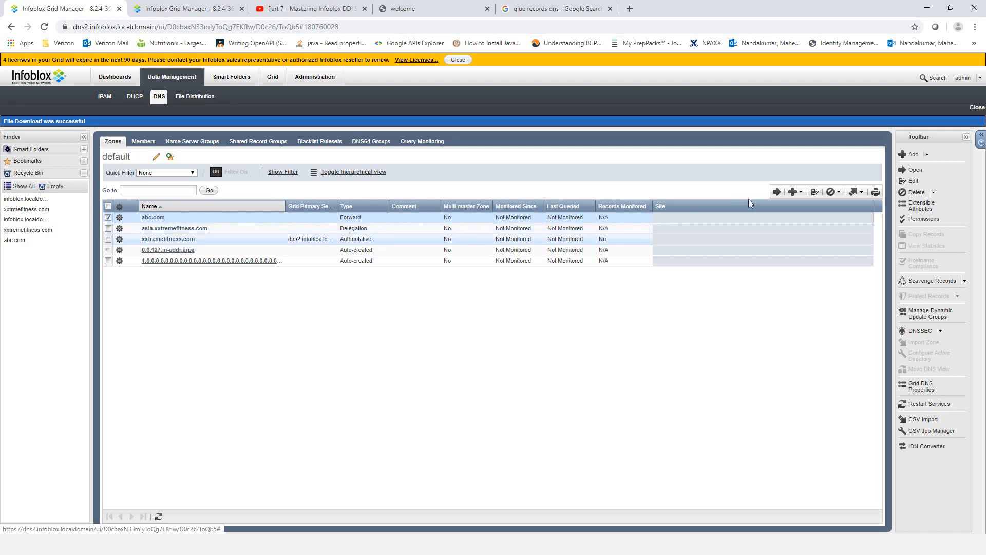
click(816, 192)
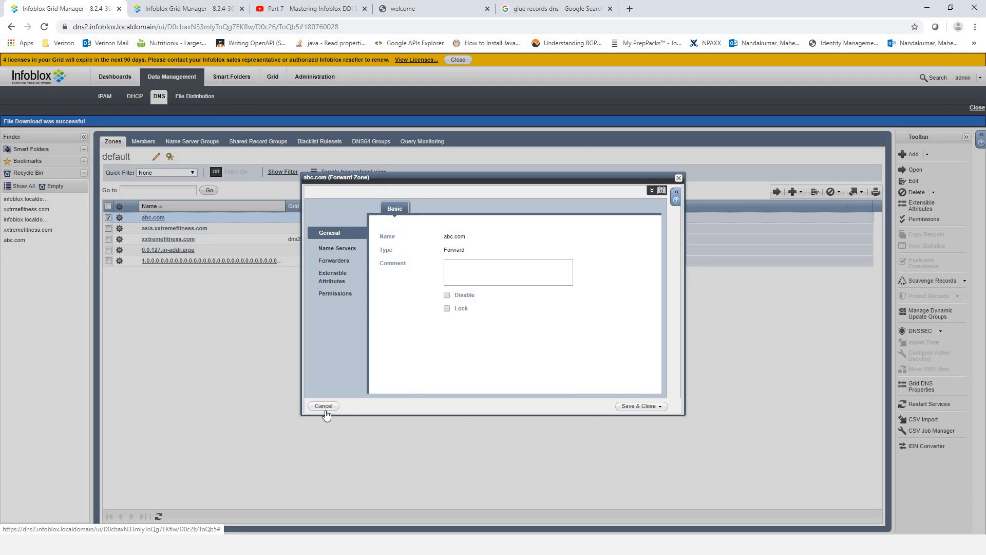
click(325, 411)
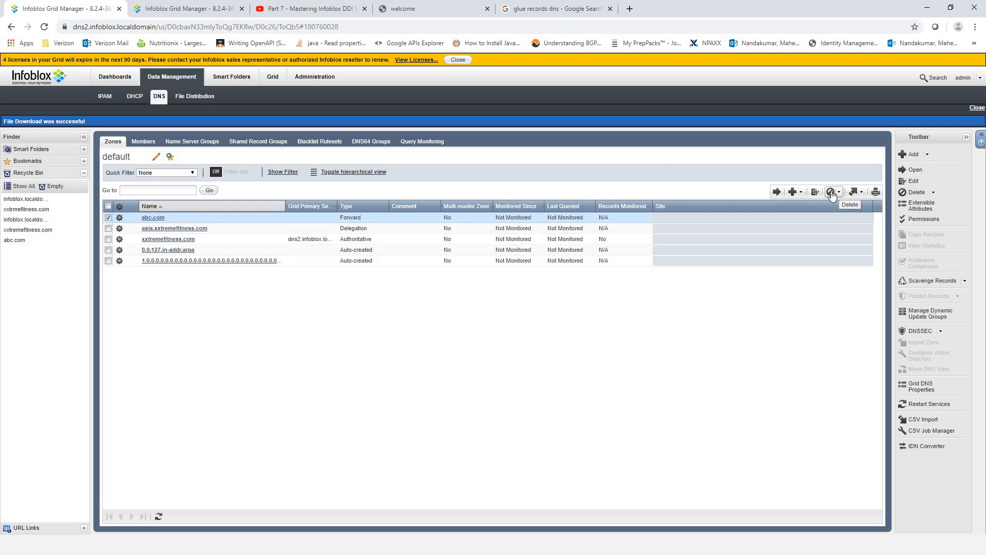
- Delete the abc.com forward zone and restart services to apply the deletion
click(832, 193)
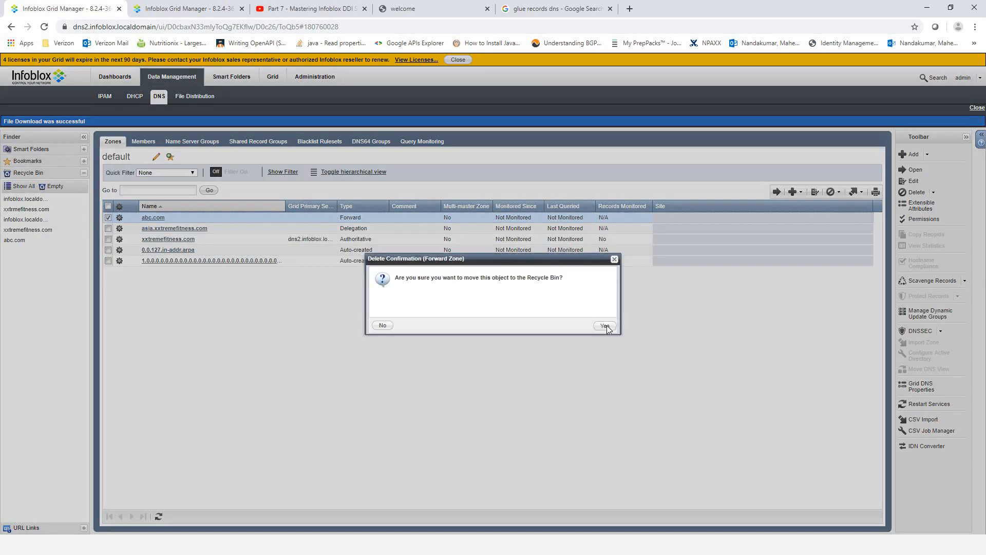
click(605, 326)
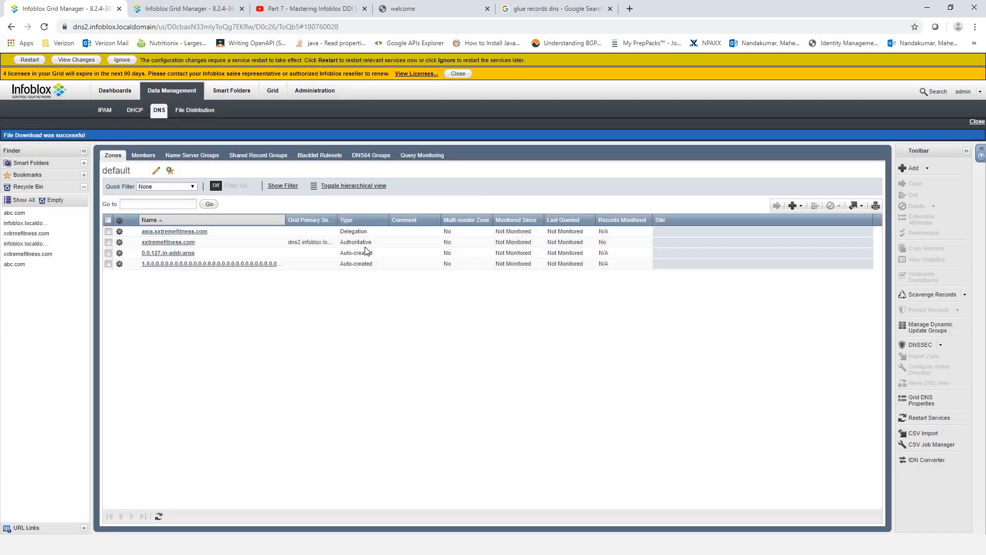
click(30, 60)
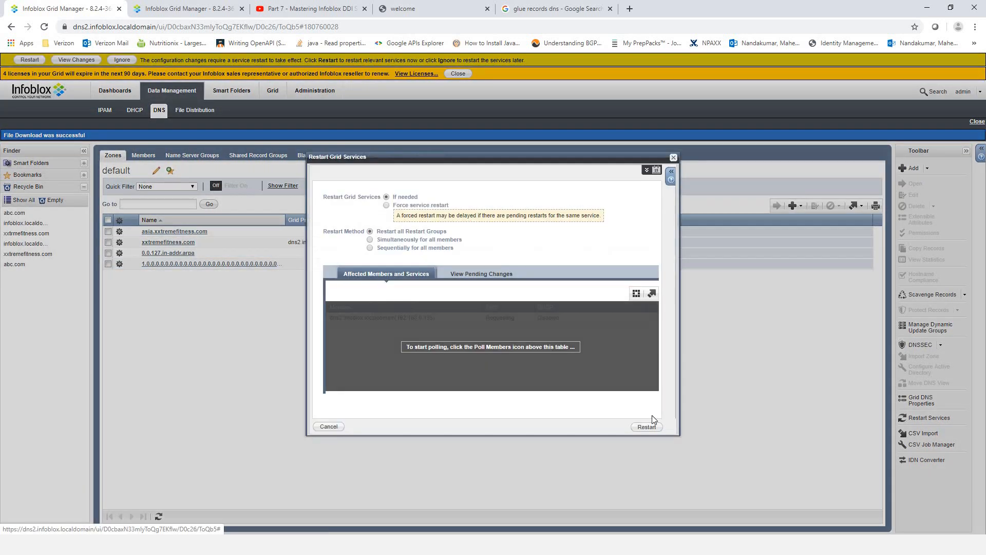
click(645, 426)
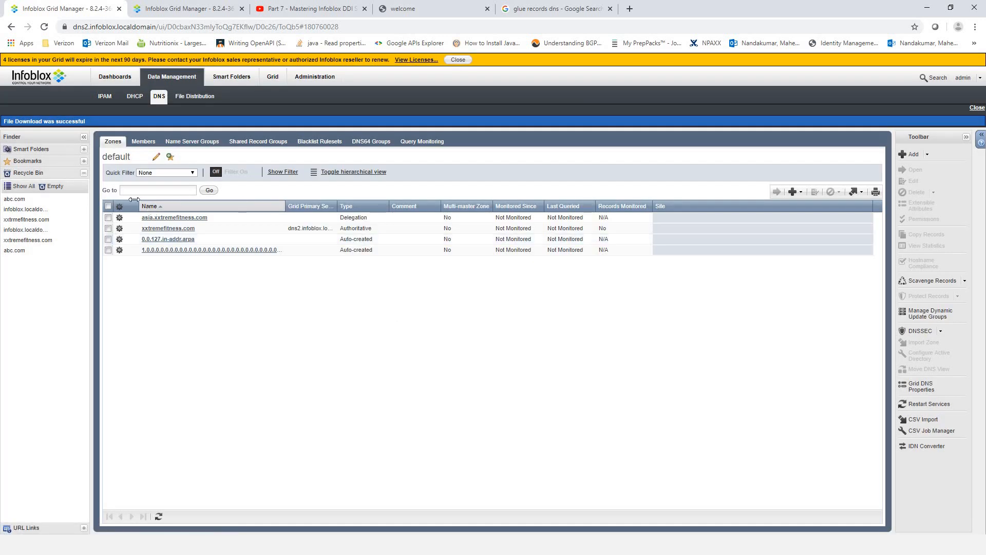
- Begin a fresh abc.com forward zone on dns2 and insert a blank forwarder row to edit
click(799, 192)
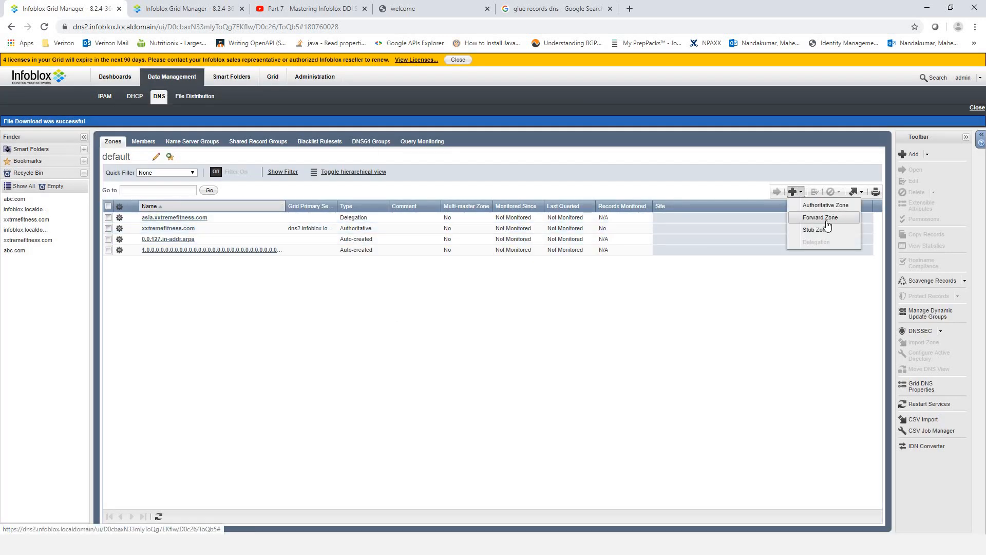
click(821, 217)
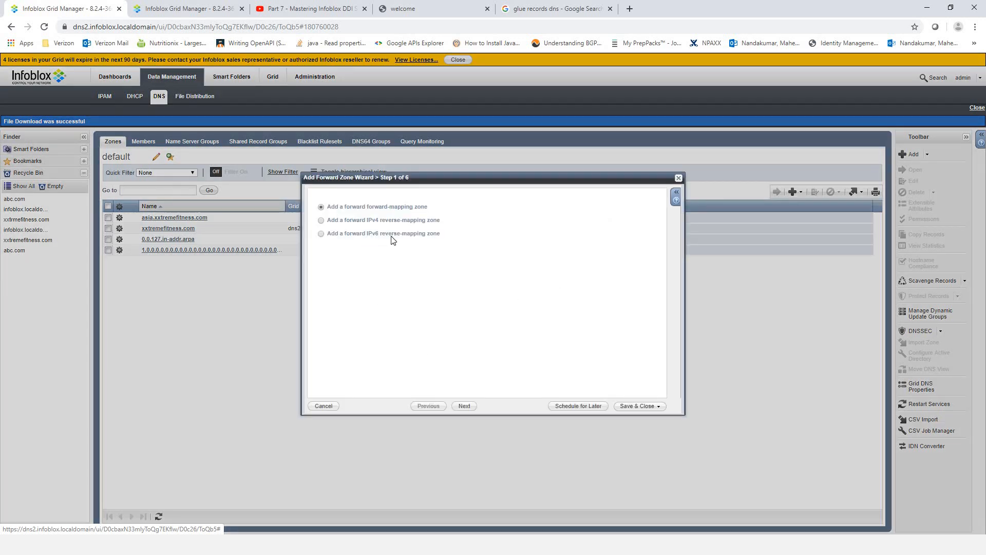
click(466, 406)
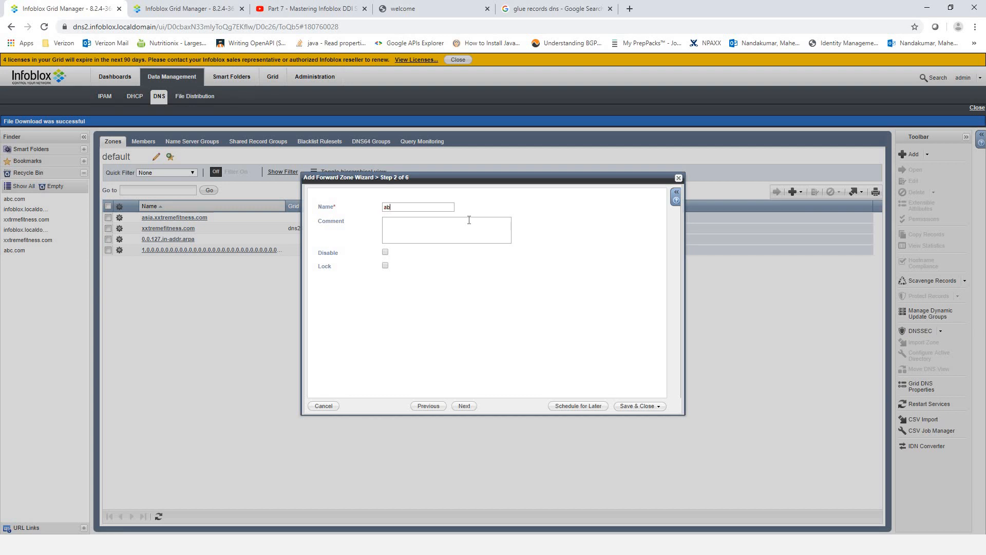
click(465, 410)
click(460, 407)
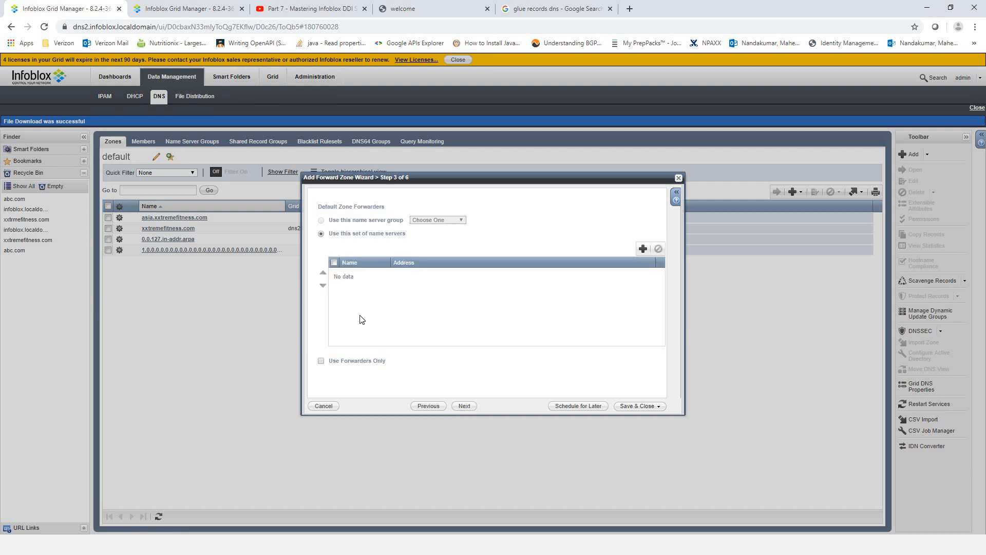
click(643, 250)
click(431, 406)
click(429, 406)
click(464, 406)
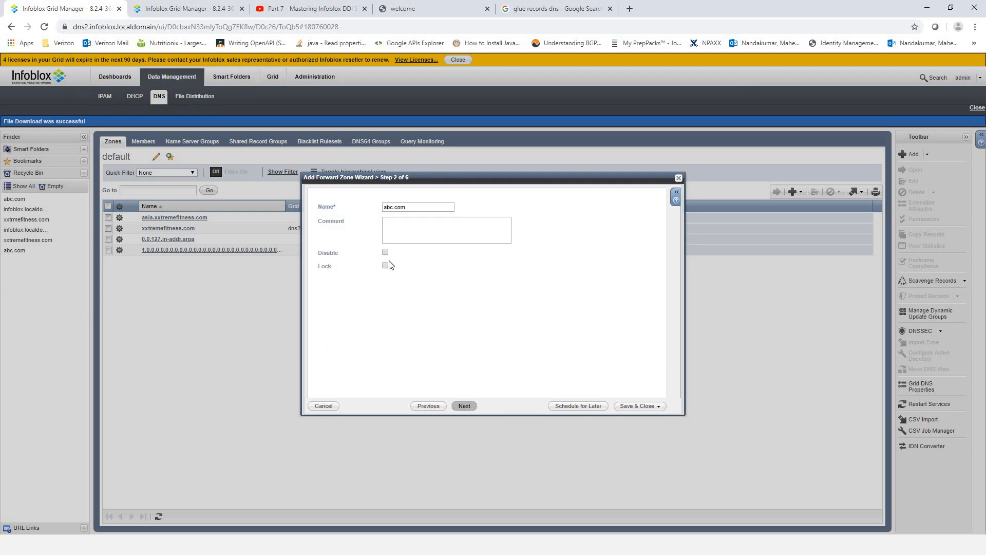
click(381, 273)
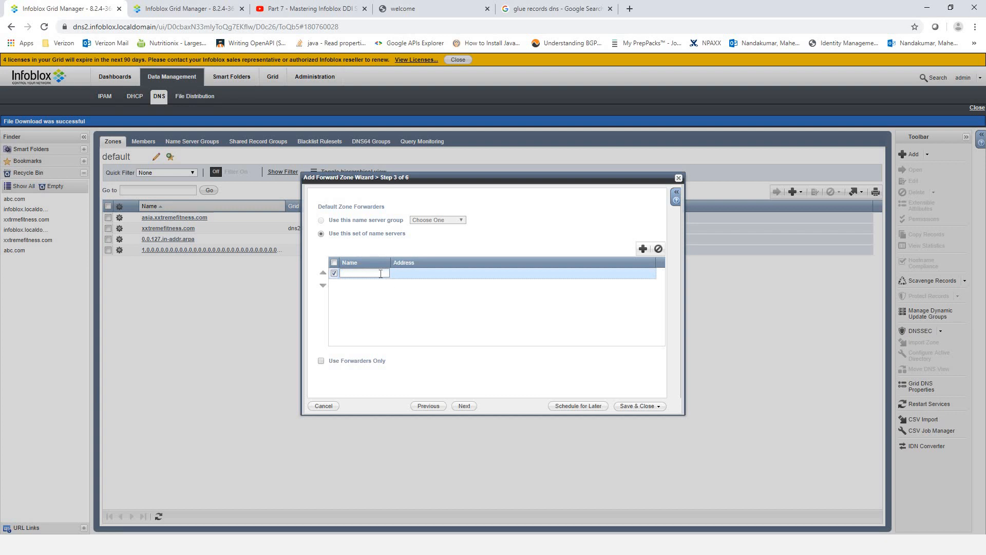
- Name the forwarder dns1.infoblox.localdomain, copied from dns1's web address
click(198, 9)
drag(156, 26, 72, 27)
click(180, 26)
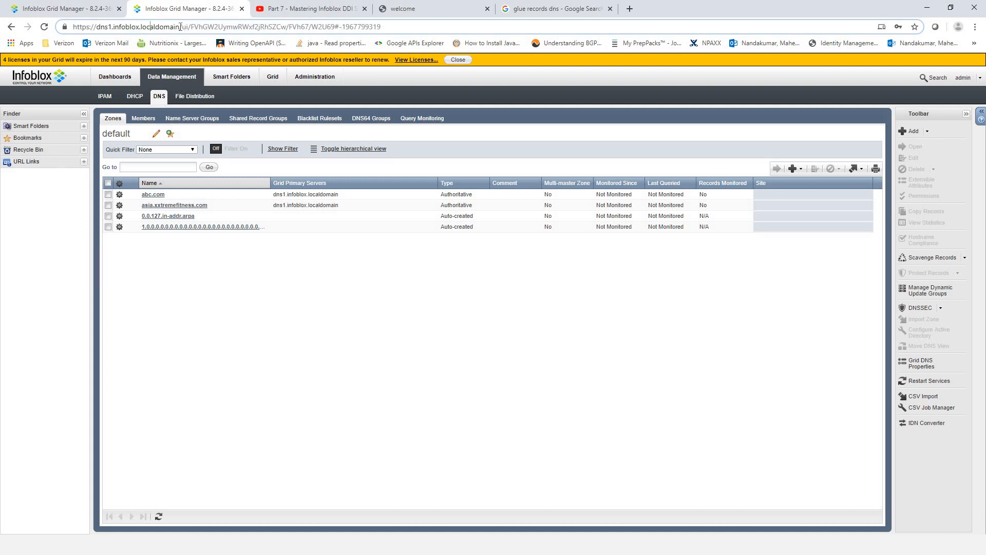
drag(179, 27, 101, 27)
right_click(117, 29)
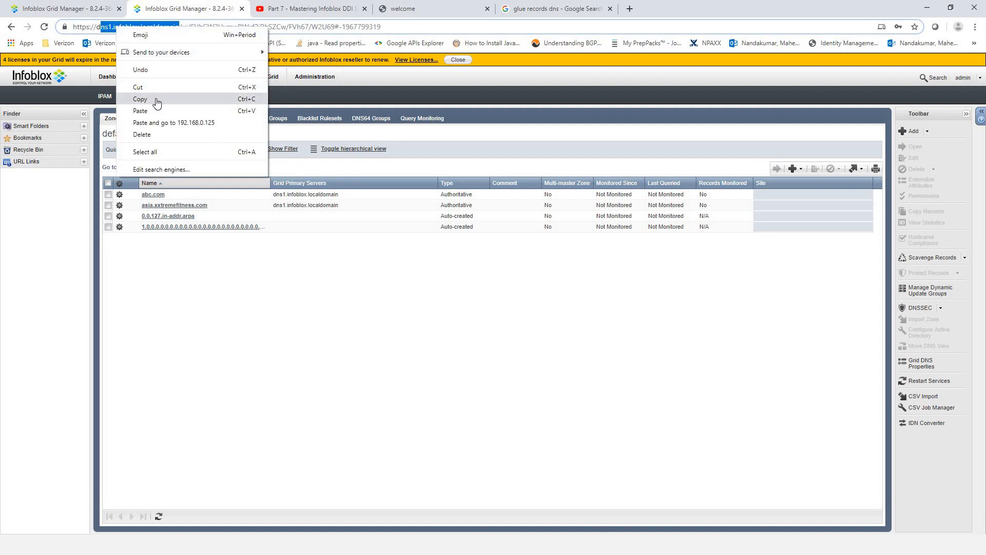
click(157, 100)
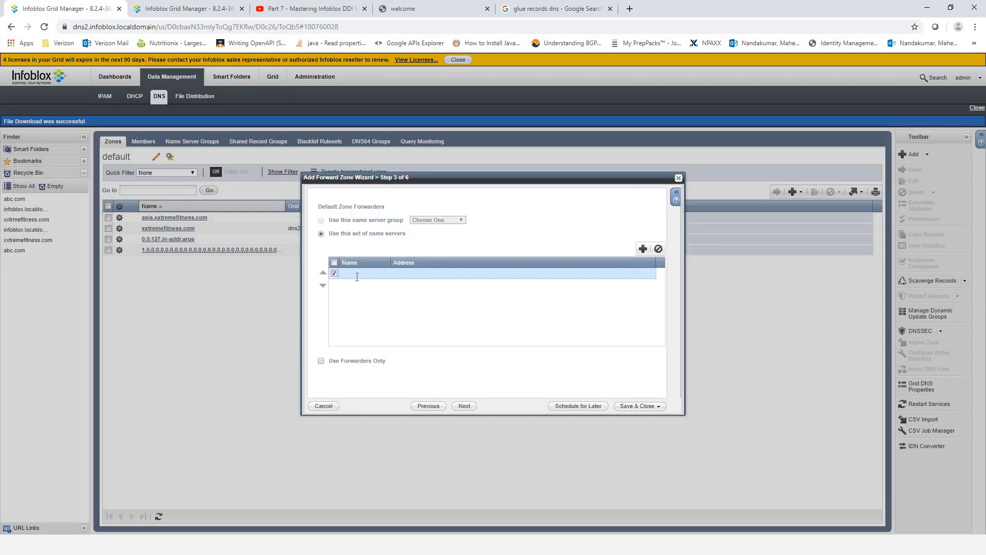
click(354, 273)
key(ctrl+v)
key(Left)
key(Left)
key(Left)
key(Left)
key(Left)
key(Left)
key(Left)
key(Left)
key(Left)
key(Left)
key(Left)
key(Left)
key(Left)
key(Left)
key(Left)
key(Left)
key(Left)
key(Left)
key(Left)
key(Left)
text(d)
click(430, 273)
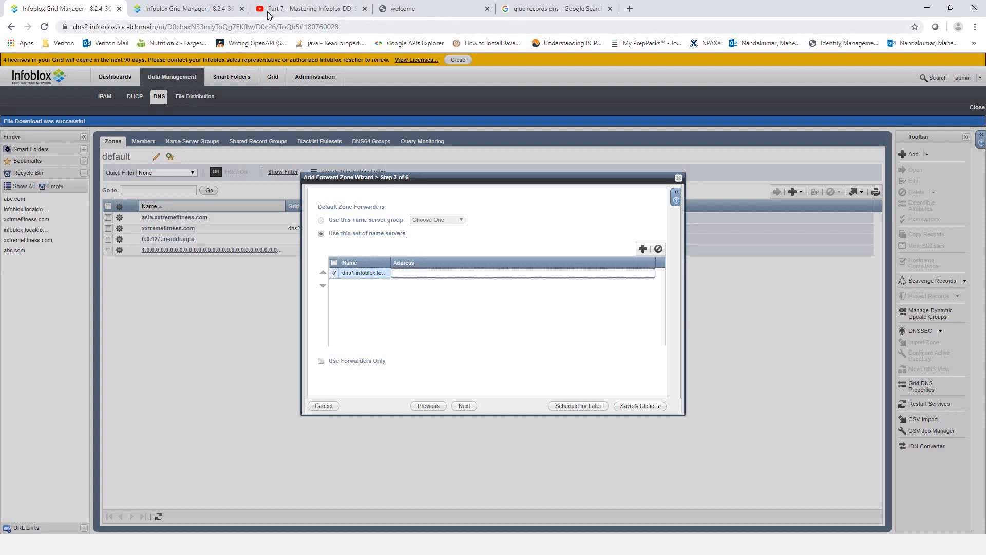
- Set the forwarder address to 192.168.0.125, copied from the Notepad notes
key(alt+Tab)
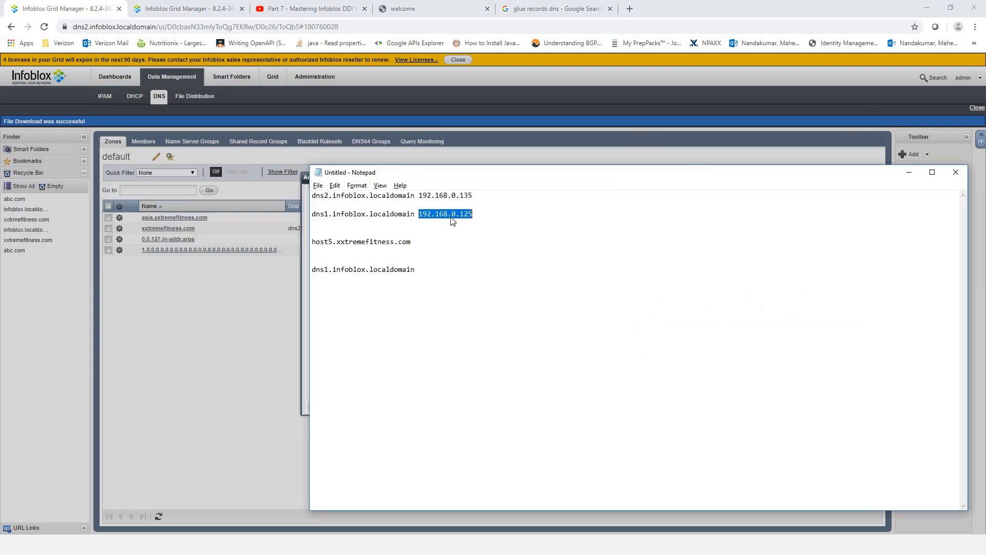
right_click(451, 217)
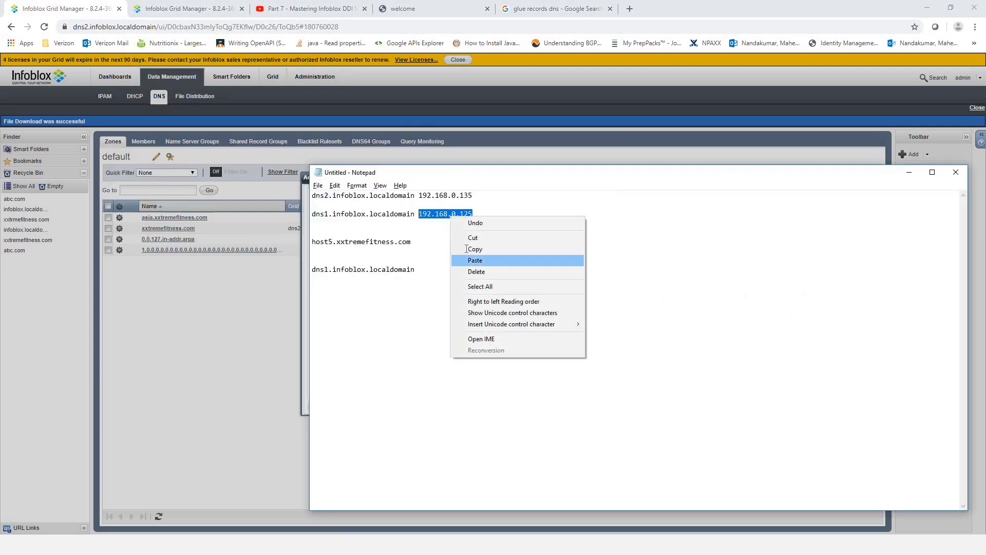
click(473, 249)
key(alt+Tab)
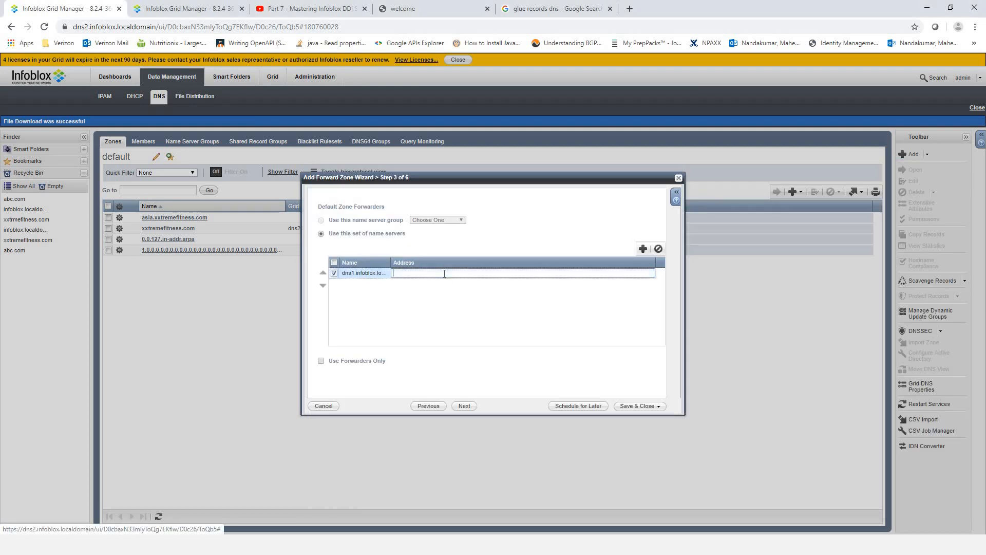
key(ctrl+v)
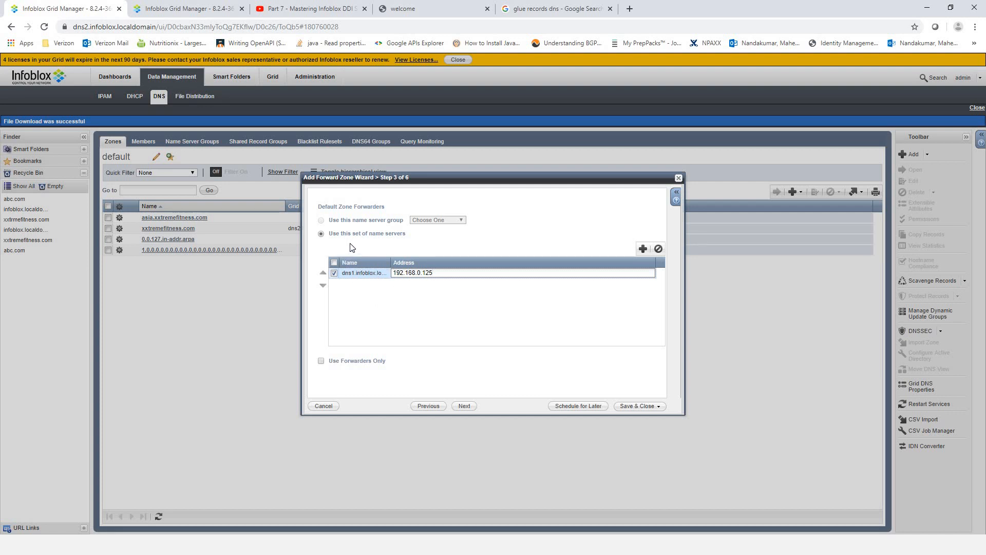
- Add dns2 (192.168.0.135) as abc.com's name server and save the forward zone
click(462, 406)
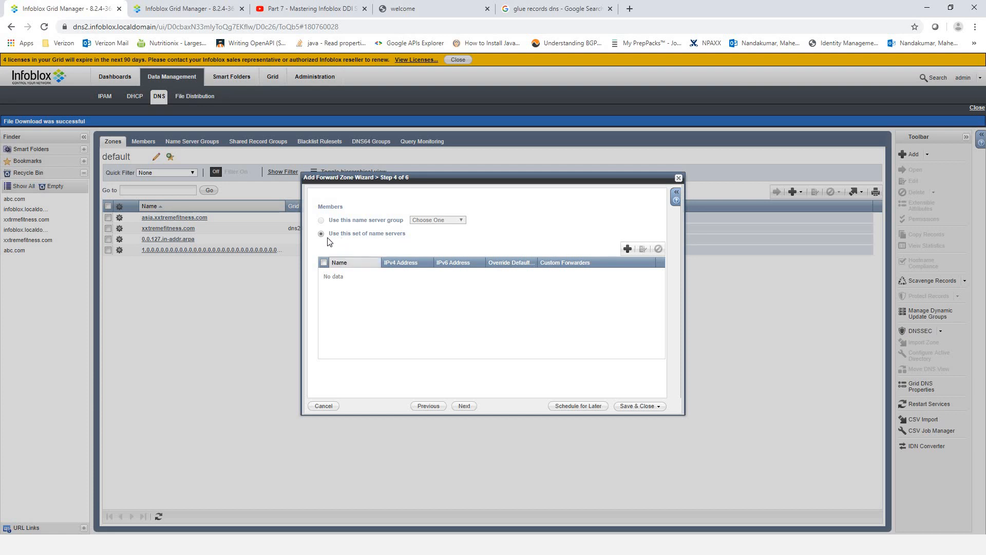
click(628, 249)
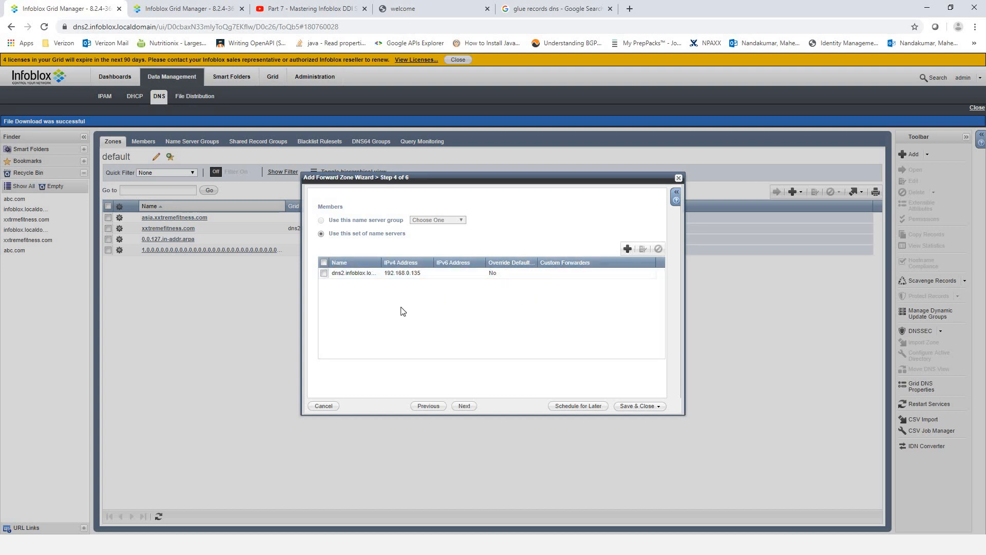
click(464, 406)
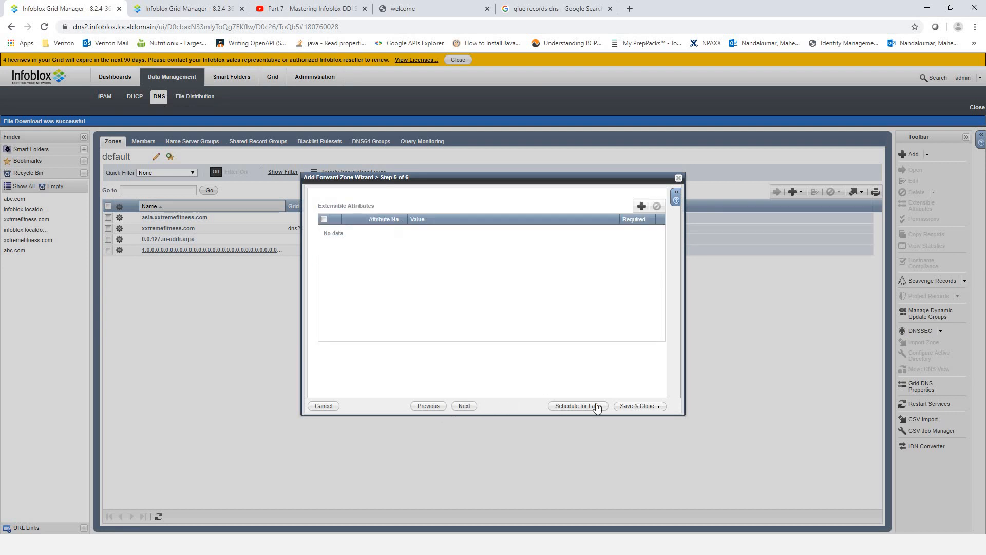
click(635, 406)
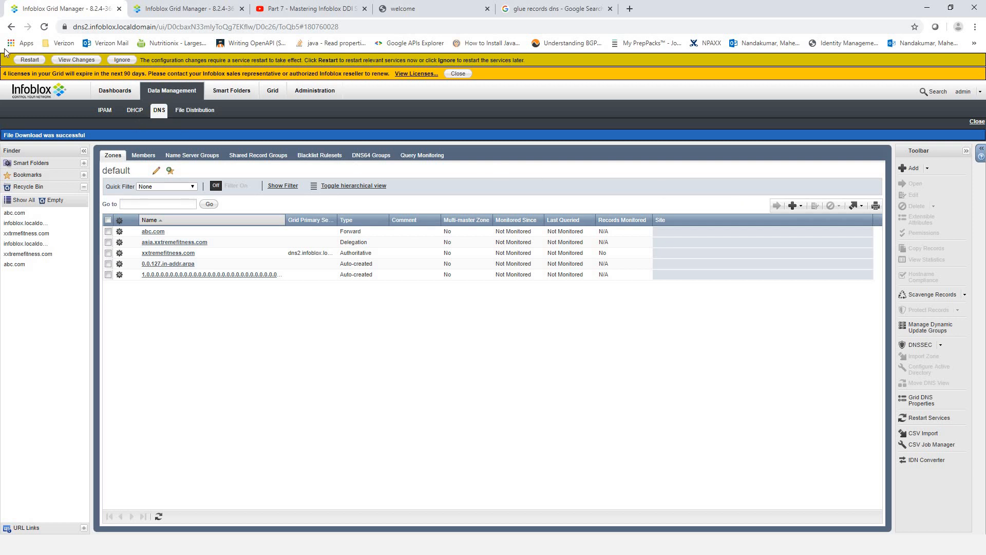
- Restart grid services, check the empty abc.com zone, and return to the default zone list
click(23, 60)
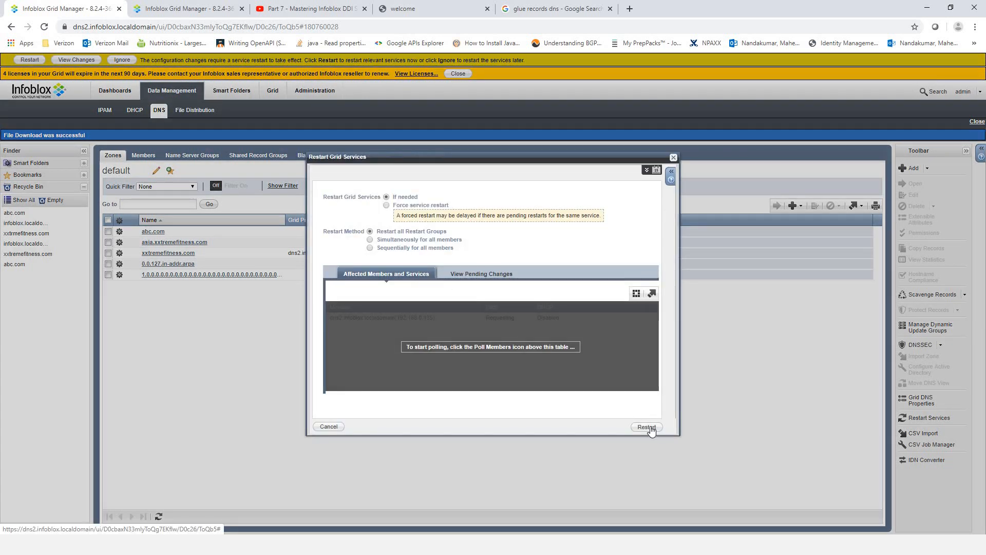
click(647, 427)
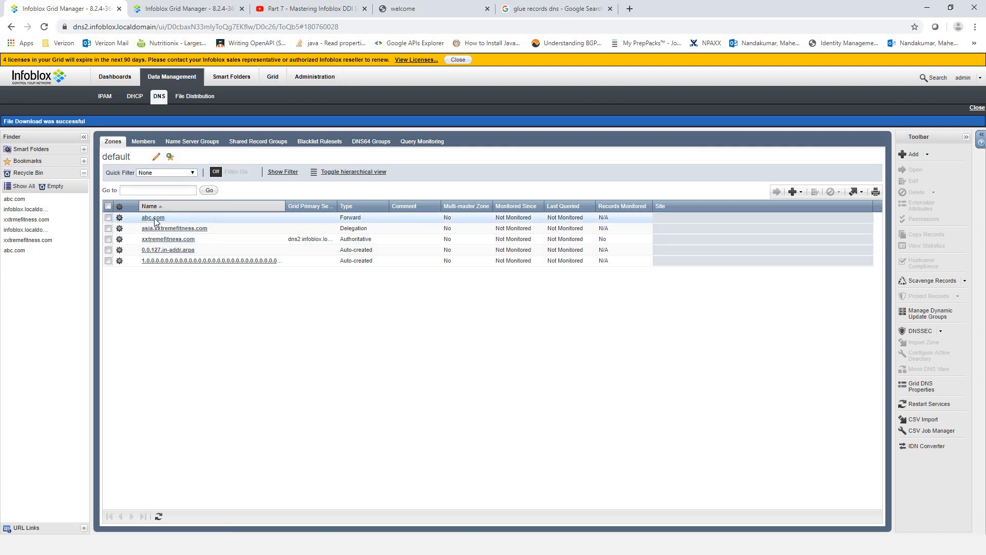
click(158, 220)
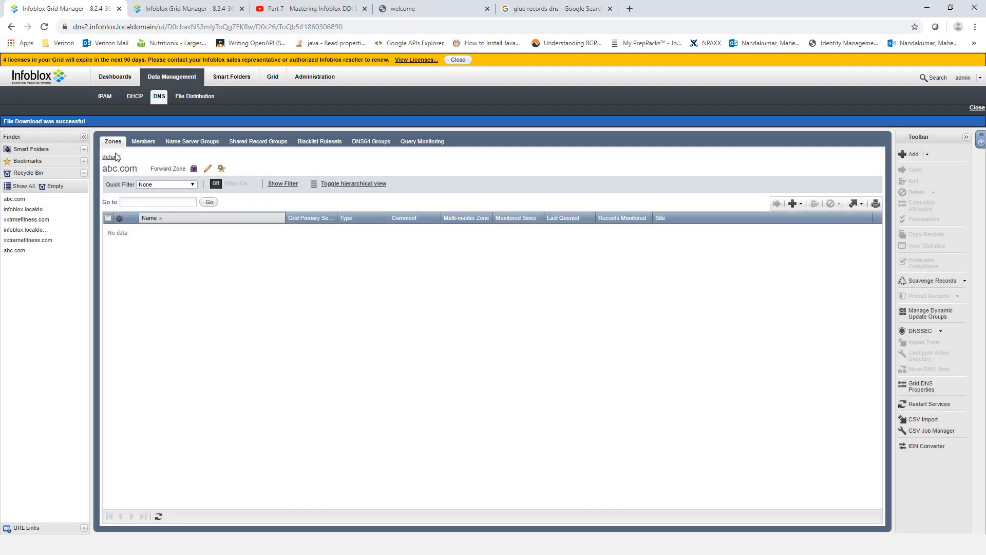
click(113, 157)
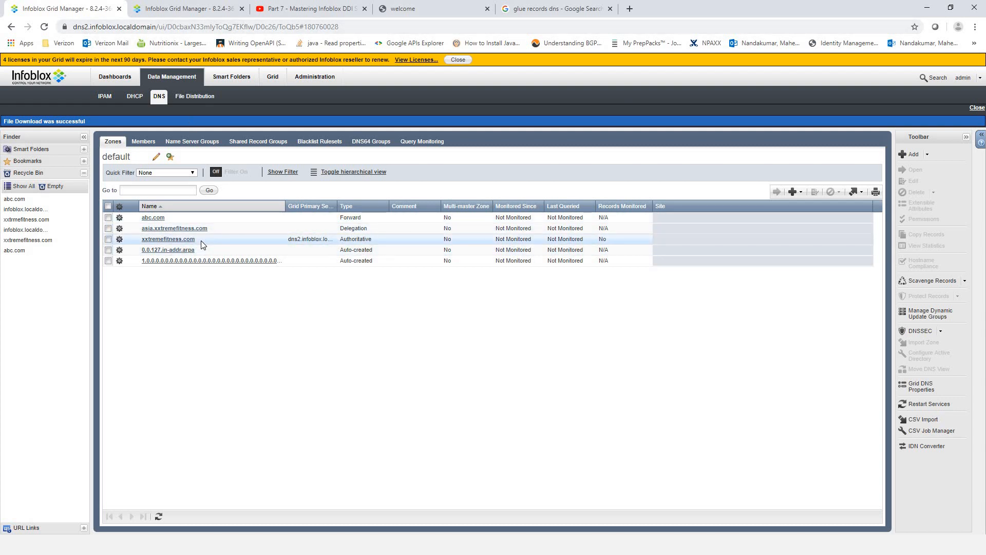
- Add A record host8 → 8.8.8.8 in dns1's abc.com zone with no PTR record
click(141, 142)
click(117, 143)
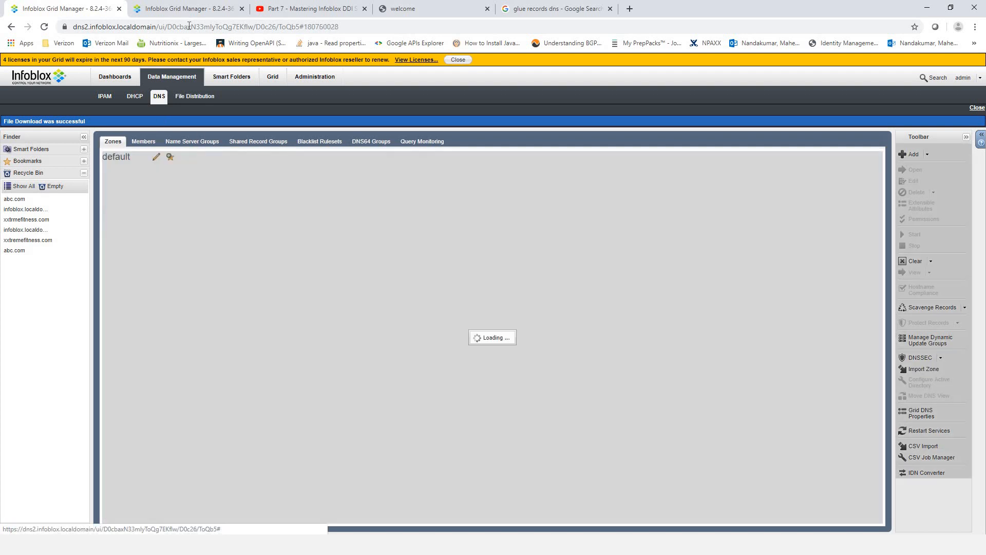
click(183, 10)
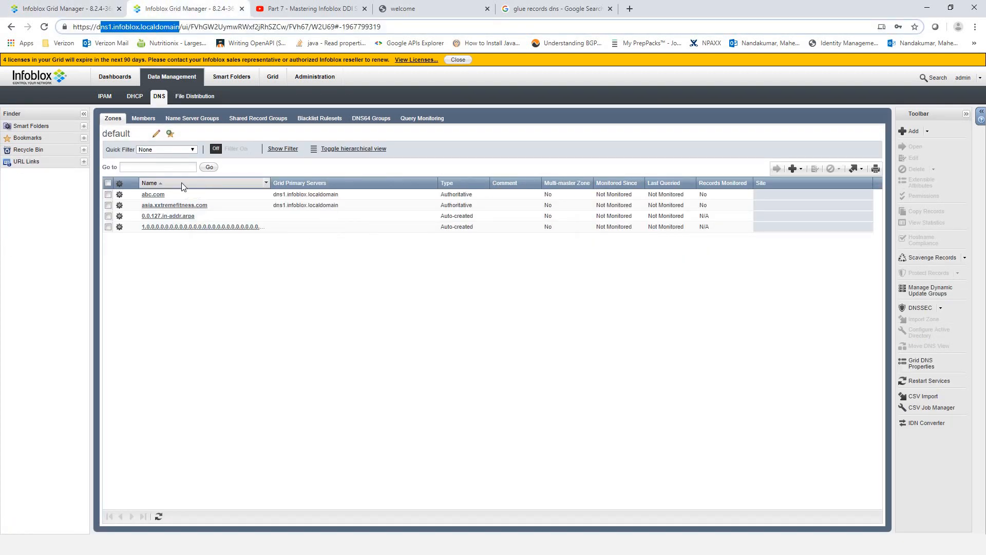
click(153, 194)
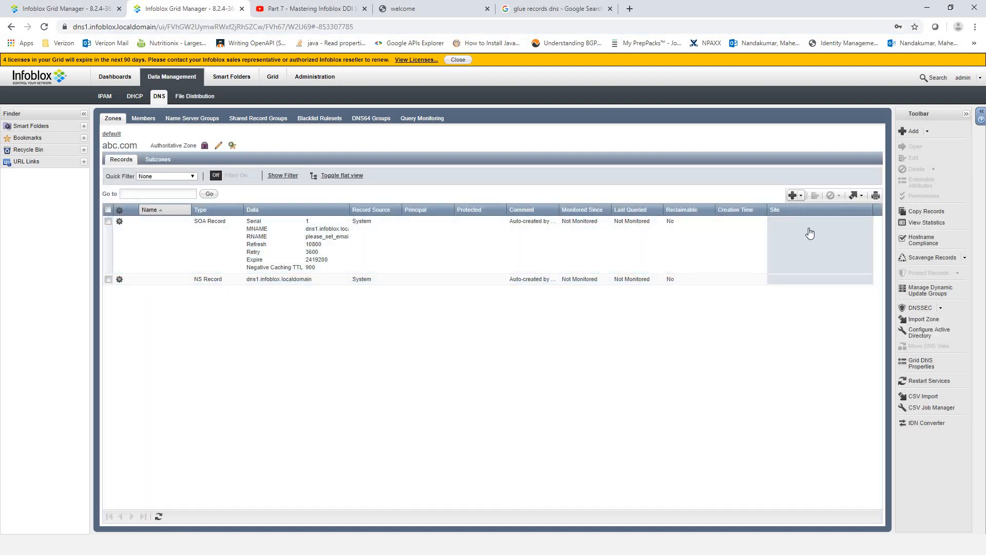
click(796, 195)
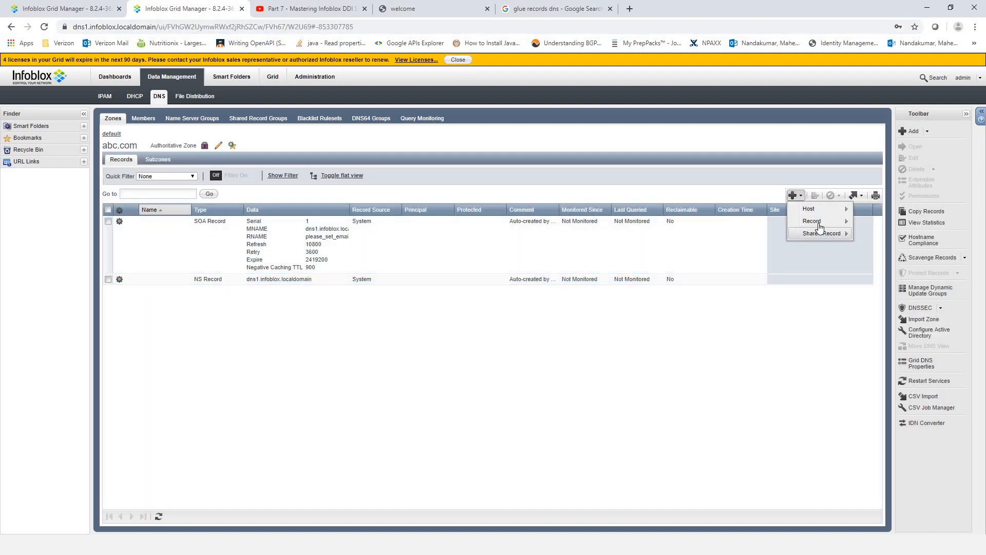
mouse_move(832, 221)
click(875, 222)
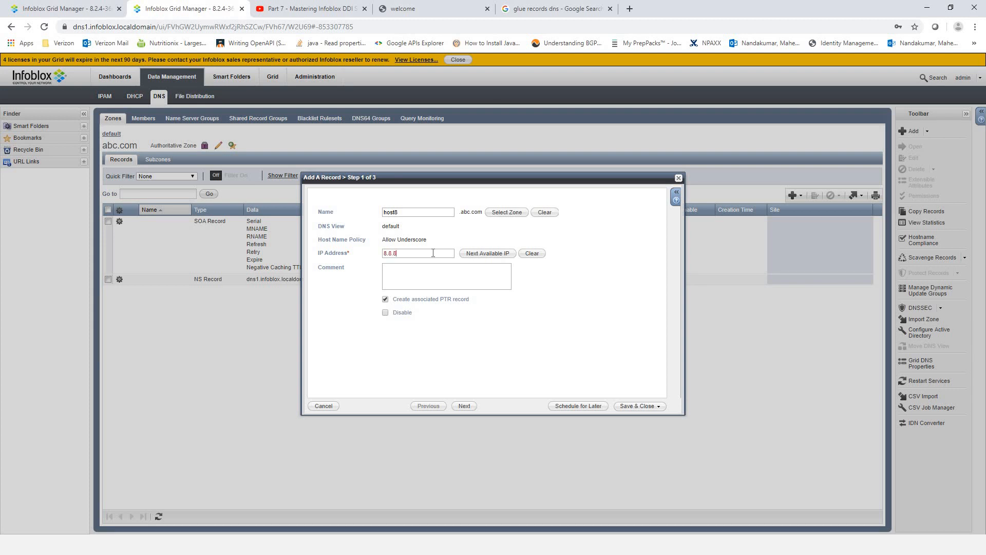
click(385, 299)
click(636, 406)
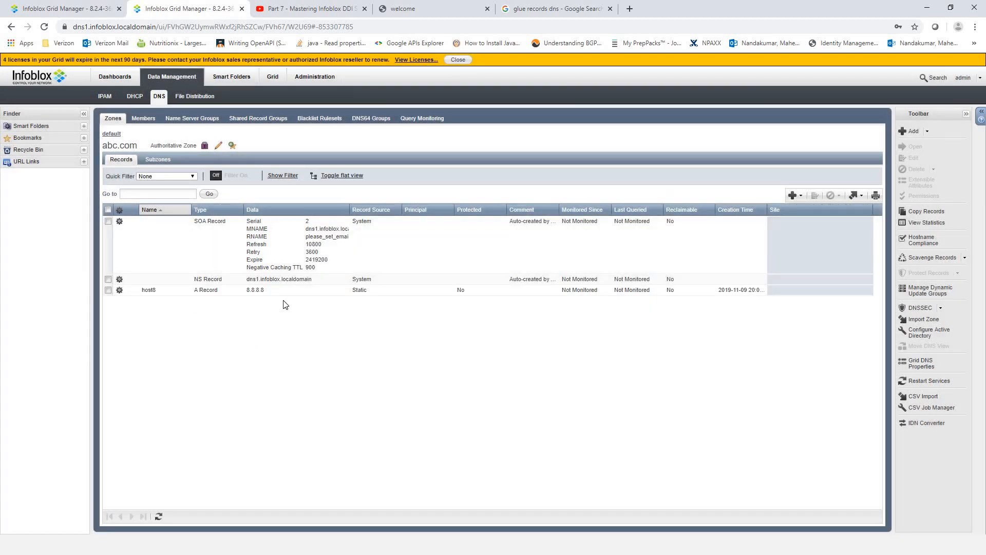
- Return to dns2's zone list after rechecking dns1's abc.com records
click(76, 14)
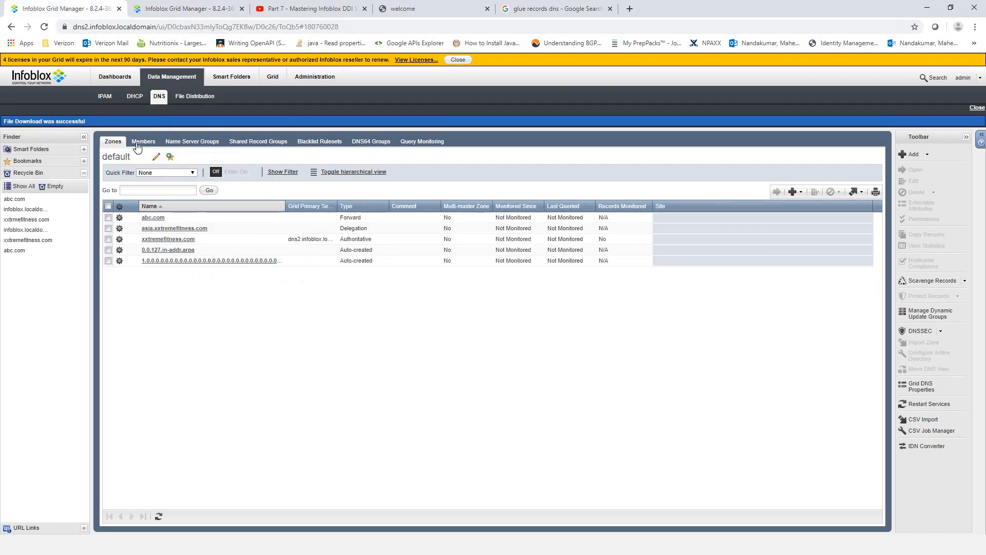
click(138, 143)
click(109, 142)
click(184, 5)
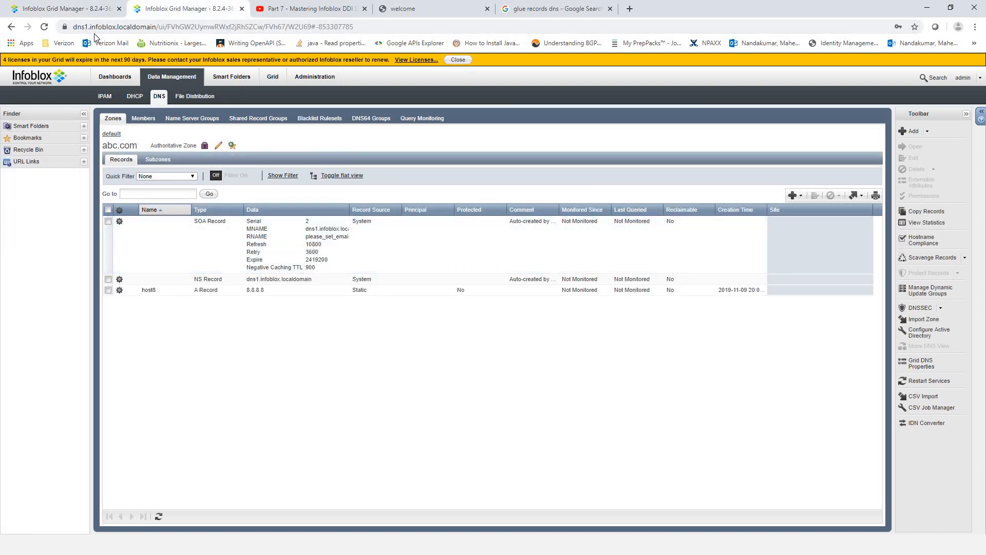
click(67, 8)
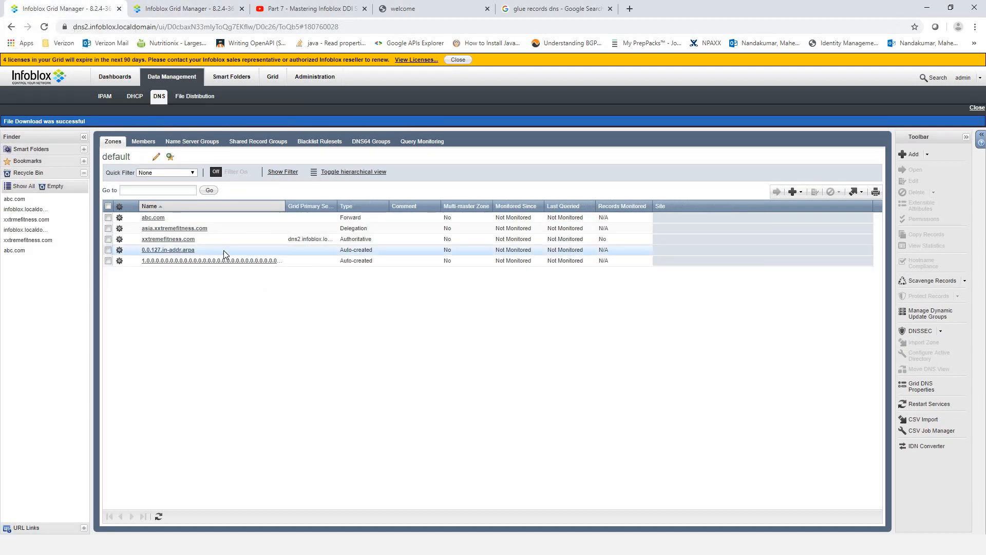
- Look up host8.abc.com in the nslookup window
key(alt+Tab)
key(alt+Tab)
key(alt+Tab)
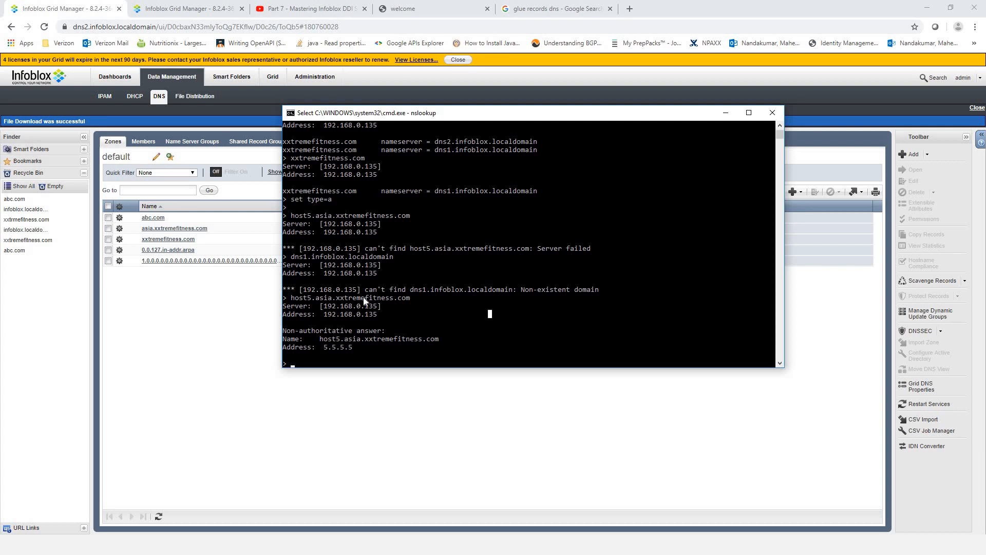
click(438, 356)
text(ho)
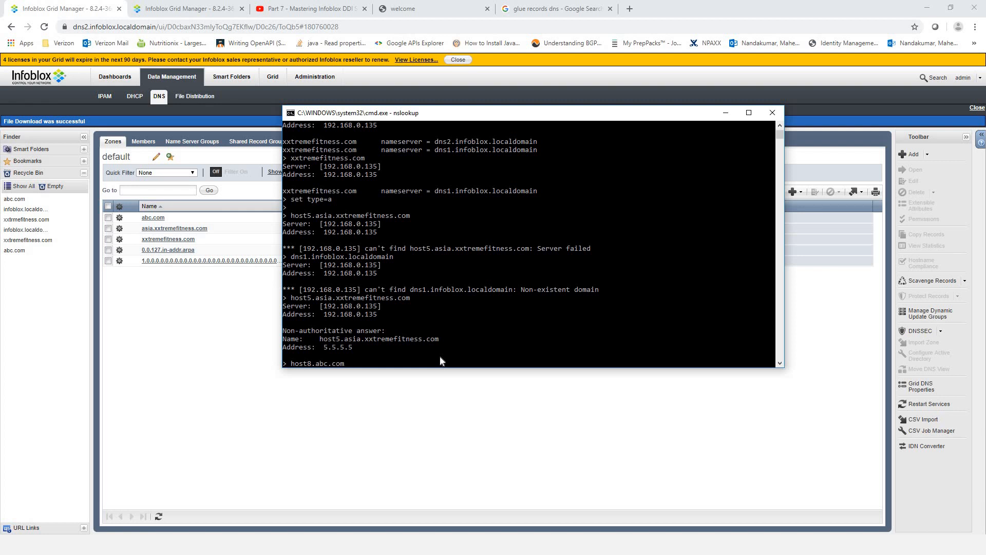
text(st8.abc.com)
key(Return)
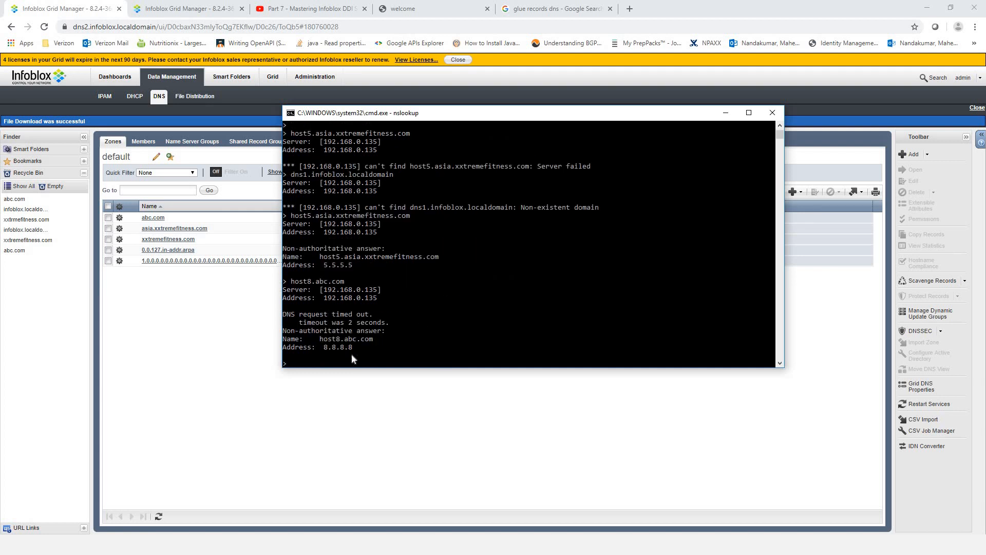
- Highlight the nslookup answer lines, ending on the resolved address 8.8.8.8
drag(292, 344, 284, 339)
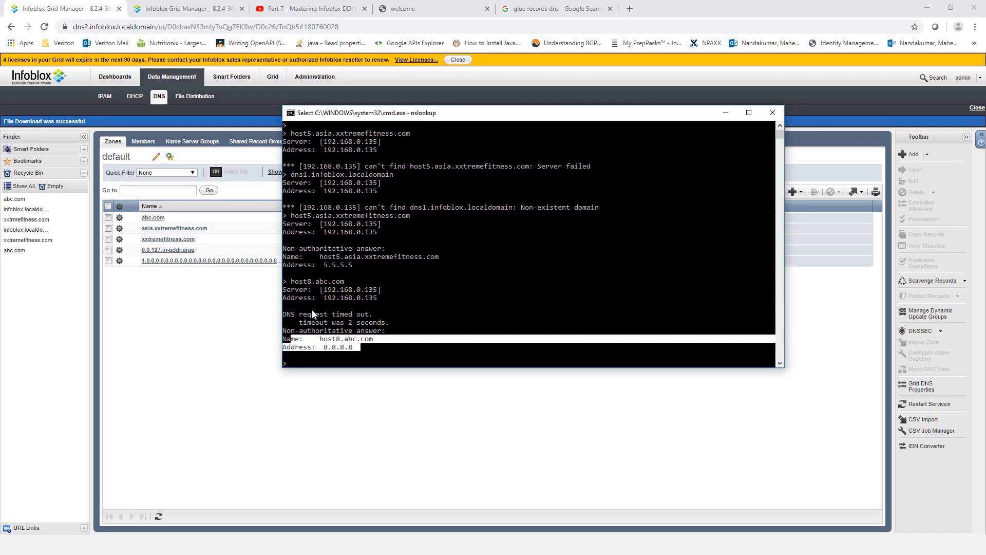
click(383, 314)
drag(384, 322, 289, 314)
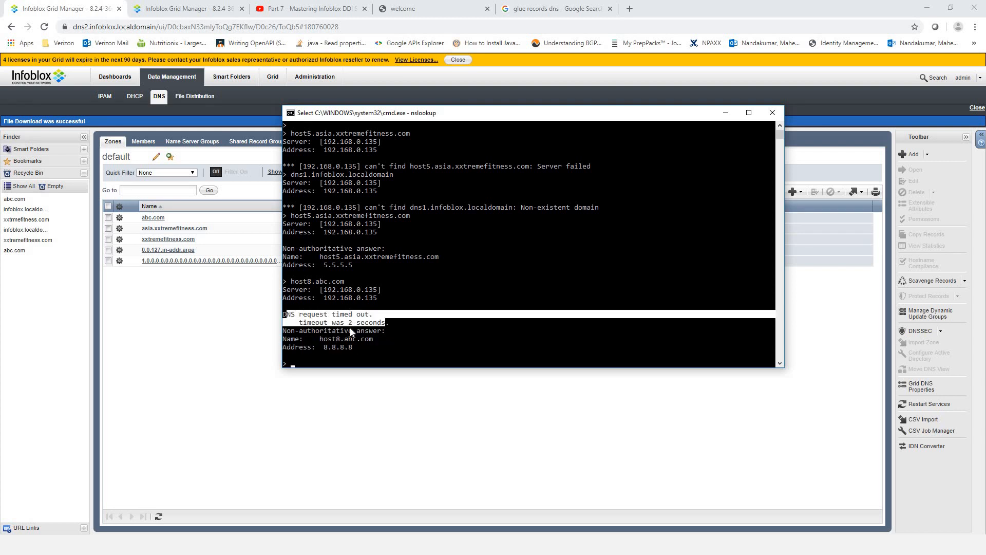
click(394, 322)
drag(388, 323, 283, 307)
drag(364, 347, 284, 340)
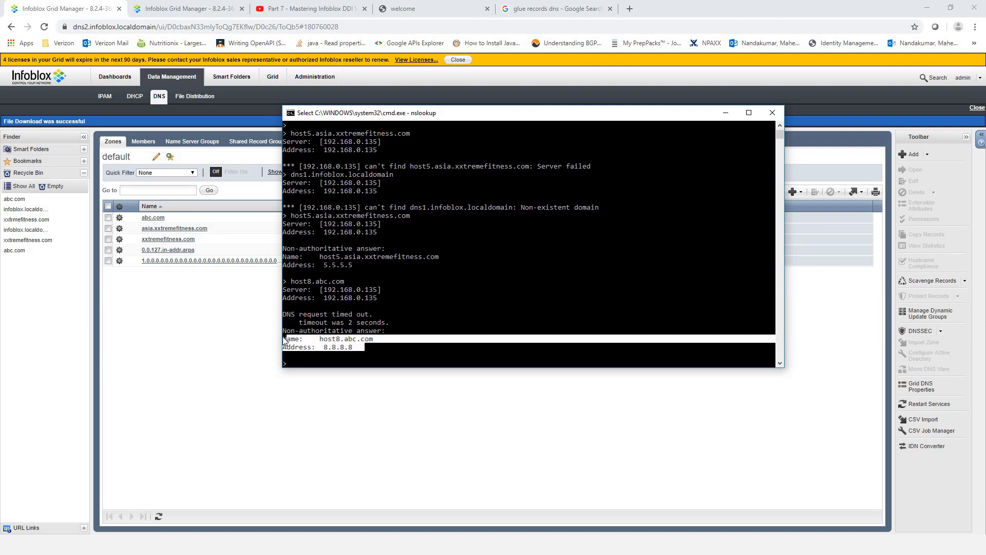
click(353, 346)
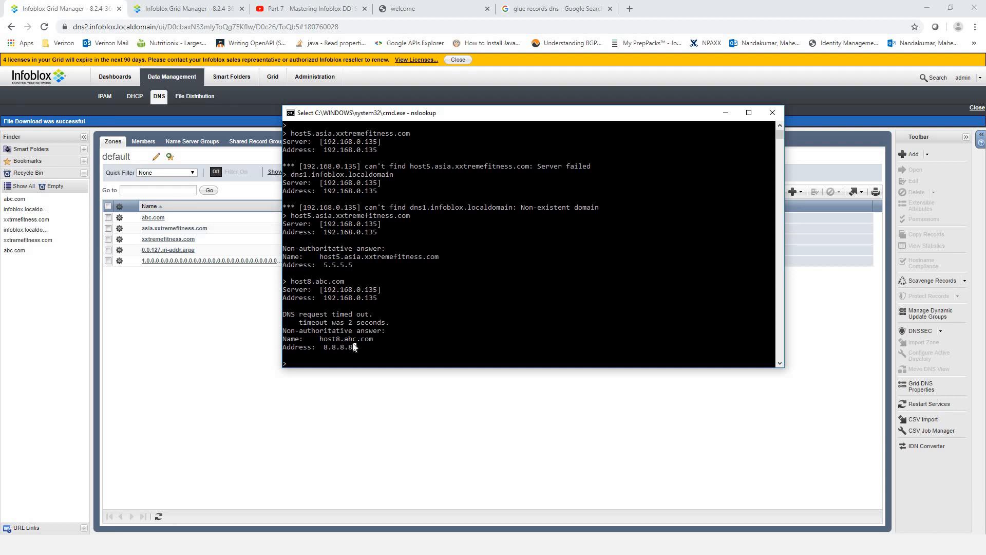
drag(359, 347, 325, 347)
click(211, 8)
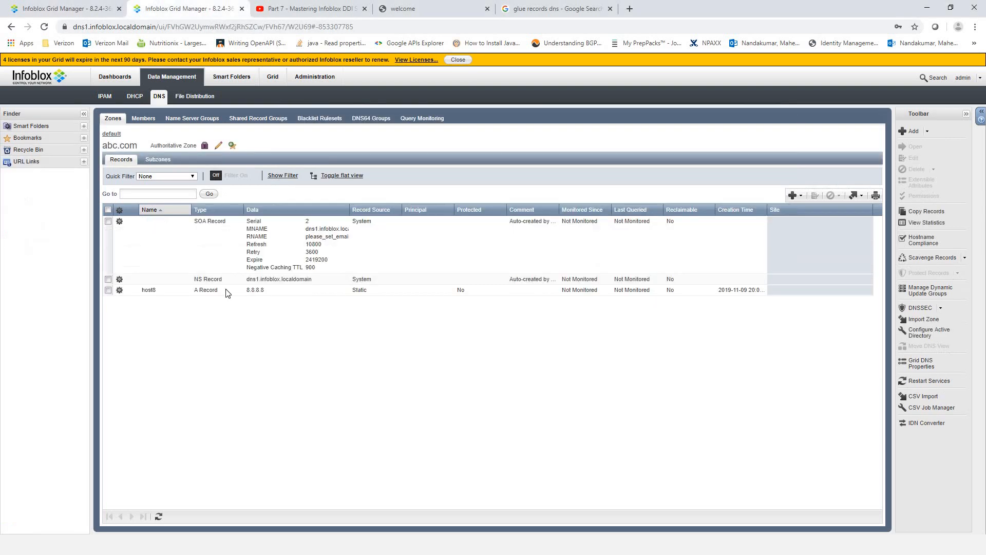
- Show dns2's zone list, review the nslookup result again, and return to Grid Manager
click(75, 8)
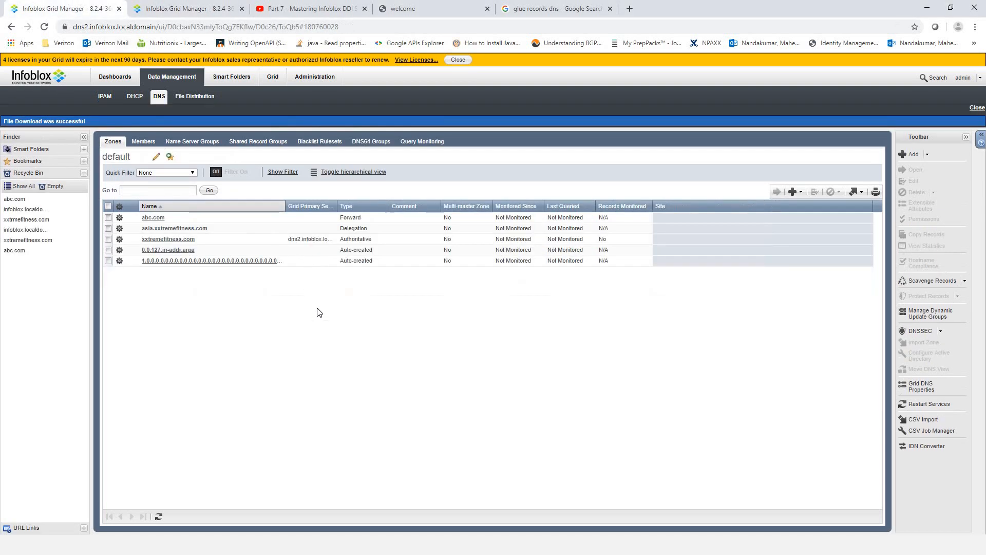
key(alt+Tab)
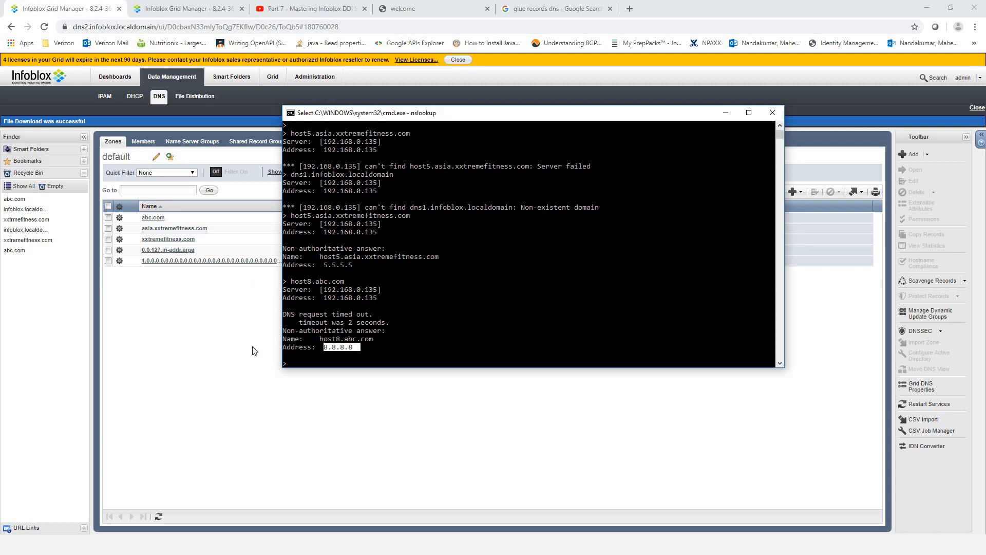
click(366, 401)
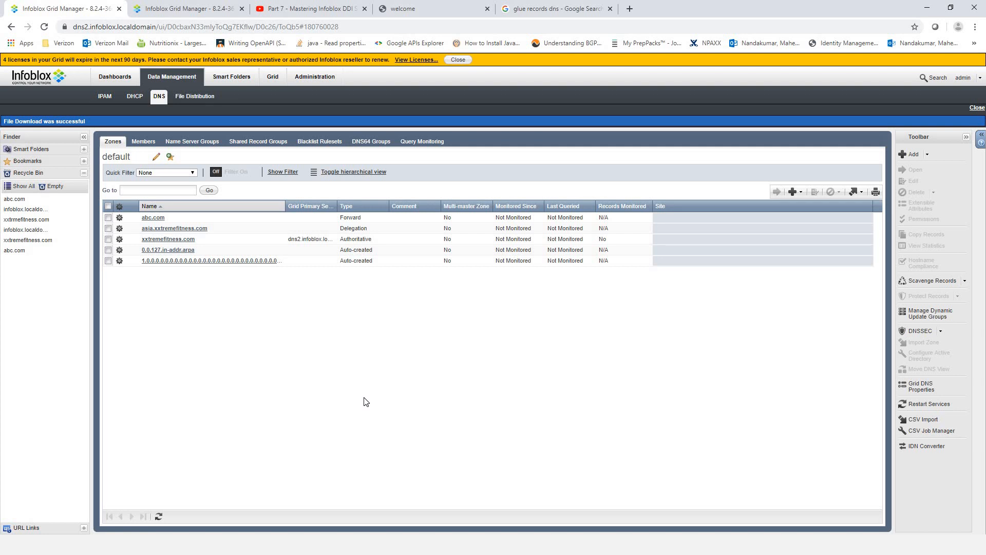
- Review abc.com's dns2 name server, its forwarders and IP 192.168.0.135, then close the settings
click(109, 218)
click(815, 192)
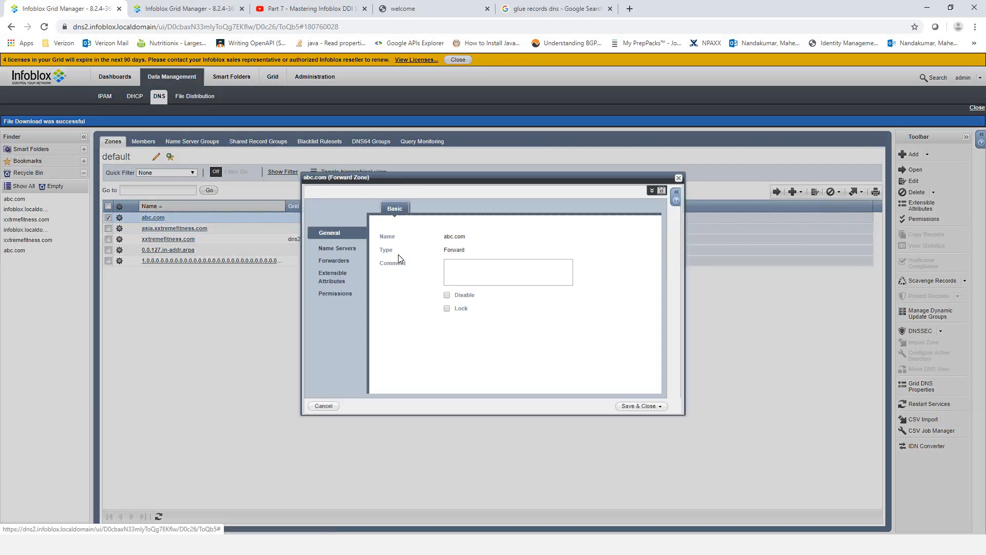
click(337, 249)
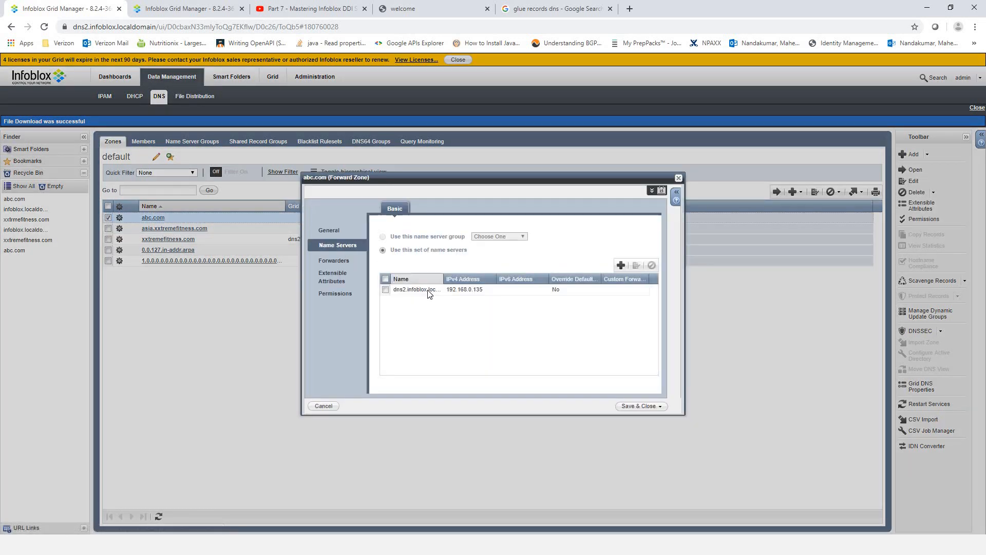
double_click(438, 292)
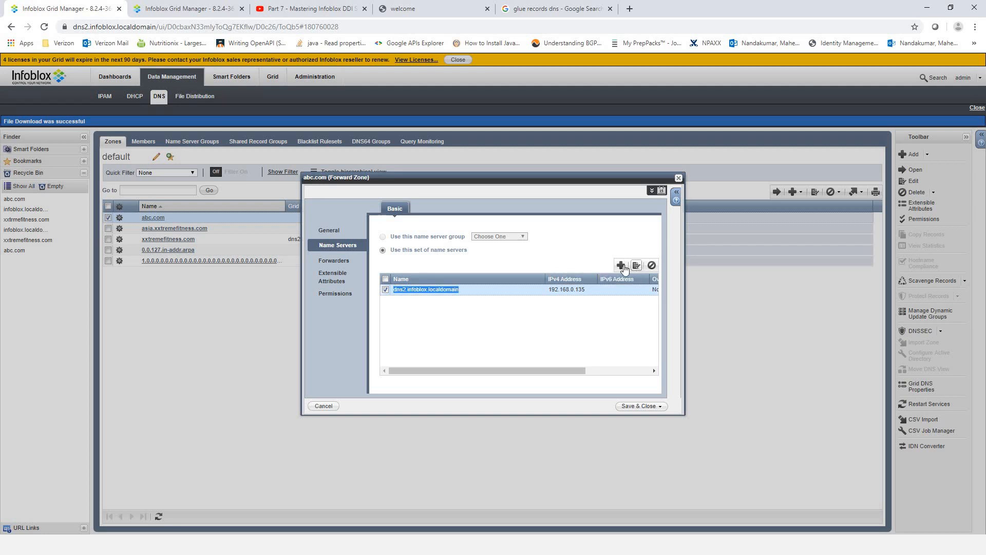
double_click(444, 290)
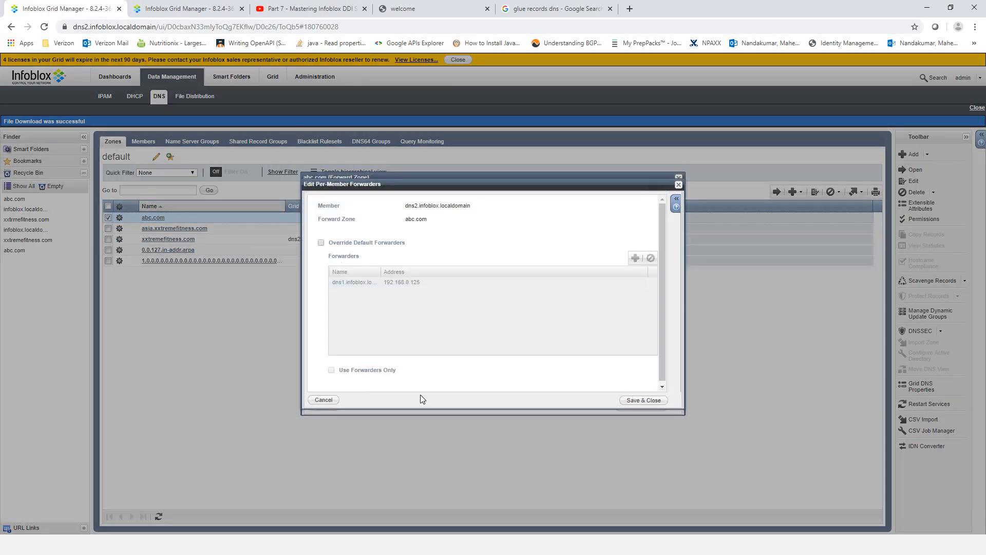
key(Escape)
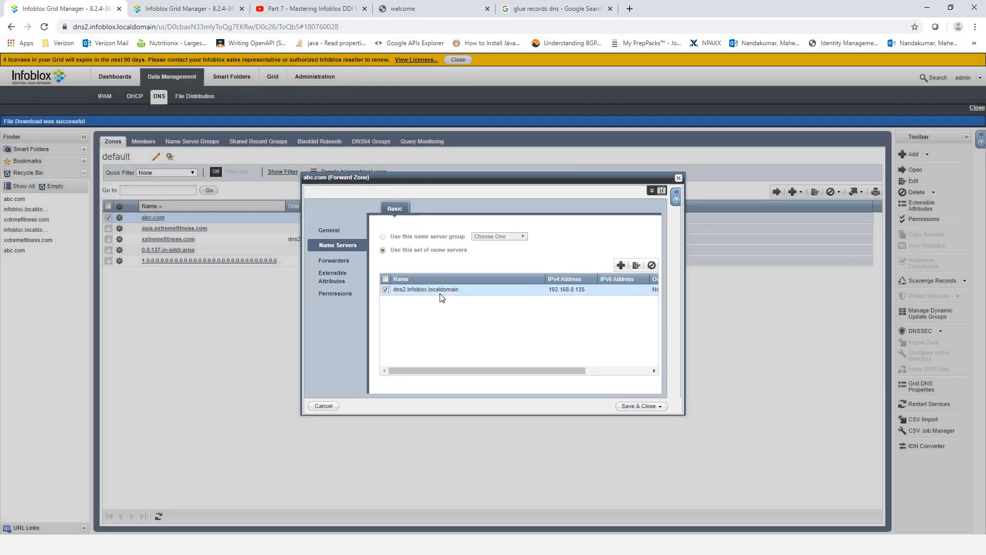
double_click(440, 292)
double_click(580, 290)
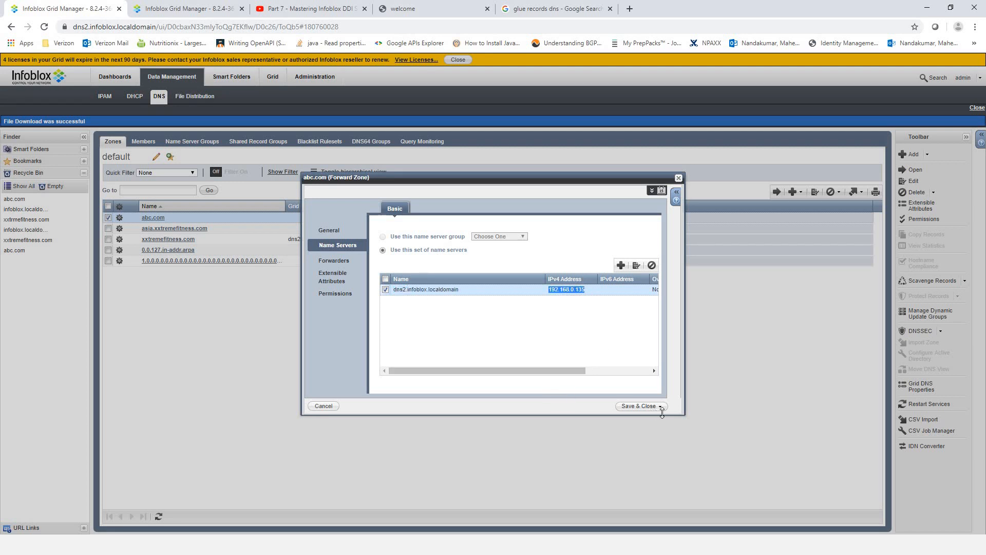
click(678, 179)
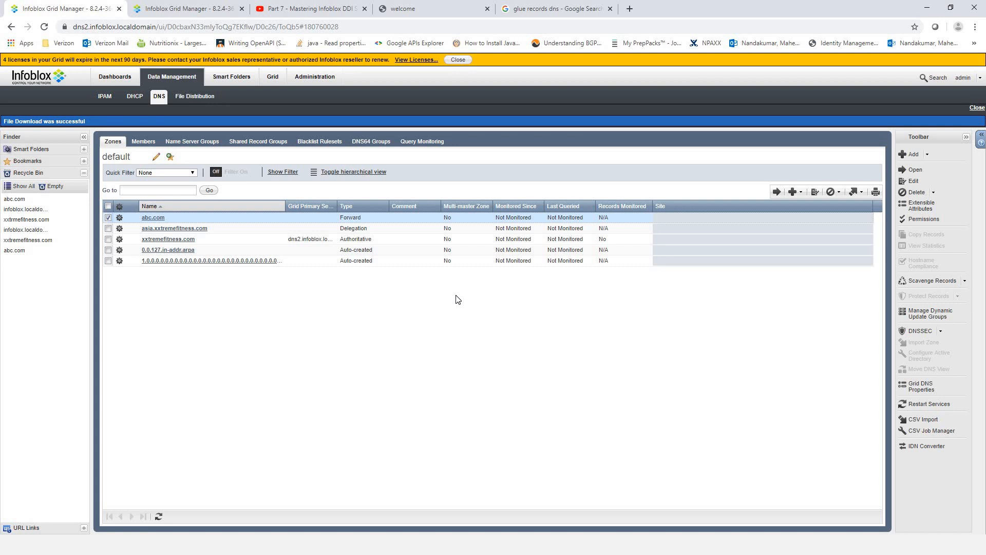
click(162, 10)
click(184, 14)
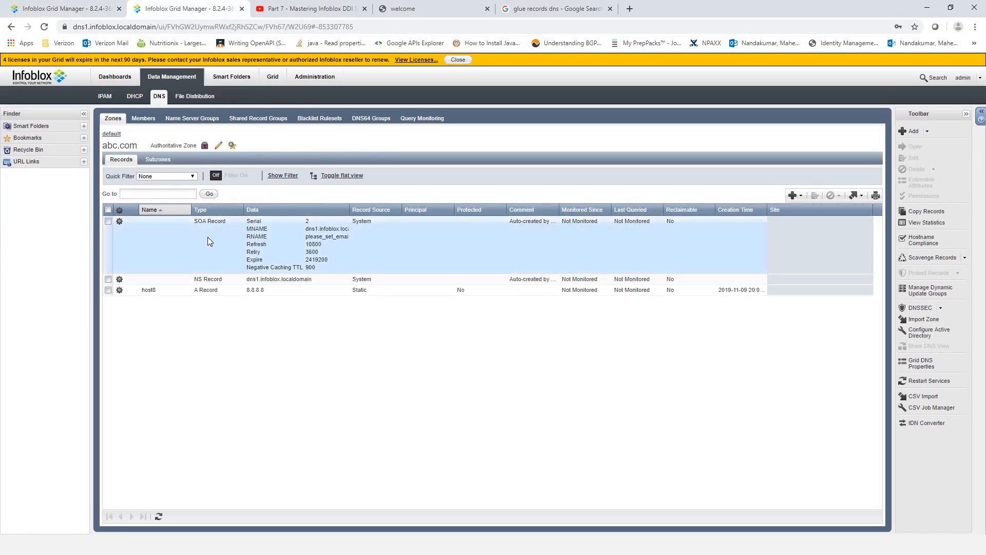
click(111, 134)
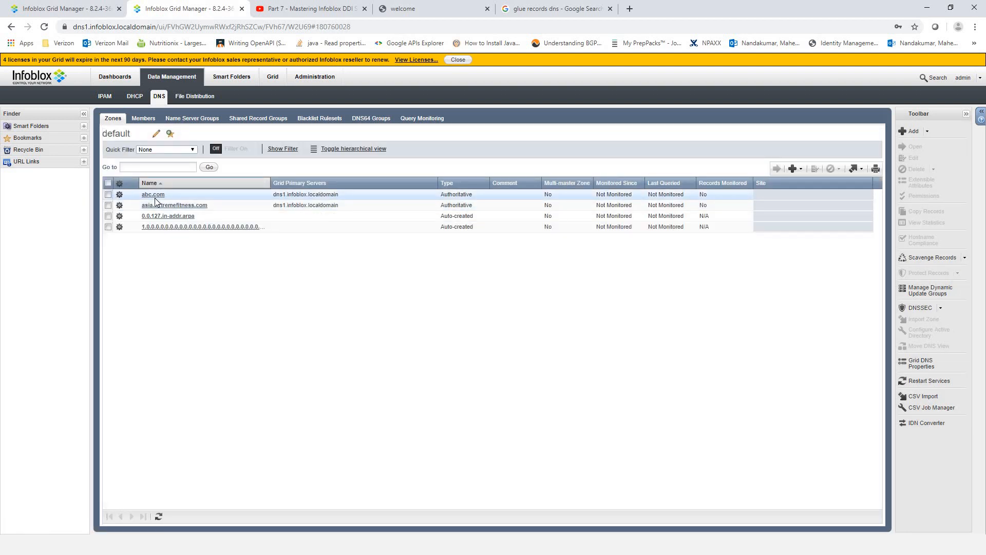
click(52, 8)
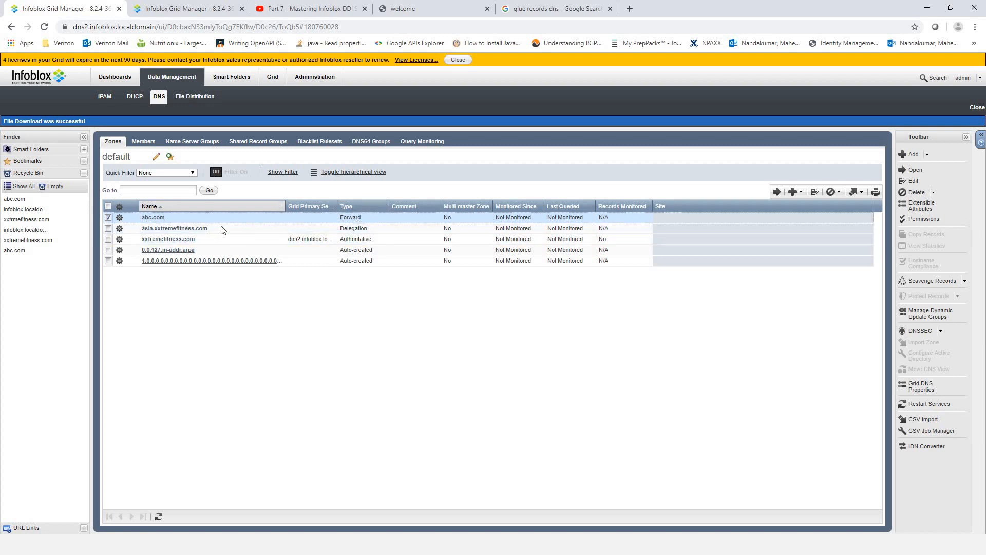
click(109, 219)
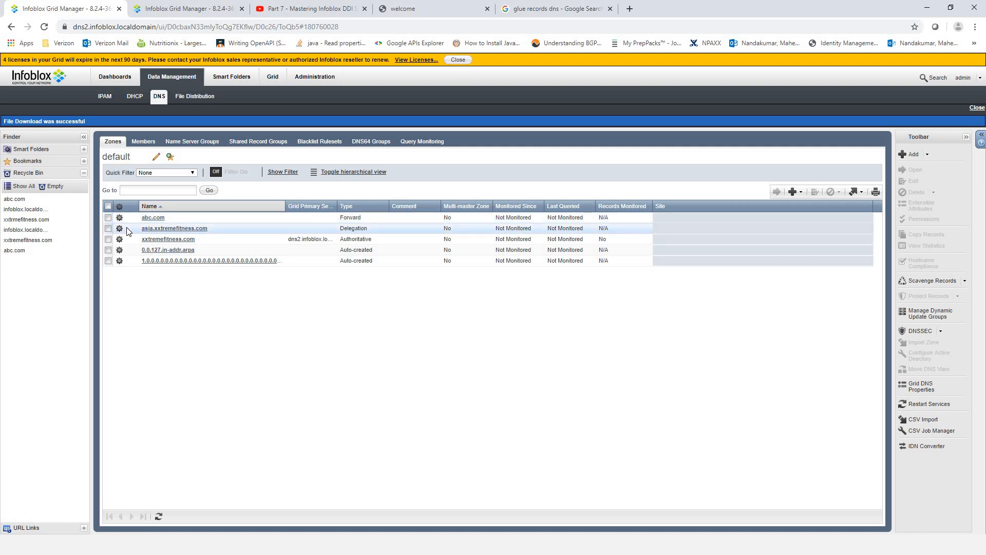
key(alt+Tab)
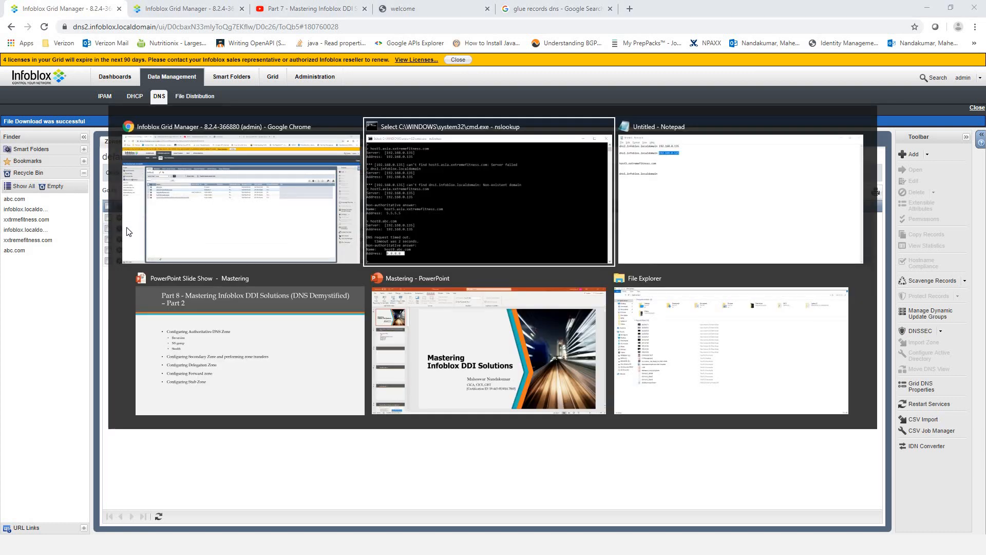
key(alt+Tab)
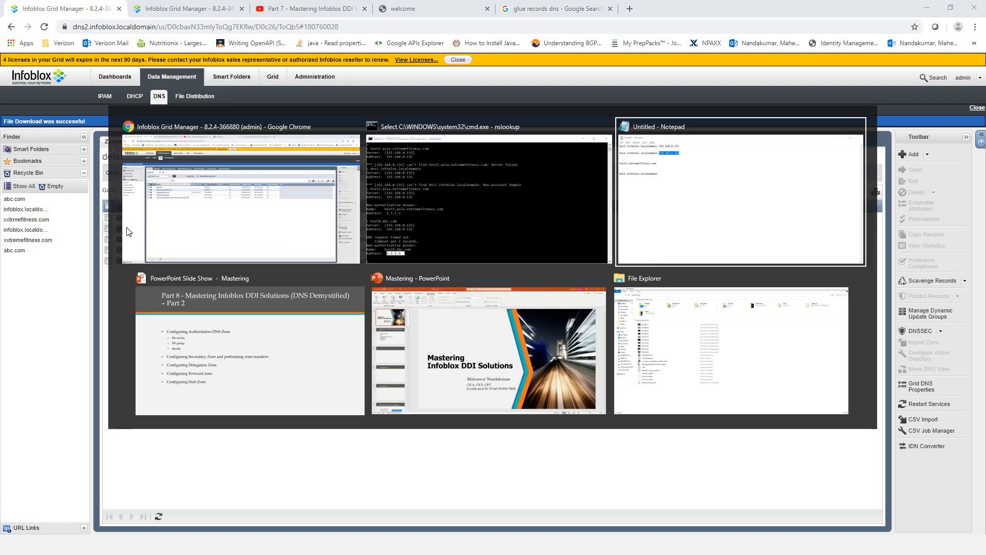
key(alt+Tab)
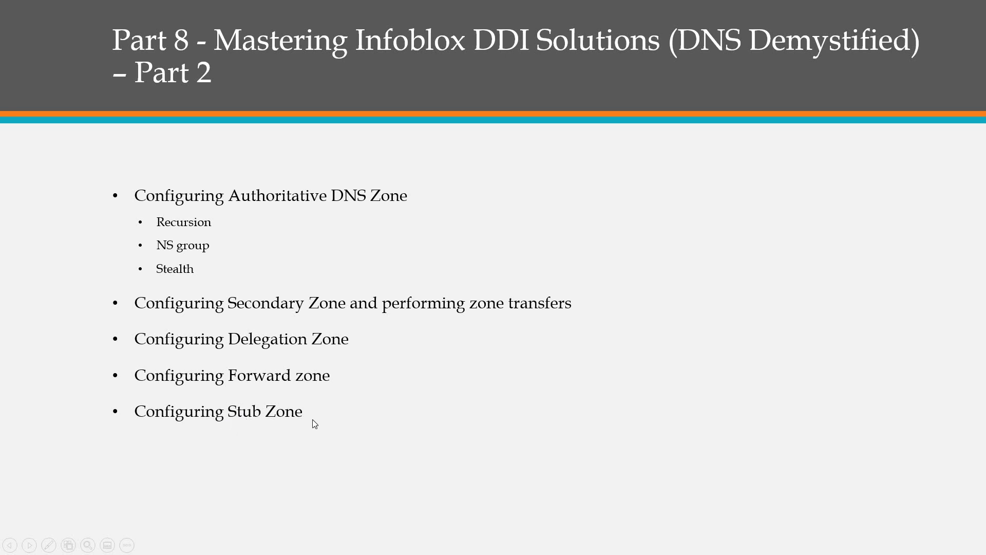
key(alt+Tab)
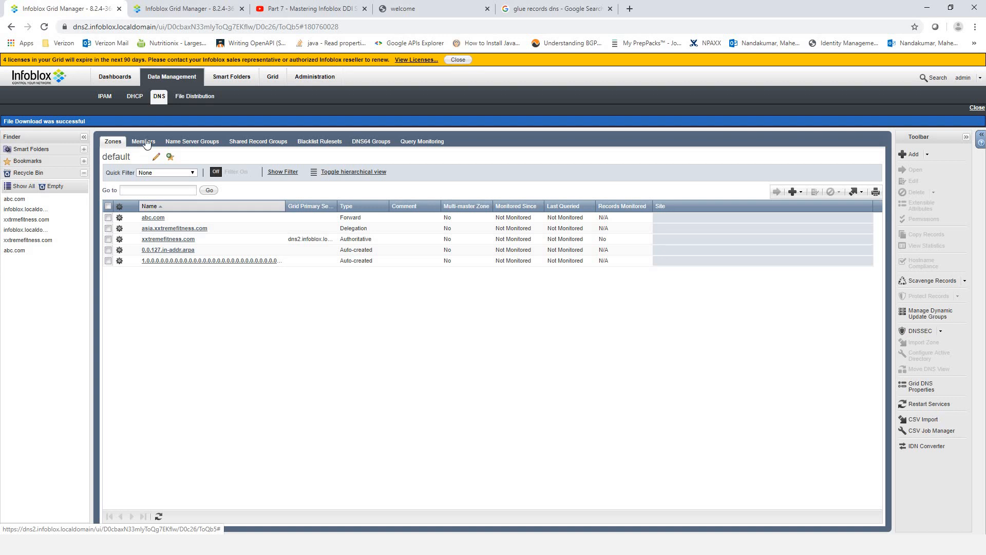
- Start the Add Stub Zone wizard on dns2
click(272, 76)
click(171, 78)
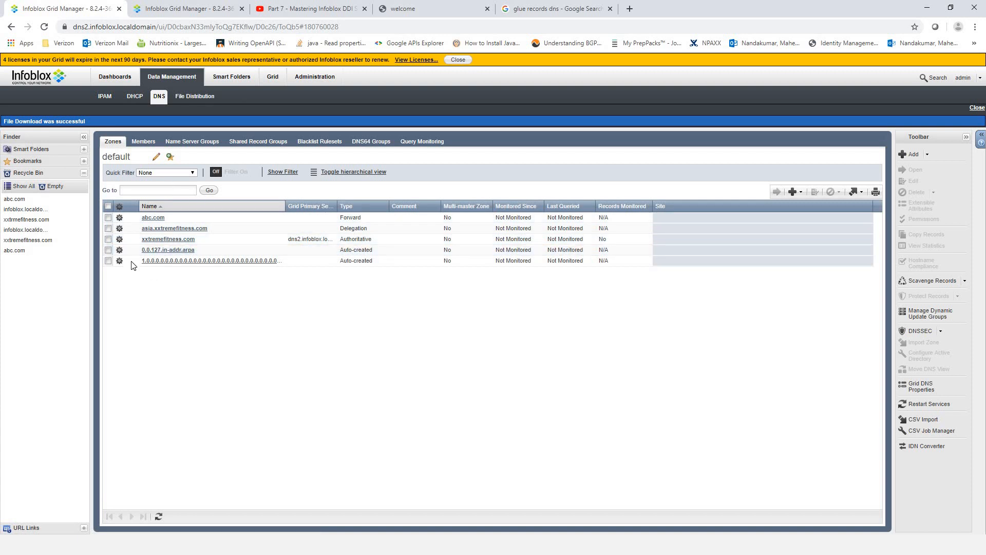
click(801, 193)
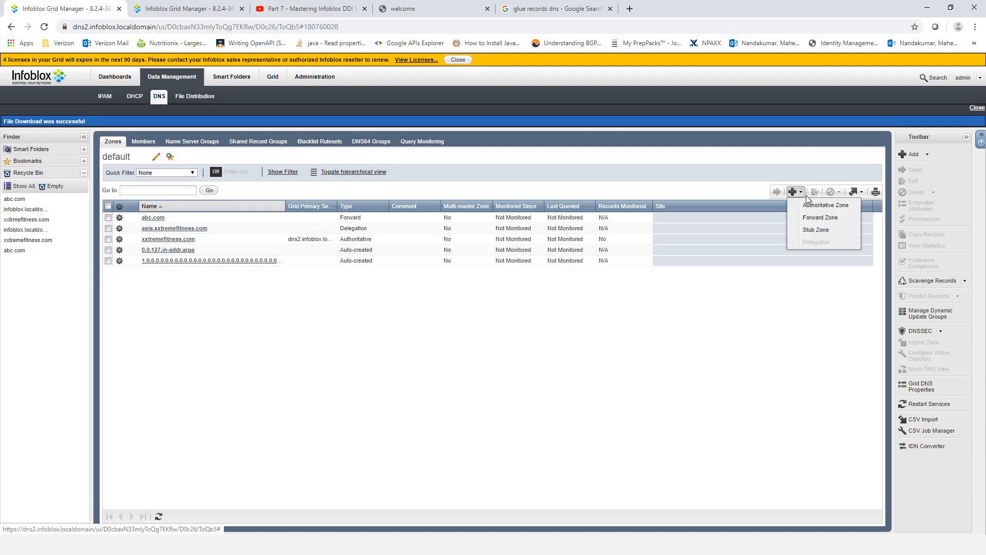
click(816, 230)
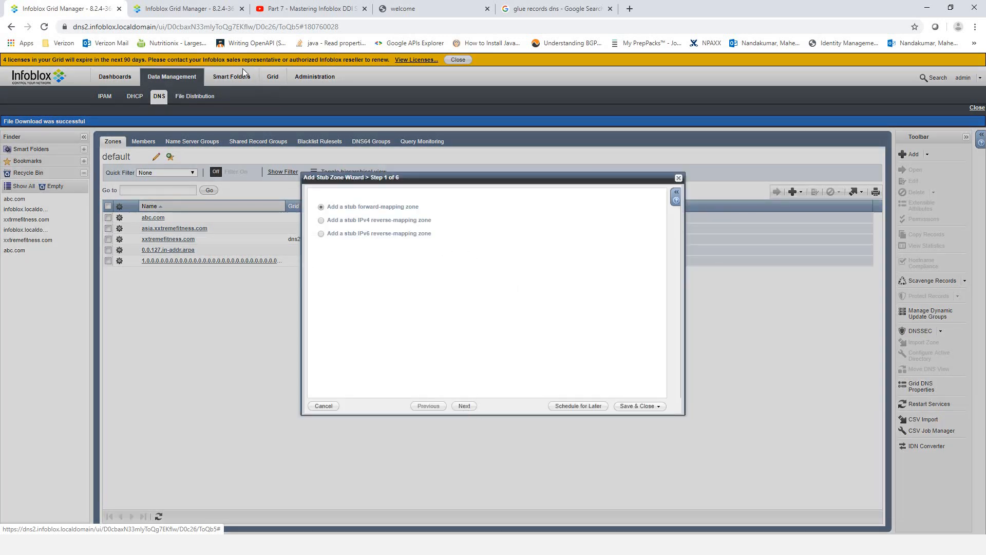
- On dns1, cancel a stub zone wizard and start adding an authoritative zone instead
click(183, 12)
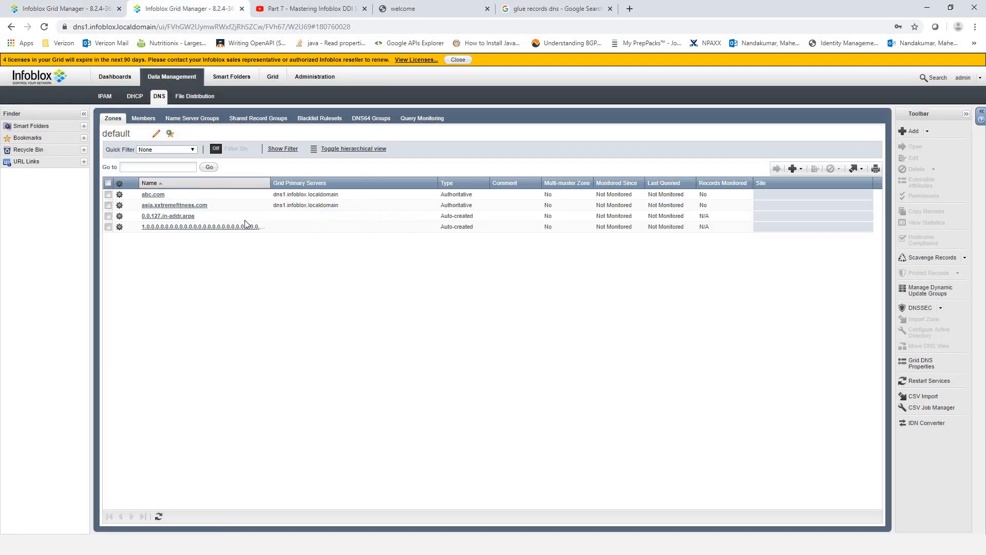
click(796, 169)
click(825, 208)
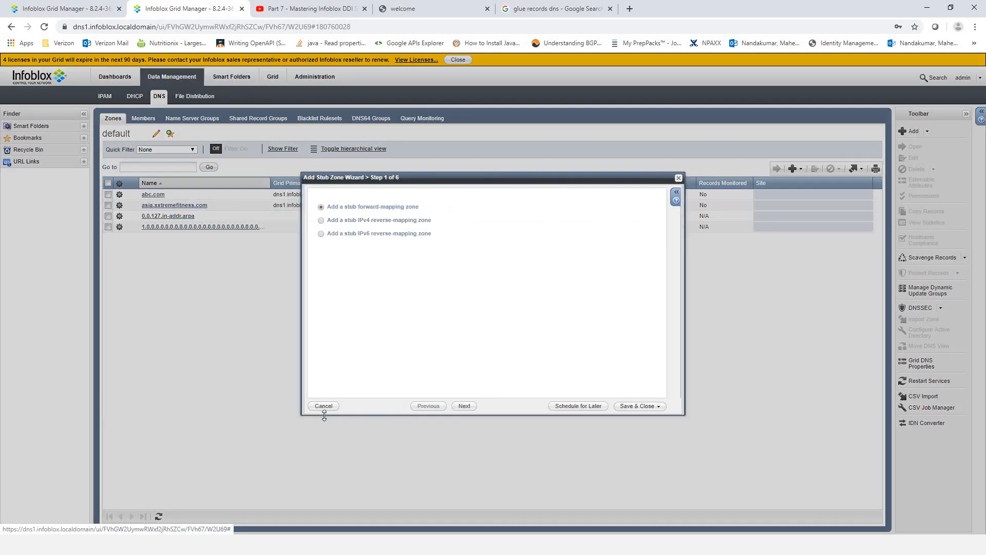
click(325, 406)
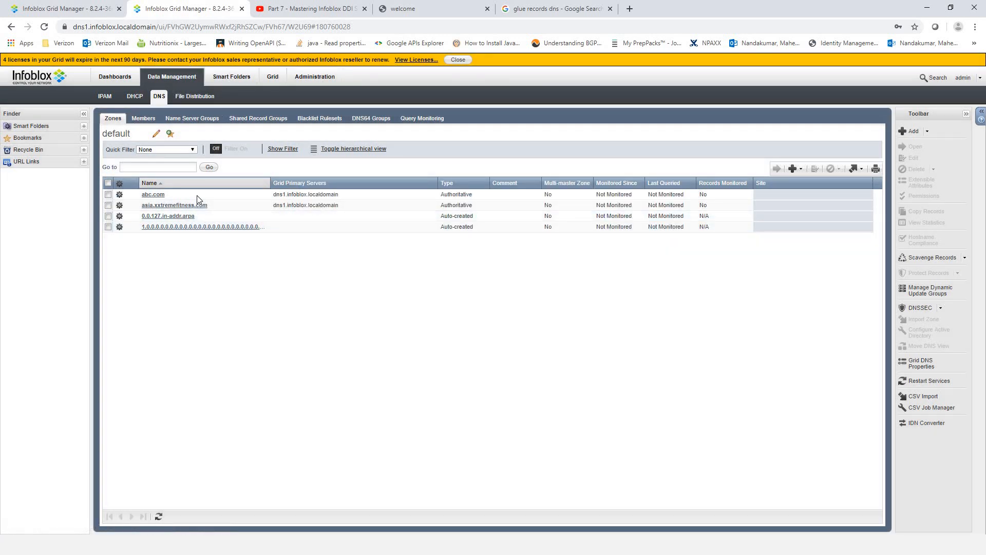
click(794, 168)
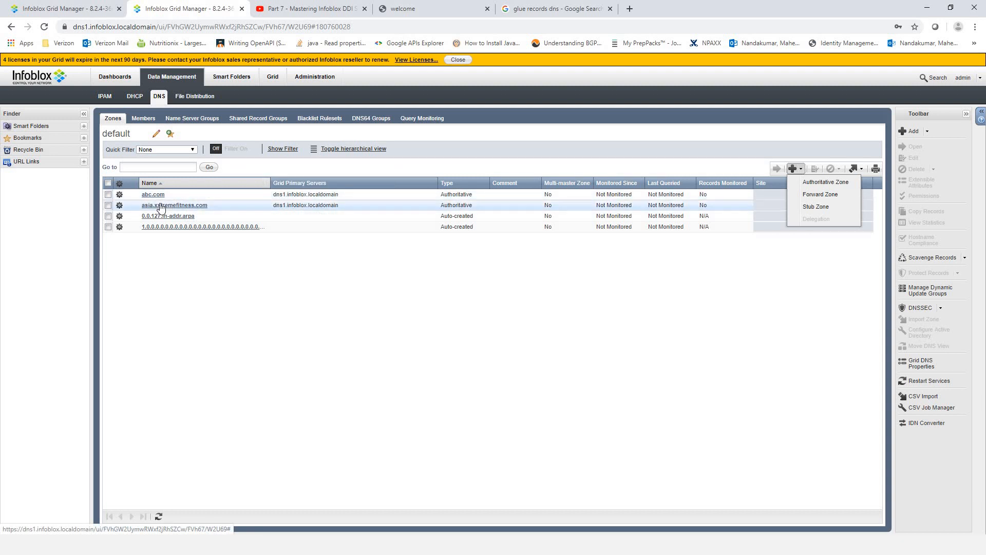
click(826, 183)
- Create xyz.com with dns1 as Grid Primary, save it, and restart grid services
click(464, 407)
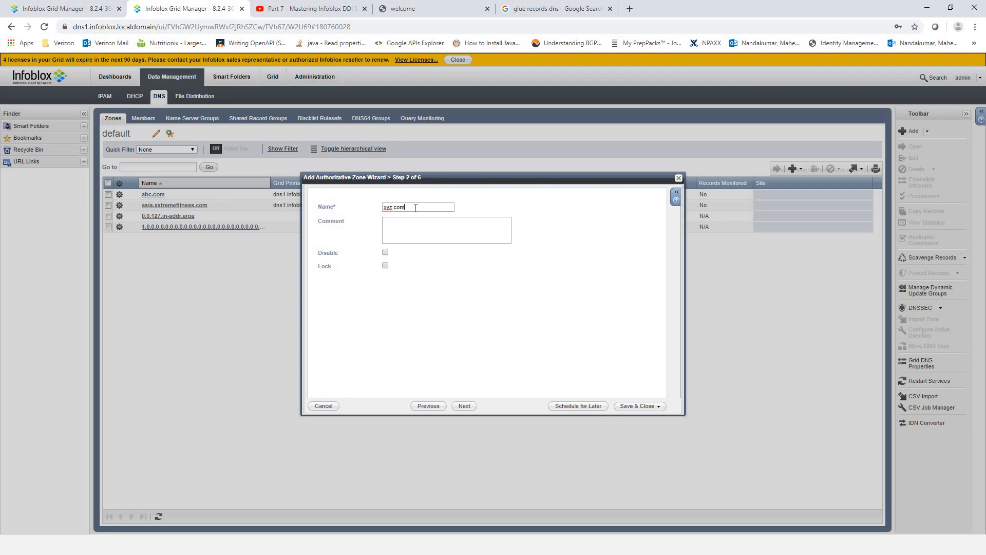
click(463, 405)
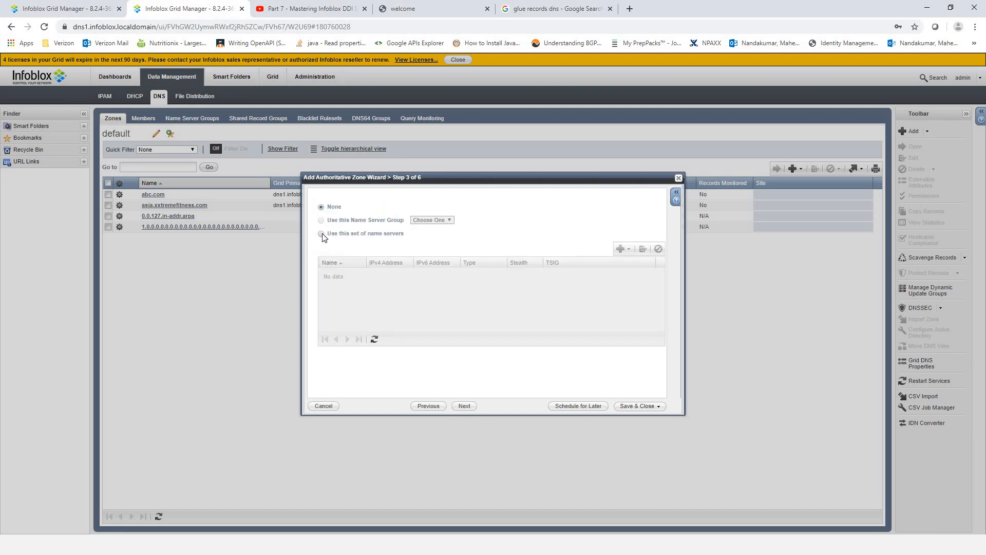
click(321, 233)
click(621, 249)
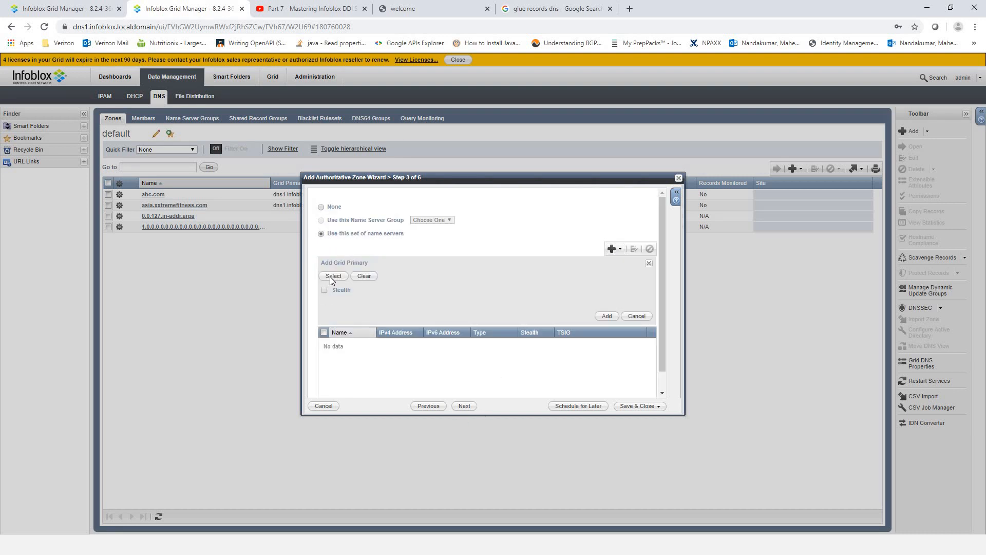
click(606, 316)
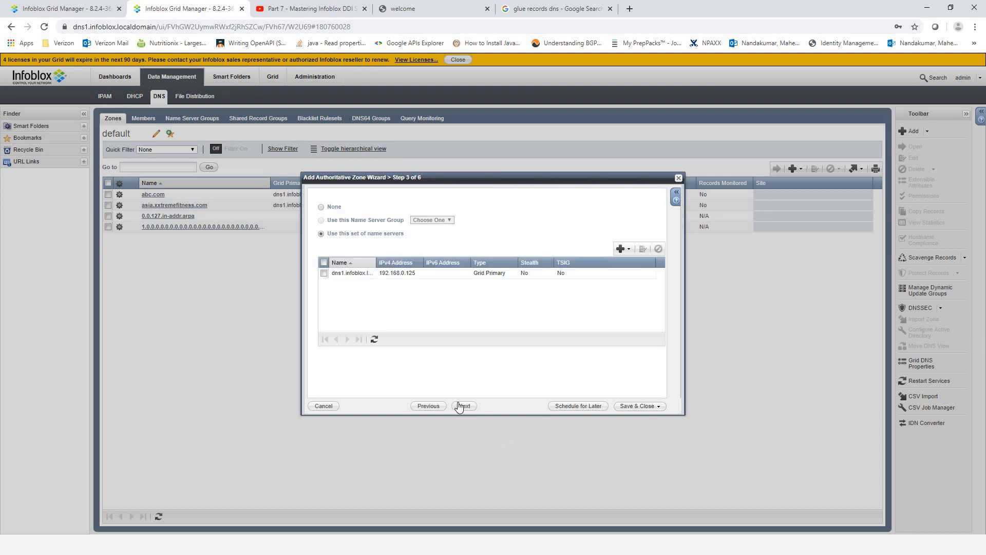
click(464, 406)
click(637, 405)
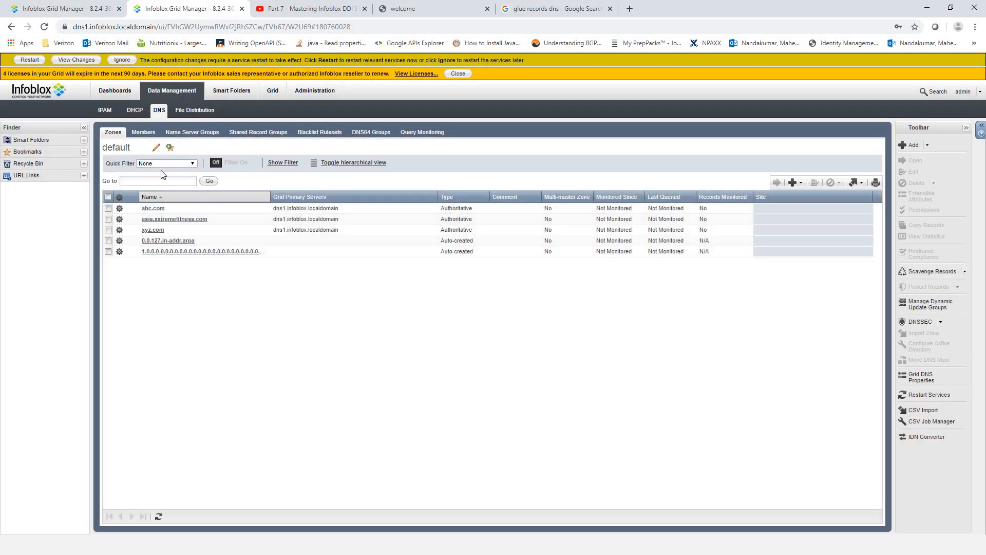
click(30, 60)
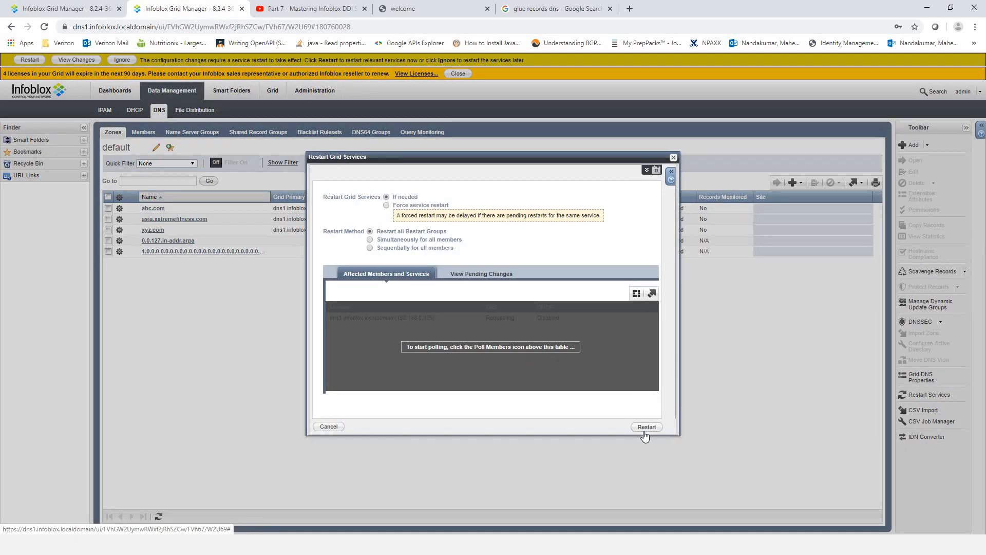
click(646, 428)
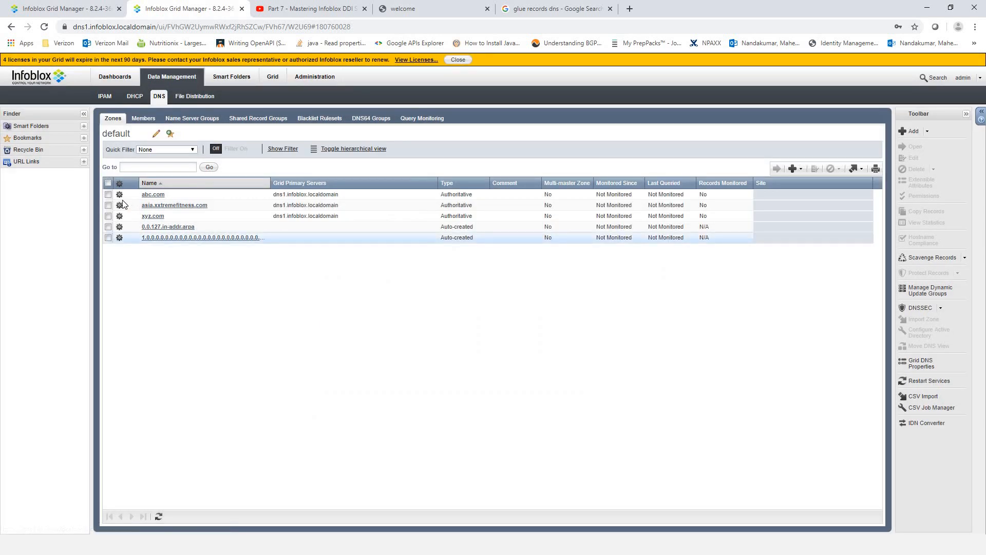
- Add A record host9 → 9.9.9.9 to dns1's xyz.com zone and confirm it is listed
double_click(155, 216)
click(792, 195)
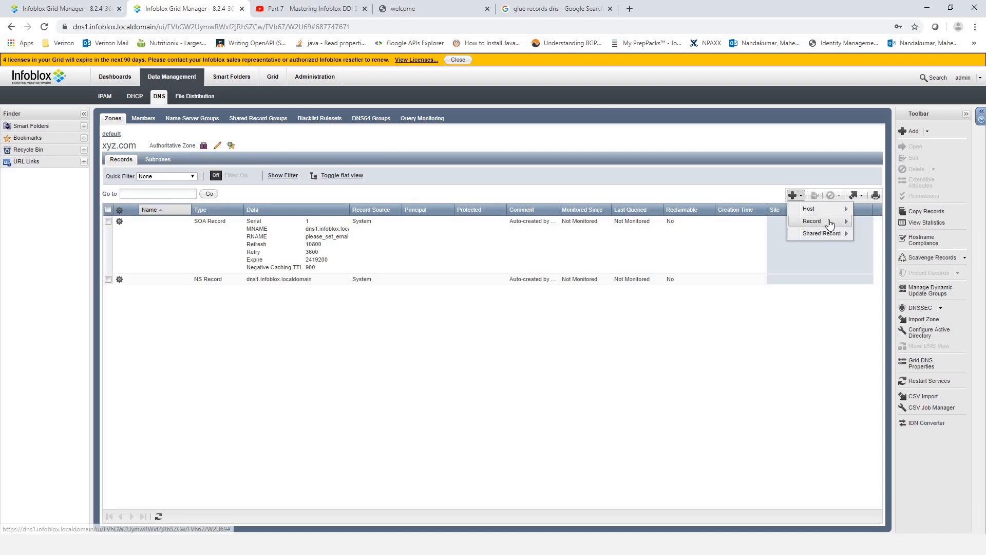
click(876, 222)
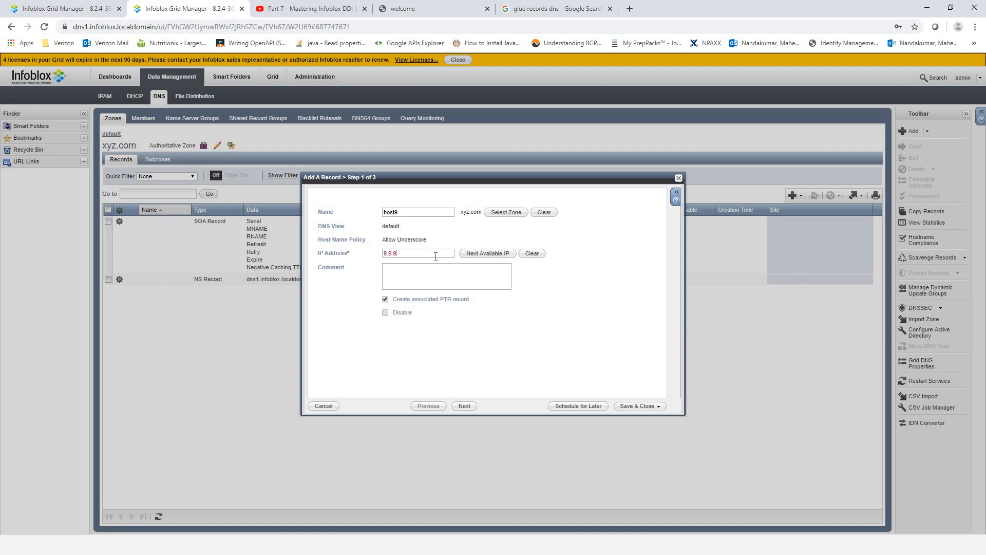
click(637, 406)
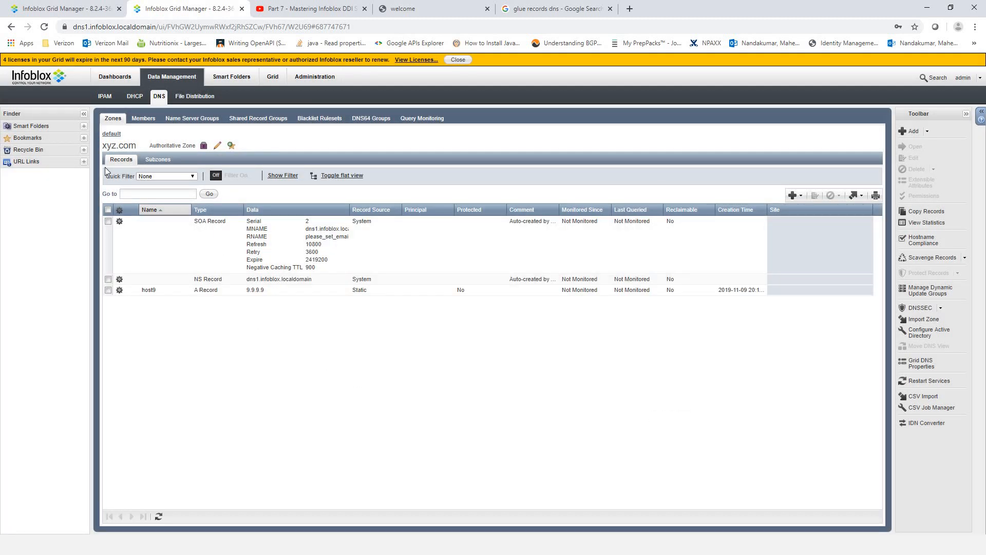
click(170, 69)
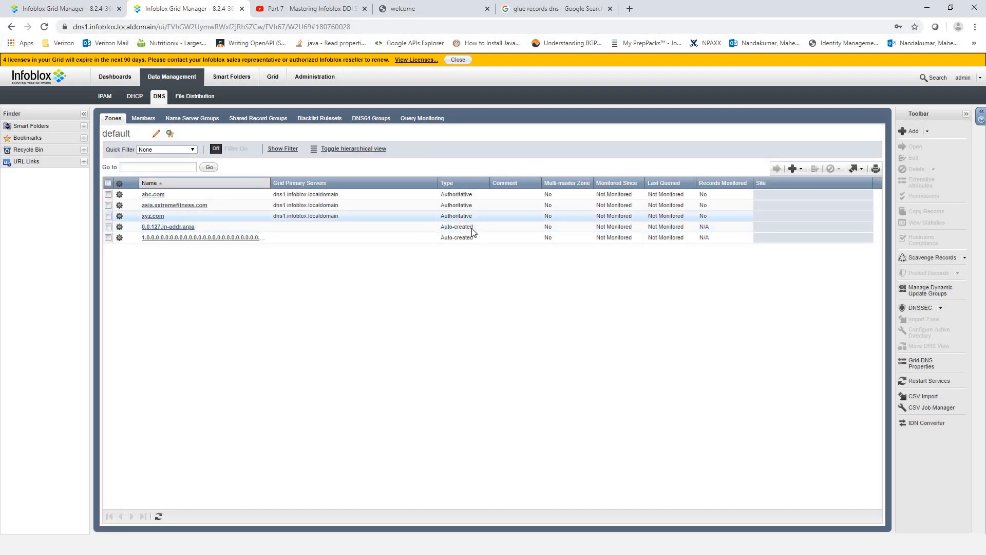
click(151, 216)
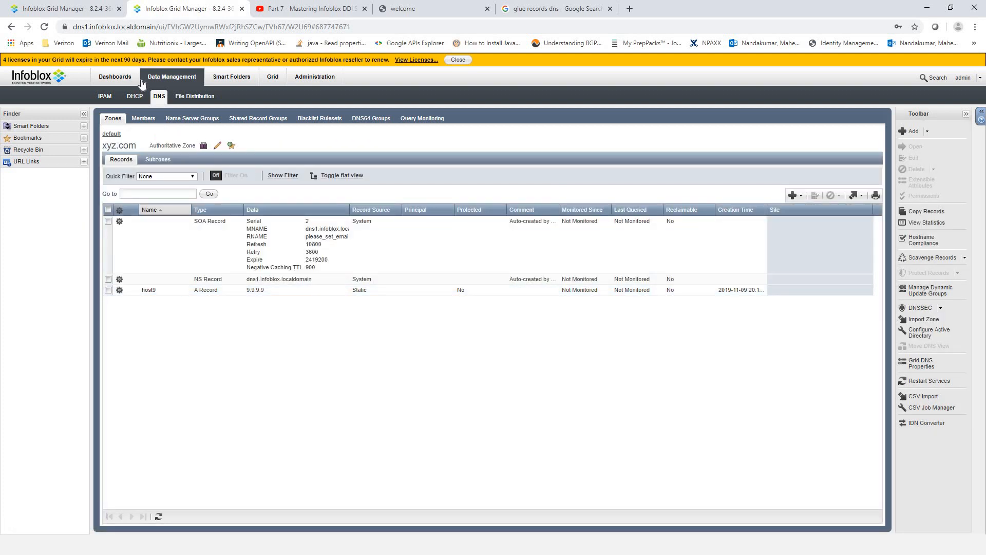
click(78, 7)
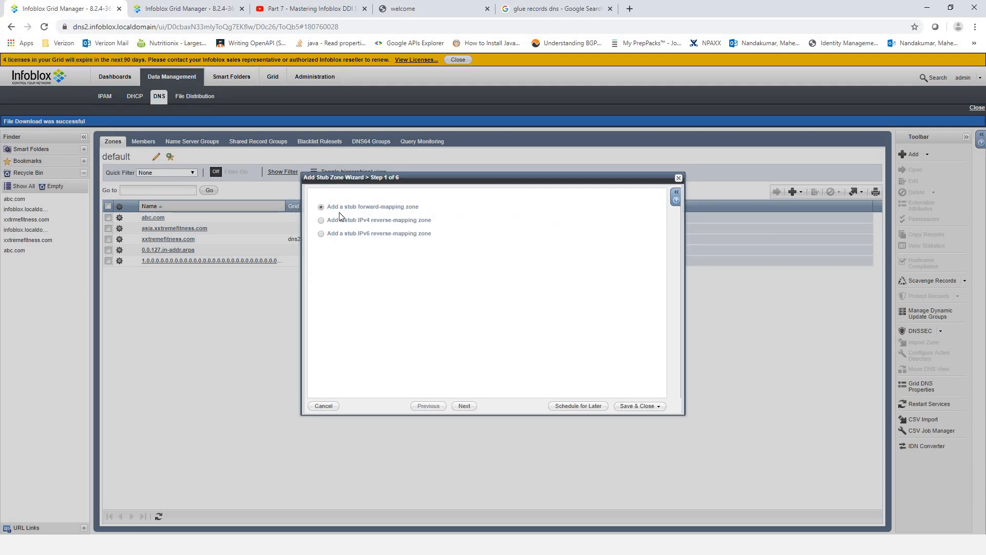
- Name the stub zone xyz.com, add a blank master server row, then view dns1's zone list
click(462, 407)
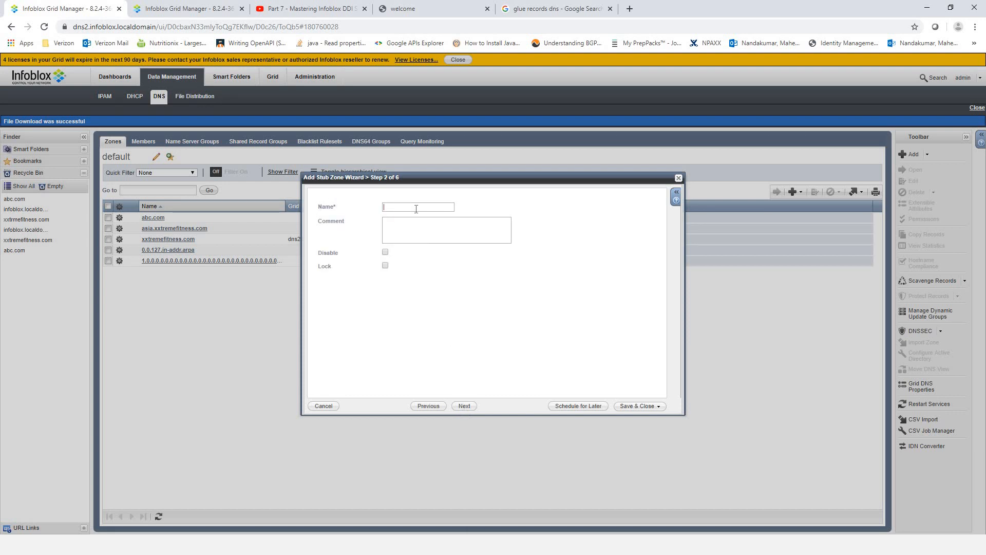
text(xyz c)
click(464, 406)
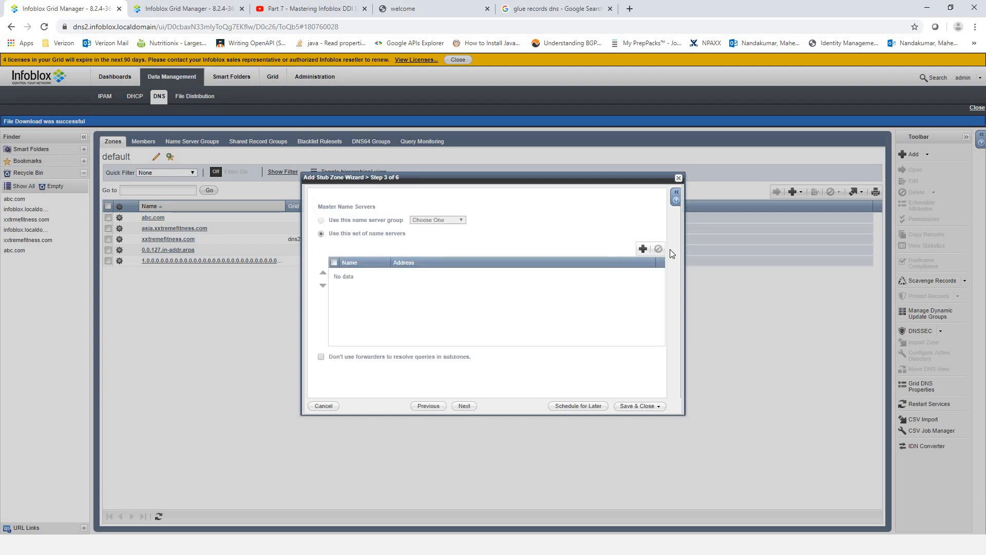
click(643, 250)
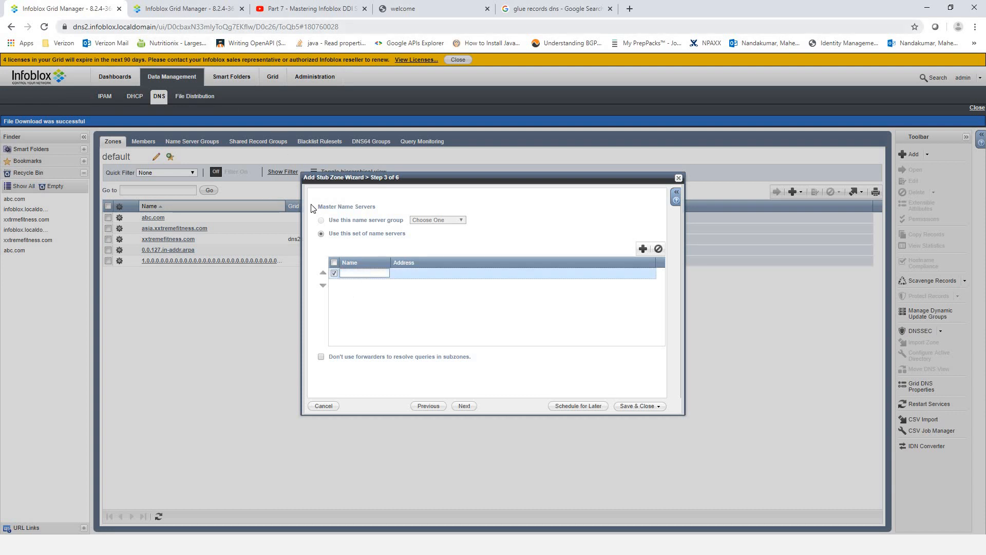
click(174, 10)
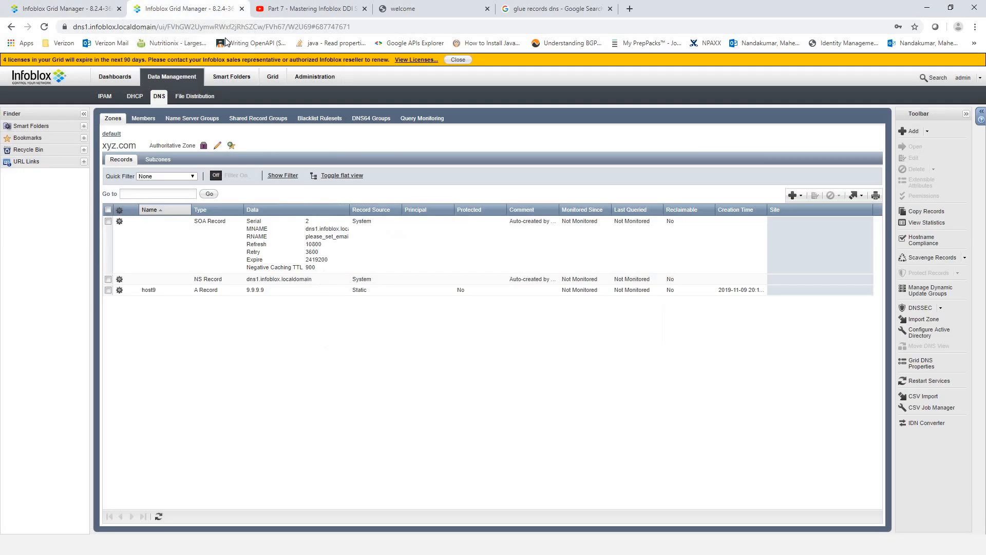
click(120, 135)
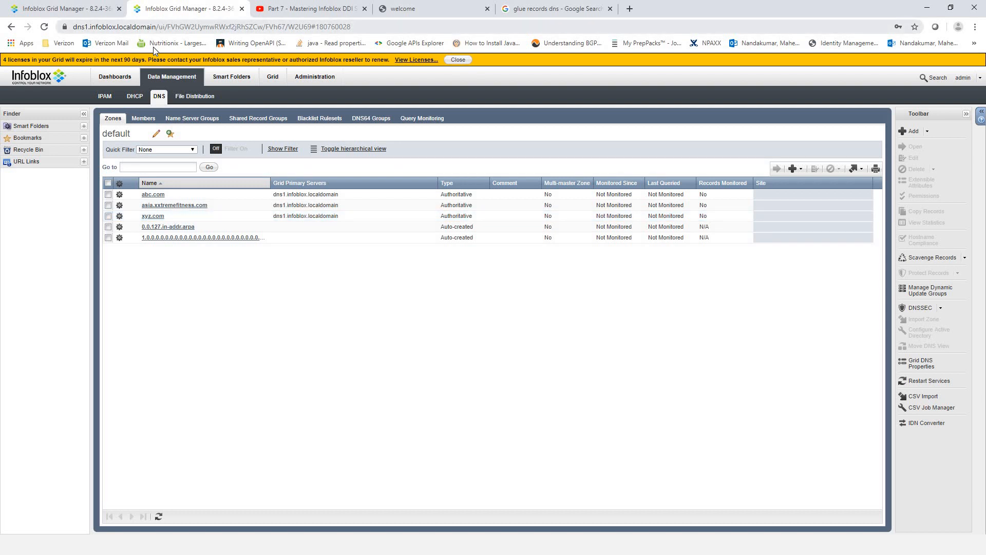
- Copy dns1.infoblox.localdomain from Notepad into the master server's Name cell
key(alt+Tab)
key(alt+Tab)
key(alt+Tab)
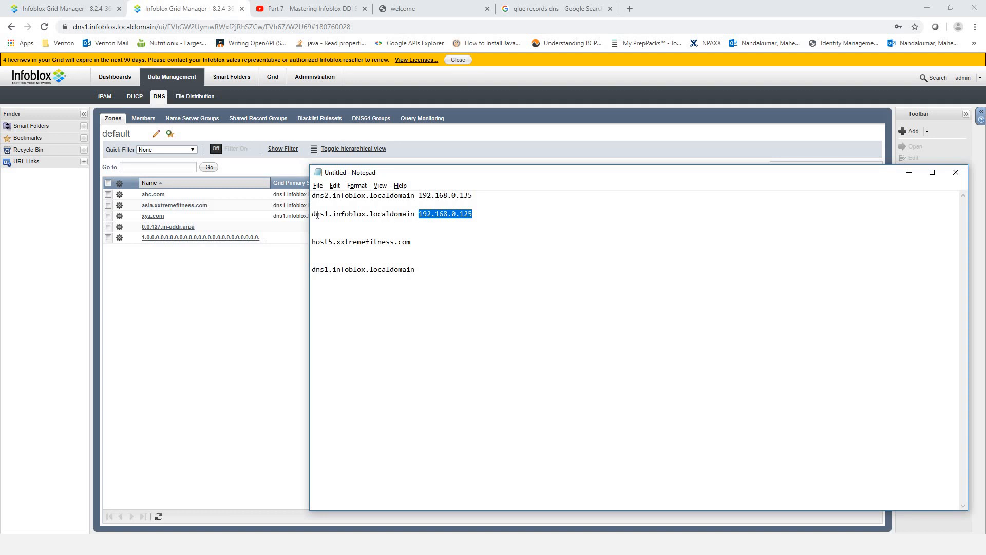
drag(415, 214, 312, 214)
right_click(327, 214)
click(365, 246)
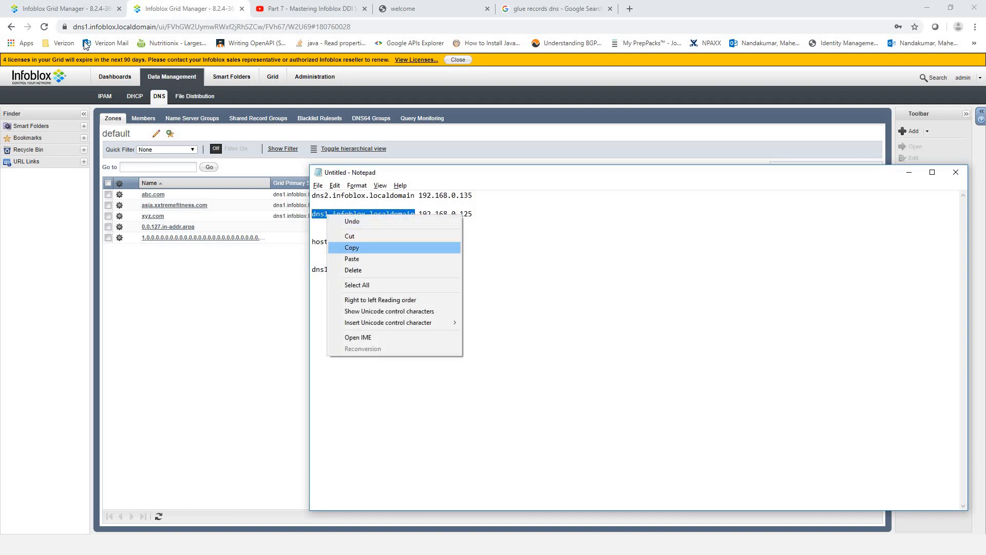
click(77, 6)
click(360, 273)
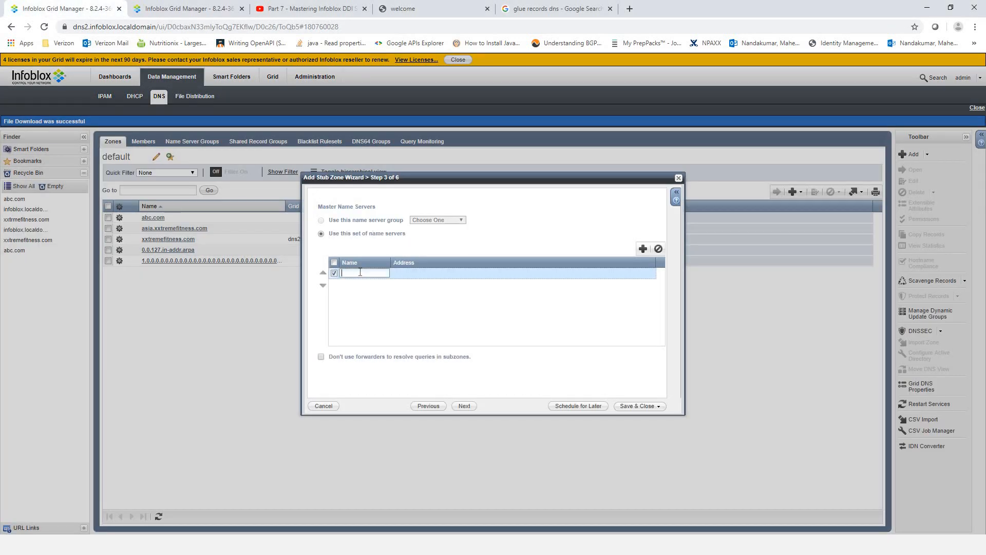
key(ctrl+v)
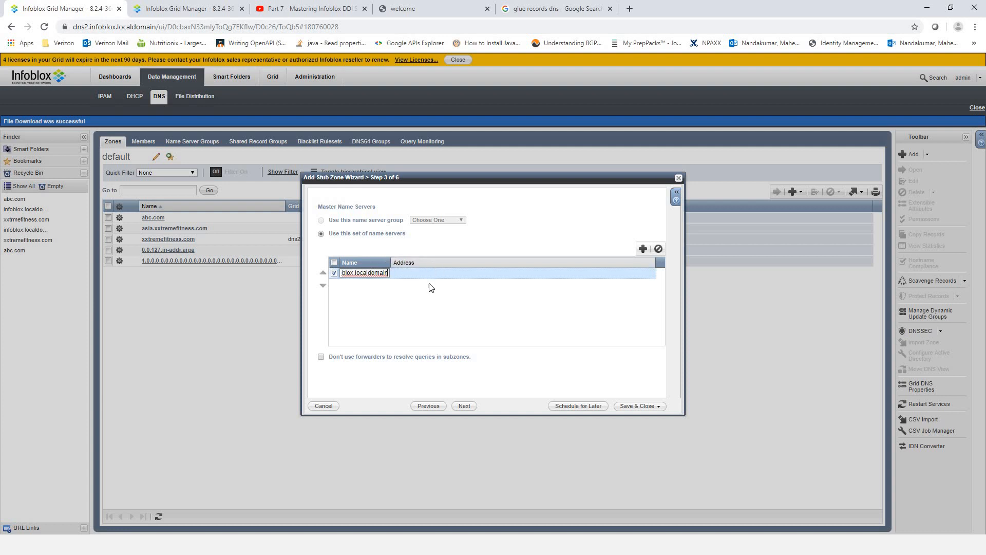
click(444, 273)
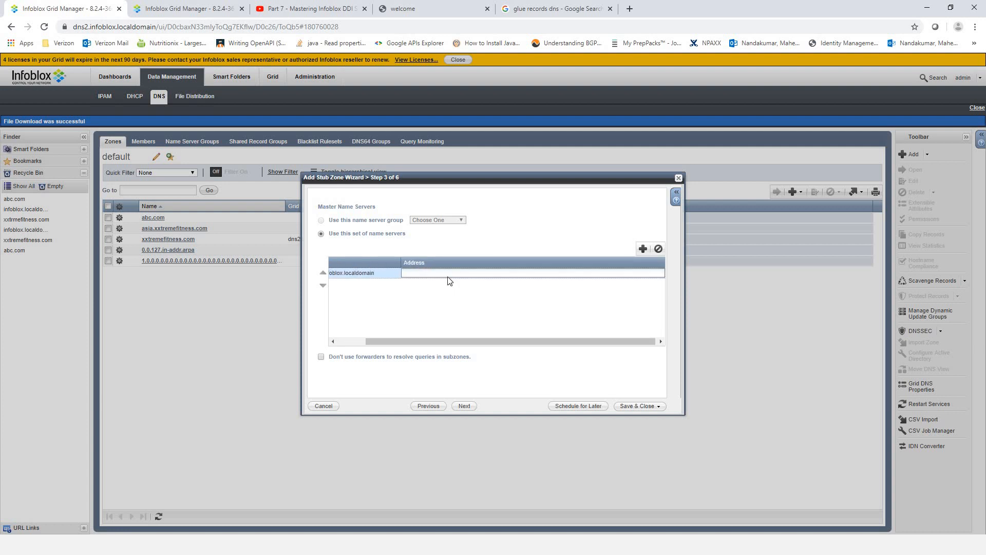
- Copy 192.168.0.125 from Notepad into the master server's Address cell
key(alt+Tab)
drag(473, 216, 419, 216)
right_click(435, 213)
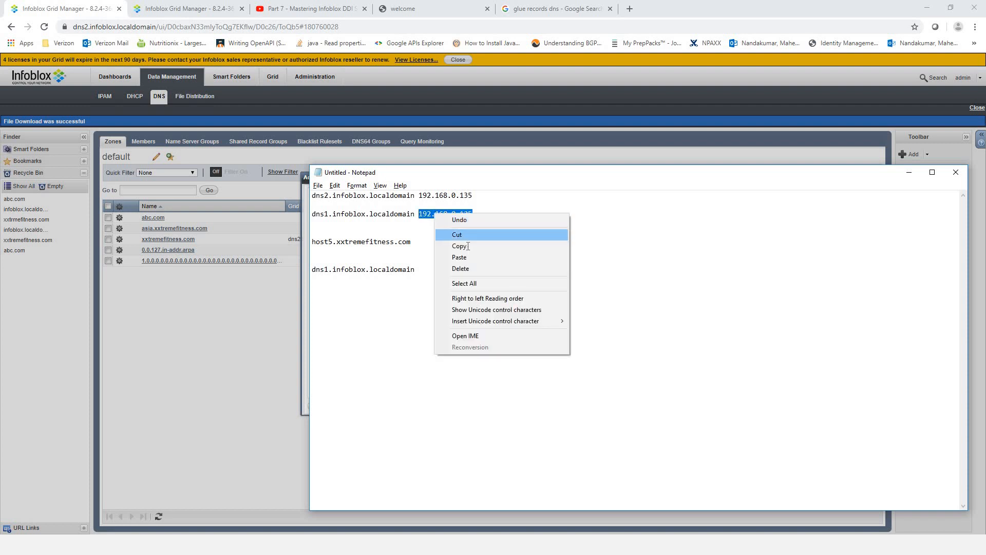
click(452, 247)
key(alt+Tab)
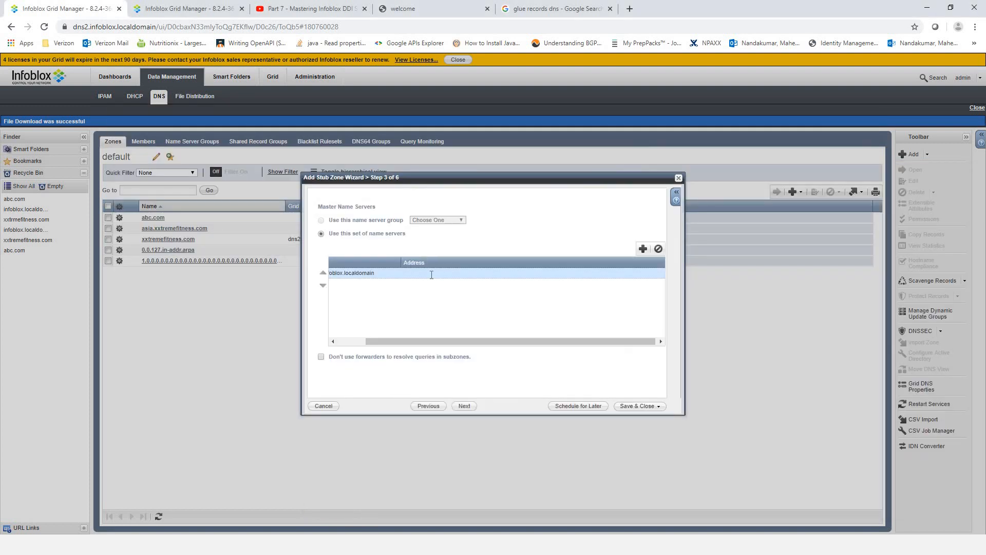
click(429, 273)
key(ctrl+v)
click(387, 301)
drag(412, 341, 345, 337)
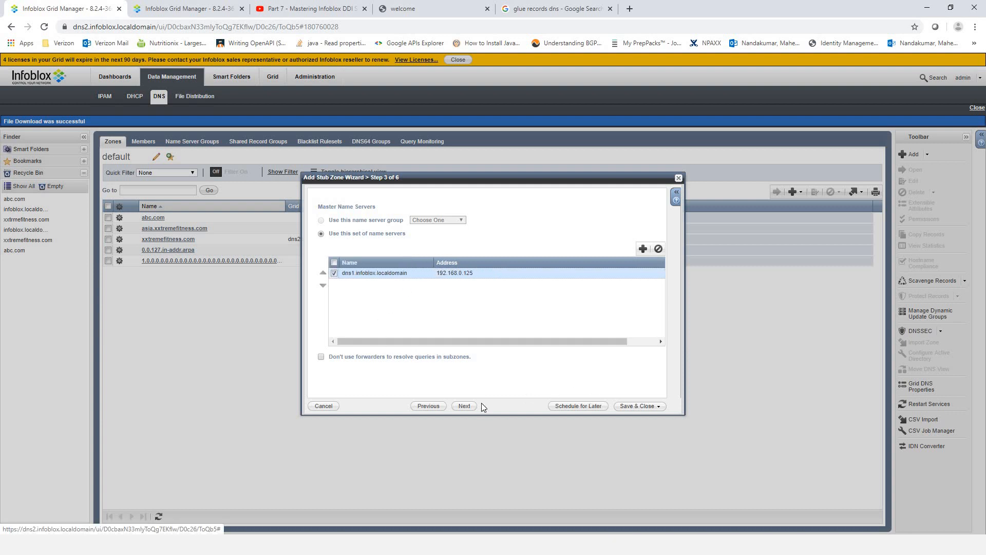
- Add dns2 as the stub zone's name server and save the zone
click(464, 406)
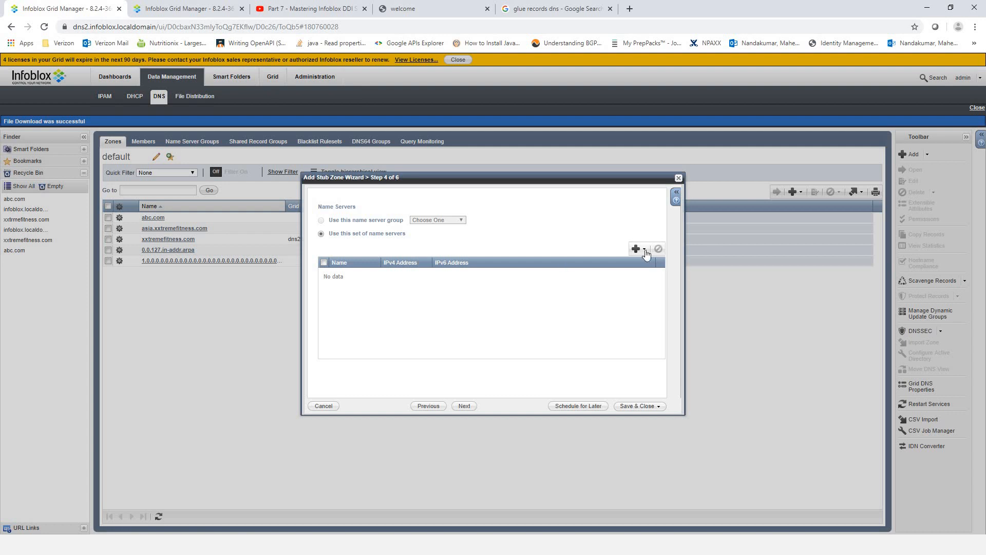
click(636, 249)
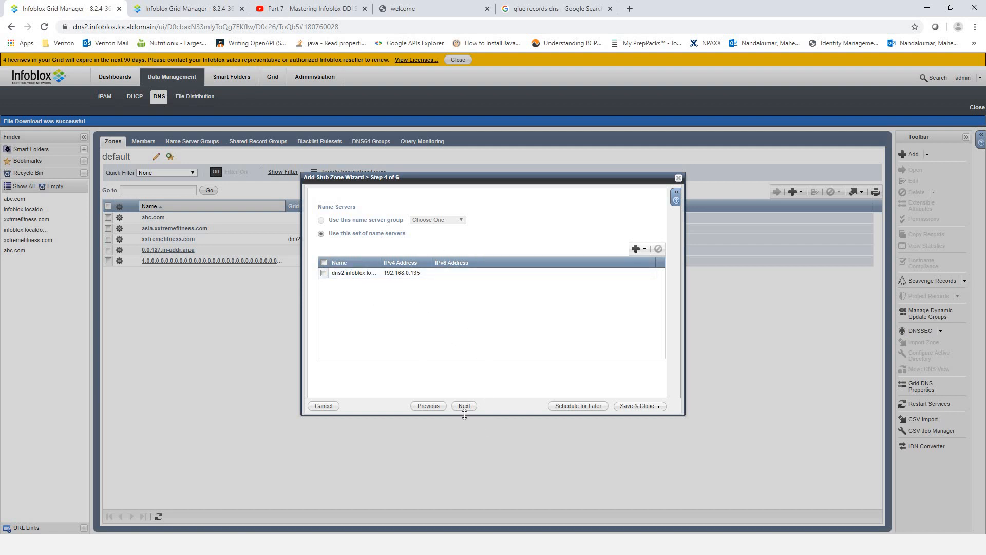
click(626, 407)
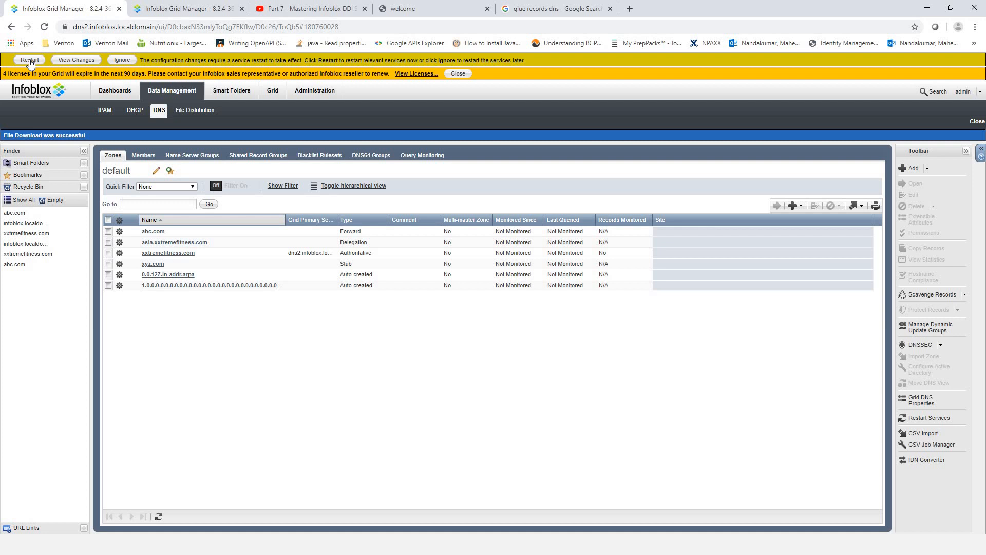
- Restart grid services and open the xyz.com stub zone on dns2
click(30, 59)
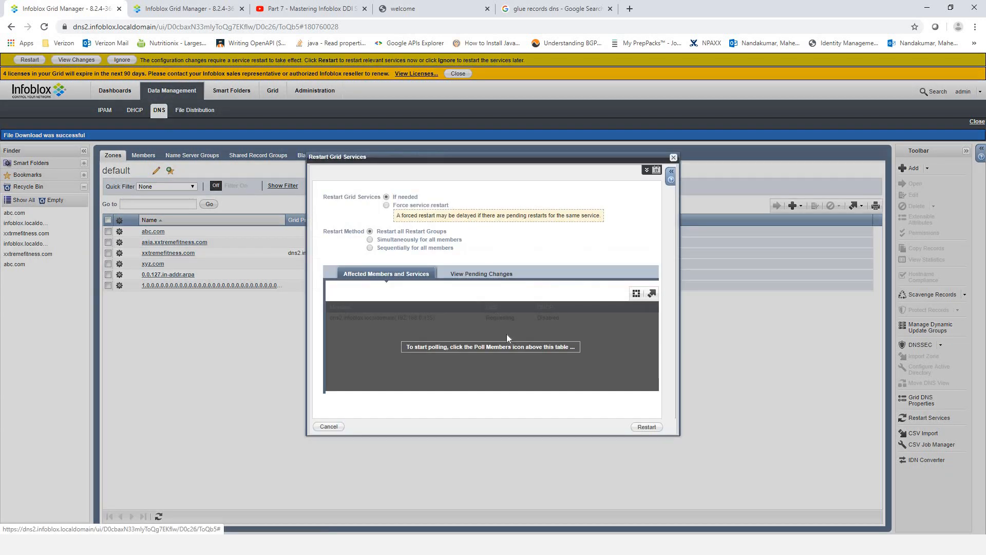
click(647, 427)
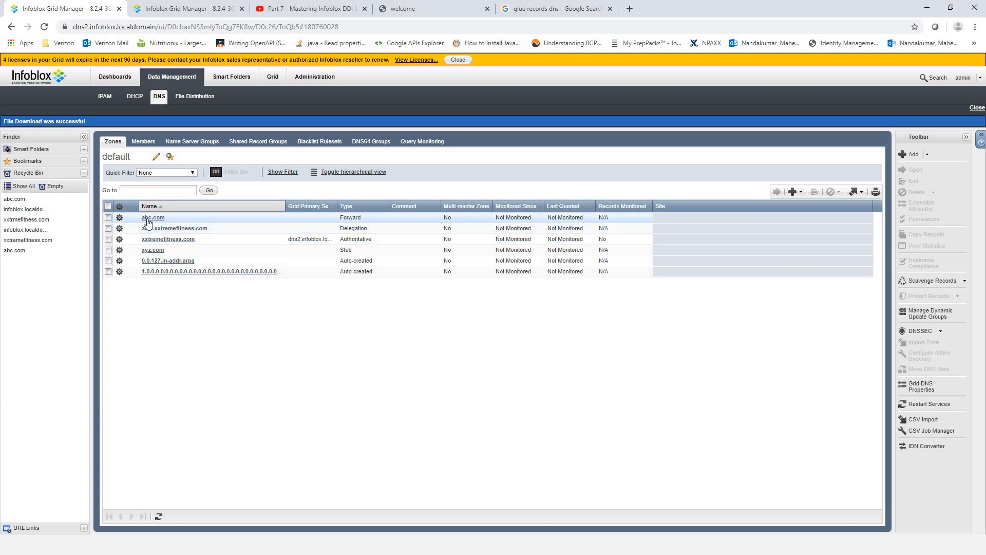
click(153, 251)
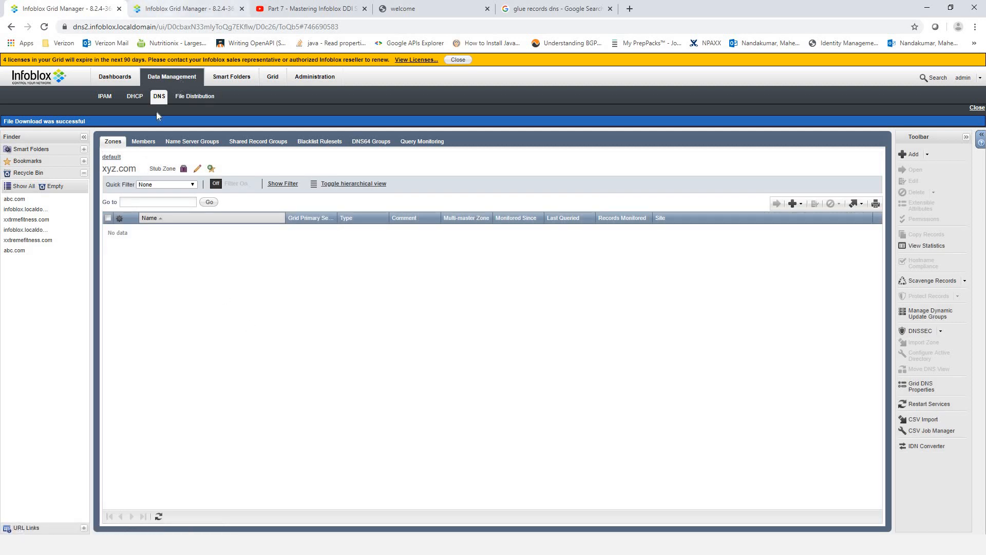
- Open dns1's xyz.com zone to show the host9 record at 9.9.9.9
click(174, 9)
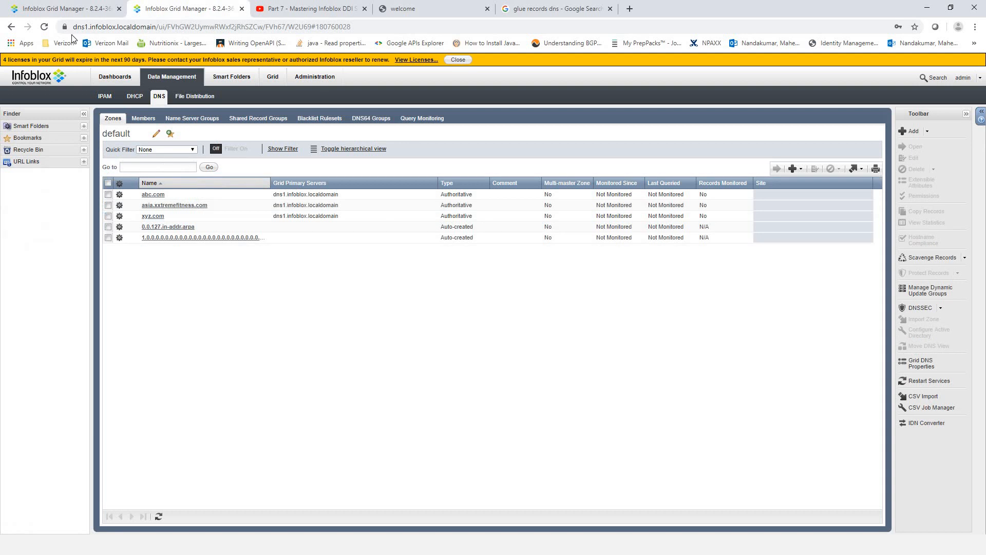
click(72, 13)
click(108, 157)
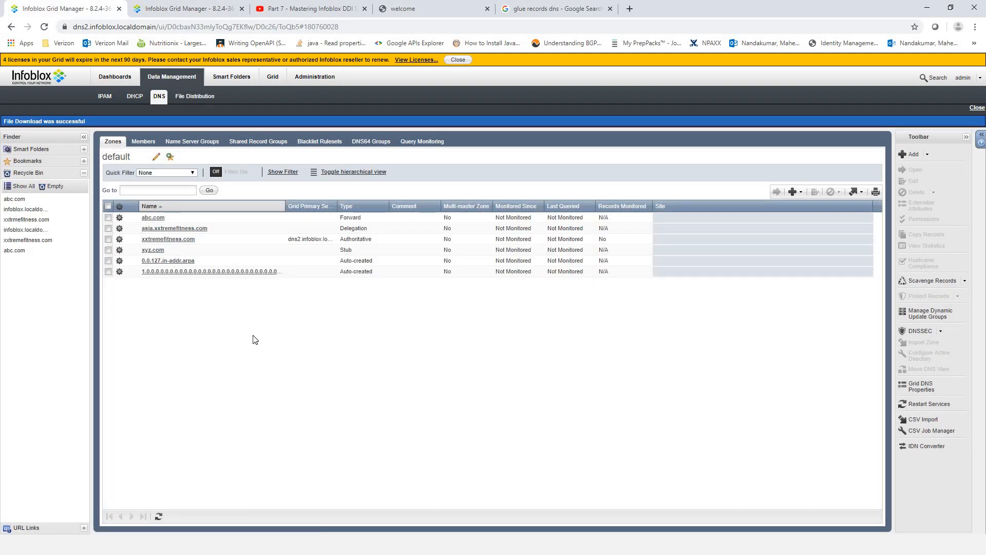
click(184, 7)
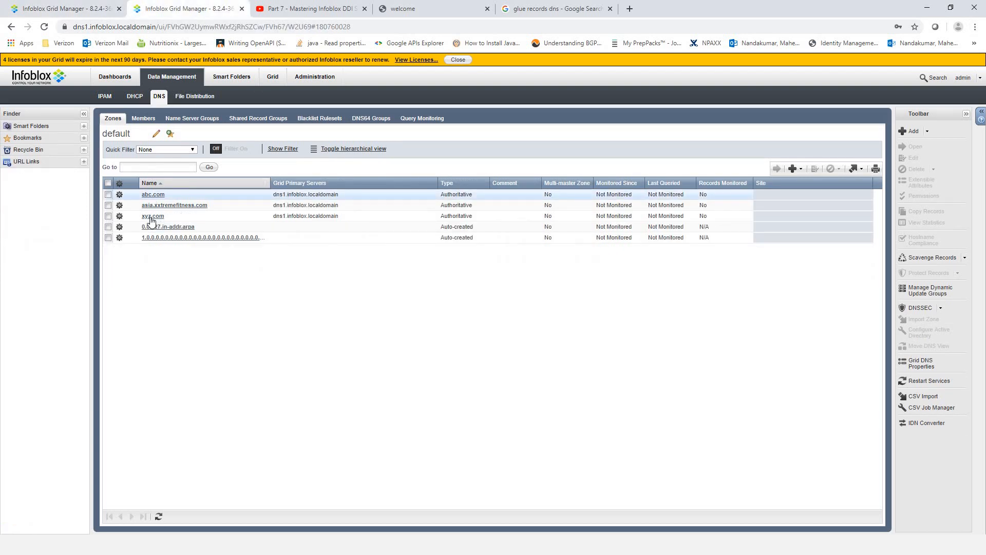
click(152, 216)
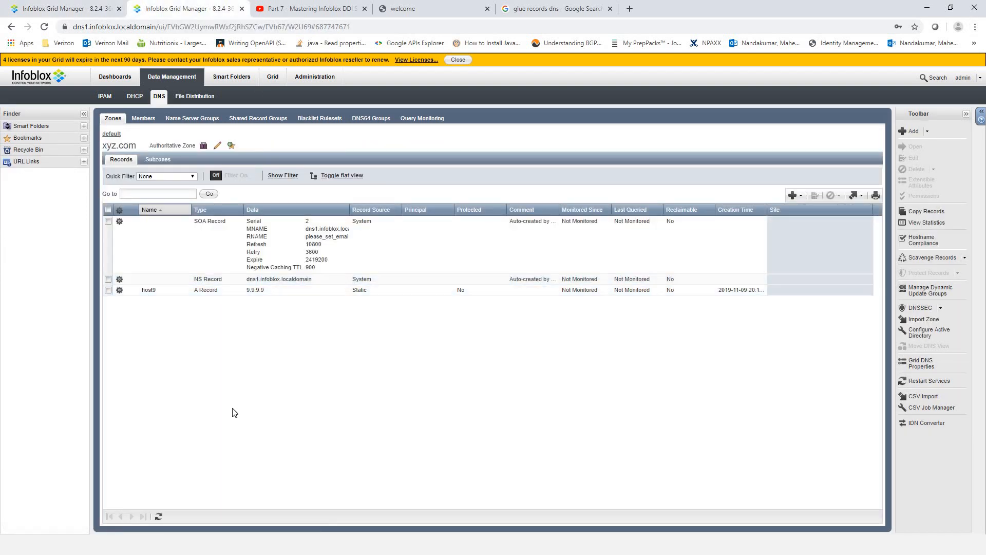
key(alt+Tab)
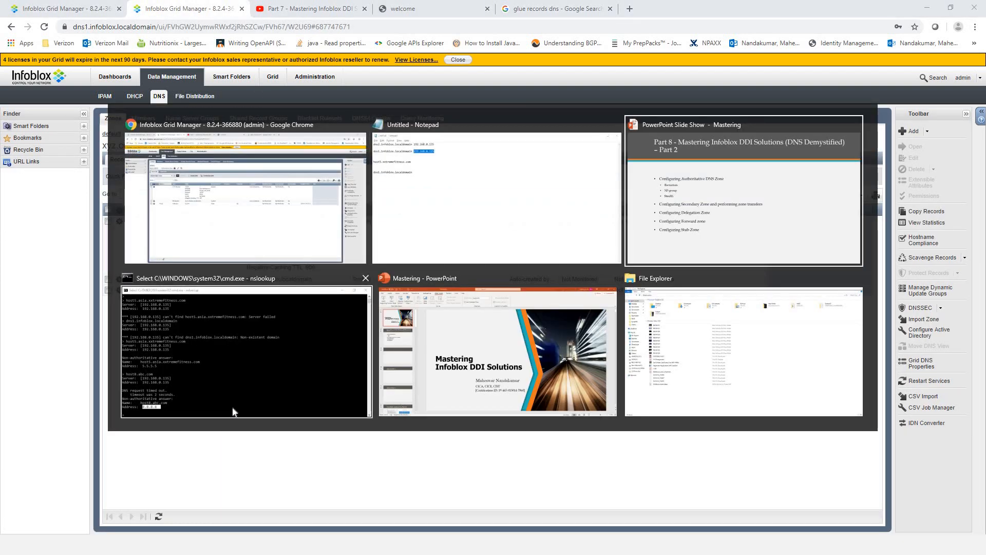
- Enter the host9.xyz.com query in the nslookup console
click(233, 411)
click(486, 339)
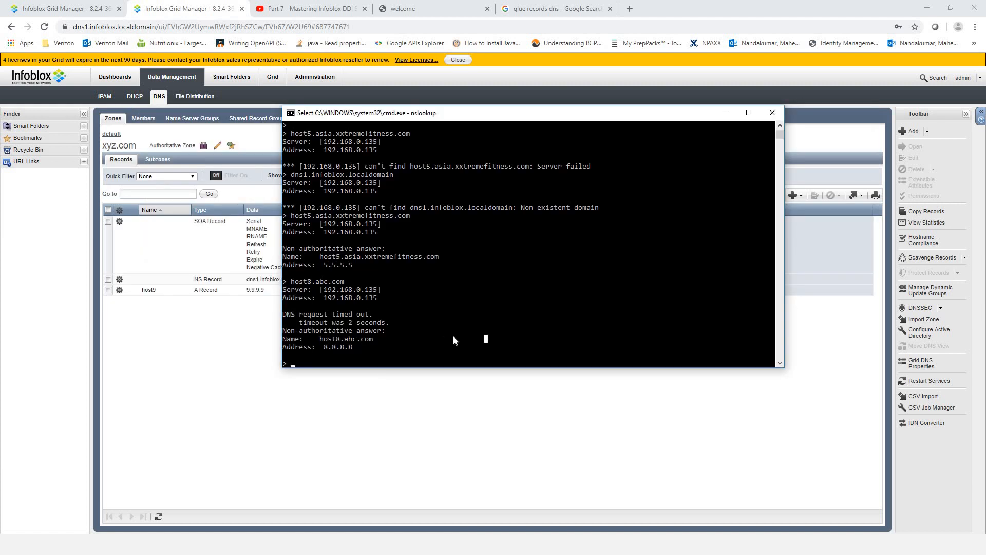
key(Escape)
text(host)
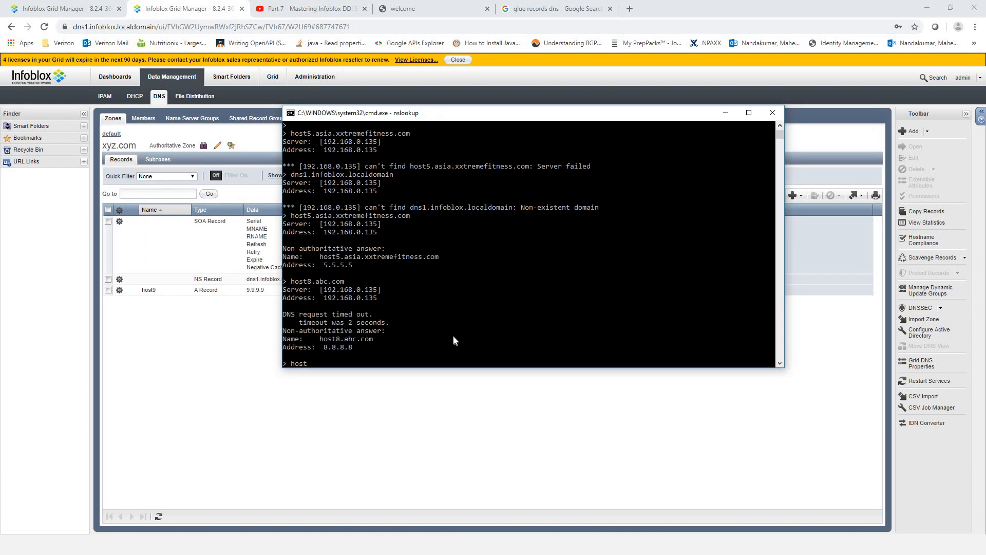
text(9)
text(xyz.com)
scroll(467, 299, up, 4)
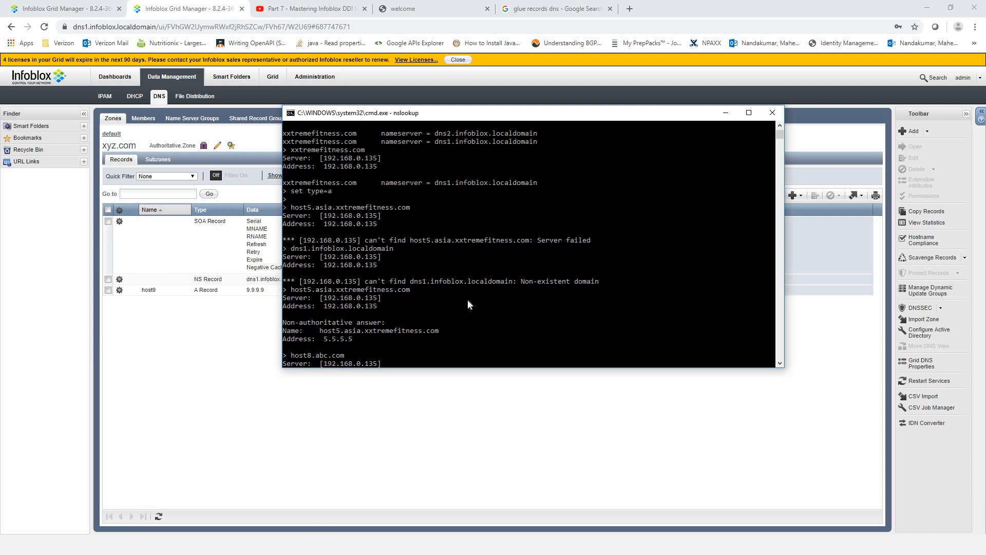
scroll(355, 224, up, 2)
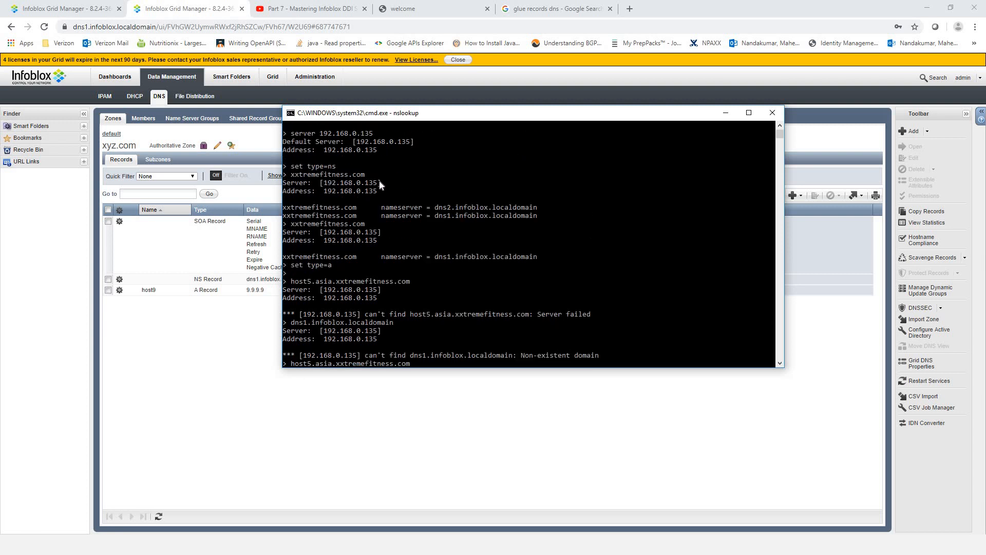
scroll(358, 191, up, 1)
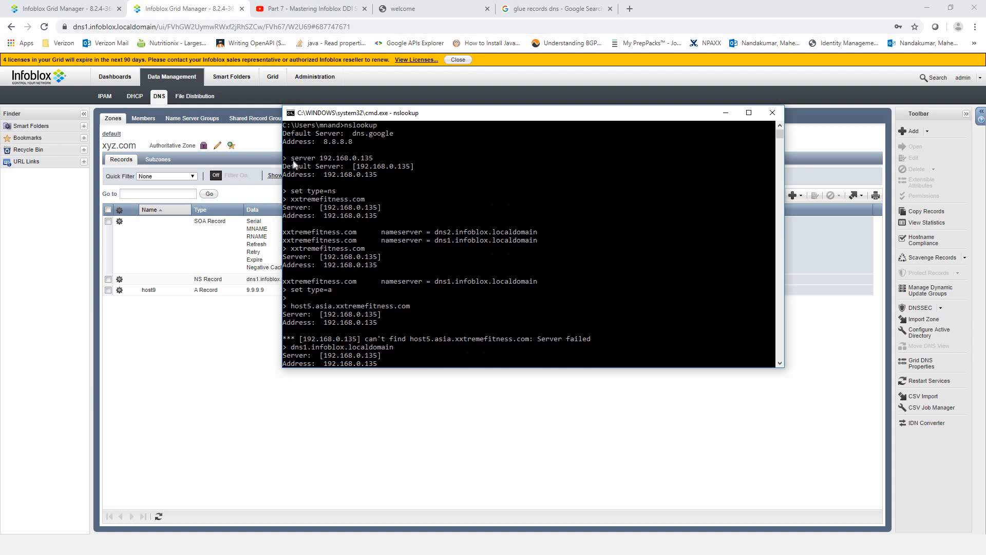
- Confirm nslookup targets dns2 (192.168.0.135) and run the host9.xyz.com lookup
drag(379, 159, 287, 158)
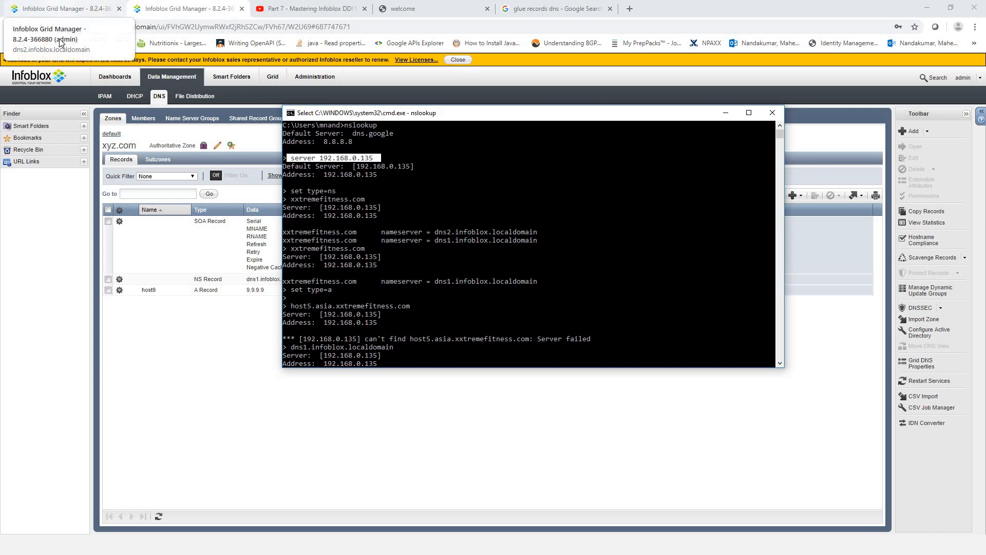
click(62, 9)
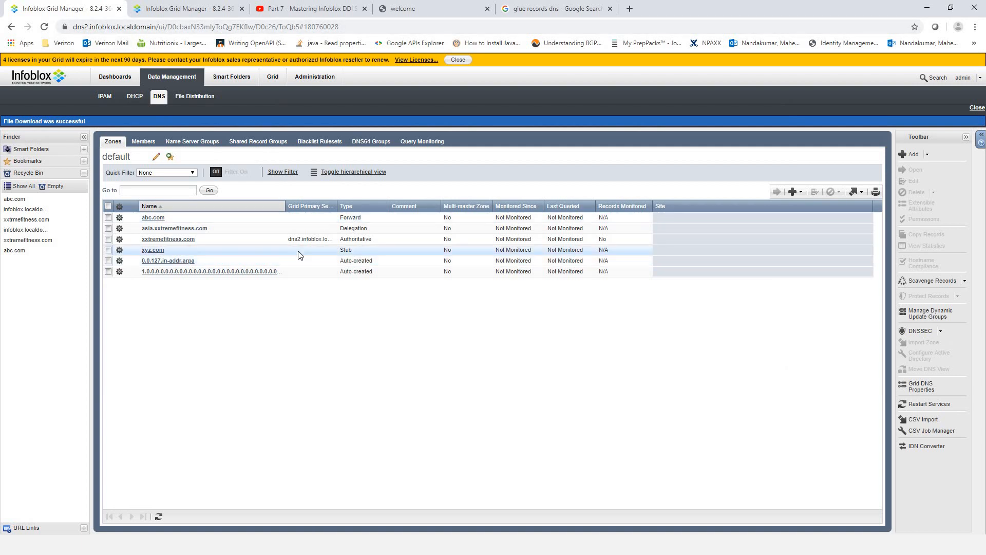
key(alt+Tab)
scroll(461, 244, down, 10)
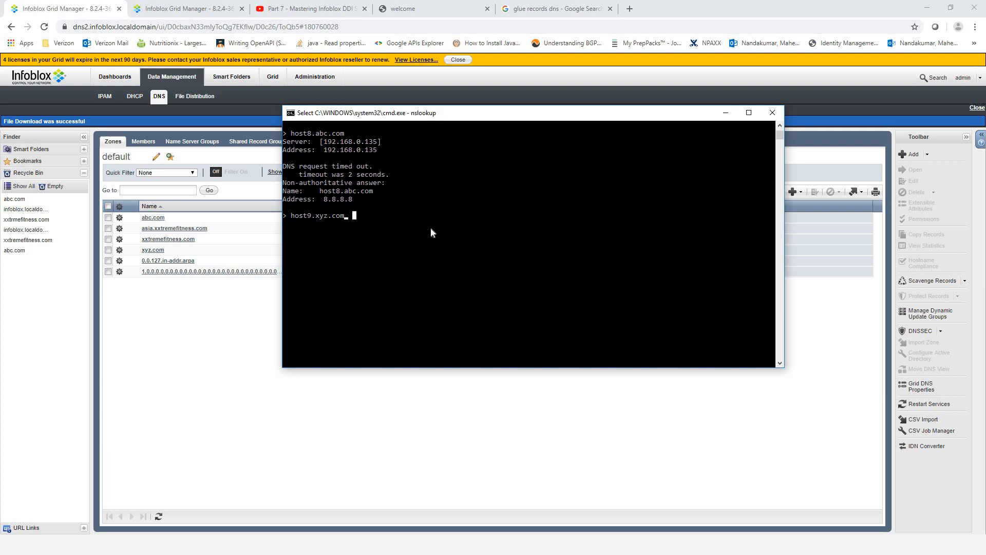
key(Escape)
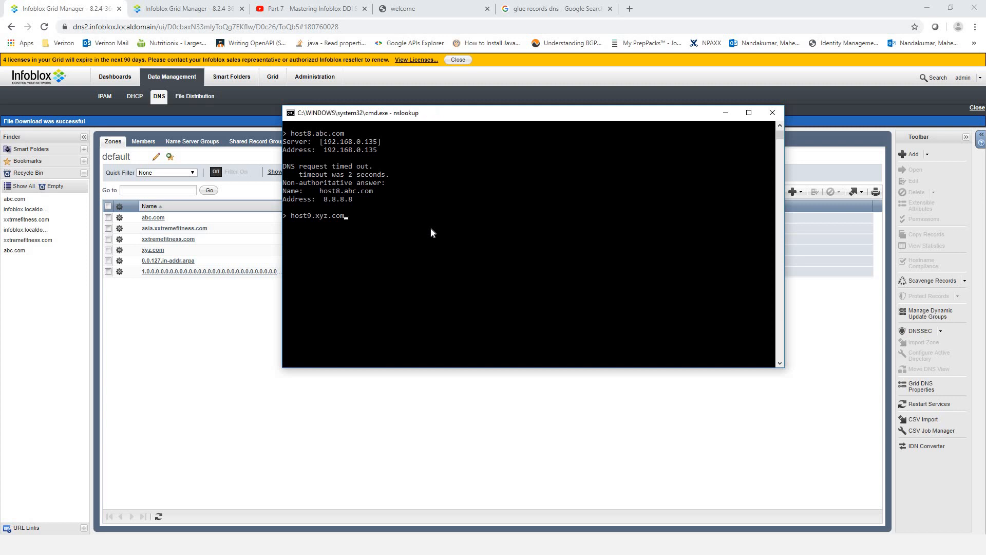
key(Return)
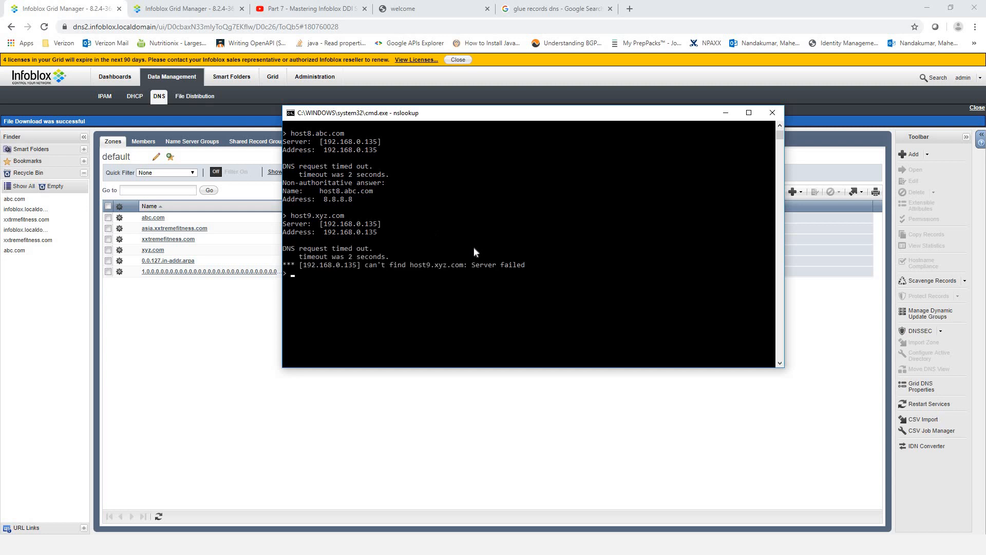
- Copy the 'DNS request timed out' and 'Server failed' lines from the output
drag(528, 264, 275, 249)
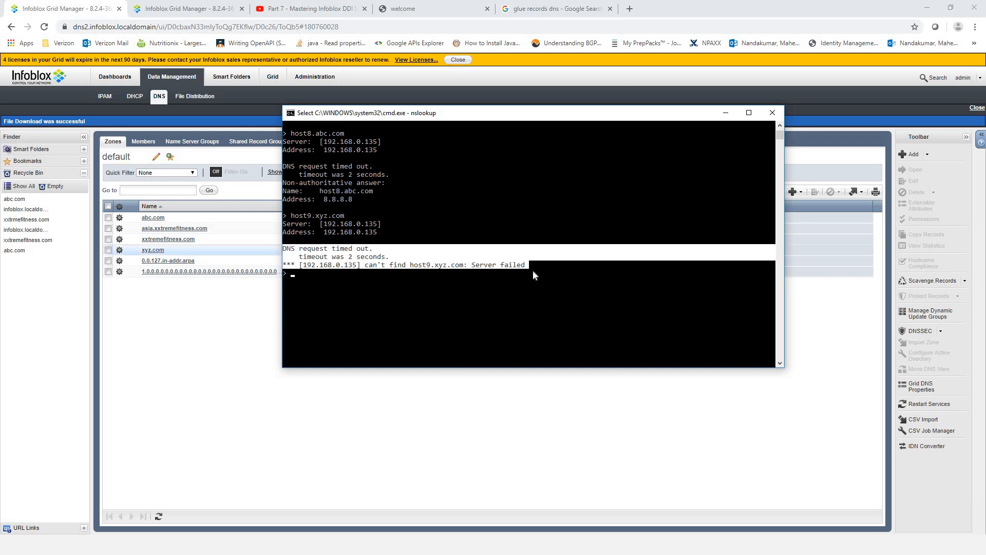
drag(531, 268, 283, 249)
right_click(420, 284)
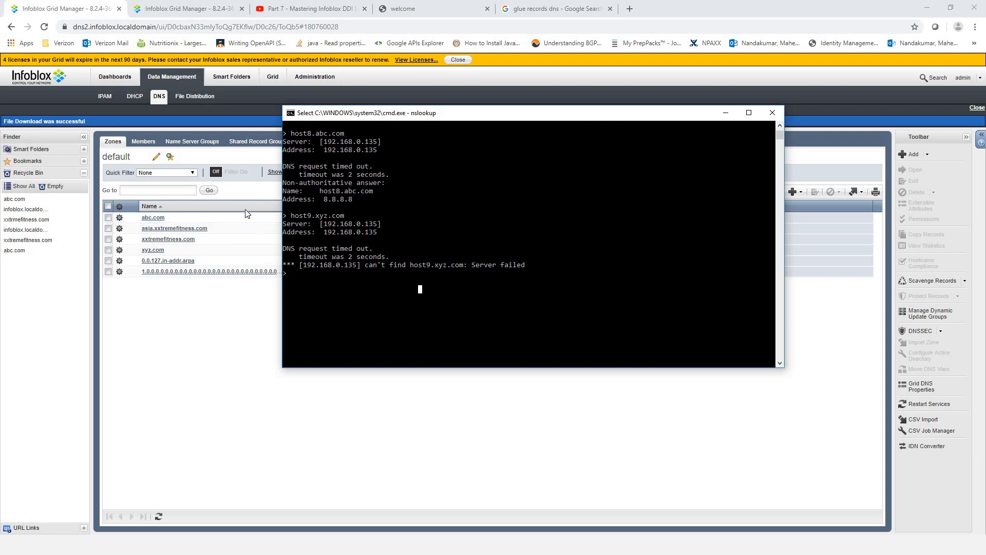
- Restore the deleted infoblox.localdomain zone from the Recycle Bin on dns2
click(175, 8)
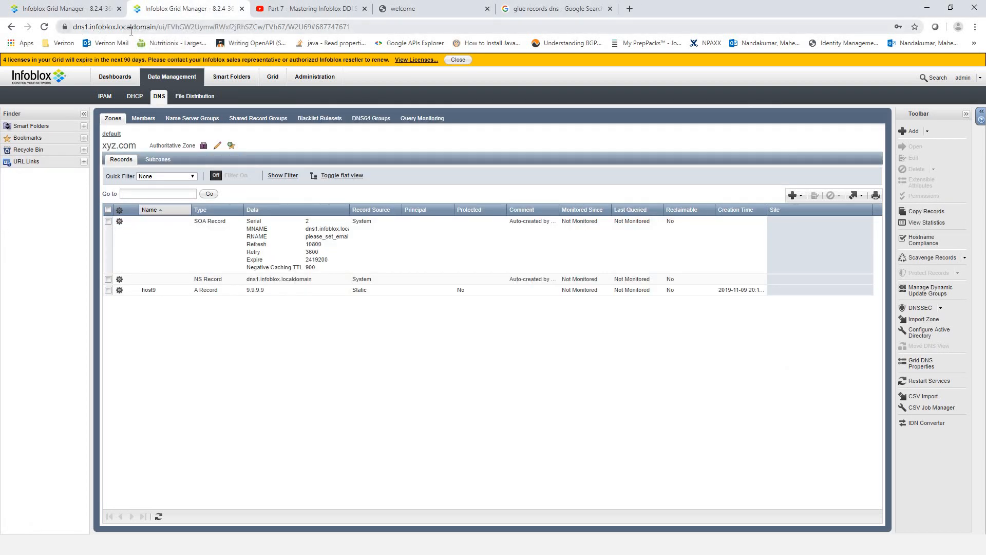
click(62, 9)
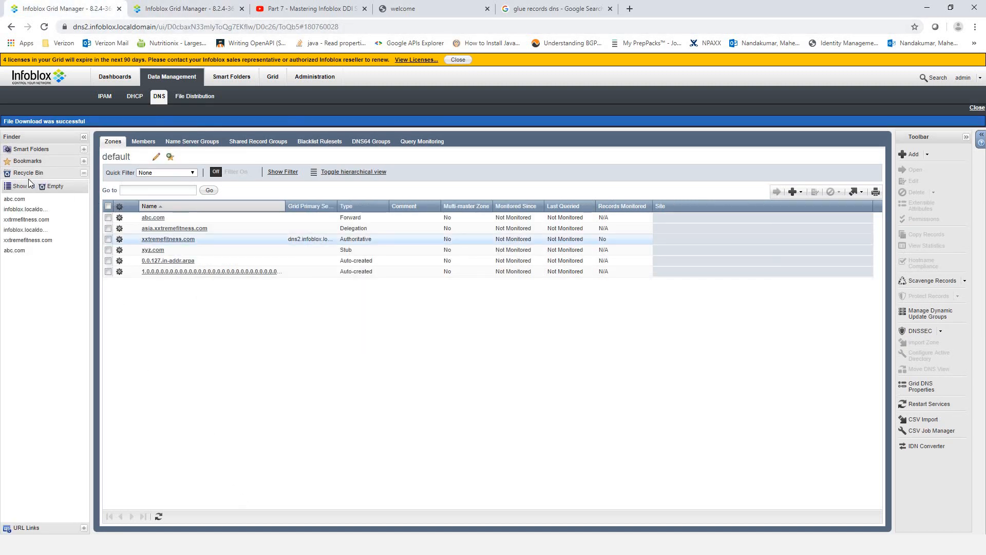
click(84, 173)
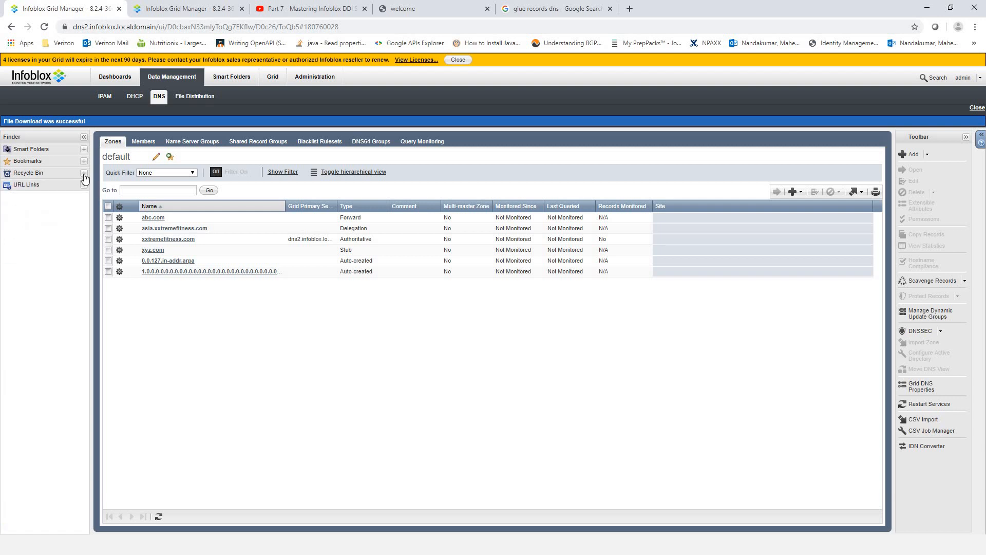
click(83, 174)
mouse_move(15, 216)
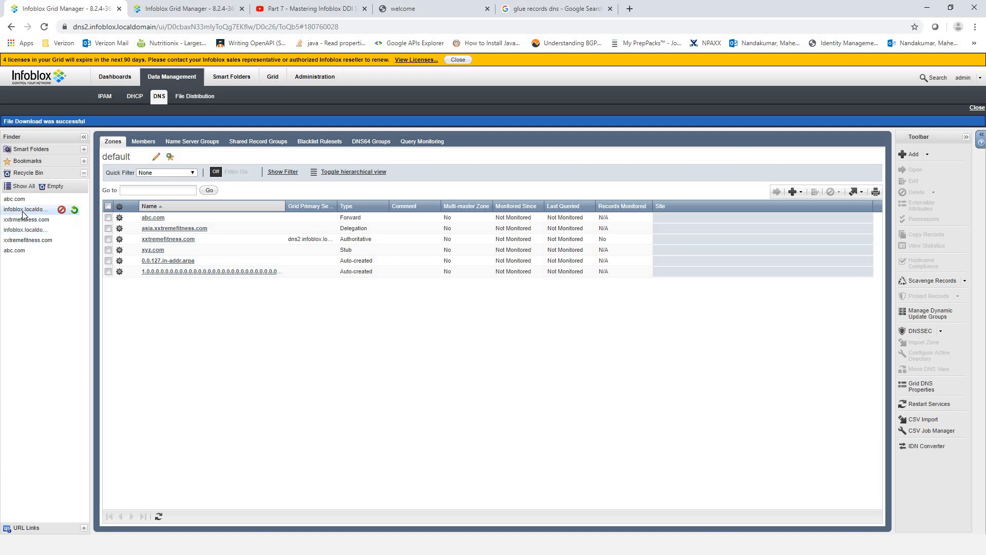
double_click(23, 215)
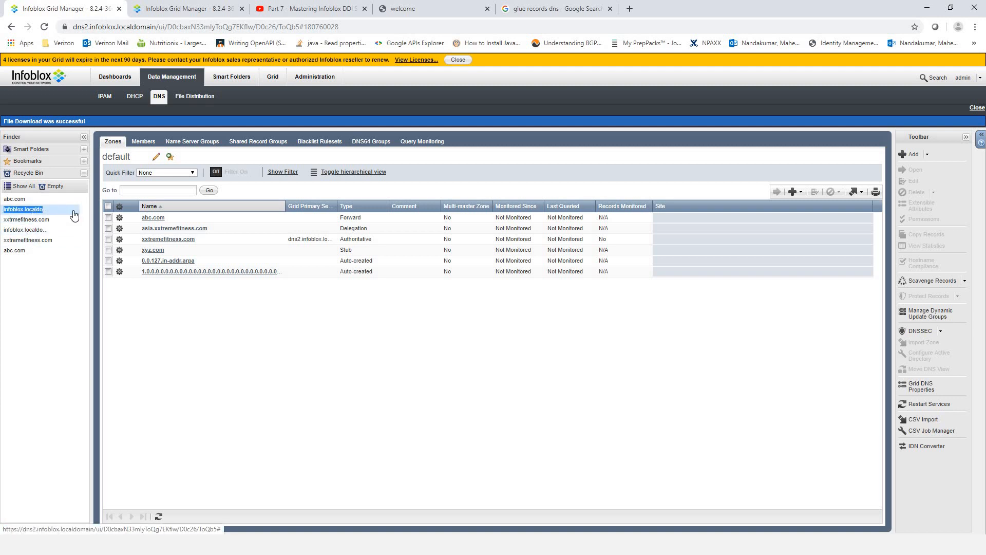
click(73, 215)
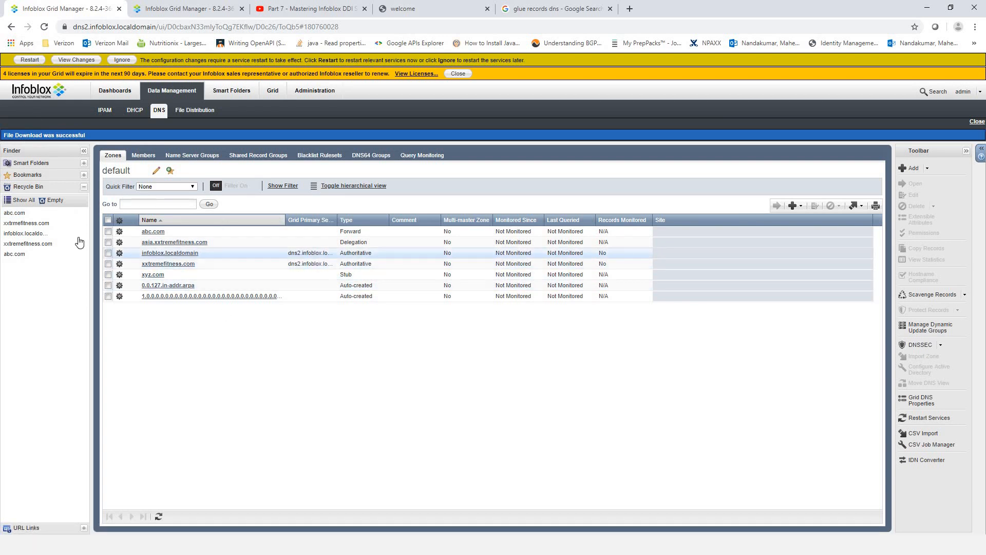
- Restart DNS services on dns2 and check the infoblox.localdomain zone's records
click(30, 61)
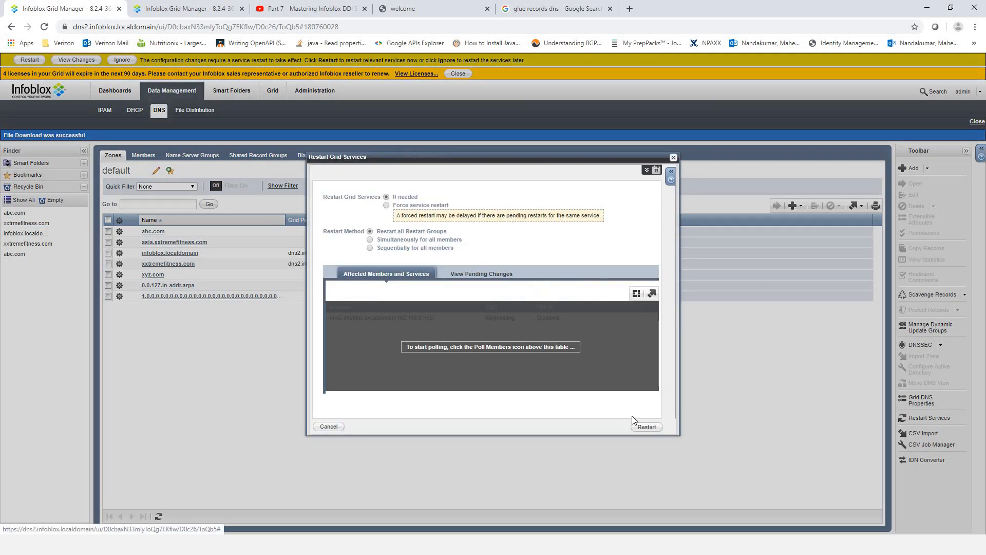
click(647, 426)
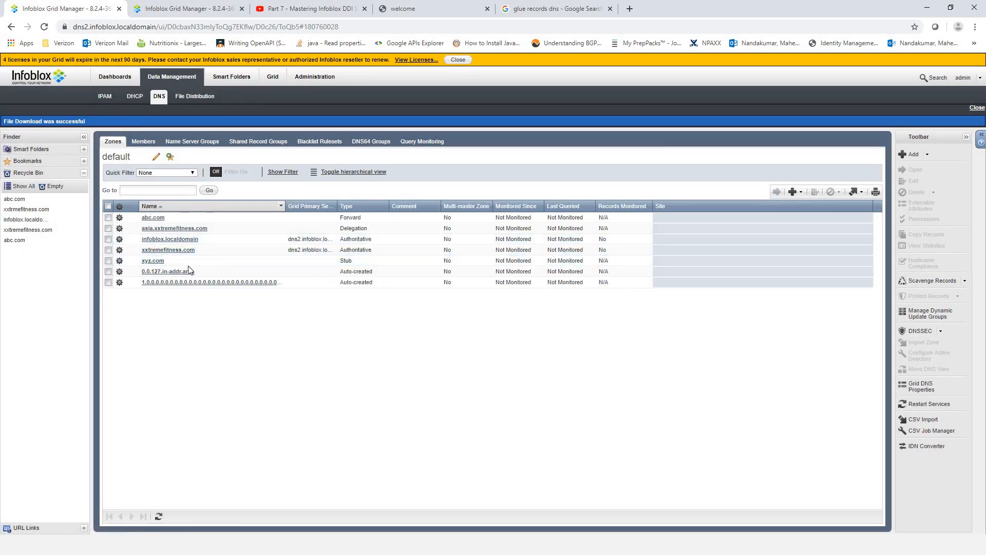
click(166, 241)
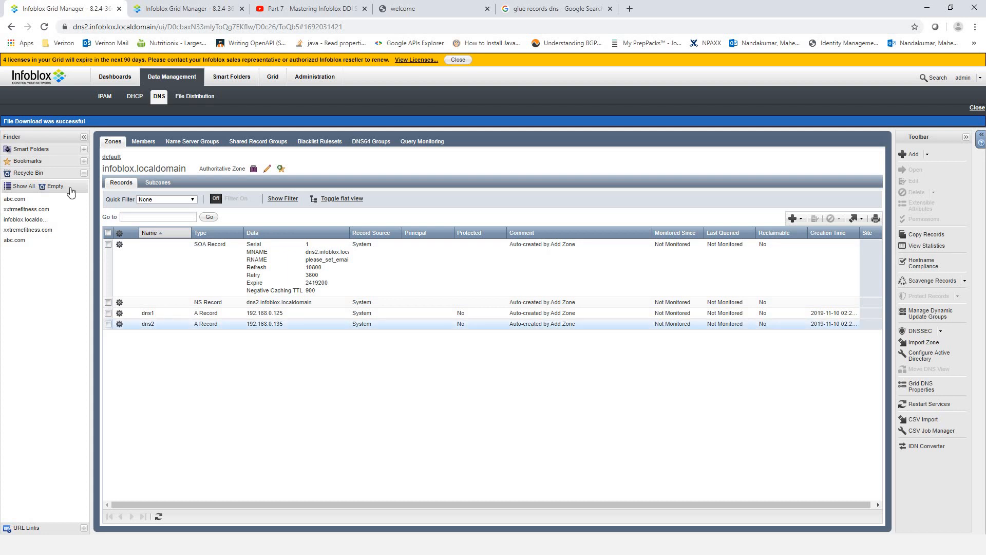
click(111, 157)
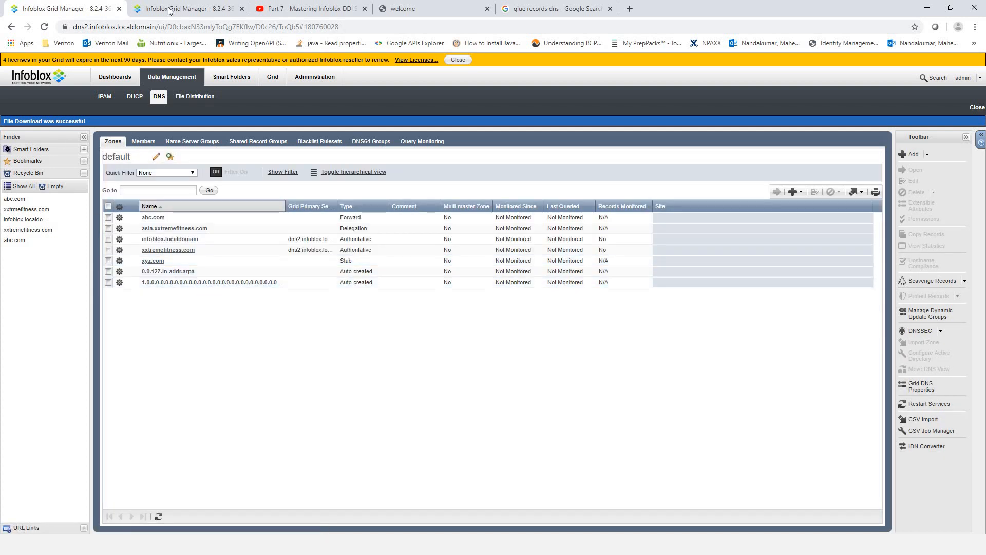
click(175, 9)
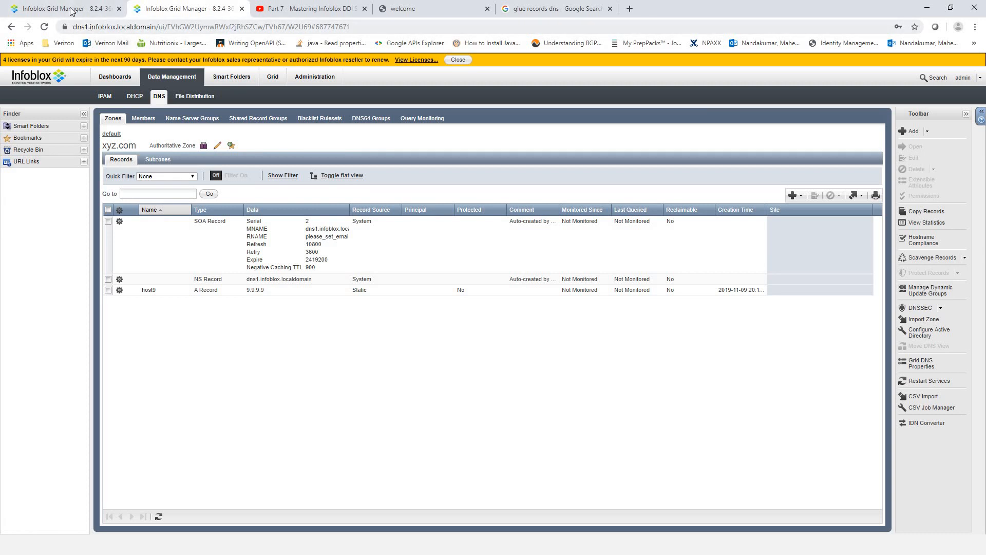
- Rerun the host9.xyz.com lookup, which now returns 9.9.9.9 from dns2
key(alt+Tab)
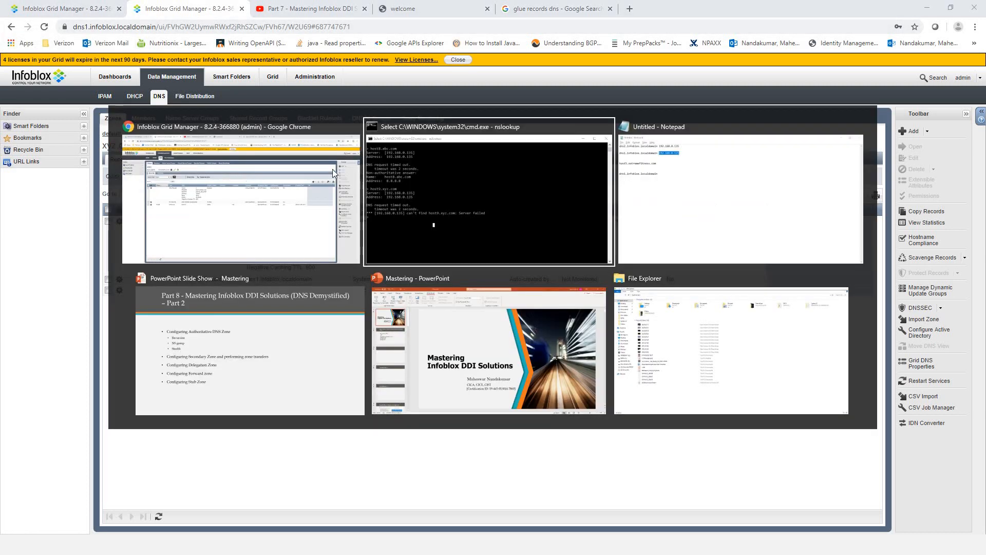
click(437, 232)
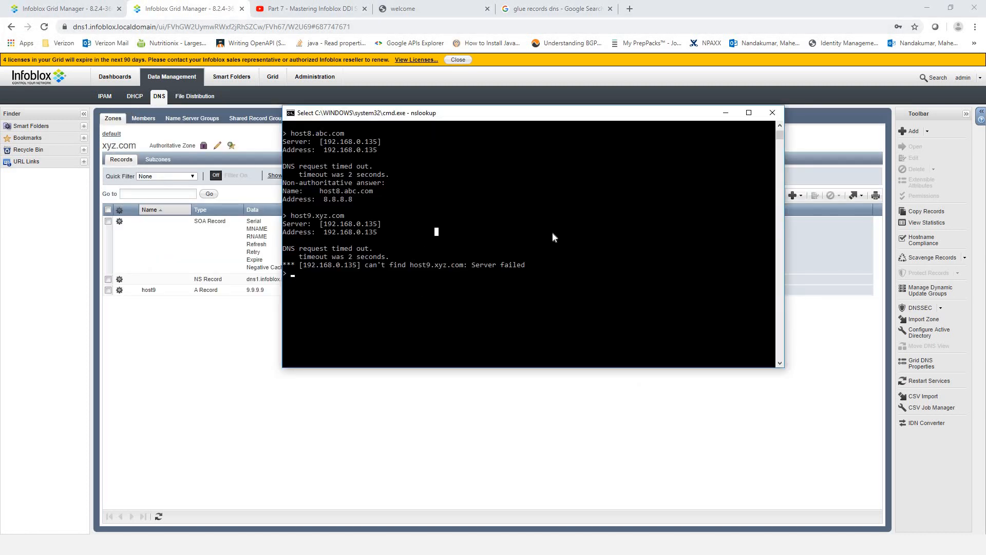
key(Escape)
key(Up)
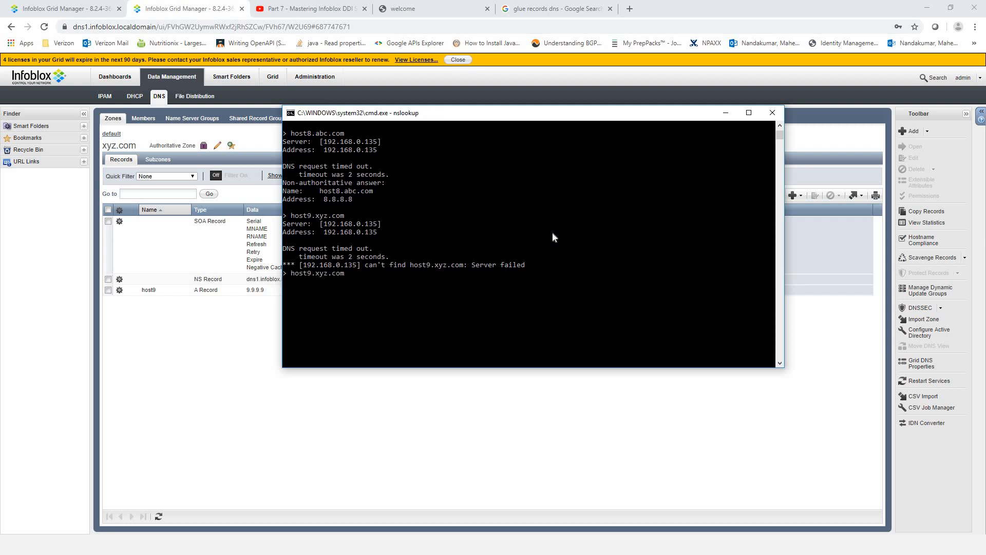
key(Return)
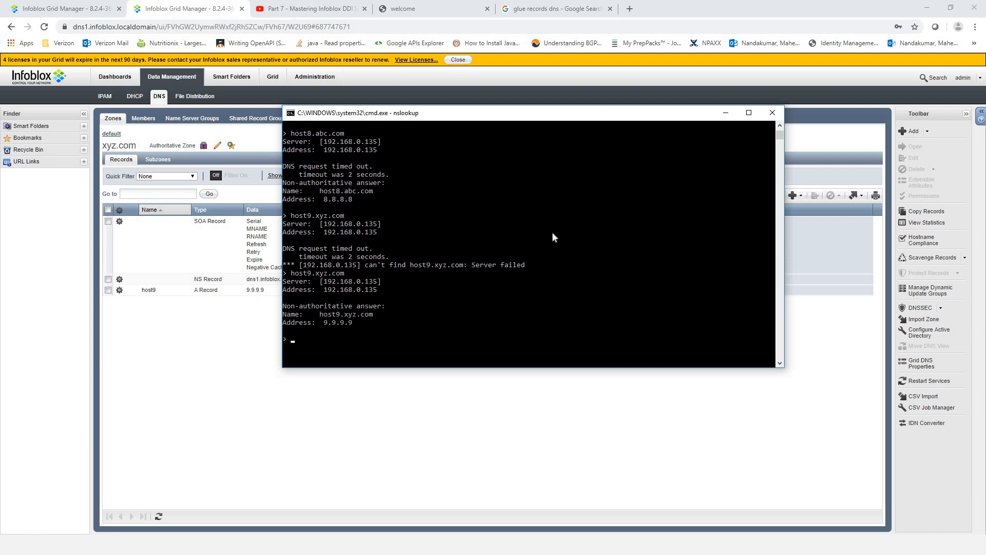
drag(284, 306, 366, 322)
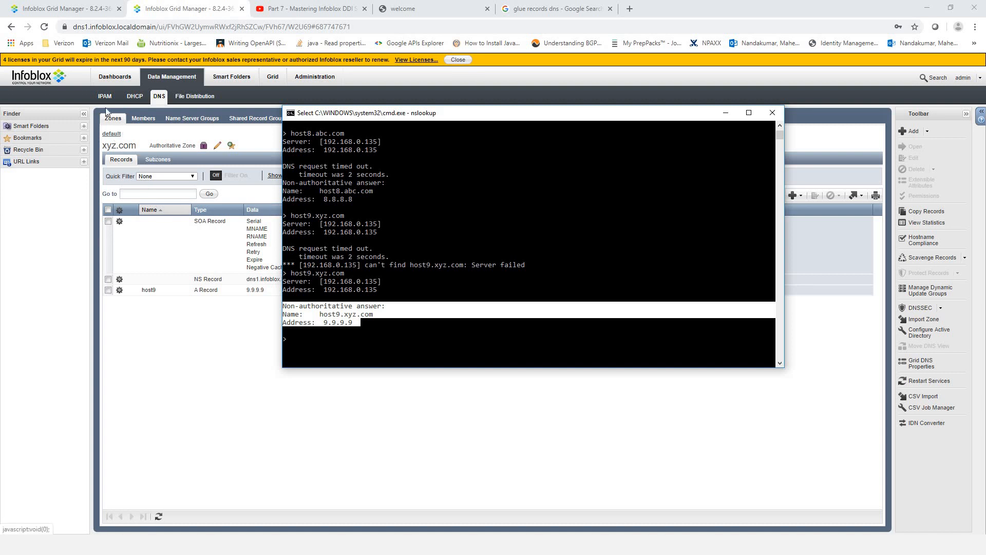
- Return the dns1 Grid Manager session to its default zone list
click(82, 7)
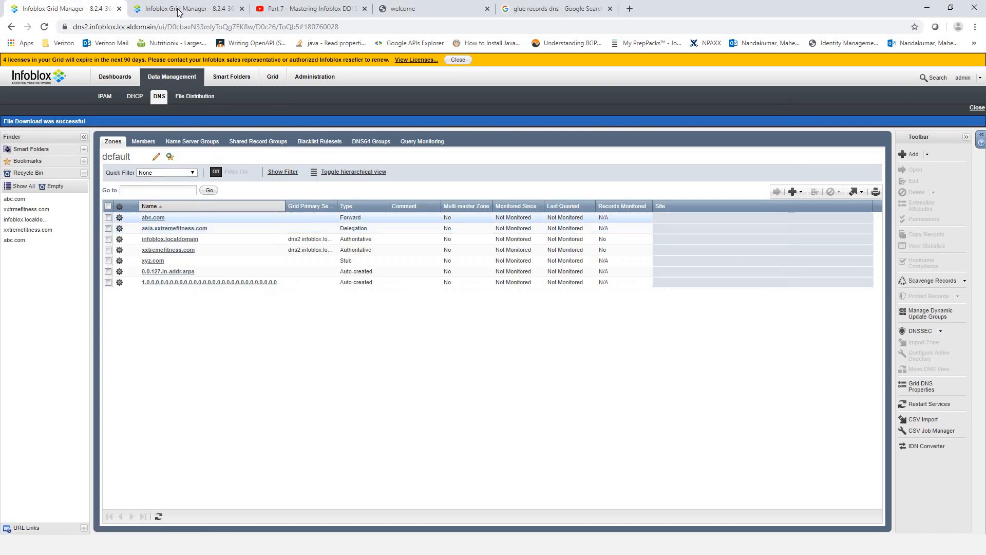
click(178, 9)
click(111, 134)
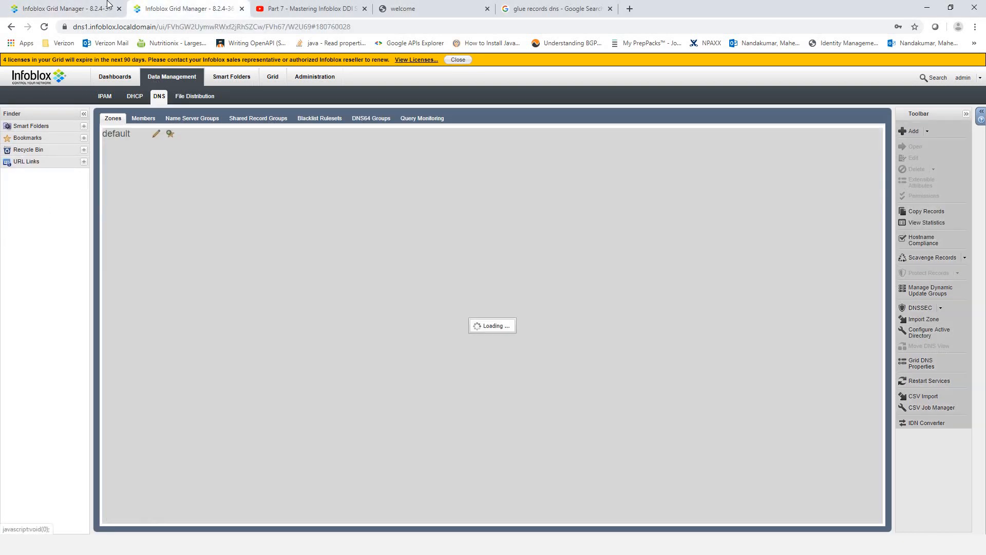
click(77, 9)
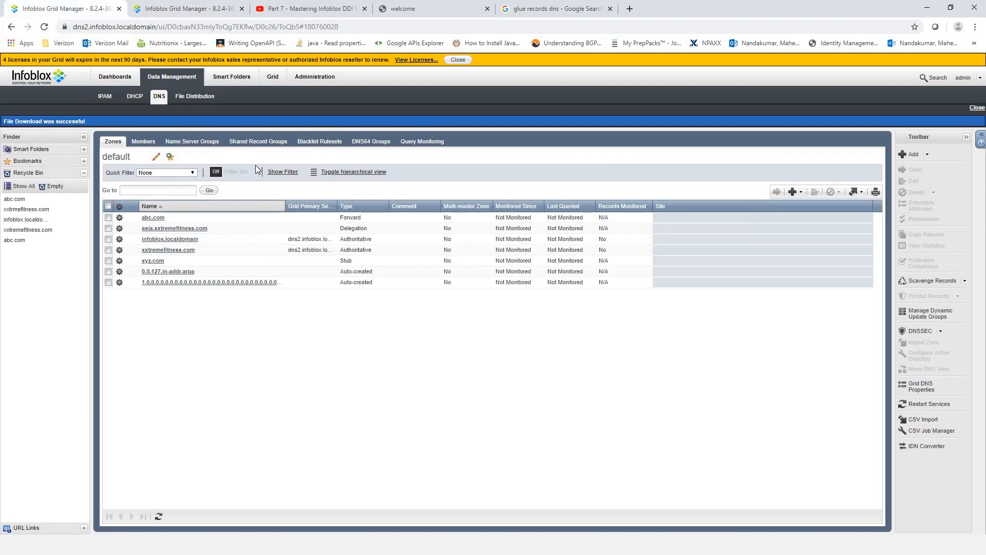
- Highlight the host9.xyz.com answer, reposition the console, and return to the PowerPoint slide show
key(alt+Tab)
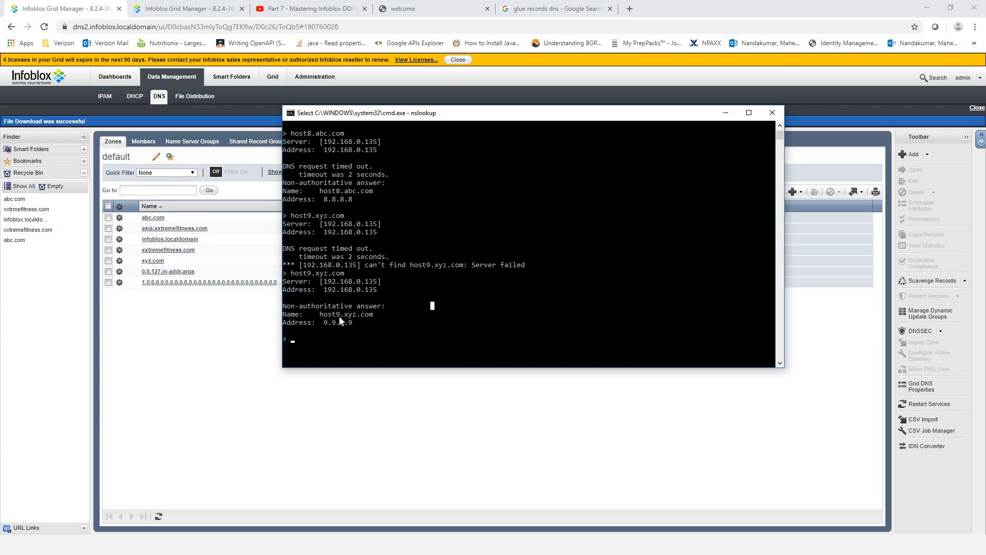
drag(353, 323, 283, 318)
click(412, 330)
drag(646, 115, 688, 217)
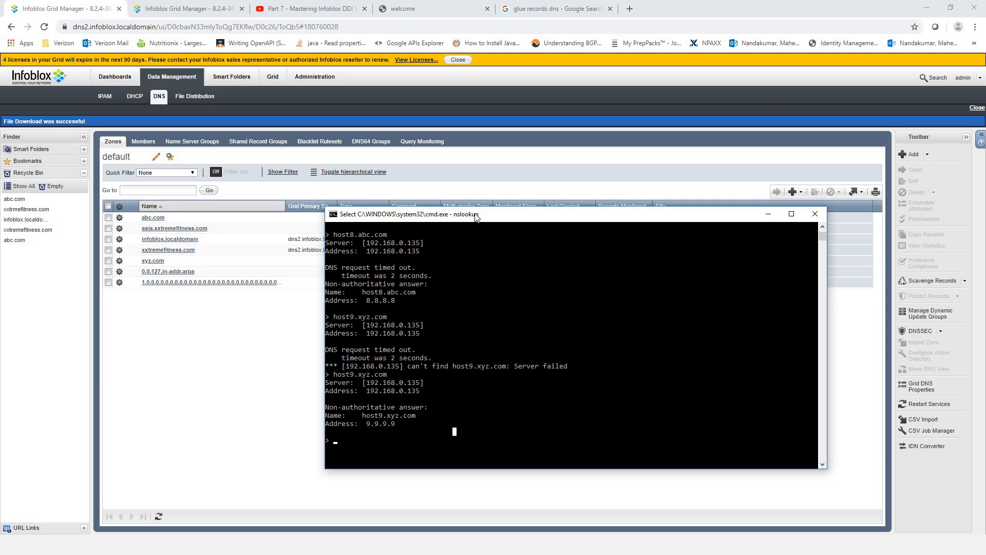
drag(475, 216, 415, 224)
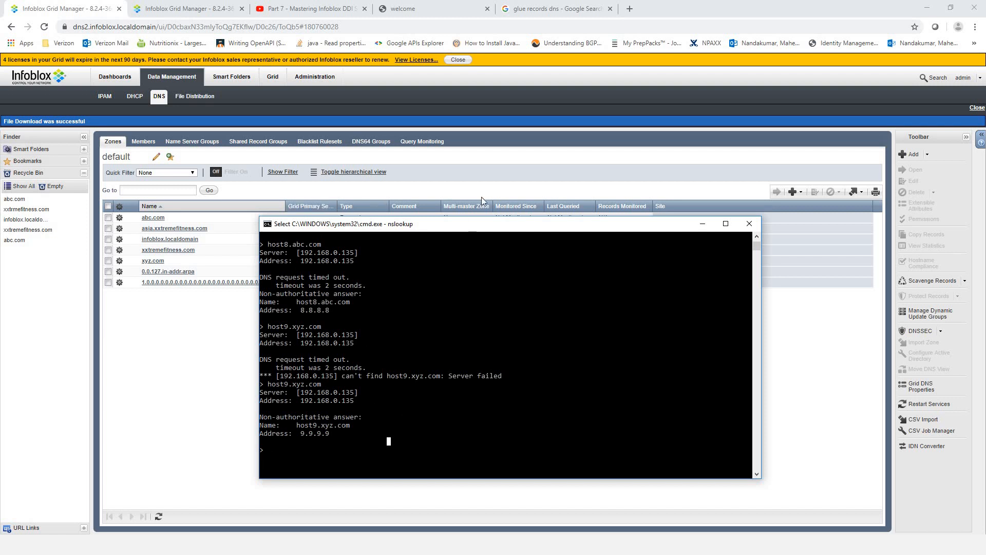
drag(411, 224, 516, 179)
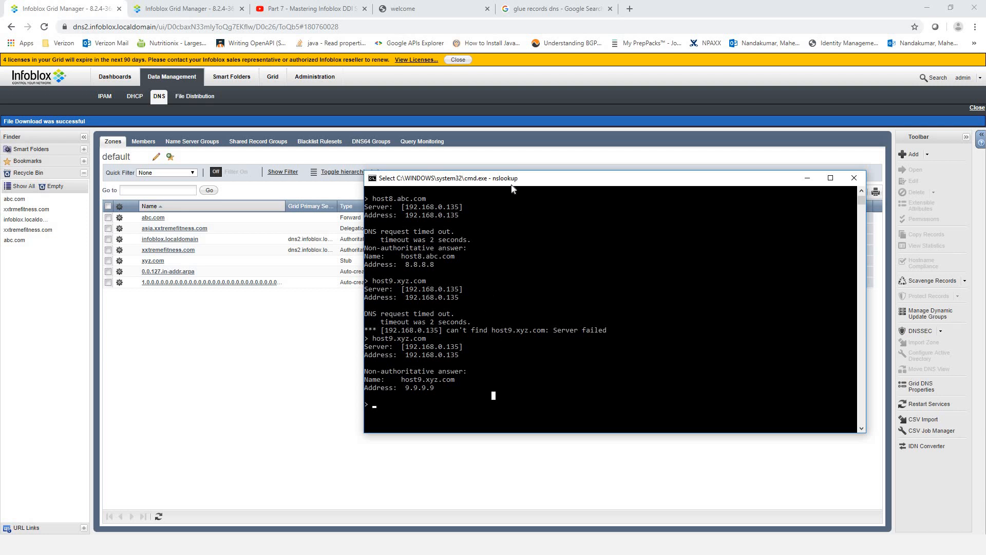
key(alt+Tab)
key(alt+Tab)
key(alt+Tab)
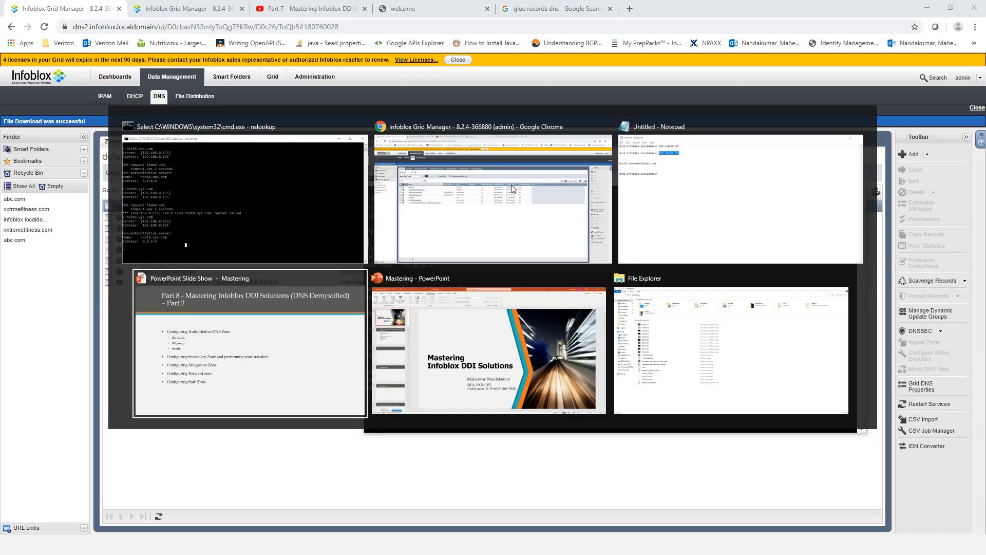